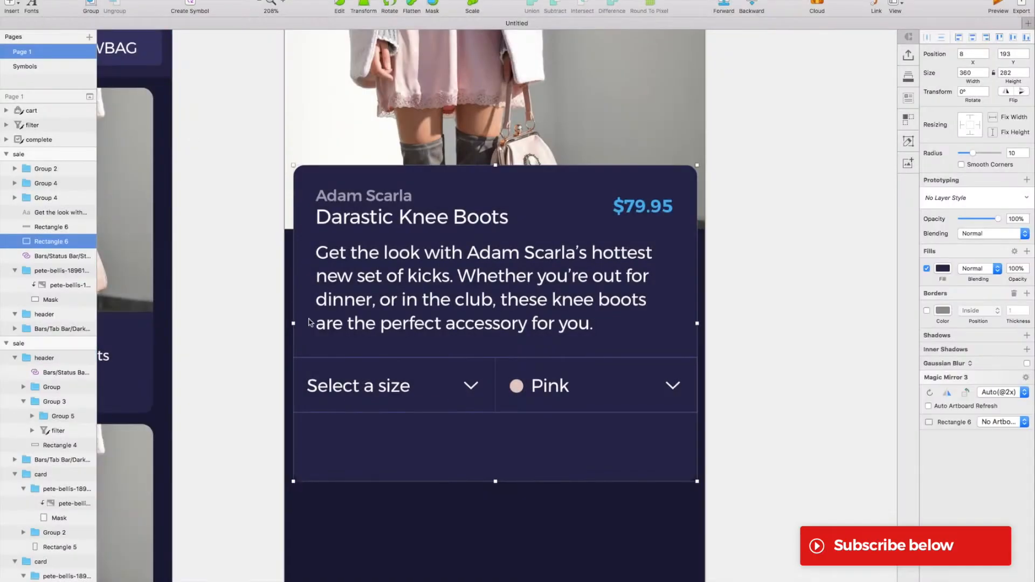
- Duplicate the card background, resize the copy to 340 by 50, and position it at X 18, Y 416
{"action": "scroll", "coordinate": [310, 323], "scroll_direction": "down", "scroll_amount": 2}
{"action": "key", "text": "super+d"}
{"action": "left_click_drag", "start_coordinate": [495, 129], "coordinate": [488, 386]}
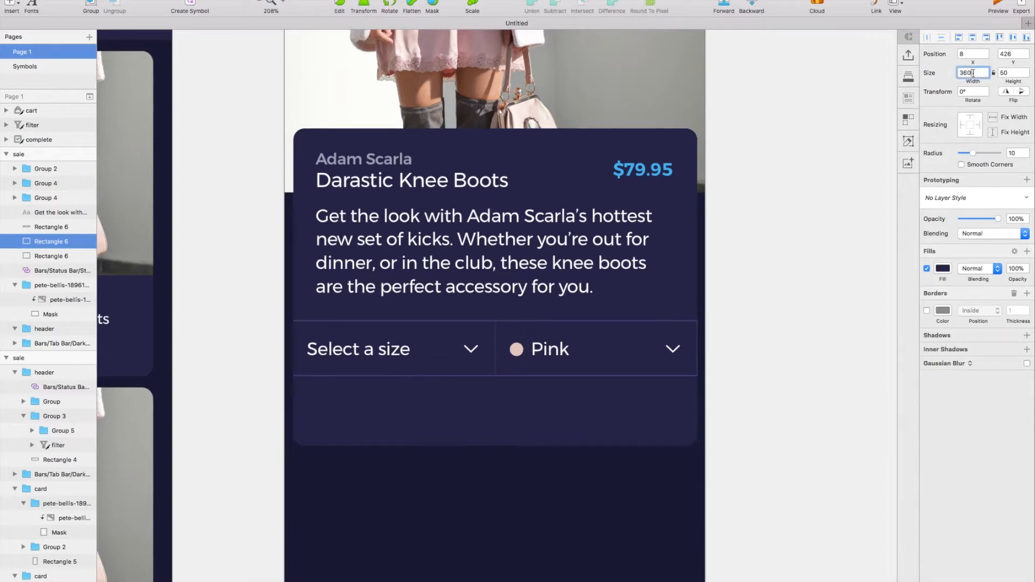
{"action": "type", "text": "-2"}
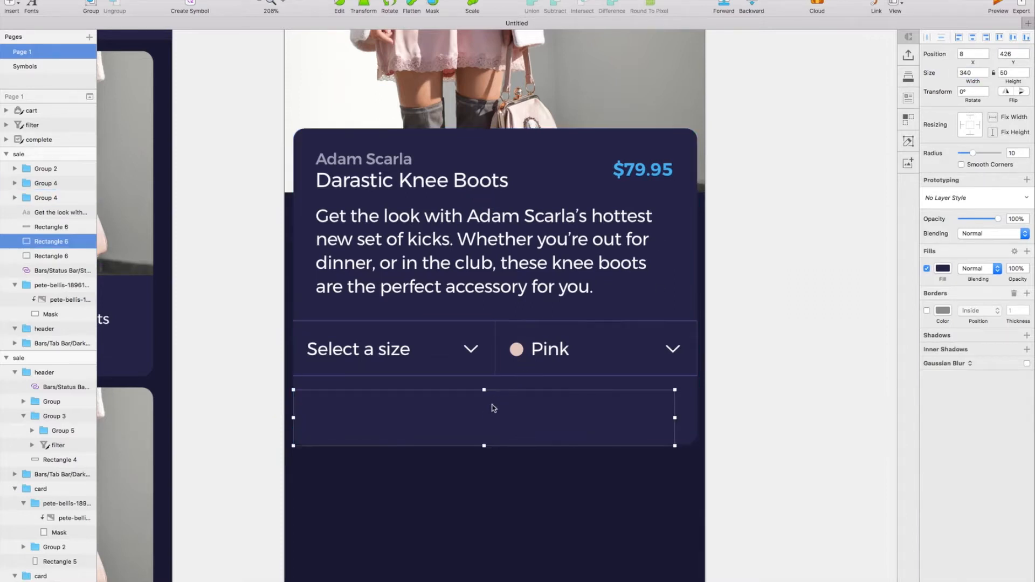
{"action": "key", "text": "shift+Right"}
{"action": "key", "text": "shift+Up"}
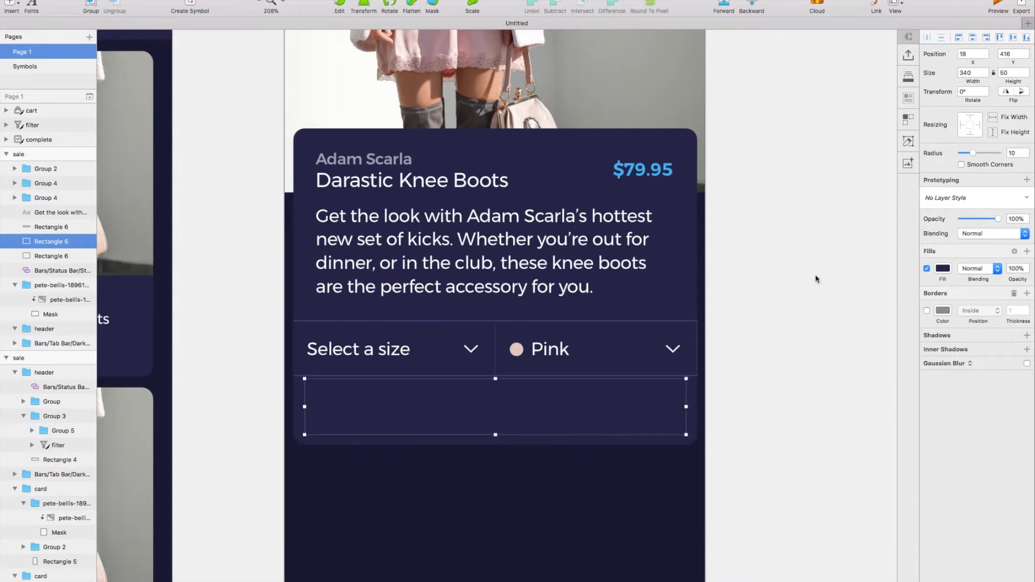
- Fill the new button rectangle with blue 4EB9F1 and set its corner radius to 4
{"action": "left_click", "coordinate": [944, 272]}
{"action": "left_click", "coordinate": [941, 469]}
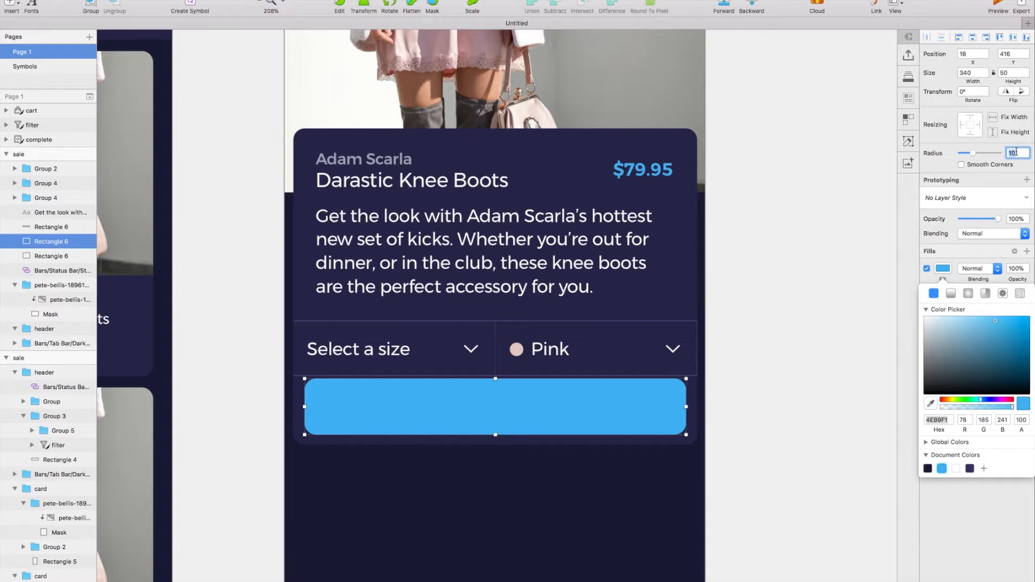
- Set the card background's height to 292 and move the blue button down to Y 429
{"action": "left_click", "coordinate": [692, 415]}
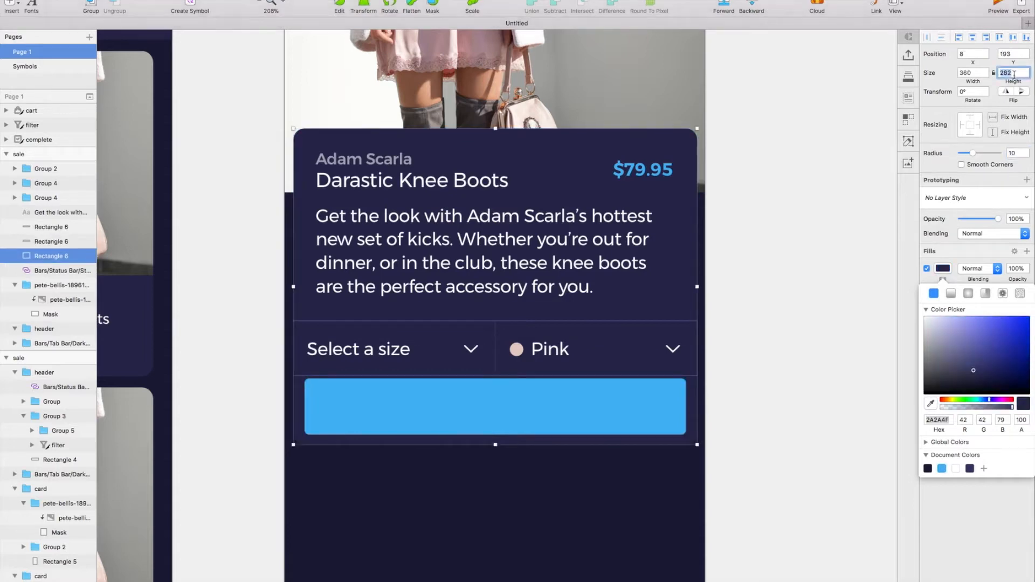
{"action": "left_click", "coordinate": [541, 407]}
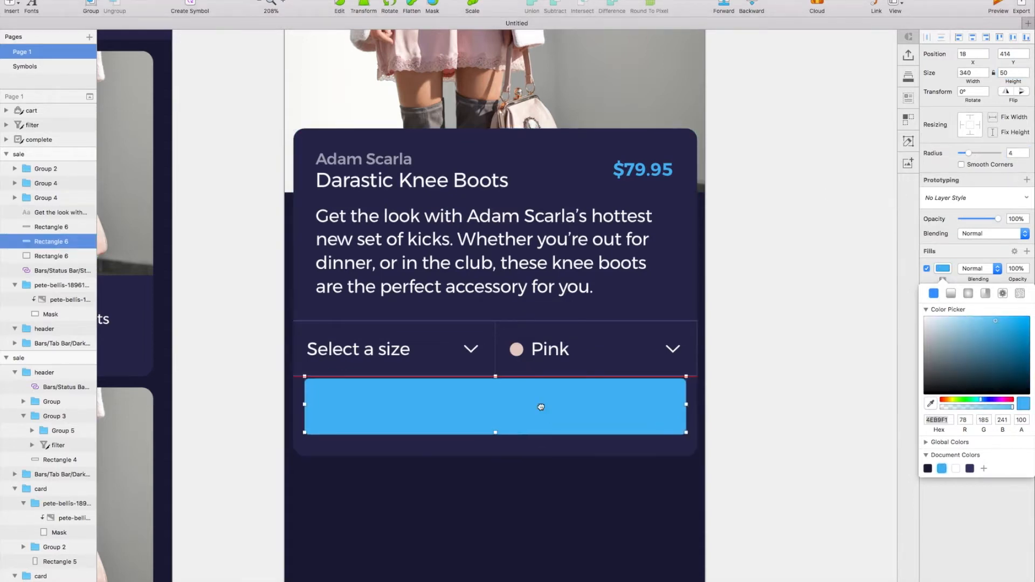
{"action": "key", "text": "Up"}
{"action": "key", "text": "Up"}
{"action": "key", "text": "shift+Down"}
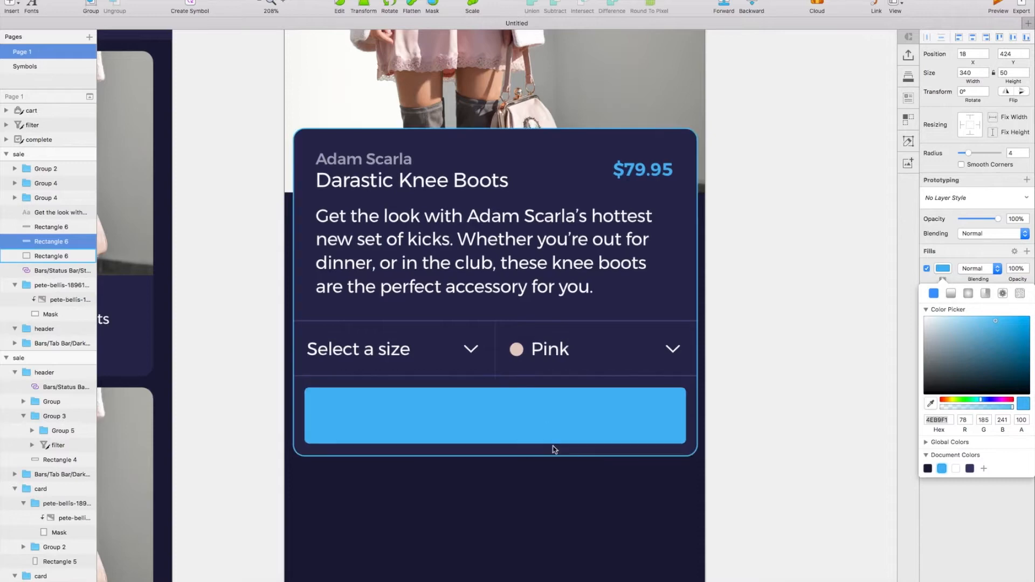
{"action": "scroll", "coordinate": [579, 554], "scroll_direction": "right", "scroll_amount": 2}
{"action": "key", "text": "Down"}
{"action": "key", "text": "Down"}
{"action": "key", "text": "Down"}
{"action": "key", "text": "Down"}
{"action": "key", "text": "Down"}
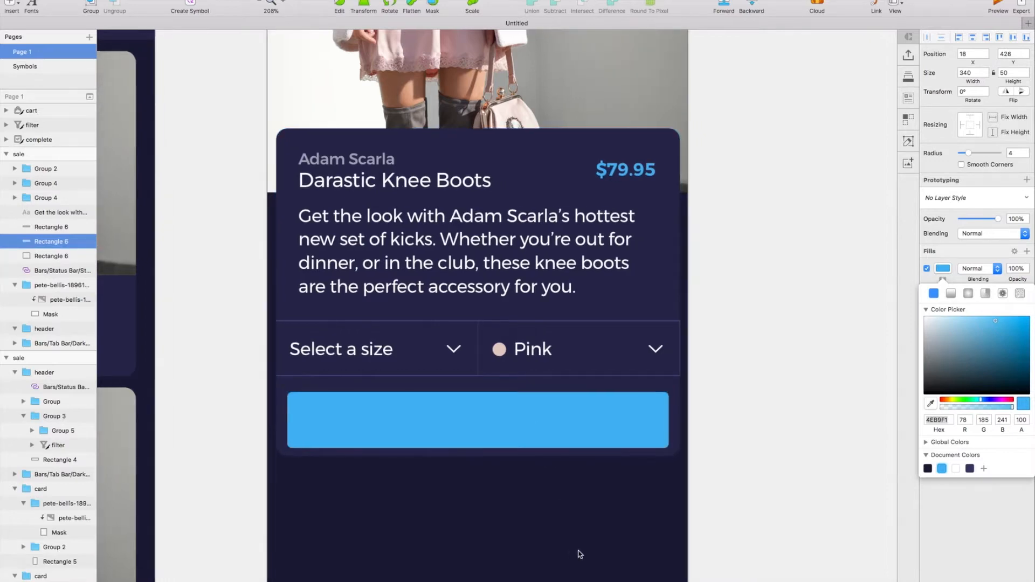
- Set the card background's height to 300 to leave more space below the blue button
{"action": "left_click", "coordinate": [676, 413]}
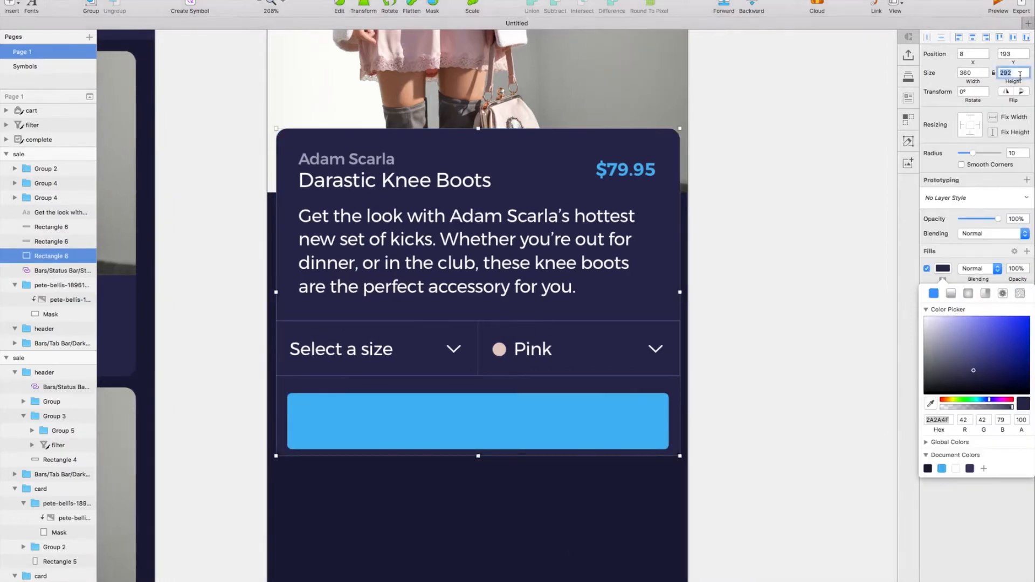
{"action": "left_click", "coordinate": [726, 431]}
{"action": "left_click", "coordinate": [619, 418]}
{"action": "scroll", "coordinate": [619, 418], "scroll_direction": "left", "scroll_amount": 3}
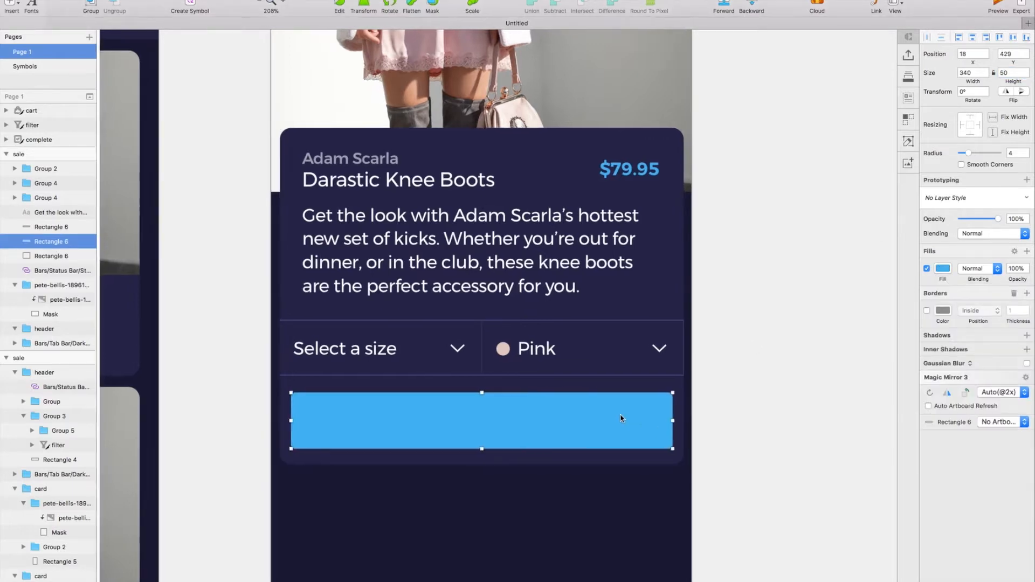
- Copy the "Select a size" text and paste it centred on the blue button at X 141, Y 442
{"action": "double_click", "coordinate": [393, 354]}
{"action": "double_click", "coordinate": [399, 353]}
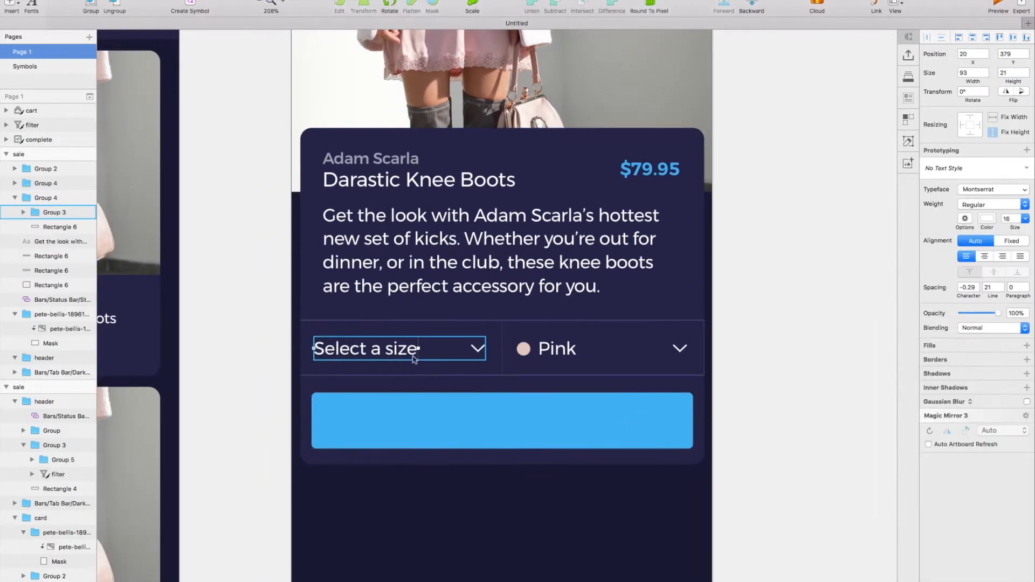
{"action": "left_click", "coordinate": [466, 413]}
{"action": "key", "text": "super+v"}
{"action": "key", "text": "shift+Down"}
{"action": "key", "text": "shift+Down"}
{"action": "key", "text": "shift+Down"}
{"action": "key", "text": "shift+Right"}
{"action": "key", "text": "shift+Right"}
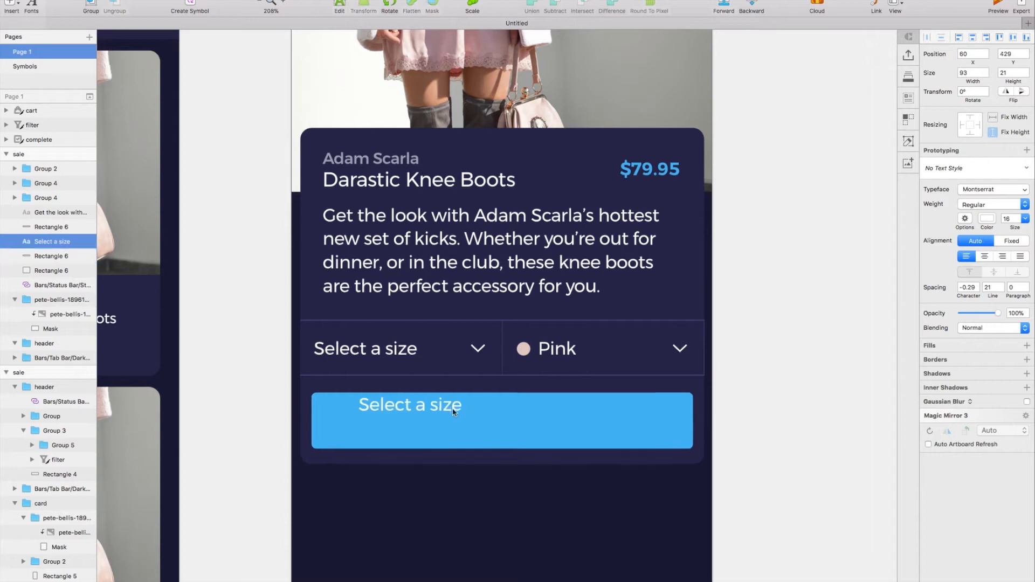
{"action": "left_click_drag", "start_coordinate": [517, 429], "coordinate": [529, 428]}
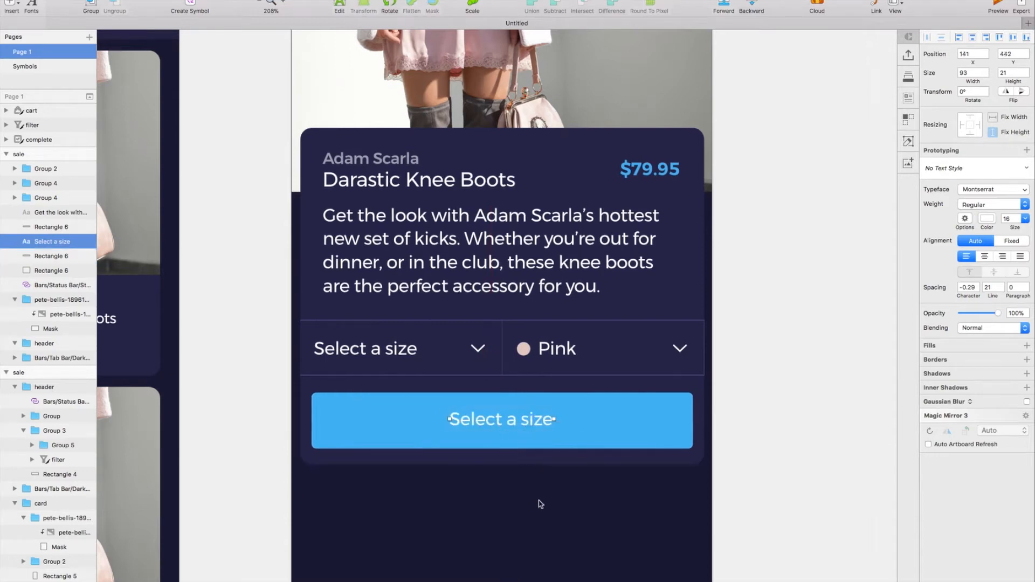
- Style the button label in the dark colour with Medium weight, and change its text to "Add to Bag"
{"action": "left_click", "coordinate": [992, 204]}
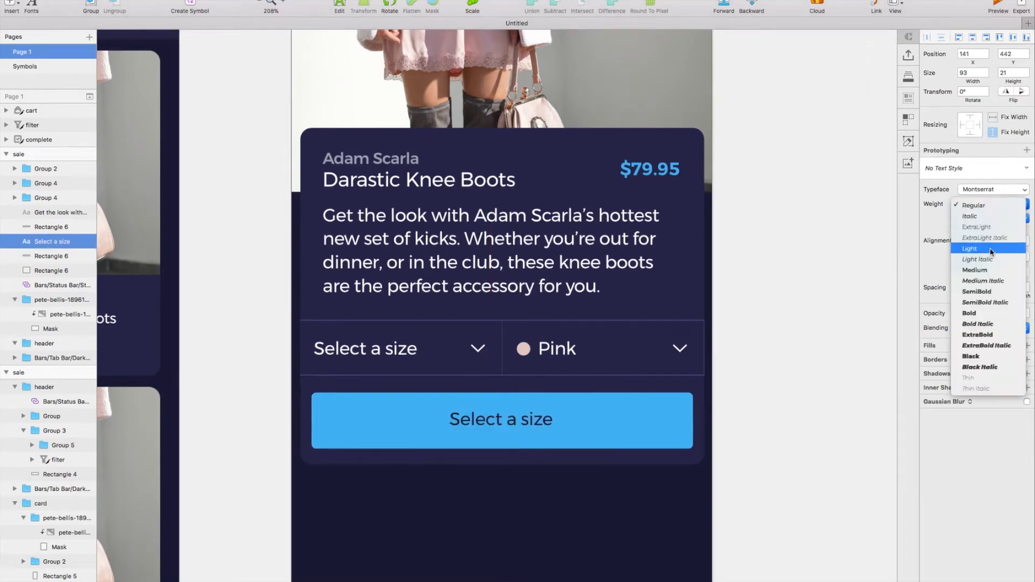
{"action": "left_click", "coordinate": [986, 268]}
{"action": "left_click", "coordinate": [989, 201]}
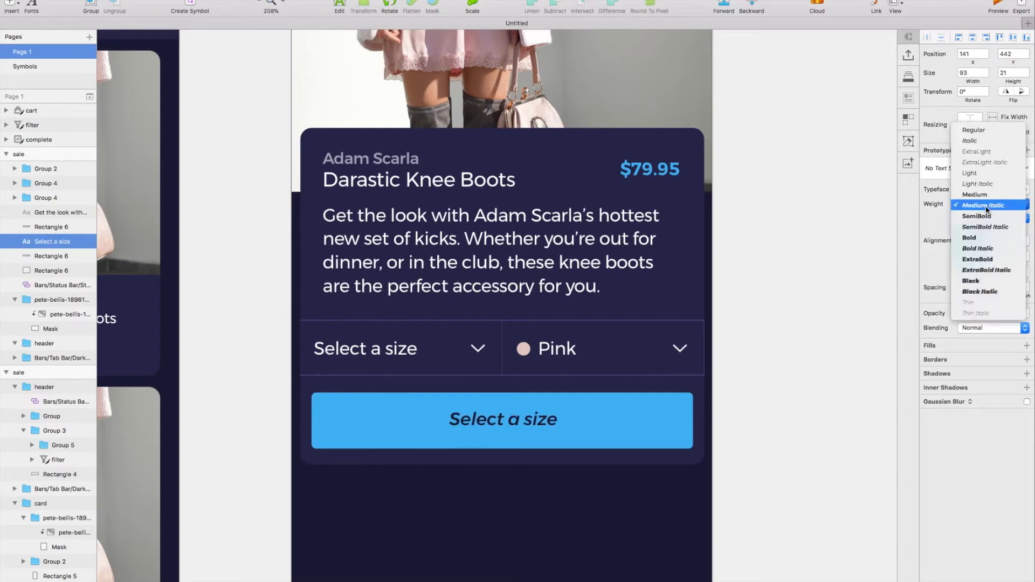
{"action": "left_click", "coordinate": [987, 194]}
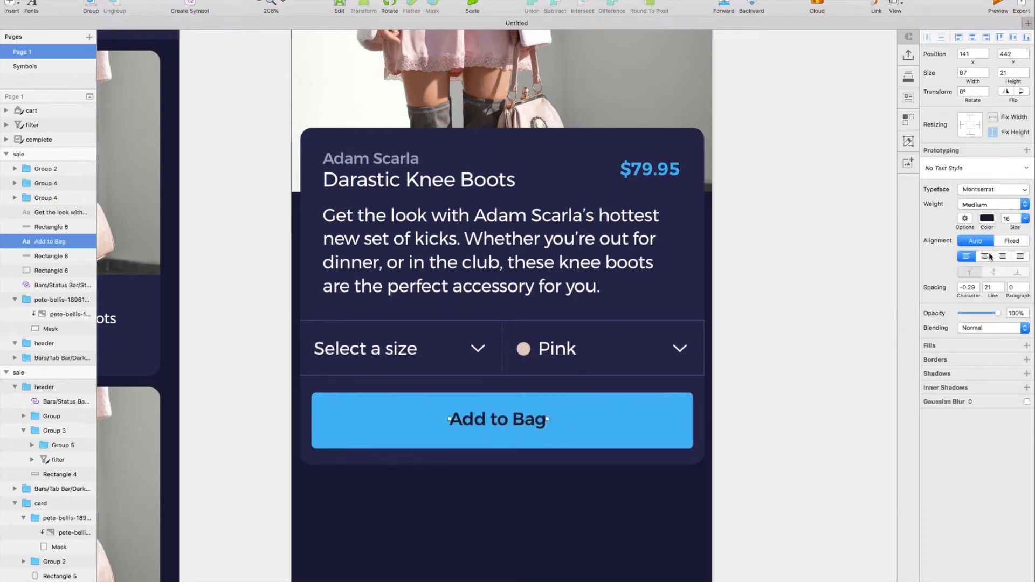
- Align the "Add to Bag" label horizontally and vertically with the blue button, and group the two
{"action": "left_click", "coordinate": [386, 415], "text": "shift"}
{"action": "left_click", "coordinate": [285, 0]}
{"action": "mouse_move", "coordinate": [254, 0]}
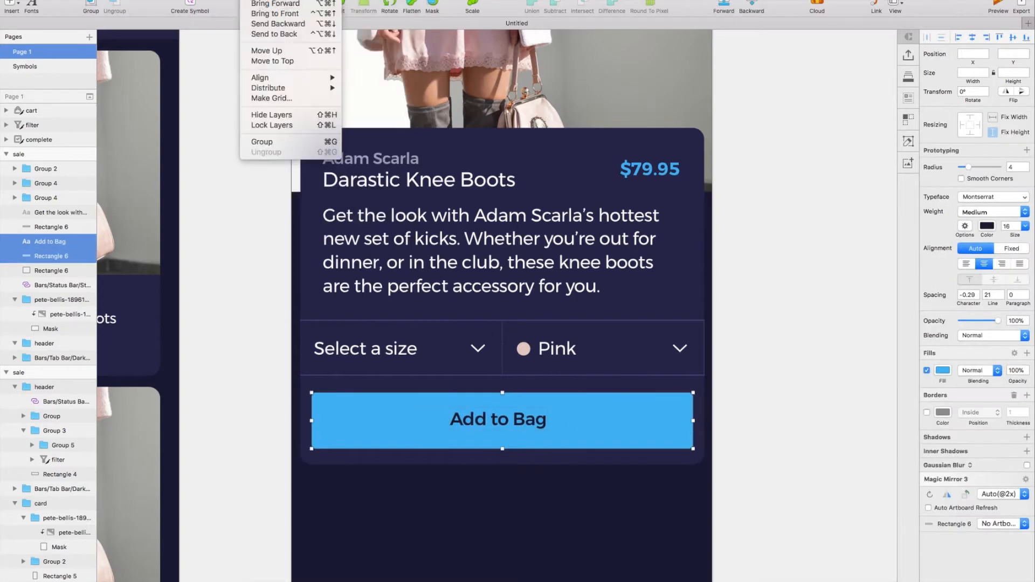
{"action": "mouse_move", "coordinate": [294, 77]}
{"action": "left_click", "coordinate": [370, 88]}
{"action": "left_click", "coordinate": [215, 0]}
{"action": "mouse_move", "coordinate": [253, 0]}
{"action": "mouse_move", "coordinate": [294, 78]}
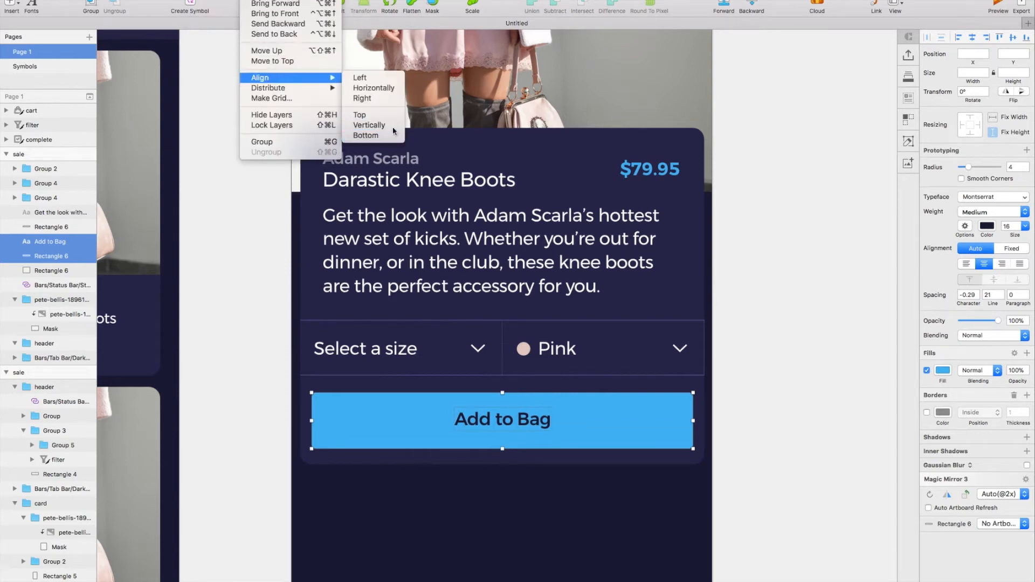
{"action": "left_click", "coordinate": [395, 128]}
{"action": "key", "text": "super+g"}
{"action": "left_click", "coordinate": [808, 364]}
- Duplicate the card background and place the copy below the product card at Y 504
{"action": "scroll", "coordinate": [809, 364], "scroll_direction": "right", "scroll_amount": 1}
{"action": "scroll", "coordinate": [808, 364], "scroll_direction": "down", "scroll_amount": 4}
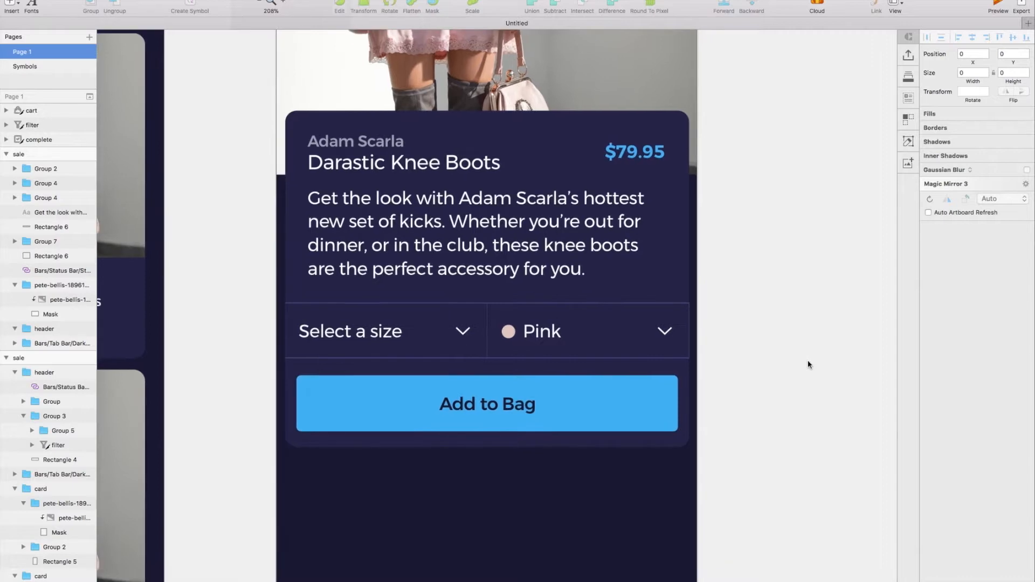
{"action": "left_click", "coordinate": [510, 367]}
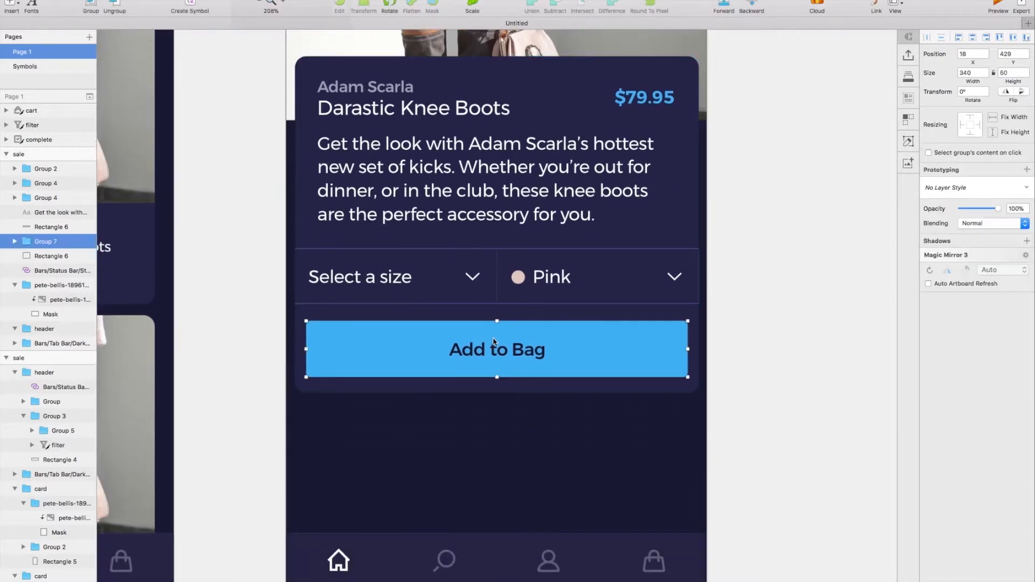
{"action": "left_click", "coordinate": [556, 248]}
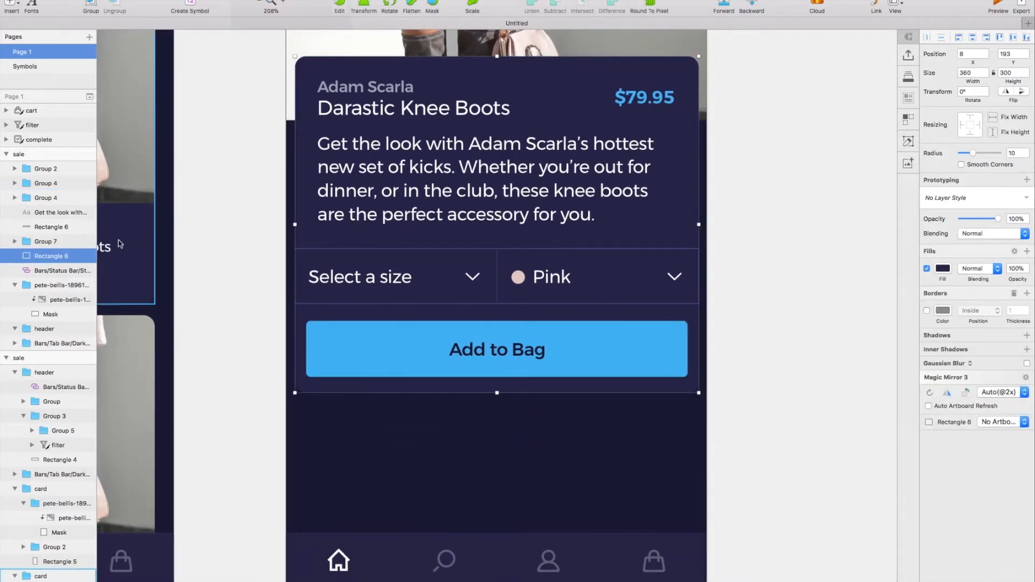
{"action": "key", "text": "super+d"}
{"action": "left_click_drag", "start_coordinate": [410, 385], "coordinate": [433, 485]}
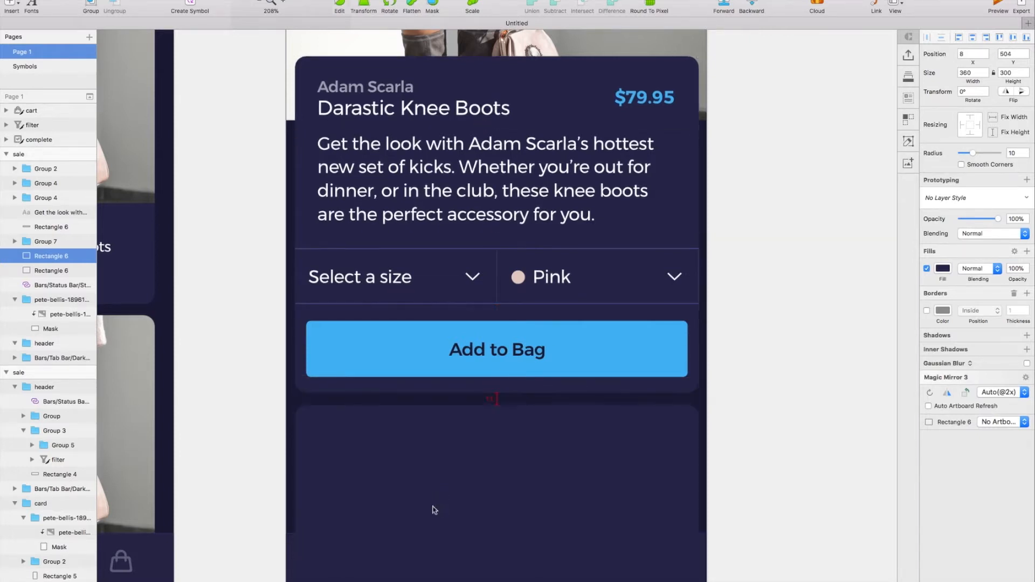
- Group the product card's layers as card-1 and move the tab bar to the top of the artboard's layer order
{"action": "left_click_drag", "start_coordinate": [54, 284], "coordinate": [81, 168]}
{"action": "scroll", "coordinate": [607, 458], "scroll_direction": "down", "scroll_amount": 3}
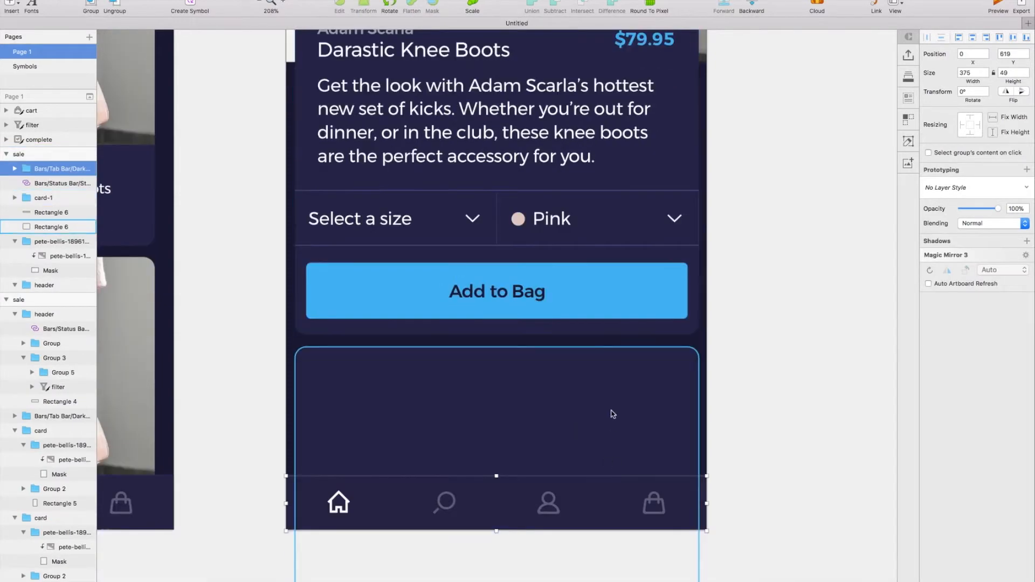
{"action": "left_click", "coordinate": [612, 414]}
- Copy the group with the brand and product title, and paste it into the upper part of the lower card
{"action": "scroll", "coordinate": [613, 414], "scroll_direction": "left", "scroll_amount": 1}
{"action": "scroll", "coordinate": [612, 414], "scroll_direction": "up", "scroll_amount": 2}
{"action": "double_click", "coordinate": [441, 103]}
{"action": "double_click", "coordinate": [441, 103]}
{"action": "scroll", "coordinate": [440, 178], "scroll_direction": "down", "scroll_amount": 3}
{"action": "left_click", "coordinate": [435, 307]}
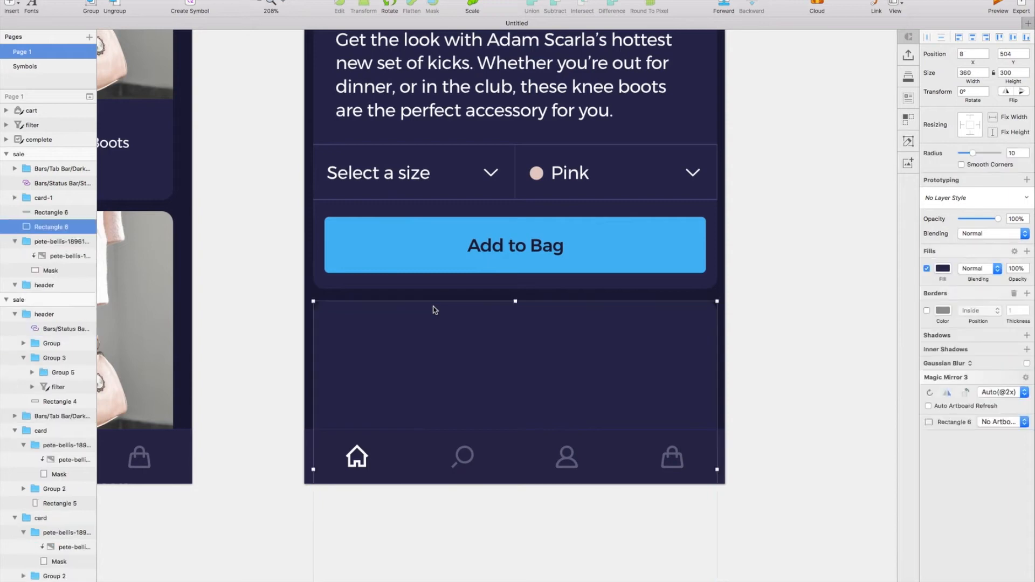
{"action": "key", "text": "super+v"}
{"action": "key", "text": "shift+Down"}
{"action": "key", "text": "shift+Down"}
{"action": "key", "text": "shift+Down"}
{"action": "key", "text": "shift+Down"}
{"action": "key", "text": "shift+Down"}
{"action": "key", "text": "shift+Down"}
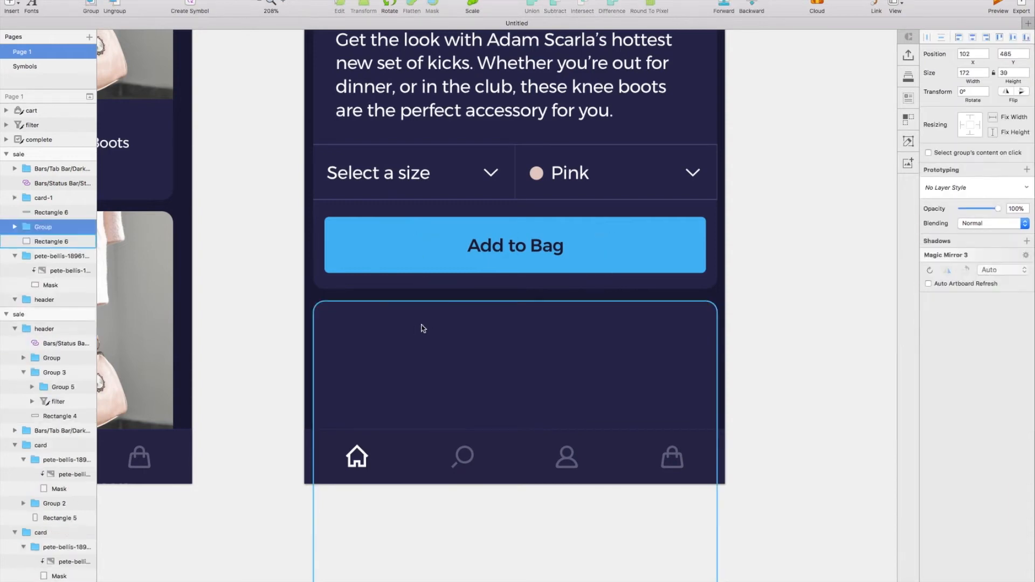
{"action": "left_click_drag", "start_coordinate": [424, 330], "coordinate": [365, 338]}
- Delete the brand line from the pasted group and move the remaining title to X 28, Y 524
{"action": "double_click", "coordinate": [365, 338]}
{"action": "key", "text": "Delete"}
{"action": "left_click", "coordinate": [380, 359]}
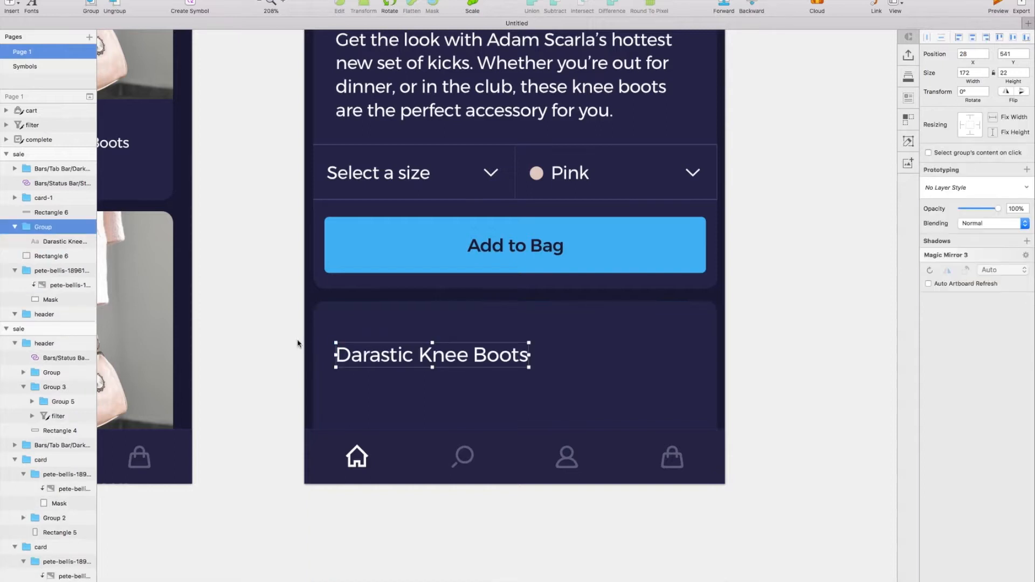
{"action": "left_click_drag", "start_coordinate": [377, 356], "coordinate": [356, 311]}
{"action": "key", "text": "shift+Down"}
{"action": "key", "text": "shift+Down"}
{"action": "key", "text": "shift+Right"}
{"action": "key", "text": "shift+Right"}
- Change the lower card's title to "Information & Sizing" and set its weight to Medium
{"action": "double_click", "coordinate": [363, 330]}
{"action": "key", "text": "Return"}
{"action": "type", "text": "Information & Sizing"}
{"action": "left_click", "coordinate": [992, 205]}
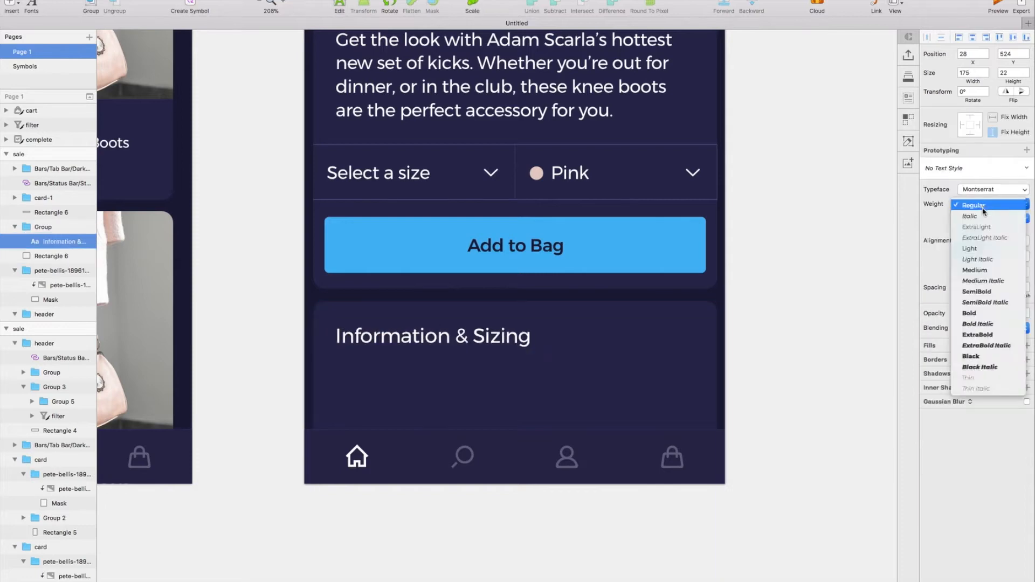
{"action": "left_click", "coordinate": [986, 272]}
- Duplicate the "Information & Sizing" heading and place the copy indented beneath it at X 38, Y 556
{"action": "left_click_drag", "start_coordinate": [485, 339], "coordinate": [467, 365]}
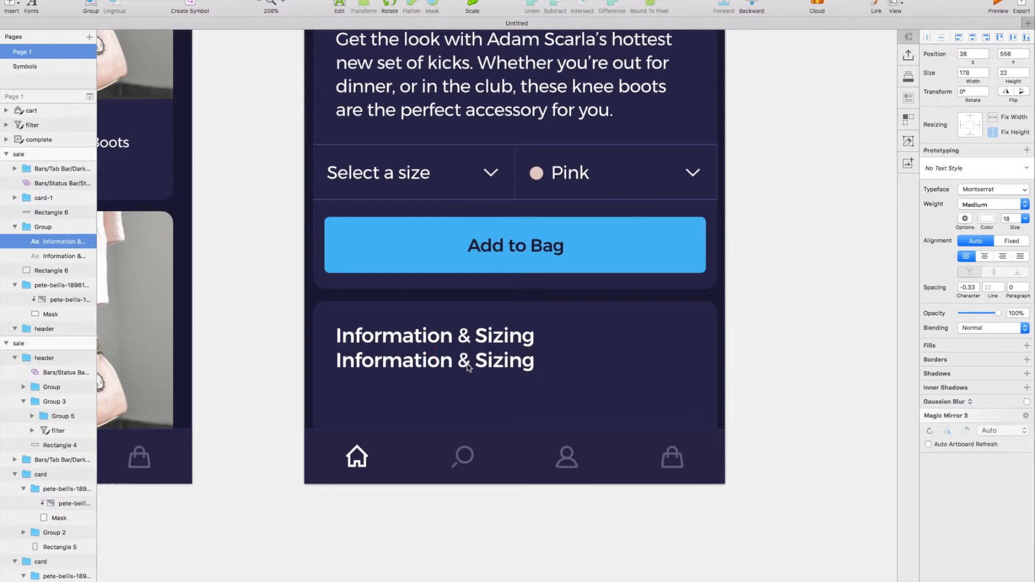
{"action": "key", "text": "shift+Right"}
{"action": "key", "text": "shift+Down"}
- Format the duplicated line as Regular weight at size 14 and replace its text with a line starting "Made for feet"
{"action": "left_click", "coordinate": [992, 205]}
{"action": "left_click", "coordinate": [987, 148]}
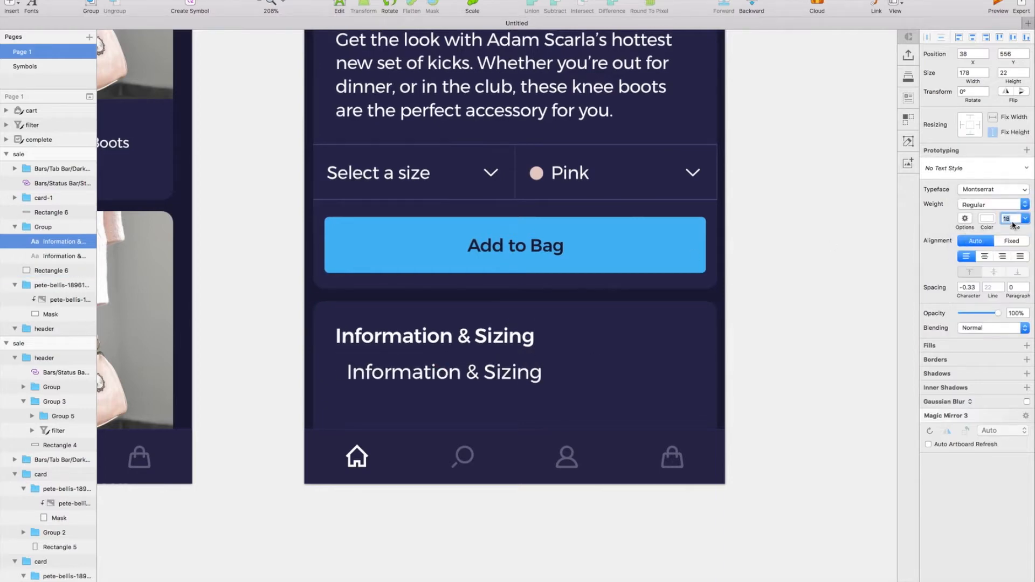
{"action": "type", "text": "14"}
{"action": "key", "text": "Return"}
{"action": "double_click", "coordinate": [422, 372]}
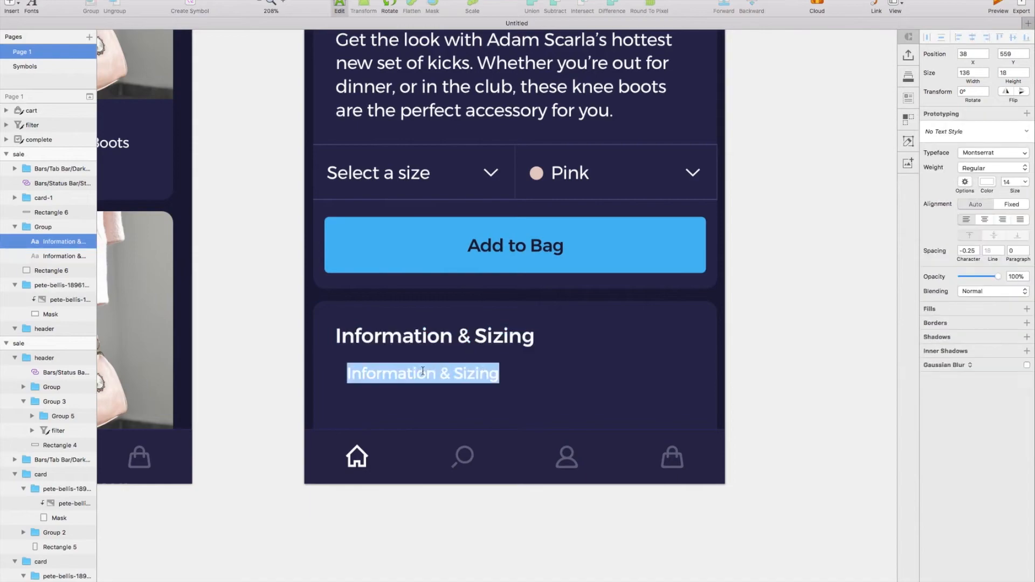
{"action": "type", "text": "Mad"}
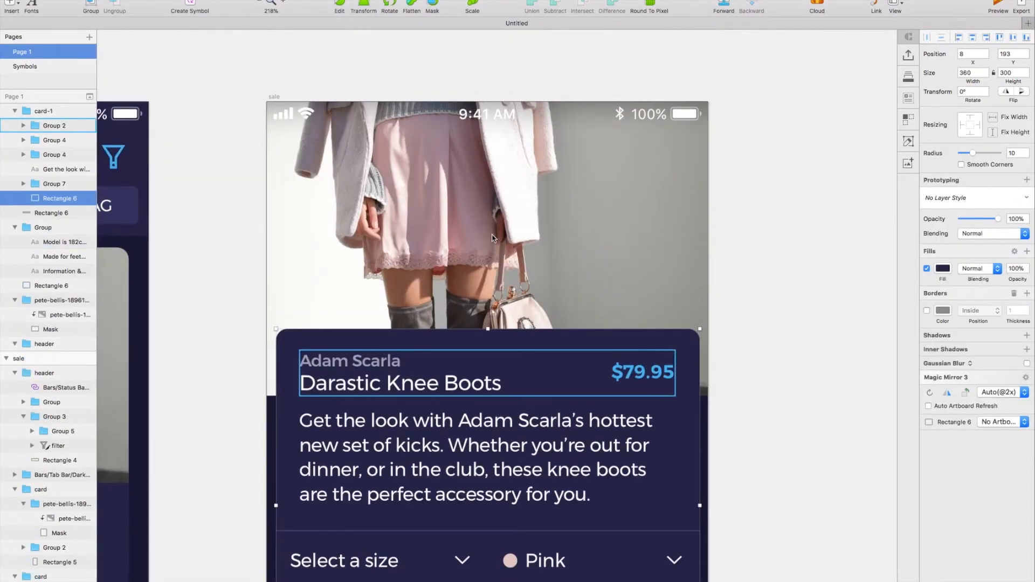
- Paste the heart icon onto the product photo at X 335, Y 39 and fill it white
{"action": "left_click", "coordinate": [476, 200]}
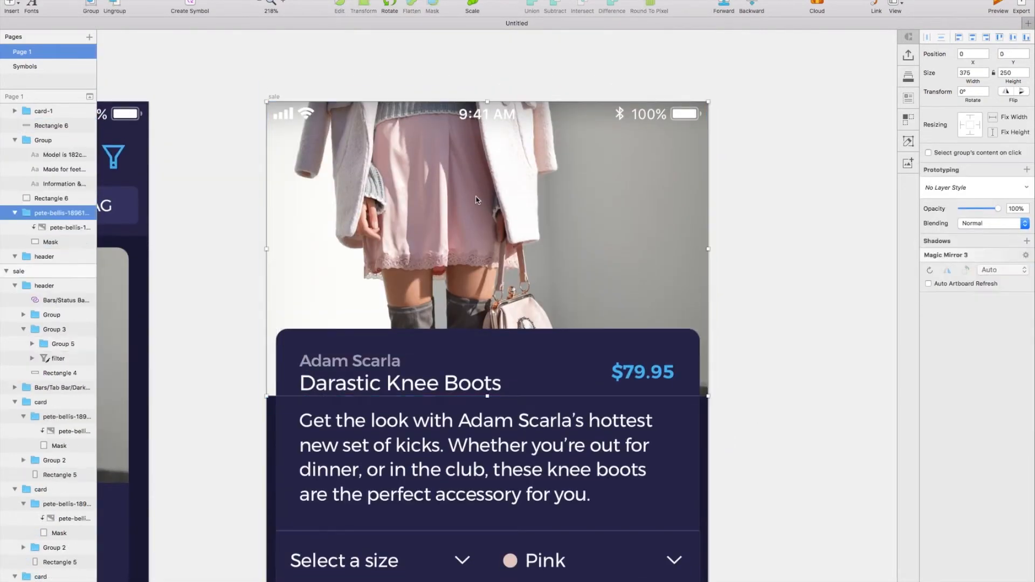
{"action": "key", "text": "ctrl+v"}
{"action": "left_click", "coordinate": [942, 239]}
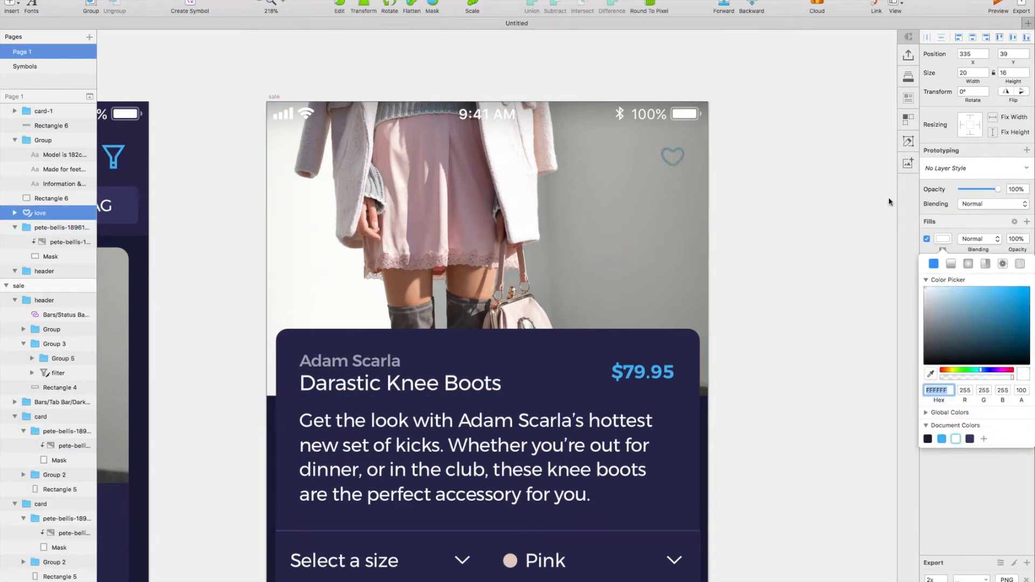
{"action": "left_click", "coordinate": [940, 220]}
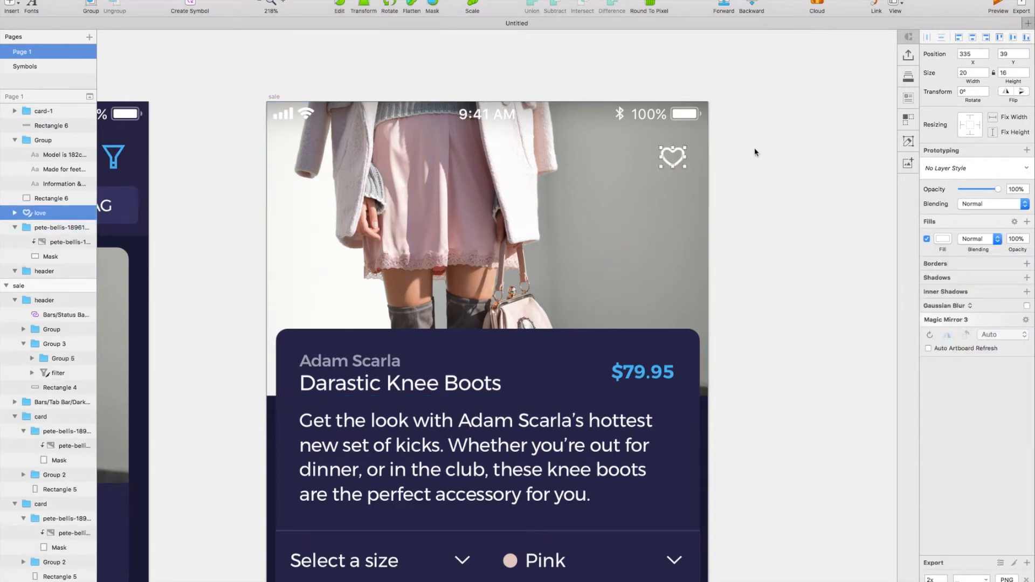
- Add a faint black shadow to the heart icon, with its Y offset at 2 and blur at 4
{"action": "left_click", "coordinate": [966, 279]}
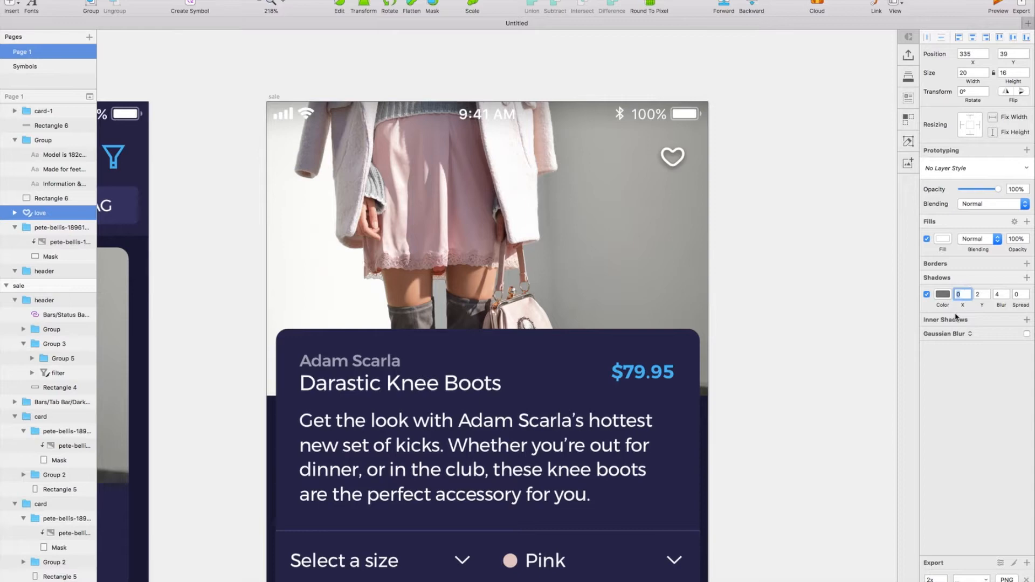
{"action": "left_click", "coordinate": [942, 294]}
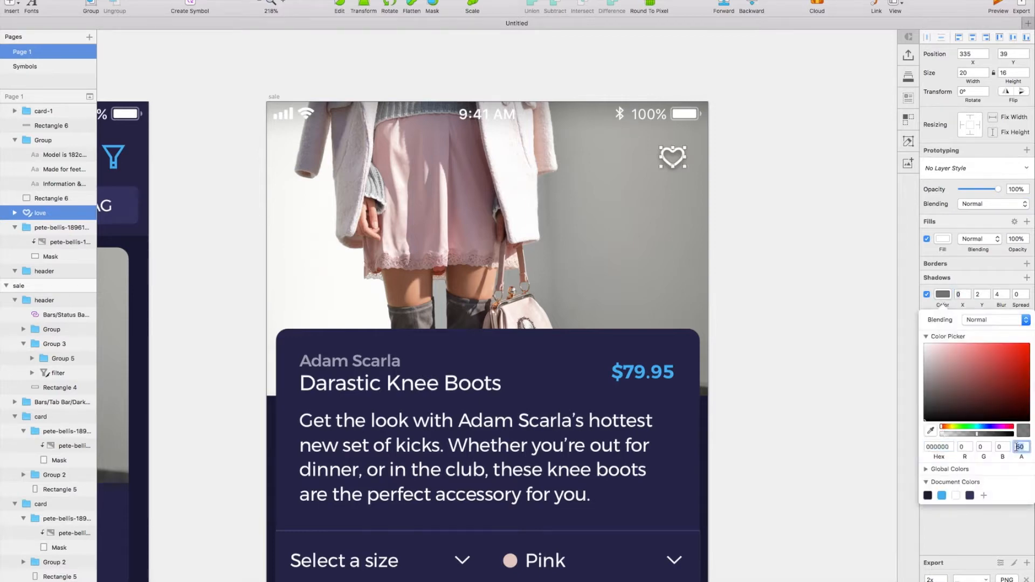
{"action": "scroll", "coordinate": [767, 367], "scroll_direction": "down", "scroll_amount": 5}
{"action": "scroll", "coordinate": [767, 367], "scroll_direction": "left", "scroll_amount": 5}
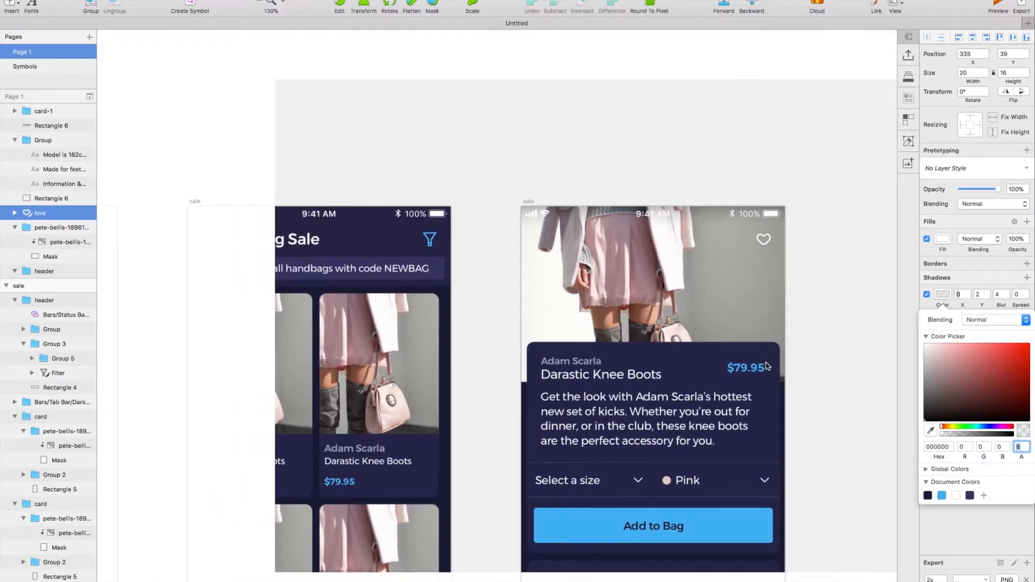
- Copy the back arrow from the Handbag Sale header and paste it onto the product detail screen at X 20, Y 39
{"action": "double_click", "coordinate": [296, 237]}
{"action": "left_click", "coordinate": [32, 358]}
{"action": "left_click", "coordinate": [58, 373]}
{"action": "key", "text": "super+c"}
{"action": "left_click", "coordinate": [622, 200]}
{"action": "key", "text": "super+v"}
{"action": "key", "text": "super+v"}
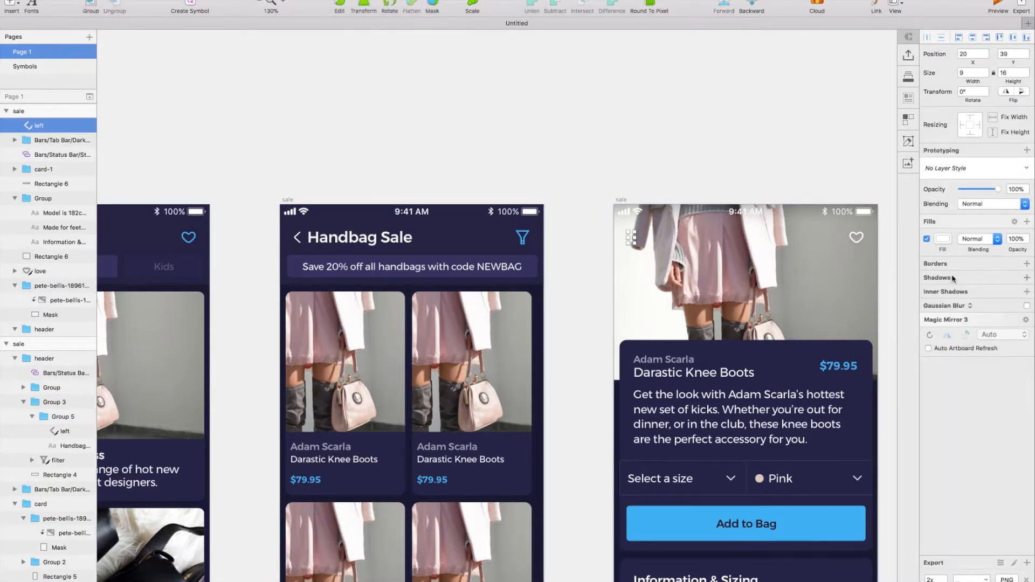
- Add a black shadow with an alpha of 20 to the pasted back arrow
{"action": "left_click", "coordinate": [953, 278]}
{"action": "left_click", "coordinate": [942, 295]}
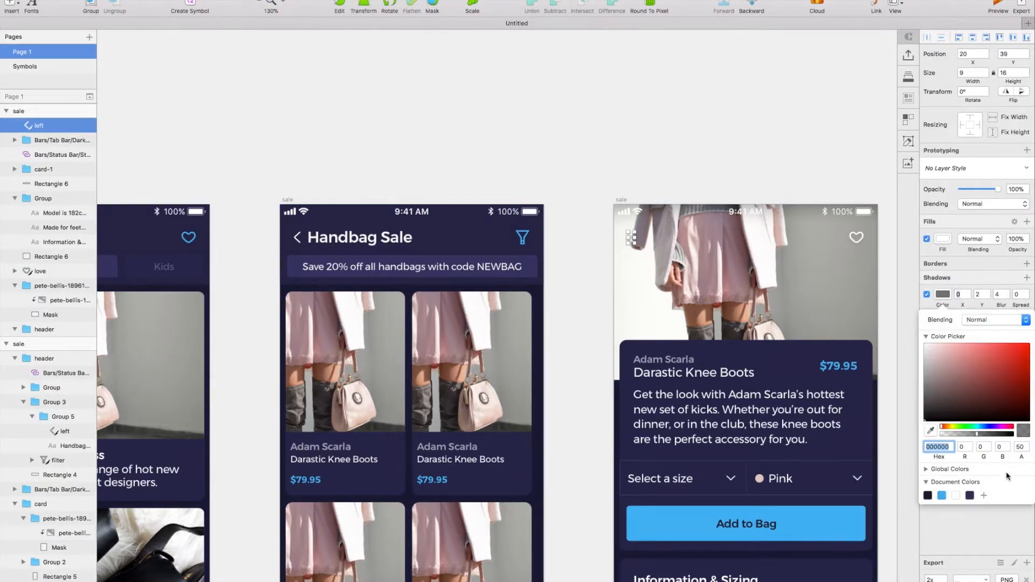
{"action": "scroll", "coordinate": [799, 341], "scroll_direction": "right", "scroll_amount": 2}
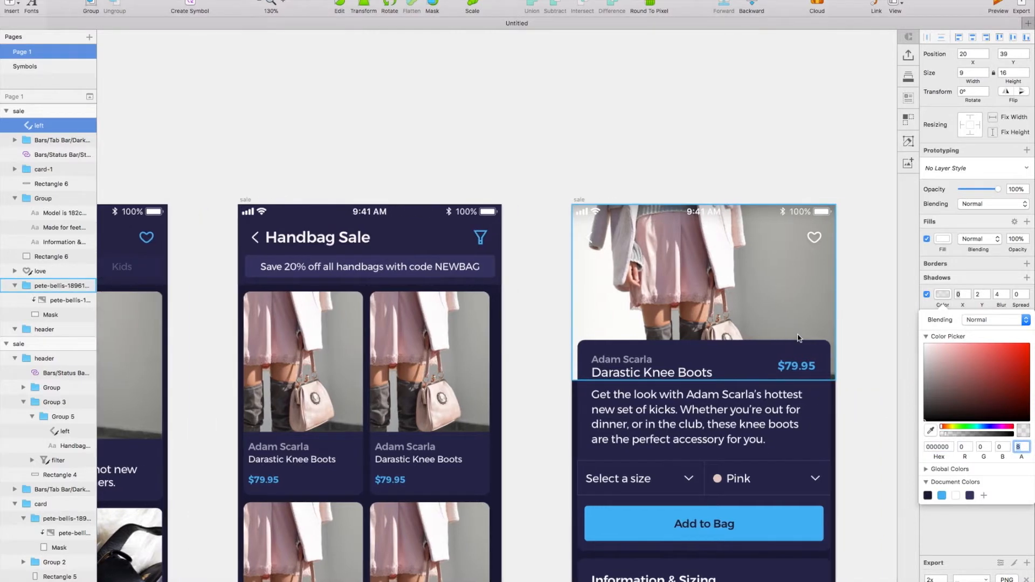
{"action": "left_click", "coordinate": [781, 187]}
{"action": "scroll", "coordinate": [774, 186], "scroll_direction": "right", "scroll_amount": 2}
{"action": "scroll", "coordinate": [766, 186], "scroll_direction": "right", "scroll_amount": 3}
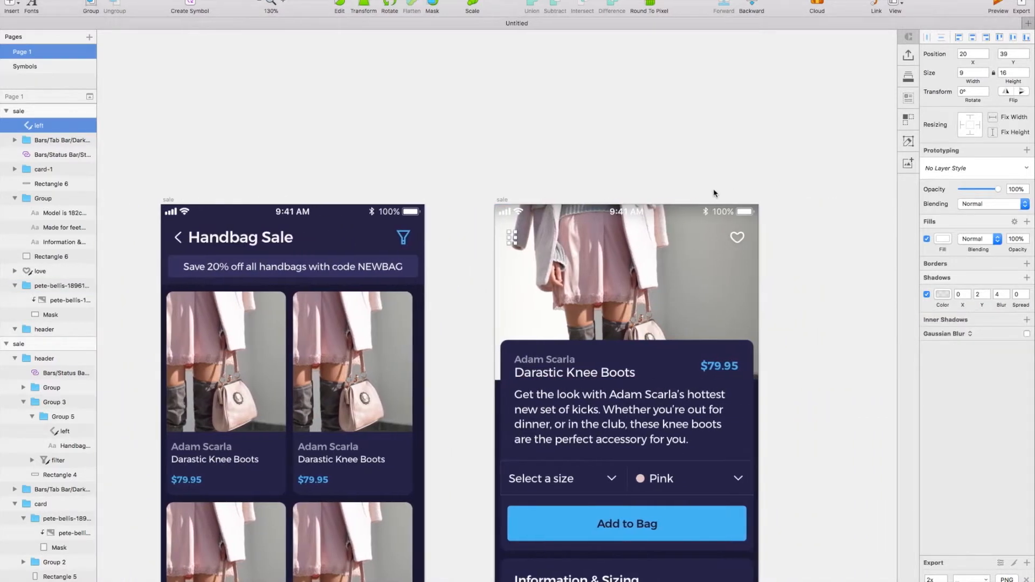
{"action": "left_click", "coordinate": [942, 294]}
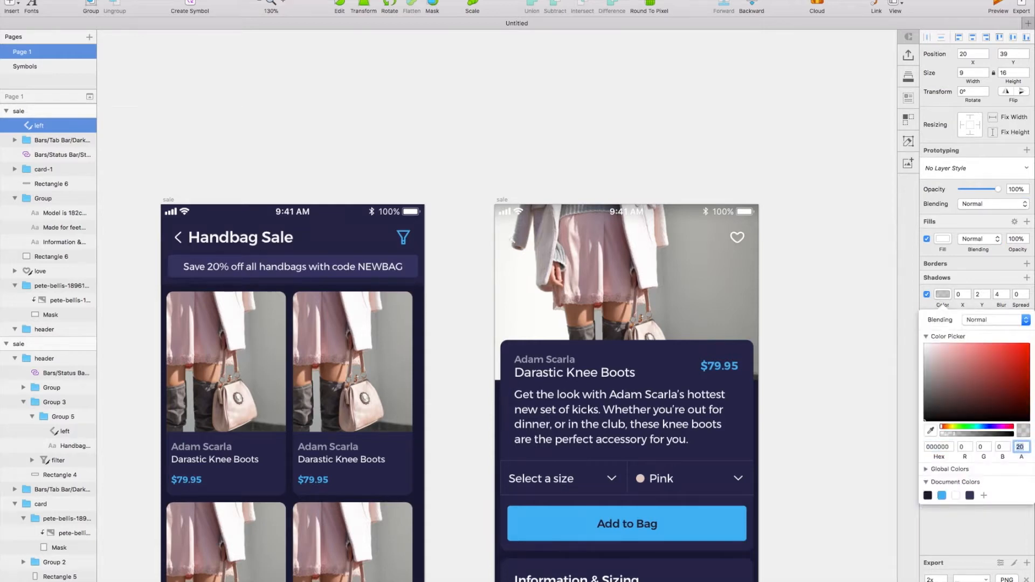
{"action": "scroll", "coordinate": [749, 381], "scroll_direction": "right", "scroll_amount": 2}
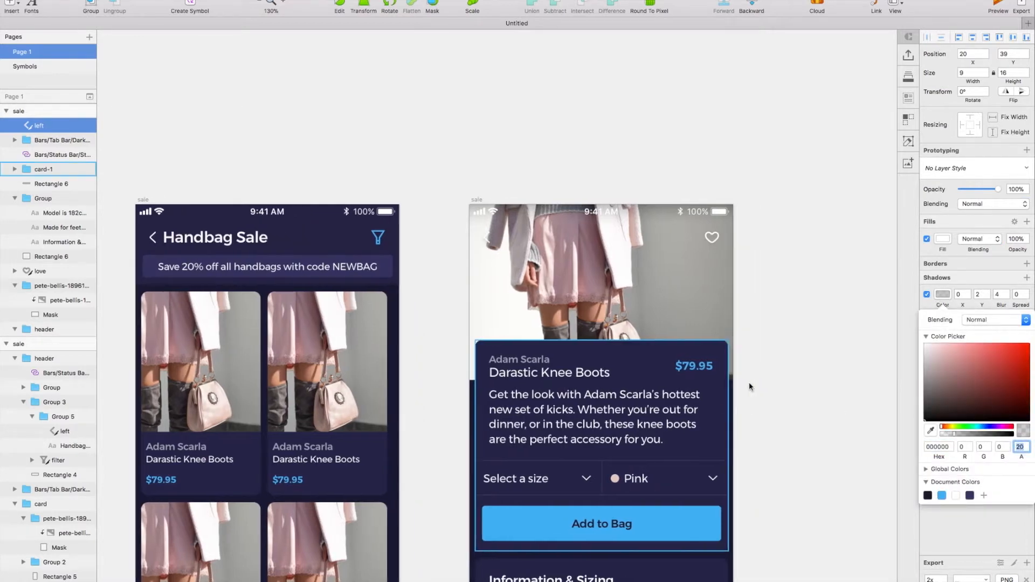
- Move the transparent stop of the product photo's gradient overlay slightly downward
{"action": "double_click", "coordinate": [715, 293]}
{"action": "left_click", "coordinate": [947, 269]}
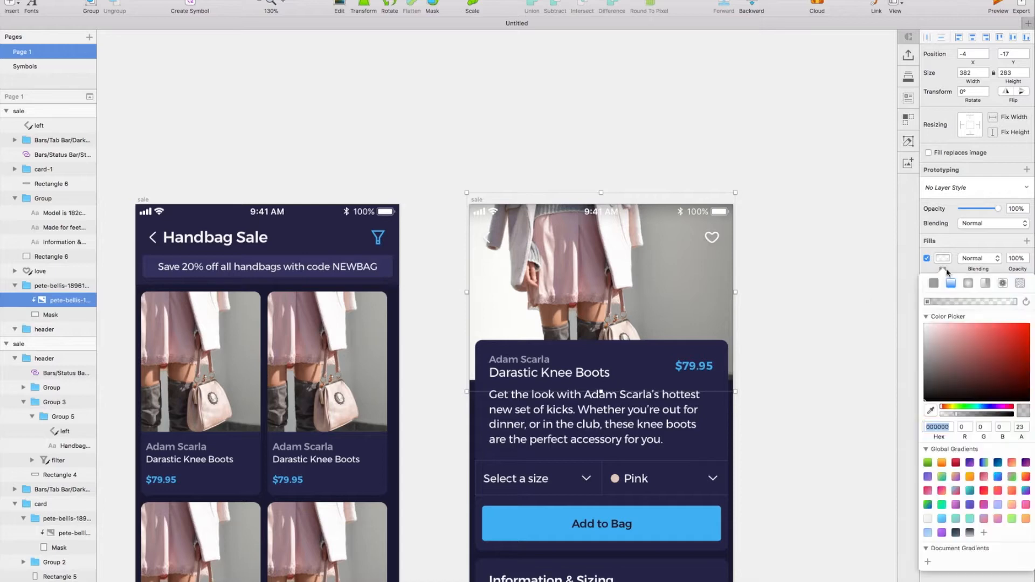
{"action": "left_click_drag", "start_coordinate": [602, 229], "coordinate": [602, 234]}
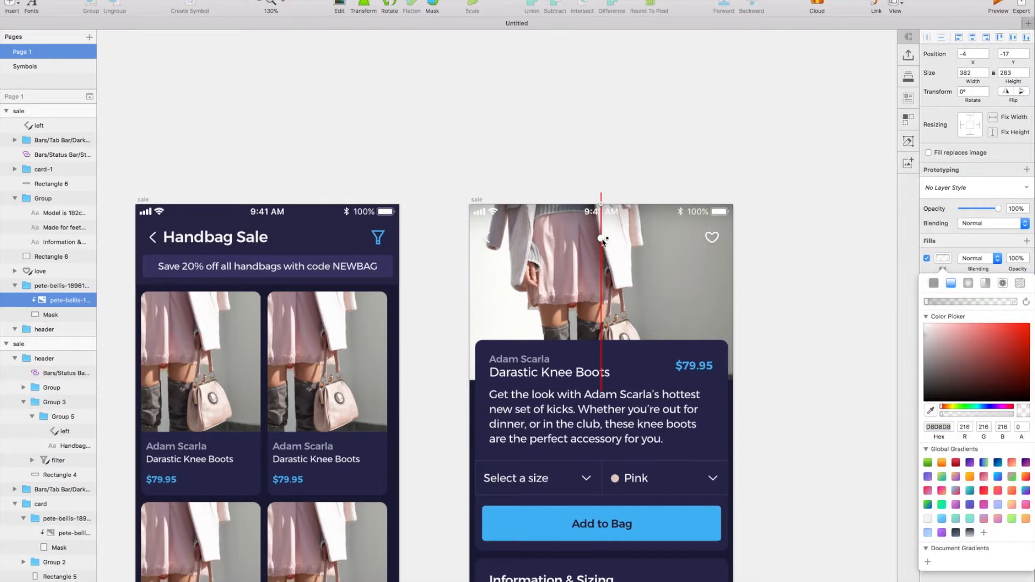
{"action": "left_click", "coordinate": [489, 237]}
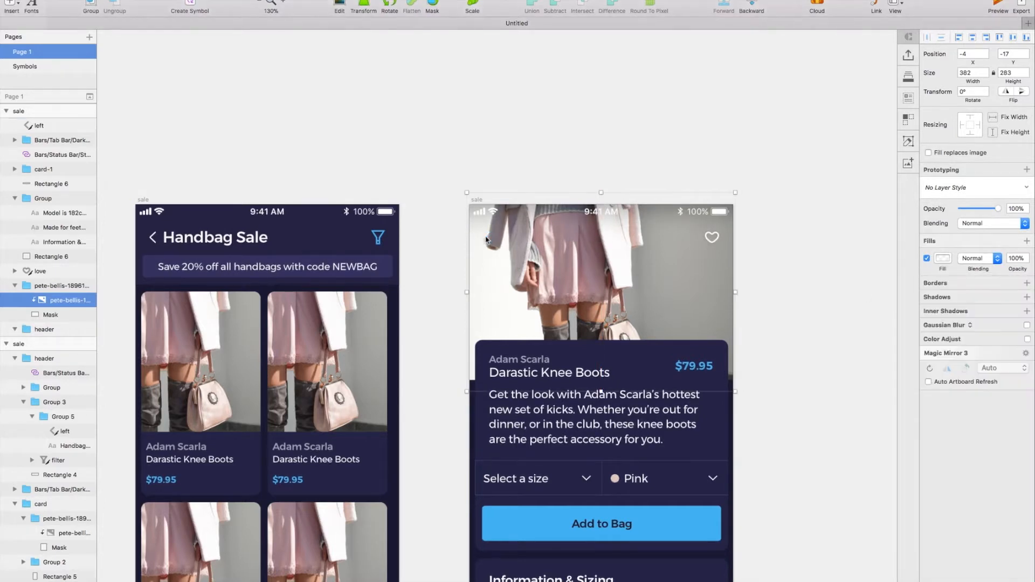
- Group the back arrow and the heart icon on the product photo
{"action": "left_click", "coordinate": [486, 238]}
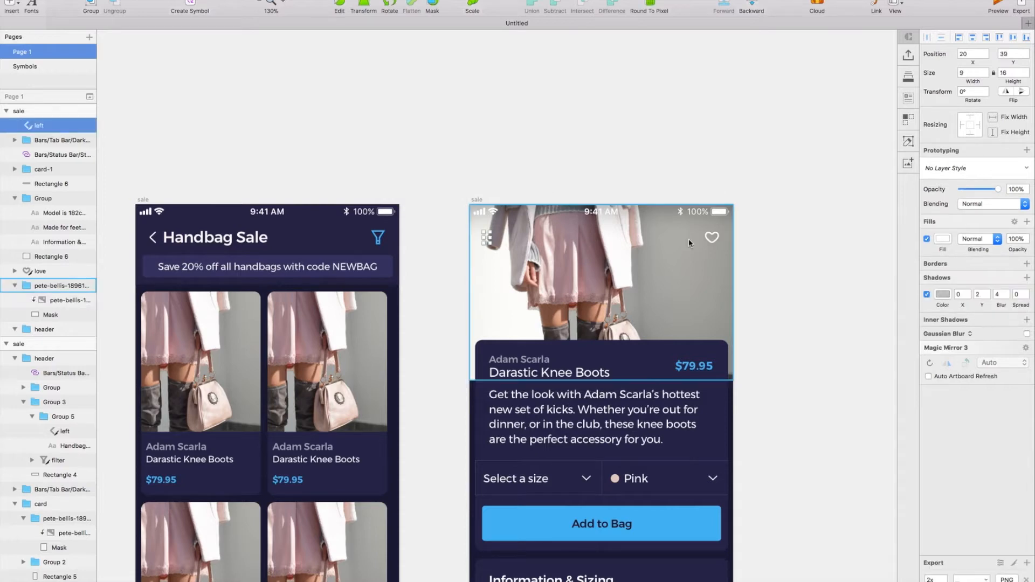
{"action": "left_click", "coordinate": [715, 245], "text": "shift"}
{"action": "left_click", "coordinate": [713, 240], "text": "shift"}
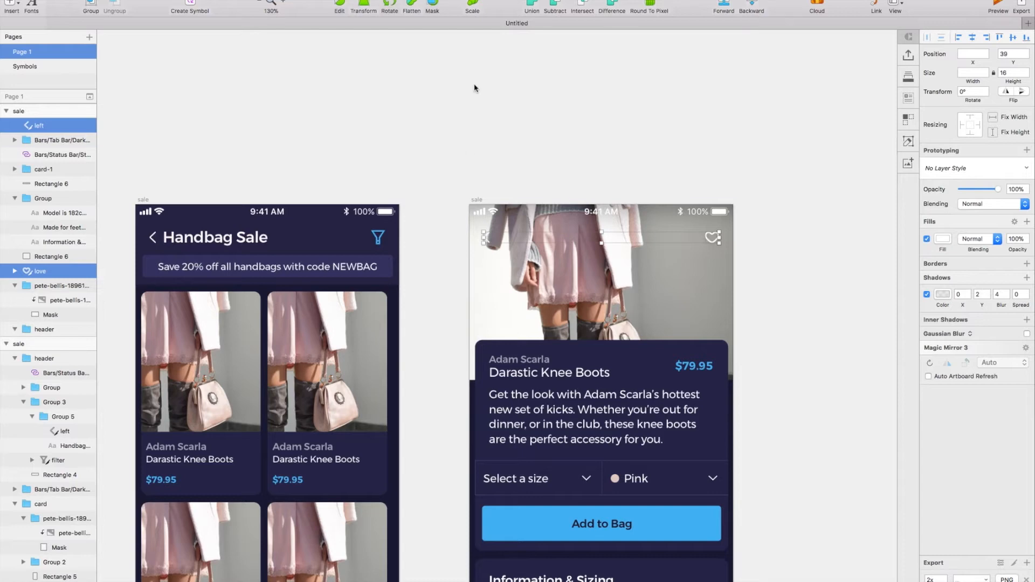
{"action": "left_click", "coordinate": [474, 84]}
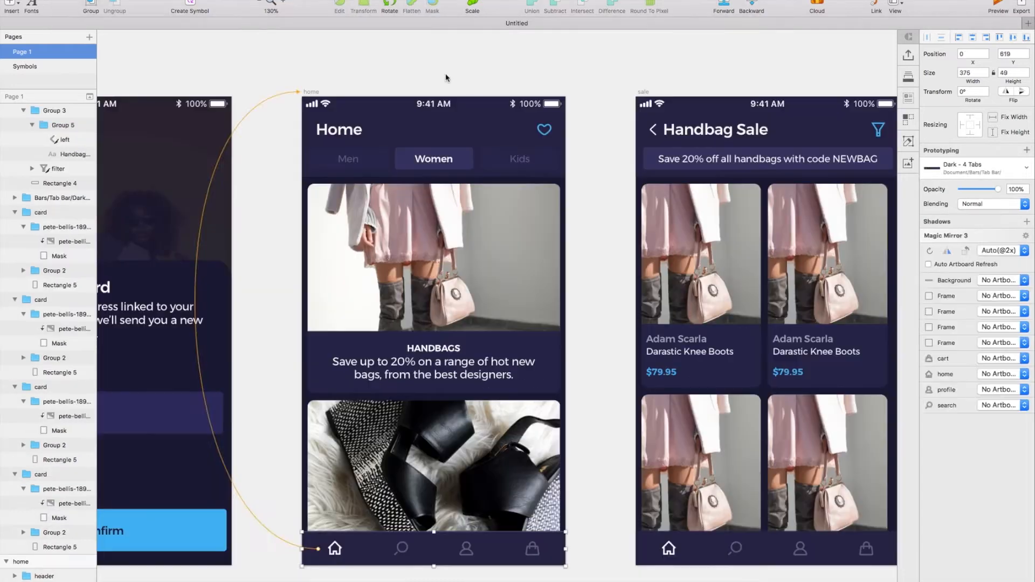
- Link both promo cards on the Home screen to the Handbag Sale artboard
{"action": "left_click", "coordinate": [445, 75]}
{"action": "scroll", "coordinate": [446, 75], "scroll_direction": "right", "scroll_amount": 4}
{"action": "scroll", "coordinate": [446, 74], "scroll_direction": "up", "scroll_amount": 1}
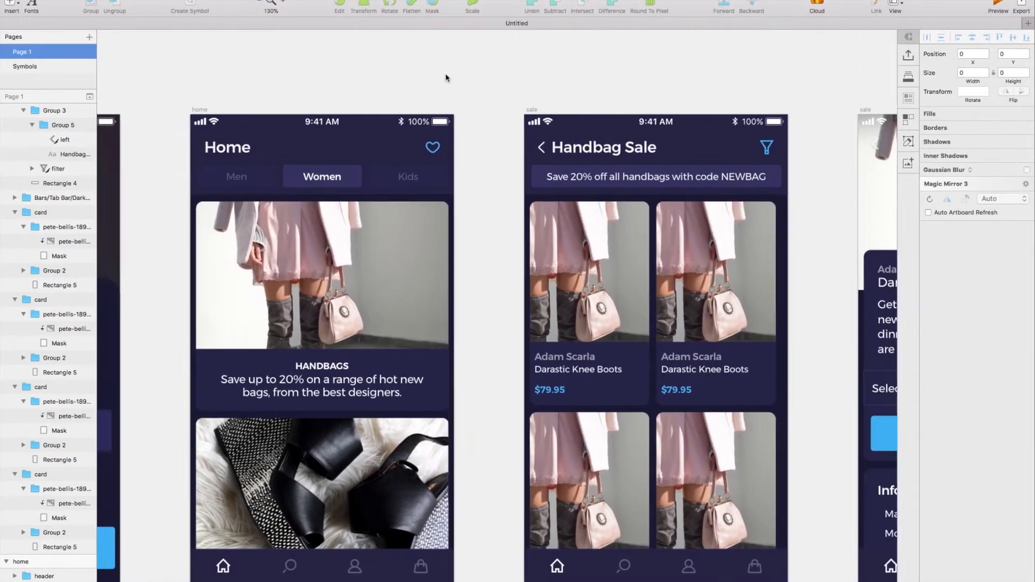
{"action": "scroll", "coordinate": [453, 81], "scroll_direction": "right", "scroll_amount": 2}
{"action": "left_click", "coordinate": [478, 104]}
{"action": "scroll", "coordinate": [324, 270], "scroll_direction": "right", "scroll_amount": 2}
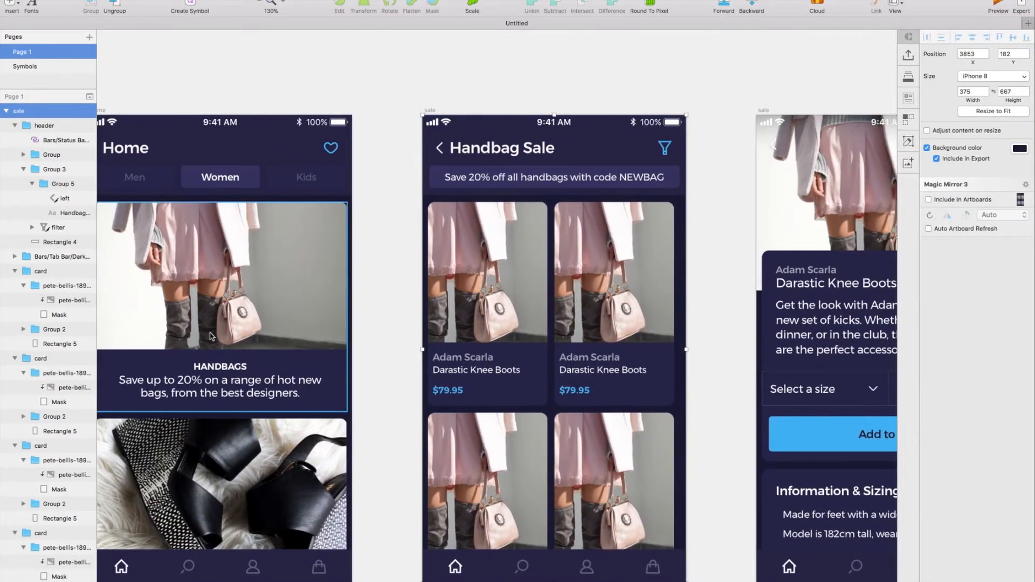
{"action": "left_click", "coordinate": [210, 337]}
{"action": "scroll", "coordinate": [210, 337], "scroll_direction": "left", "scroll_amount": 3}
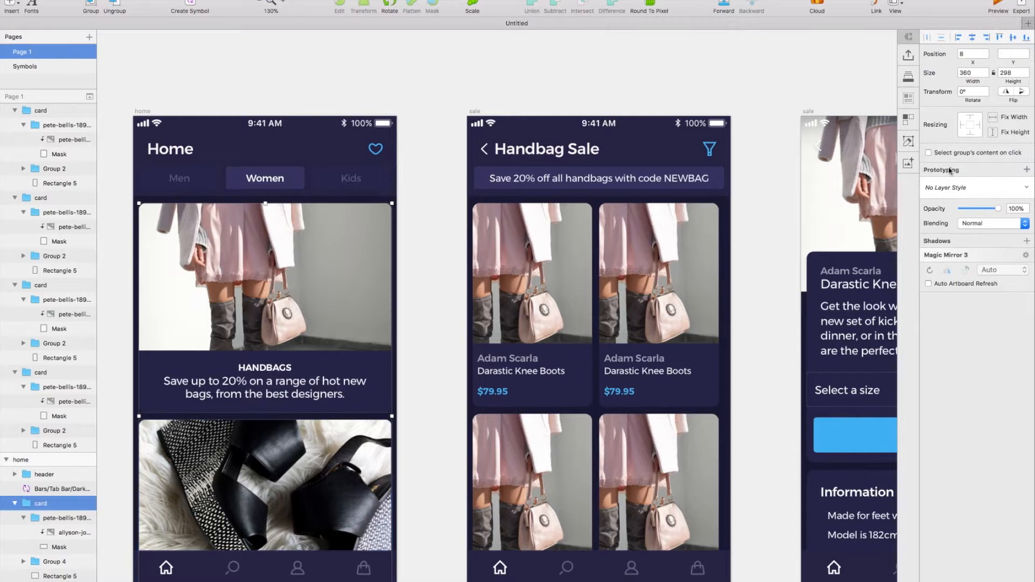
{"action": "left_click", "coordinate": [950, 170]}
{"action": "left_click", "coordinate": [593, 266]}
- Link all four product cards on the Handbag Sale screen to the product detail artboard
{"action": "scroll", "coordinate": [609, 269], "scroll_direction": "right", "scroll_amount": 5}
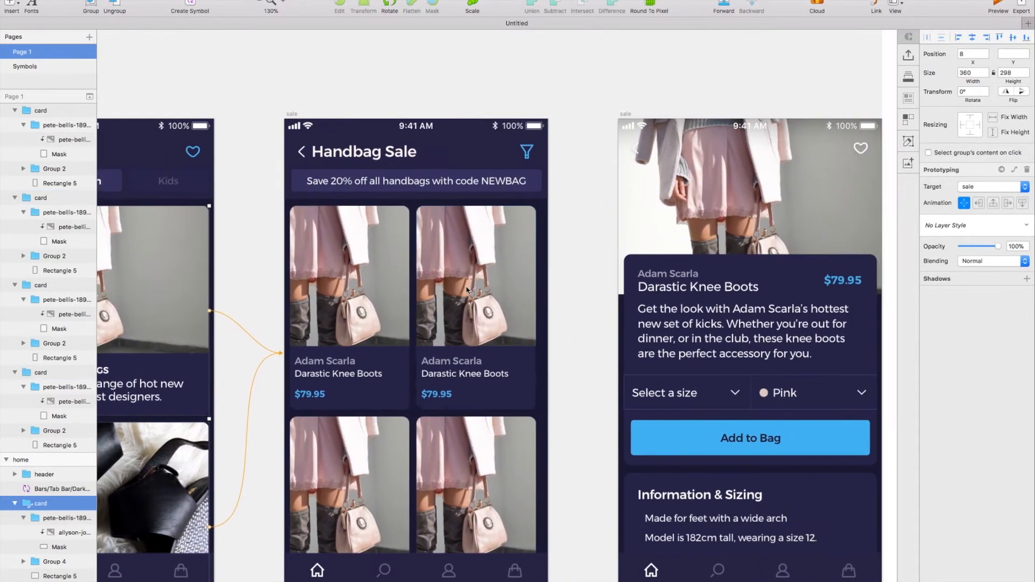
{"action": "left_click", "coordinate": [375, 294]}
{"action": "left_click", "coordinate": [450, 324], "text": "shift"}
{"action": "left_click", "coordinate": [386, 446], "text": "shift"}
{"action": "left_click", "coordinate": [475, 458], "text": "shift"}
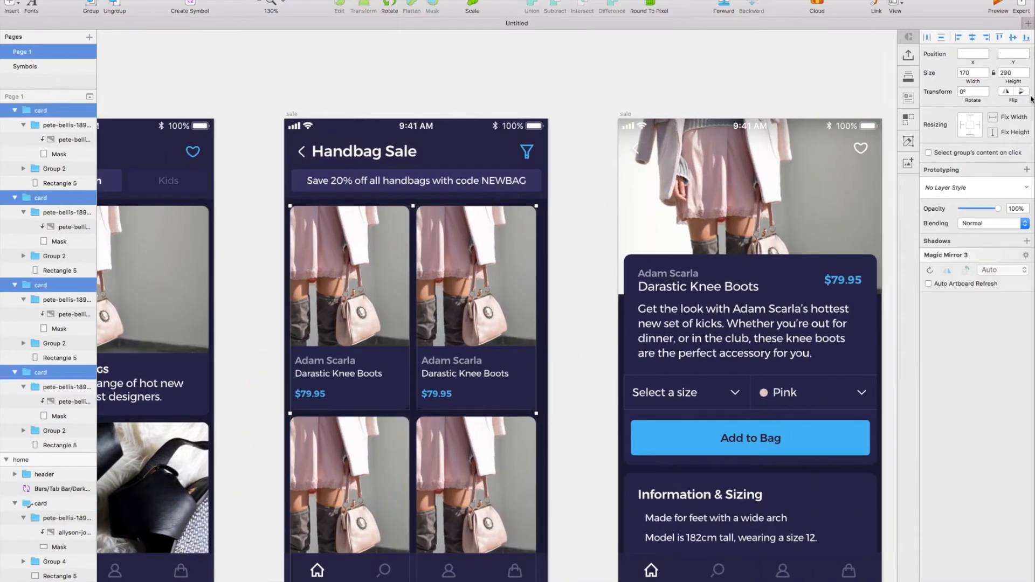
{"action": "left_click", "coordinate": [1026, 169]}
{"action": "key", "text": "Escape"}
{"action": "scroll", "coordinate": [776, 237], "scroll_direction": "right", "scroll_amount": 5}
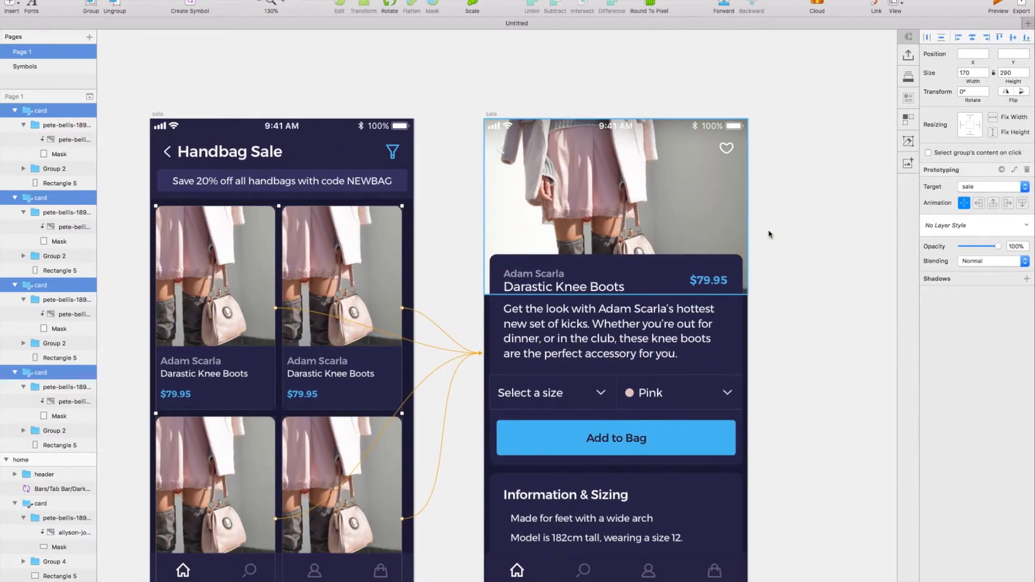
- Rename the product detail artboard "item-page" and place a duplicate of the Handbag Sale artboard beyond it
{"action": "scroll", "coordinate": [777, 237], "scroll_direction": "down", "scroll_amount": 1}
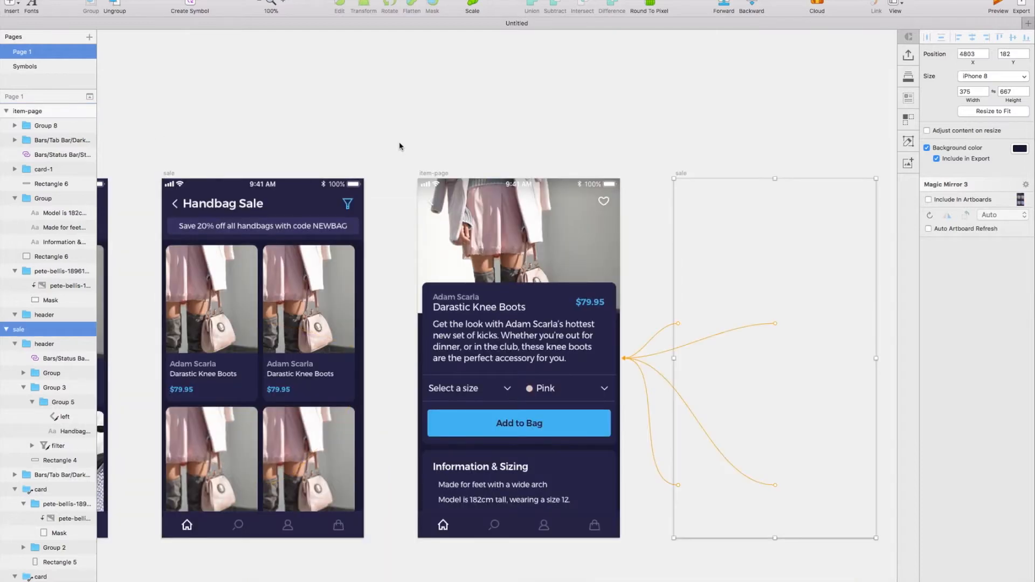
{"action": "scroll", "coordinate": [399, 146], "scroll_direction": "right", "scroll_amount": 2}
{"action": "left_click", "coordinate": [855, 275]}
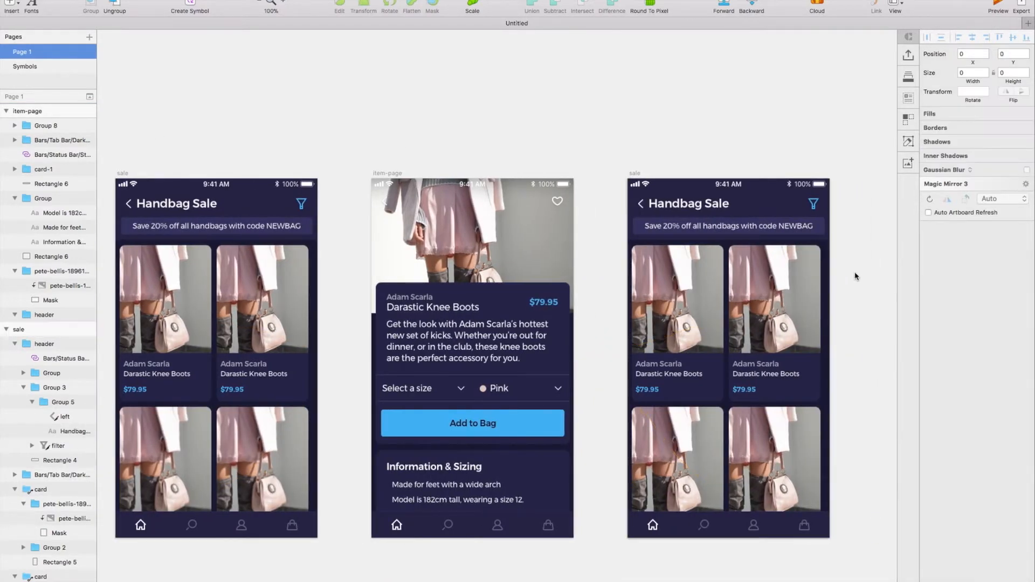
- Delete the four product cards from the duplicated Handbag Sale artboard
{"action": "left_click", "coordinate": [703, 310]}
{"action": "left_click", "coordinate": [755, 329], "text": "shift"}
{"action": "left_click", "coordinate": [690, 444], "text": "shift"}
{"action": "left_click", "coordinate": [760, 439], "text": "shift"}
{"action": "key", "text": "Right"}
{"action": "key", "text": "Right"}
{"action": "key", "text": "Right"}
{"action": "key", "text": "Right"}
{"action": "key", "text": "Right"}
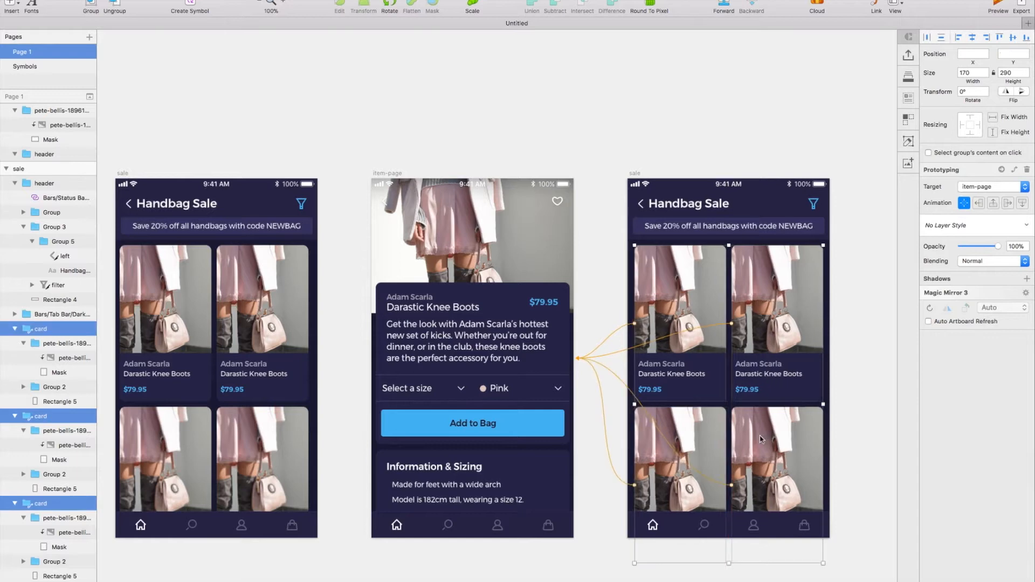
{"action": "key", "text": "Delete"}
- Replace the back arrow in the duplicated header with the exit icon, placed at X 17, Y 40
{"action": "scroll", "coordinate": [762, 439], "scroll_direction": "up", "scroll_amount": 2}
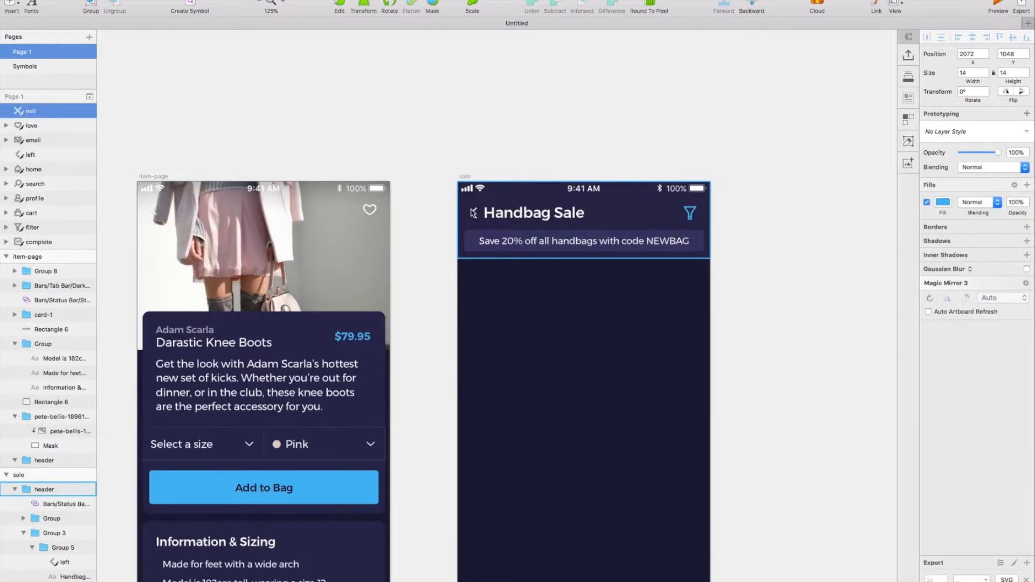
{"action": "left_click", "coordinate": [474, 213]}
{"action": "left_click", "coordinate": [474, 214]}
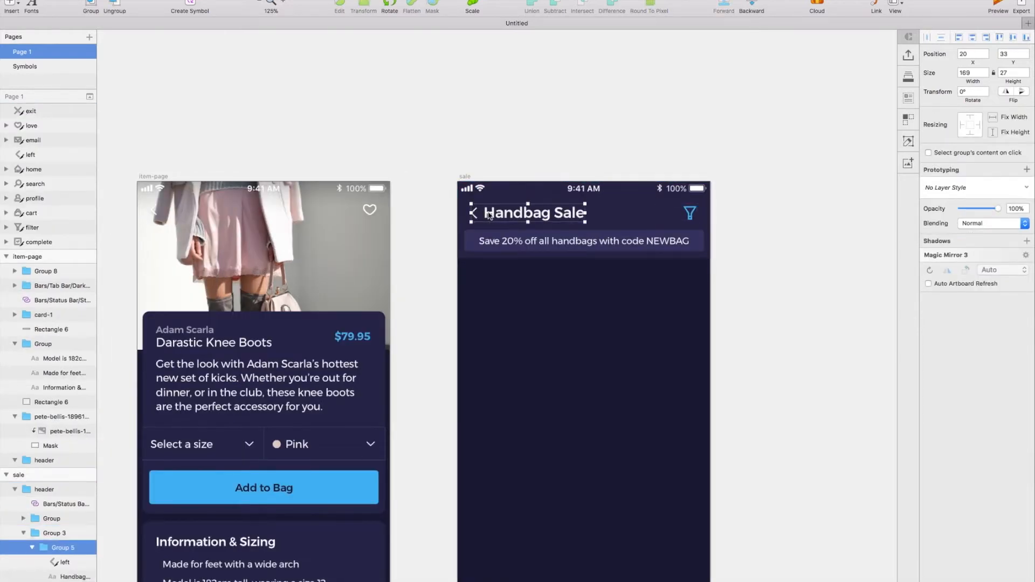
{"action": "key", "text": "super+v"}
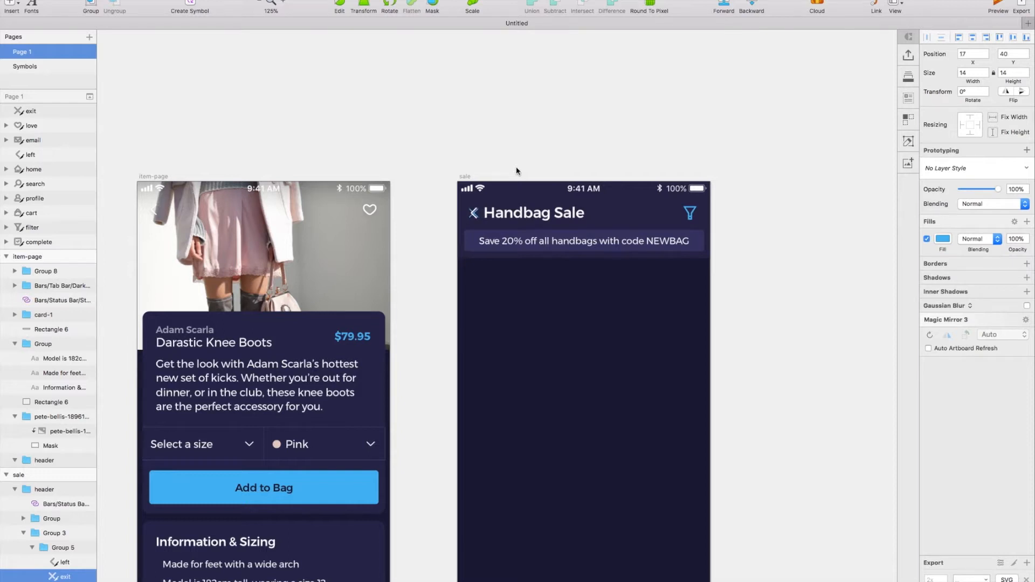
{"action": "left_click", "coordinate": [69, 561]}
{"action": "key", "text": "Delete"}
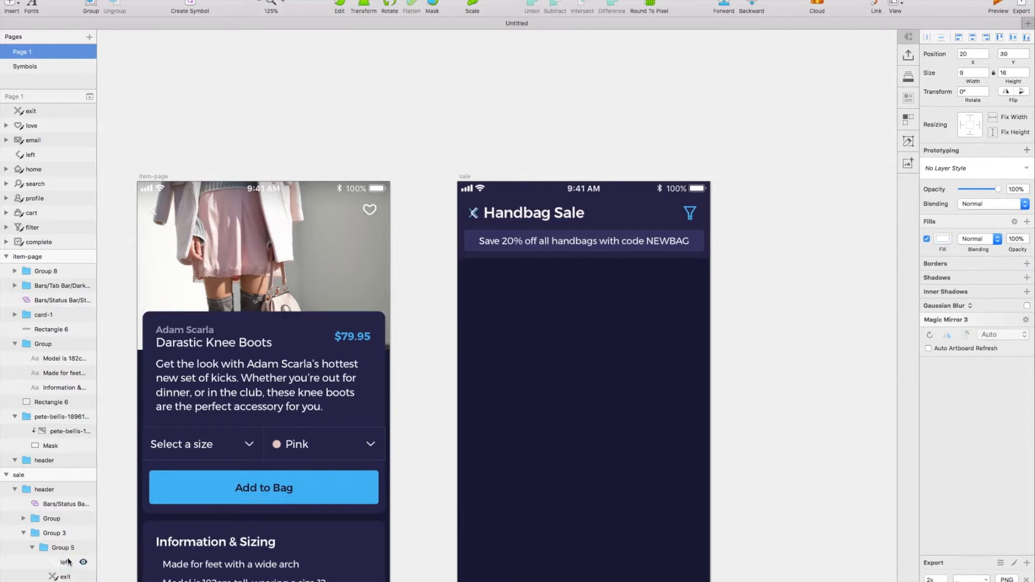
- Recolour the exit icon white and change the duplicated header's title to "Sort & Filter"
{"action": "left_click", "coordinate": [68, 562]}
{"action": "left_click", "coordinate": [942, 240]}
{"action": "left_click_drag", "start_coordinate": [943, 313], "coordinate": [801, 67]}
{"action": "key", "text": "Escape"}
{"action": "double_click", "coordinate": [526, 213]}
{"action": "type", "text": "Filter"}
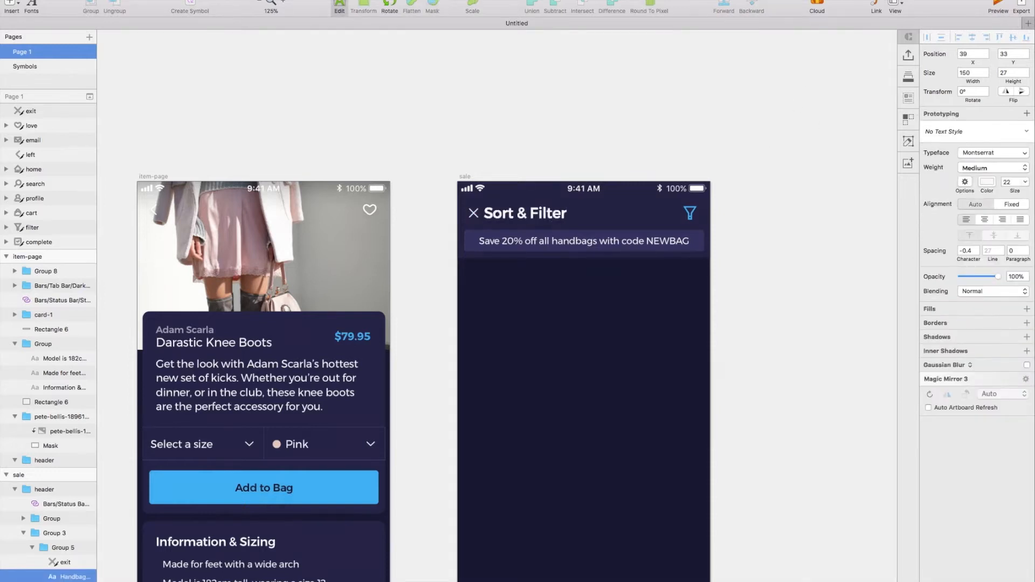
- Delete the promo code banner from the Sort & Filter header and set the header background's height to 80
{"action": "left_click", "coordinate": [587, 243]}
{"action": "scroll", "coordinate": [588, 244], "scroll_direction": "right", "scroll_amount": 3}
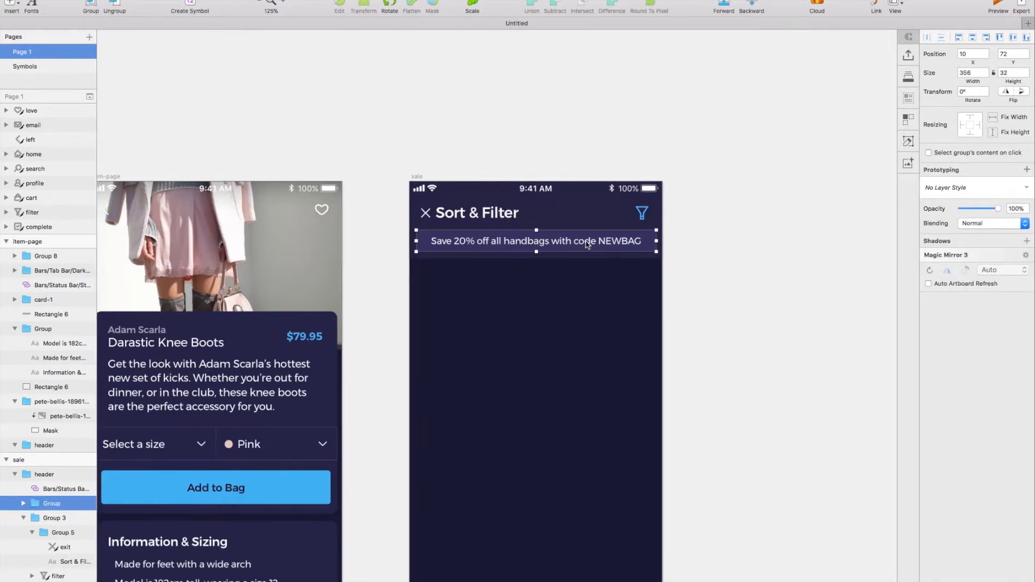
{"action": "key", "text": "Delete"}
{"action": "double_click", "coordinate": [584, 242]}
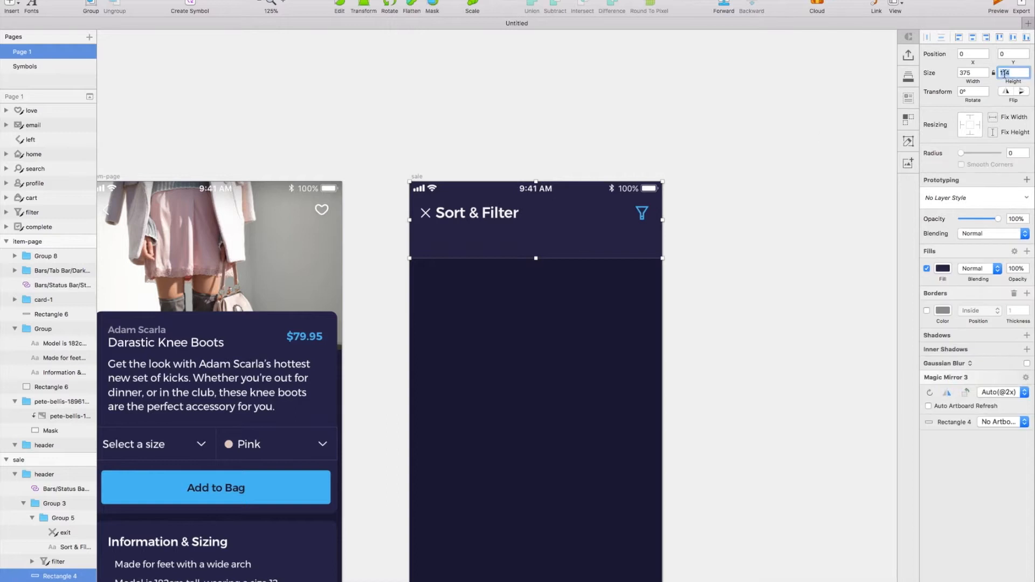
{"action": "key", "text": "Return"}
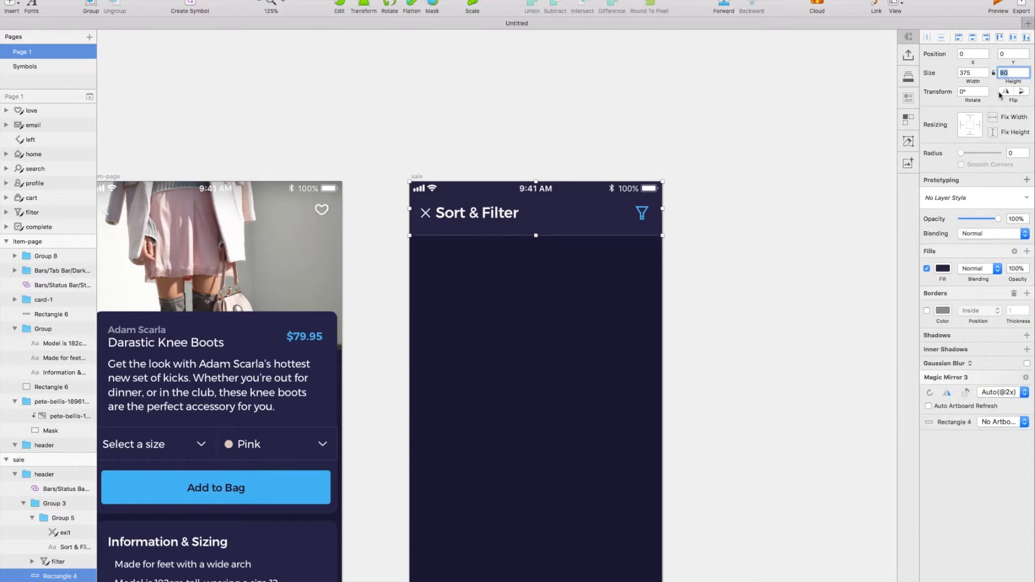
- Copy the grouped Email and Password input fields onto the Sort & Filter artboard, positioned at X 13, Y 94
{"action": "scroll", "coordinate": [814, 150], "scroll_direction": "down", "scroll_amount": 4}
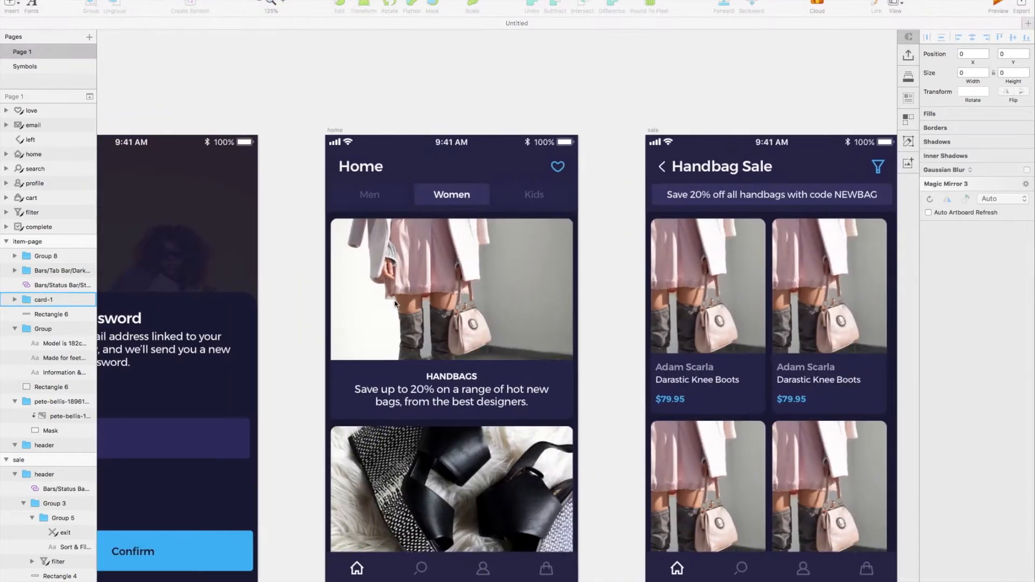
{"action": "scroll", "coordinate": [394, 302], "scroll_direction": "left", "scroll_amount": 10}
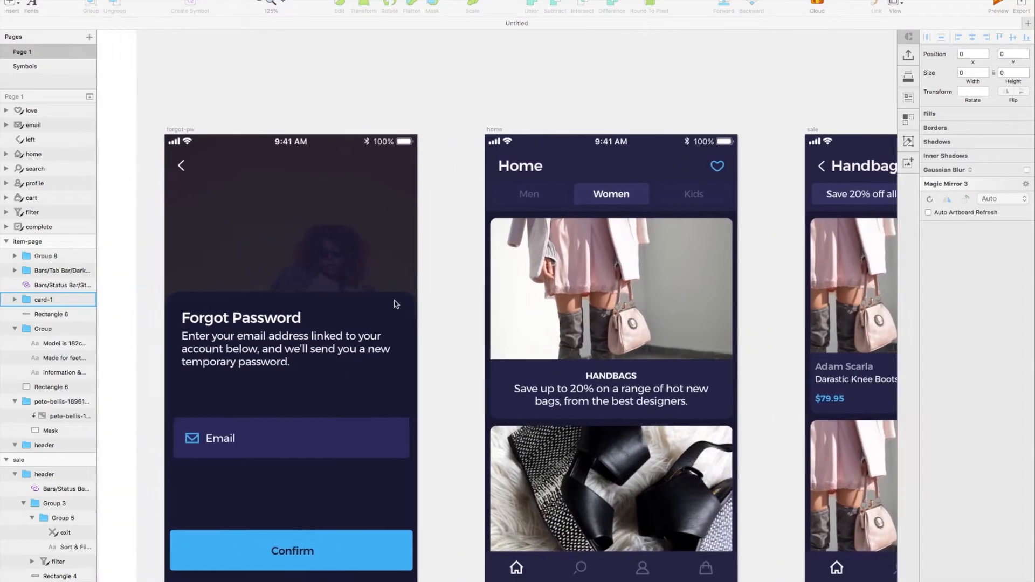
{"action": "left_click", "coordinate": [341, 444]}
{"action": "left_click", "coordinate": [350, 483], "text": "shift"}
{"action": "key", "text": "super+g"}
{"action": "scroll", "coordinate": [574, 469], "scroll_direction": "right", "scroll_amount": 15}
{"action": "scroll", "coordinate": [582, 469], "scroll_direction": "right", "scroll_amount": 10}
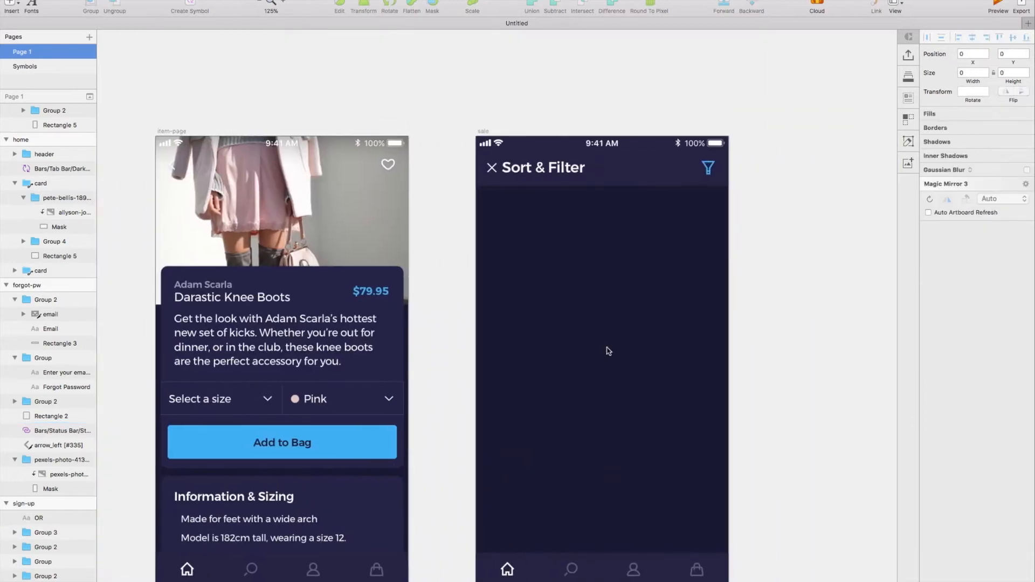
{"action": "key", "text": "super+v"}
{"action": "left_click_drag", "start_coordinate": [520, 298], "coordinate": [626, 202]}
{"action": "key", "text": "shift+Down"}
{"action": "key", "text": "shift+Down"}
{"action": "scroll", "coordinate": [625, 204], "scroll_direction": "up", "scroll_amount": 5}
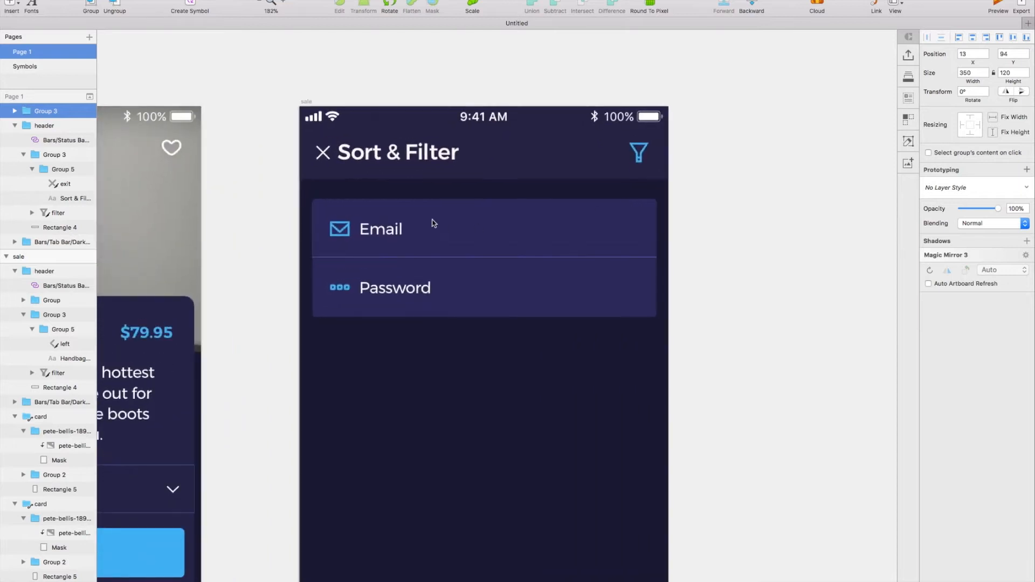
- Swap the Email row's envelope icon for a white down arrow at X 330, Y 122, and shift the label left
{"action": "double_click", "coordinate": [343, 226]}
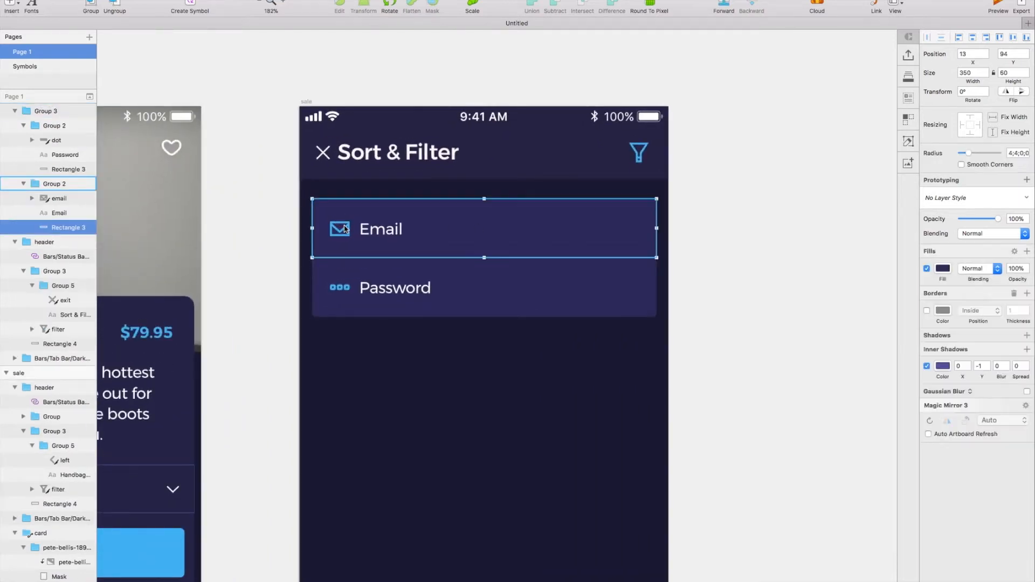
{"action": "double_click", "coordinate": [346, 227]}
{"action": "key", "text": "Delete"}
{"action": "left_click", "coordinate": [372, 231]}
{"action": "double_click", "coordinate": [382, 231]}
{"action": "double_click", "coordinate": [396, 232]}
{"action": "left_click_drag", "start_coordinate": [396, 232], "coordinate": [353, 236]}
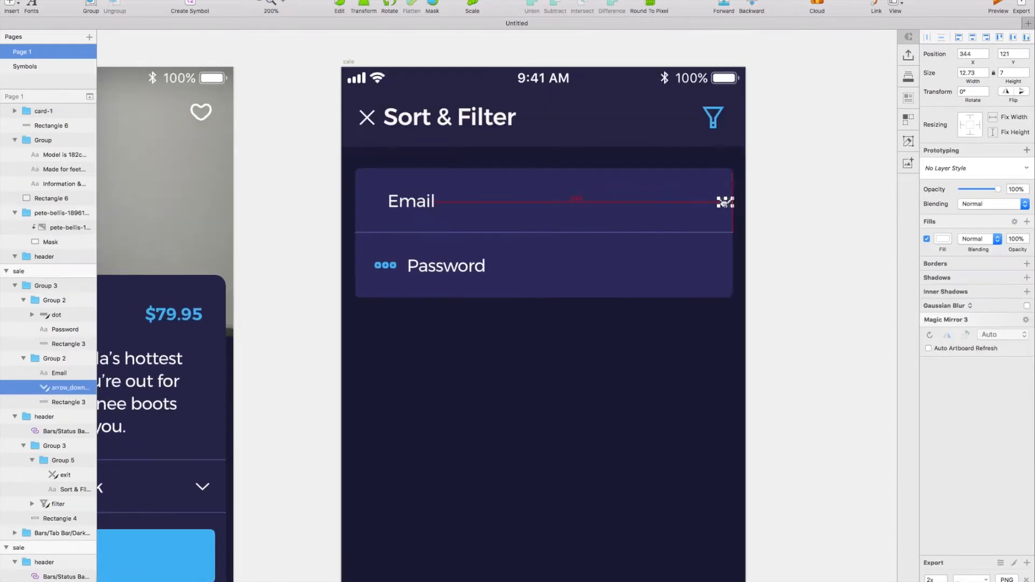
{"action": "left_click_drag", "start_coordinate": [724, 202], "coordinate": [728, 207]}
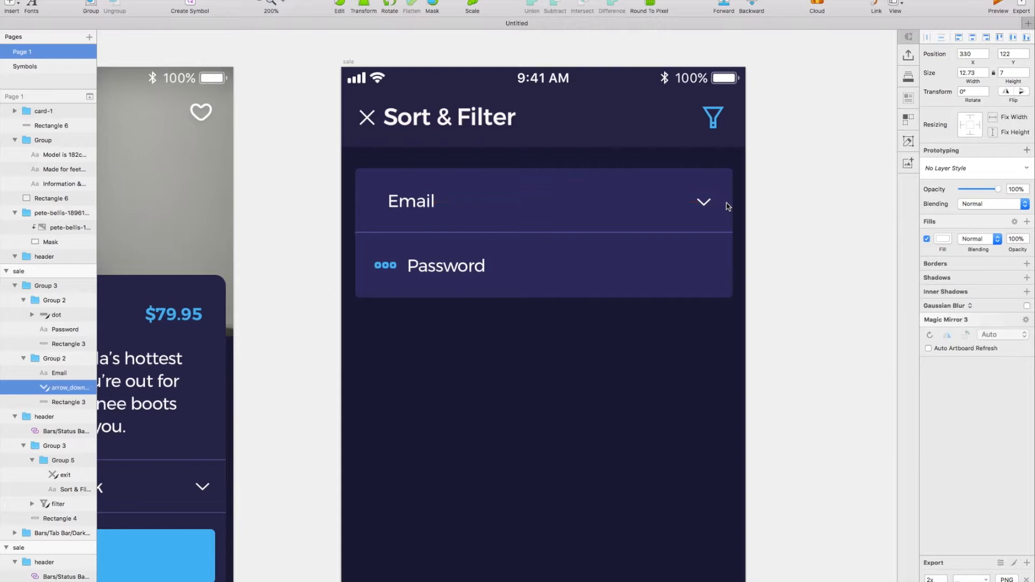
- Change the Email row's label to "Sort By" and delete the Password row beneath it
{"action": "mouse_move", "coordinate": [403, 210]}
{"action": "left_mouse_down"}
{"action": "mouse_move", "coordinate": [381, 213]}
{"action": "mouse_move", "coordinate": [391, 207]}
{"action": "left_mouse_up"}
{"action": "double_click", "coordinate": [392, 206]}
{"action": "key", "text": "Escape"}
{"action": "key", "text": "Escape"}
{"action": "left_click", "coordinate": [467, 266]}
{"action": "key", "text": "Delete"}
- Duplicate the Sort By row directly below at Y 154 and square off the copy's background corners to radius 0
{"action": "left_click", "coordinate": [537, 225]}
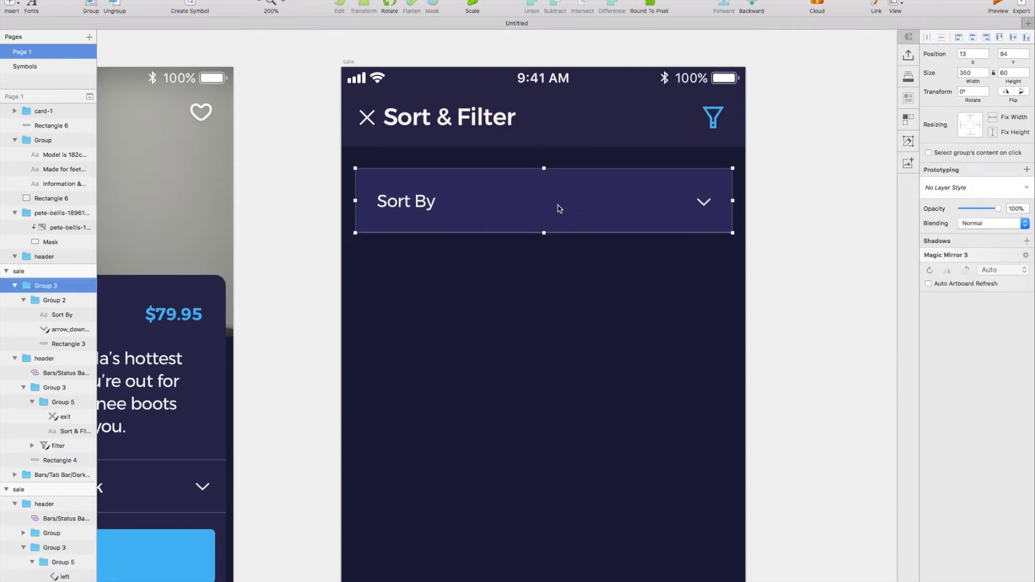
{"action": "left_click_drag", "start_coordinate": [564, 263], "coordinate": [564, 268]}
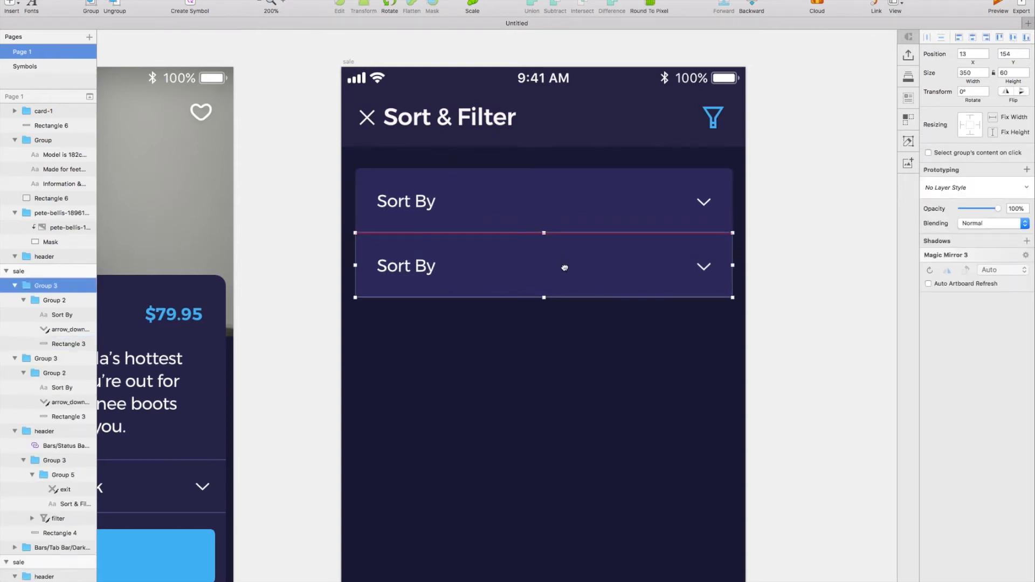
{"action": "double_click", "coordinate": [612, 263]}
{"action": "double_click", "coordinate": [579, 262]}
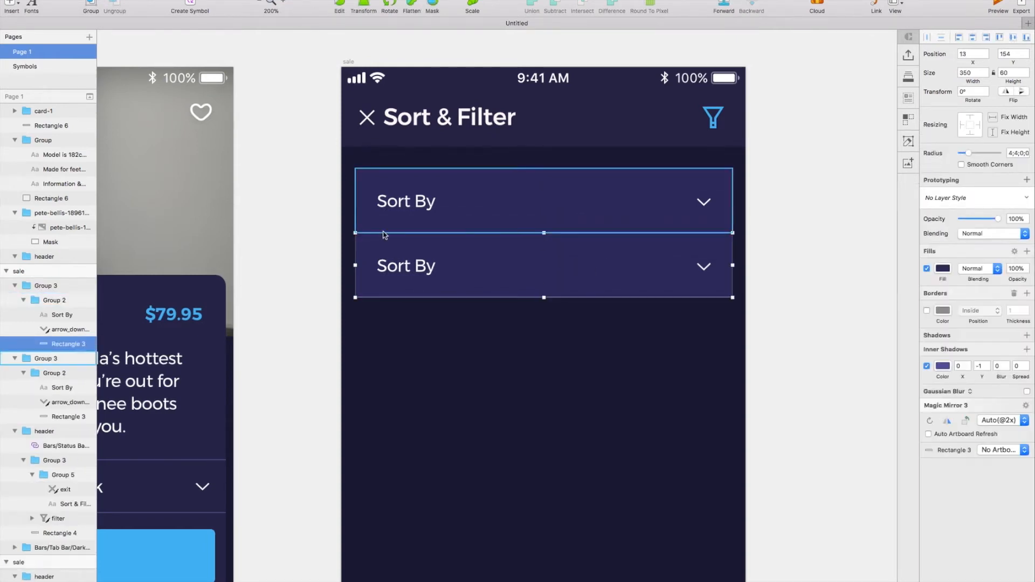
{"action": "double_click", "coordinate": [407, 242]}
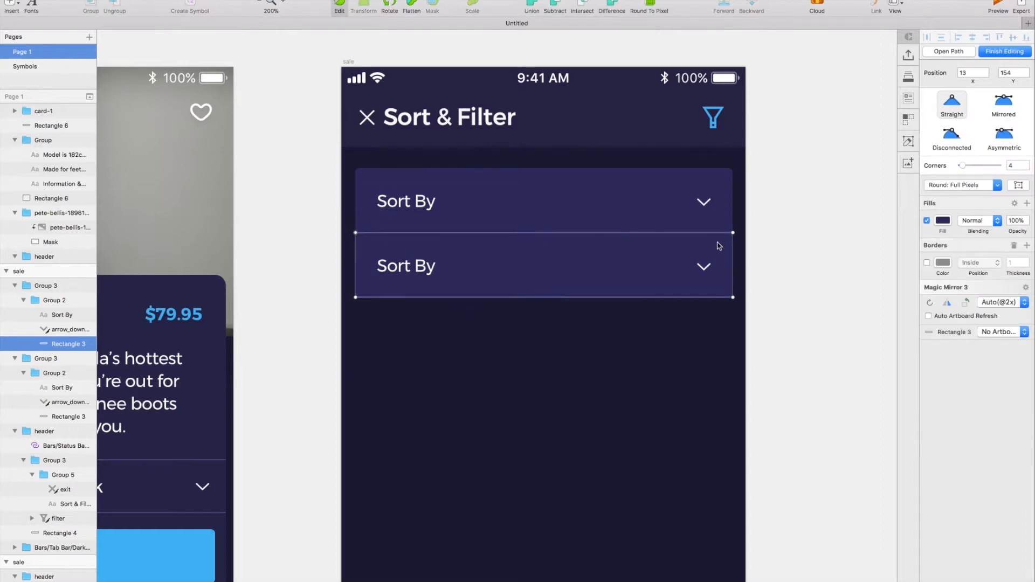
- Label the second row "Select Brands" and add matching rows below for Price Range, Item Type, Size and Colour
{"action": "double_click", "coordinate": [406, 265]}
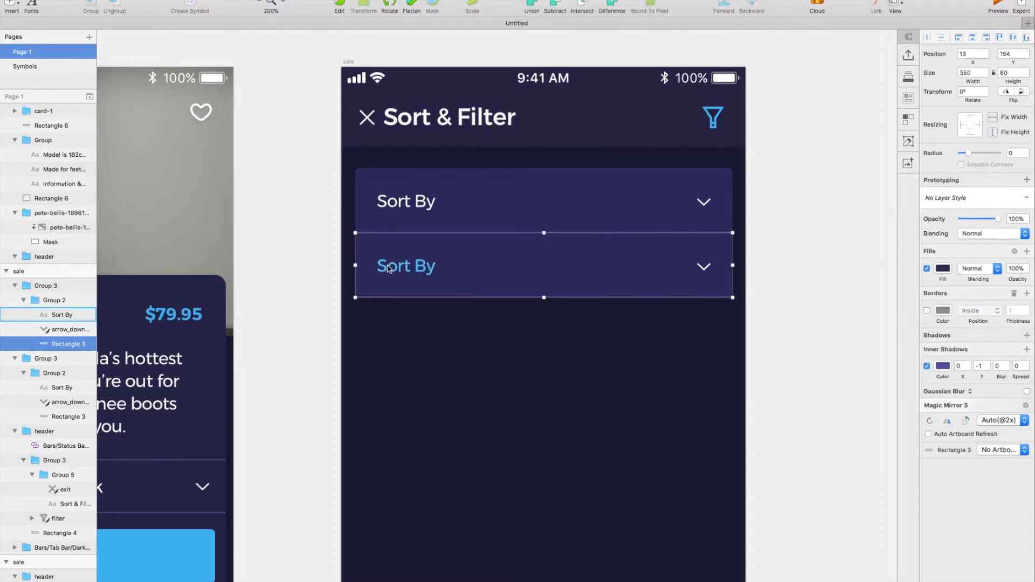
{"action": "double_click", "coordinate": [406, 265]}
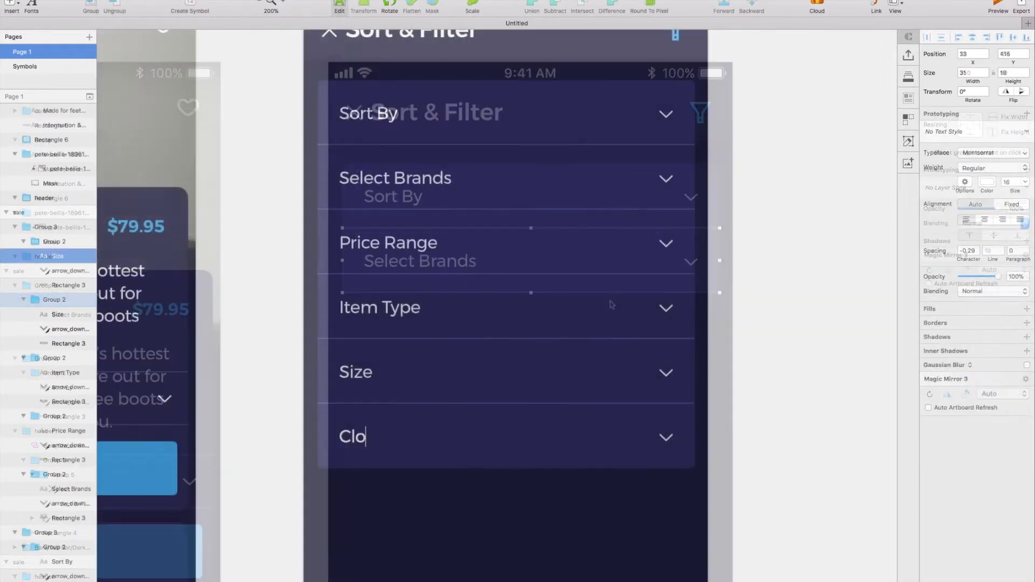
{"action": "key", "text": "BackSpace"}
{"action": "key", "text": "BackSpace"}
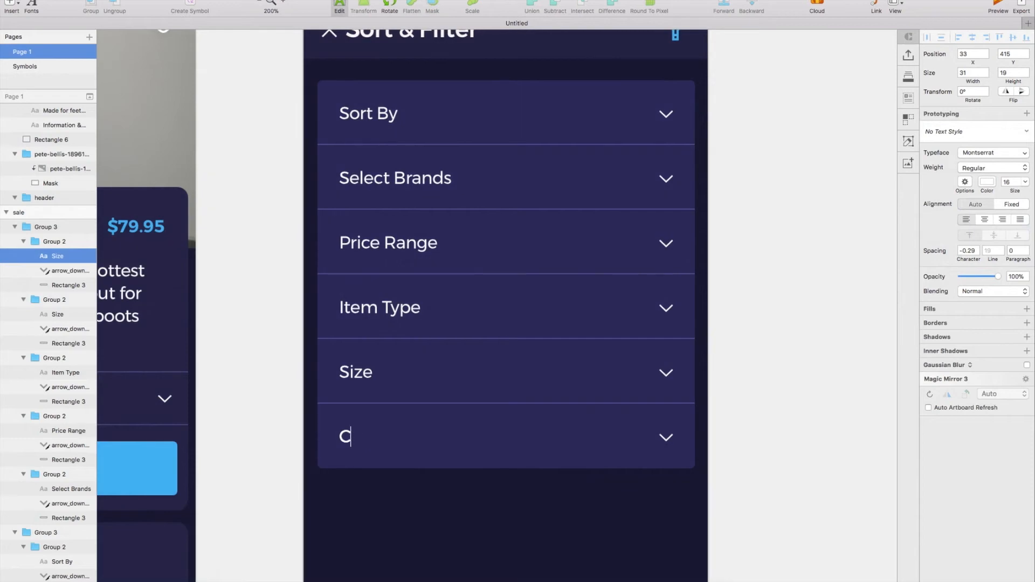
{"action": "key", "text": "Escape"}
{"action": "key", "text": "super+0"}
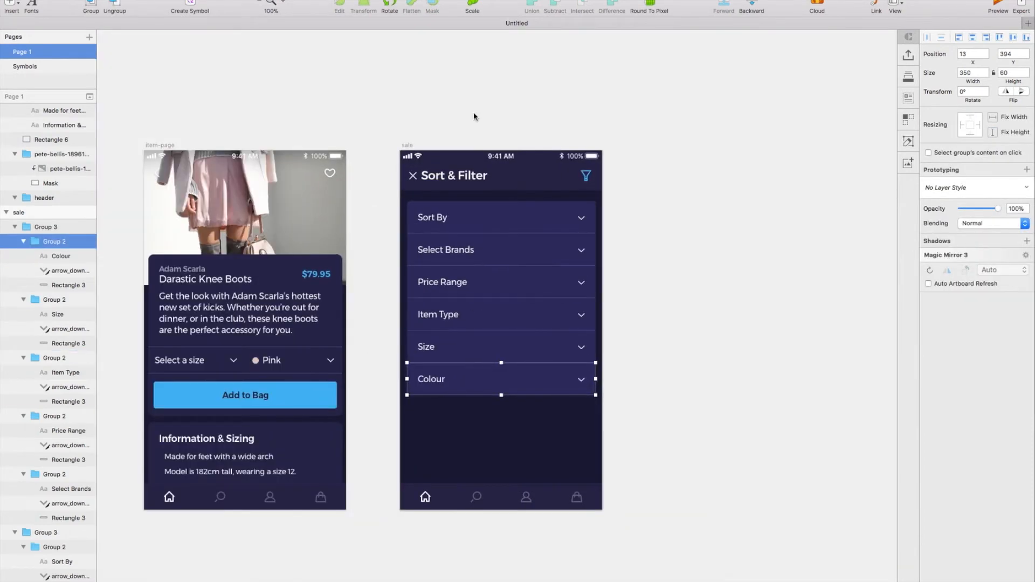
- Link the Handbag Sale filter icon to the Sort & Filter artboard with a slide-up animation
{"action": "left_click", "coordinate": [474, 117]}
{"action": "scroll", "coordinate": [474, 116], "scroll_direction": "left", "scroll_amount": 5}
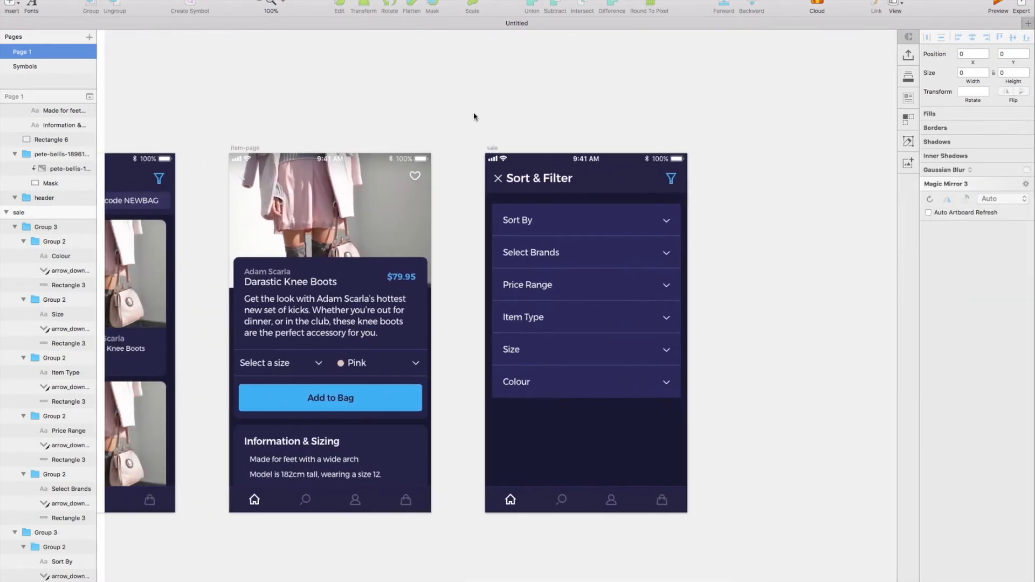
{"action": "scroll", "coordinate": [474, 117], "scroll_direction": "left", "scroll_amount": 5}
{"action": "left_click", "coordinate": [351, 182], "text": "super"}
{"action": "scroll", "coordinate": [352, 183], "scroll_direction": "left", "scroll_amount": 6}
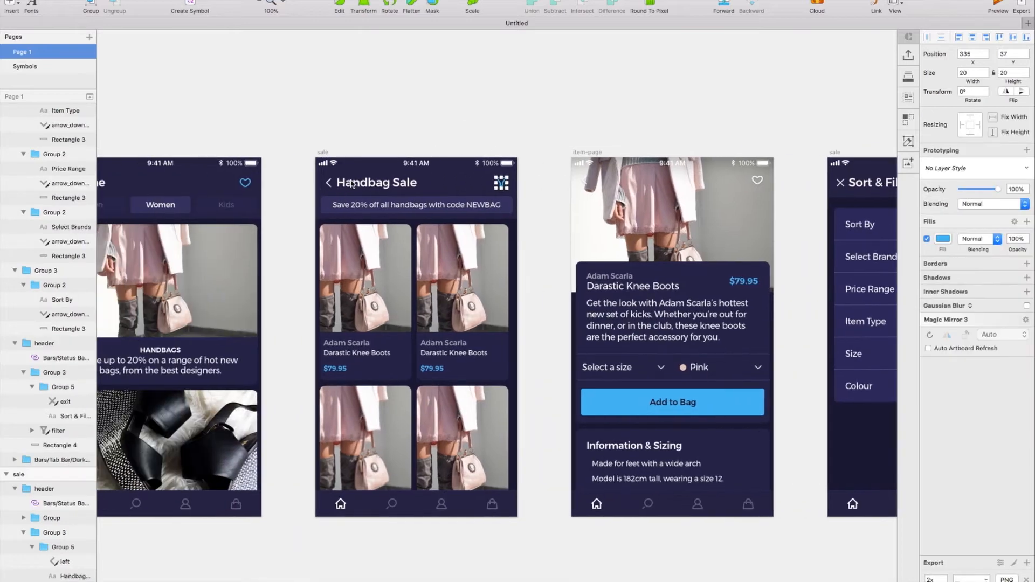
{"action": "scroll", "coordinate": [352, 183], "scroll_direction": "right", "scroll_amount": 3}
{"action": "scroll", "coordinate": [352, 183], "scroll_direction": "right", "scroll_amount": 3}
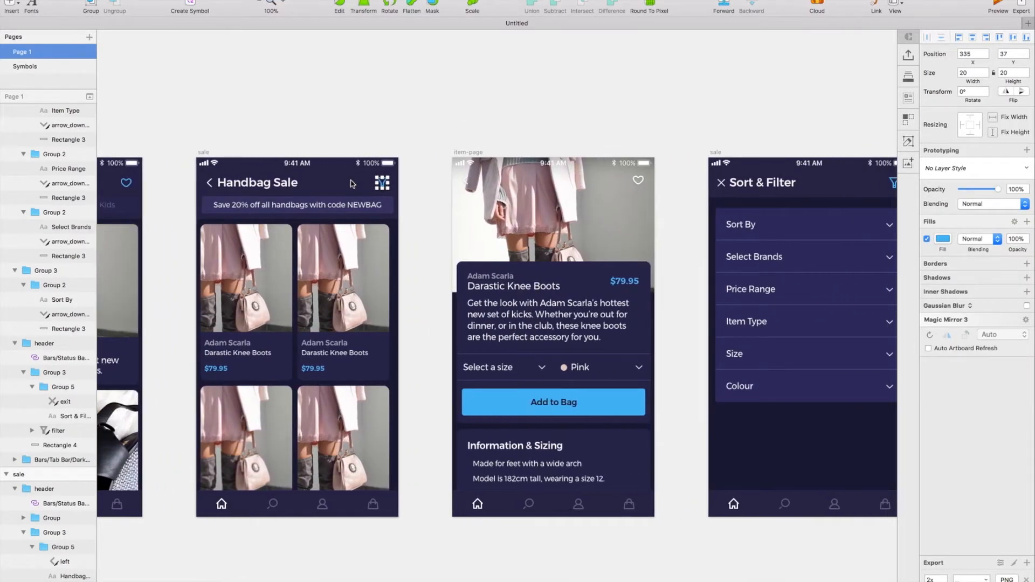
{"action": "left_click", "coordinate": [1026, 150]}
{"action": "left_click", "coordinate": [779, 214]}
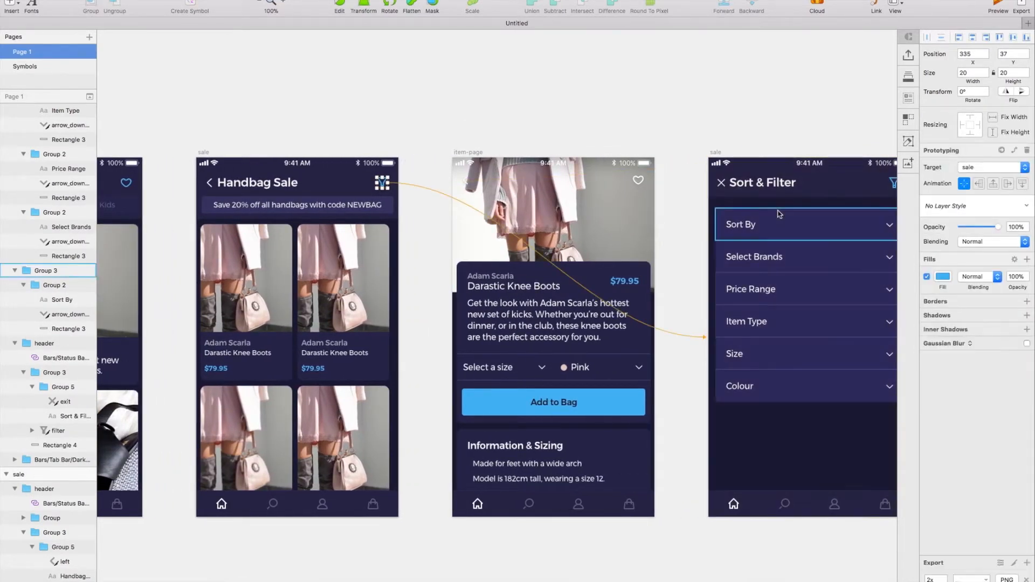
{"action": "left_click", "coordinate": [993, 183]}
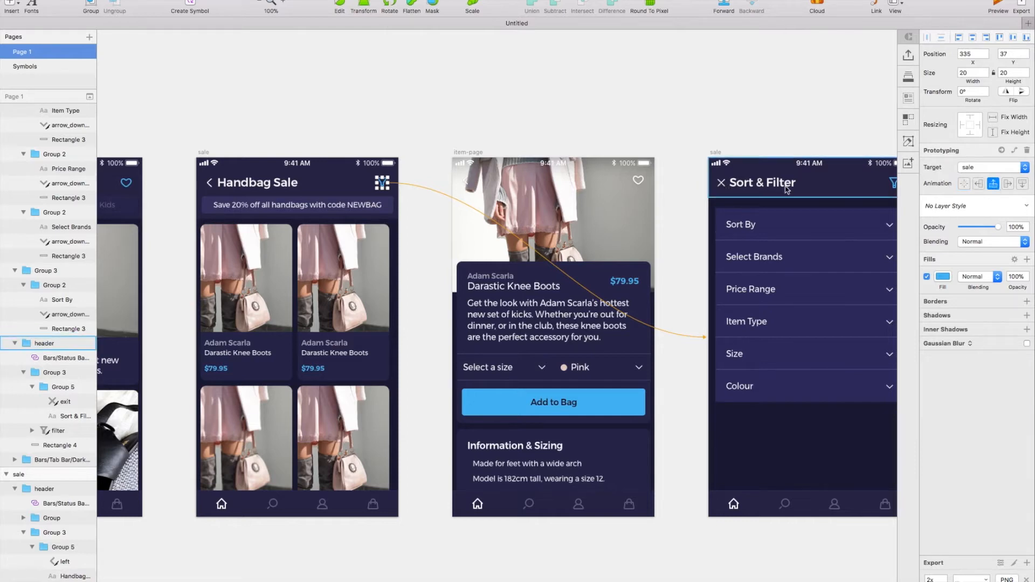
- Link the exit icon and title group in the Sort & Filter header to Previous Artboard
{"action": "left_click", "coordinate": [725, 184]}
{"action": "double_click", "coordinate": [724, 185]}
{"action": "double_click", "coordinate": [723, 186]}
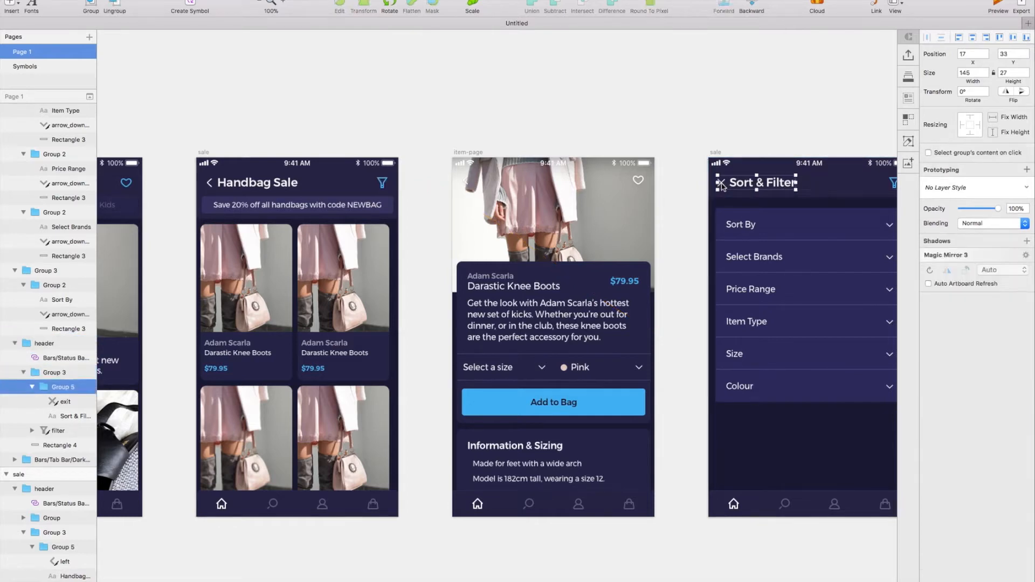
{"action": "left_click", "coordinate": [983, 171]}
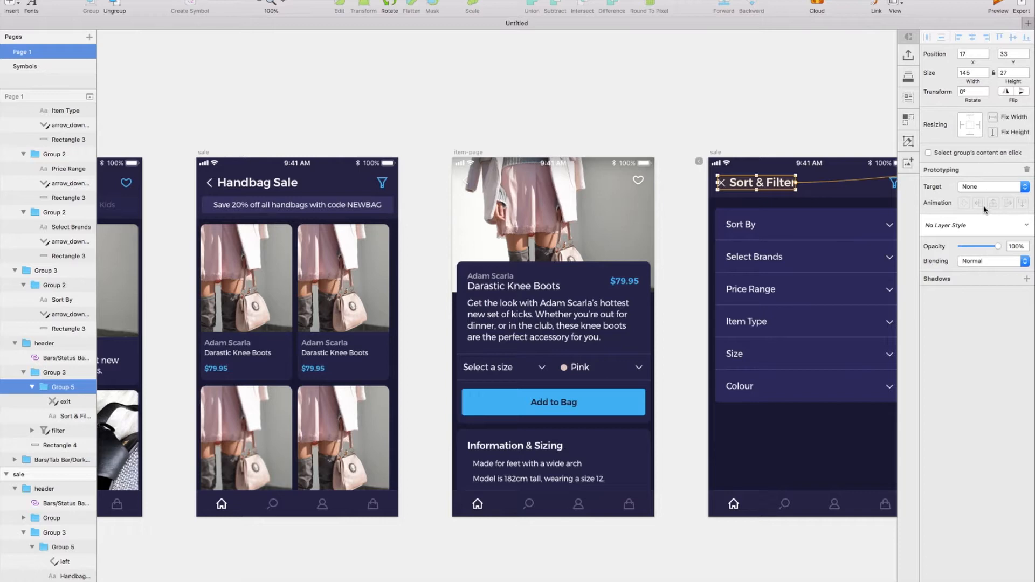
{"action": "left_click", "coordinate": [997, 187]}
{"action": "left_click", "coordinate": [986, 195]}
{"action": "scroll", "coordinate": [559, 263], "scroll_direction": "left", "scroll_amount": 5}
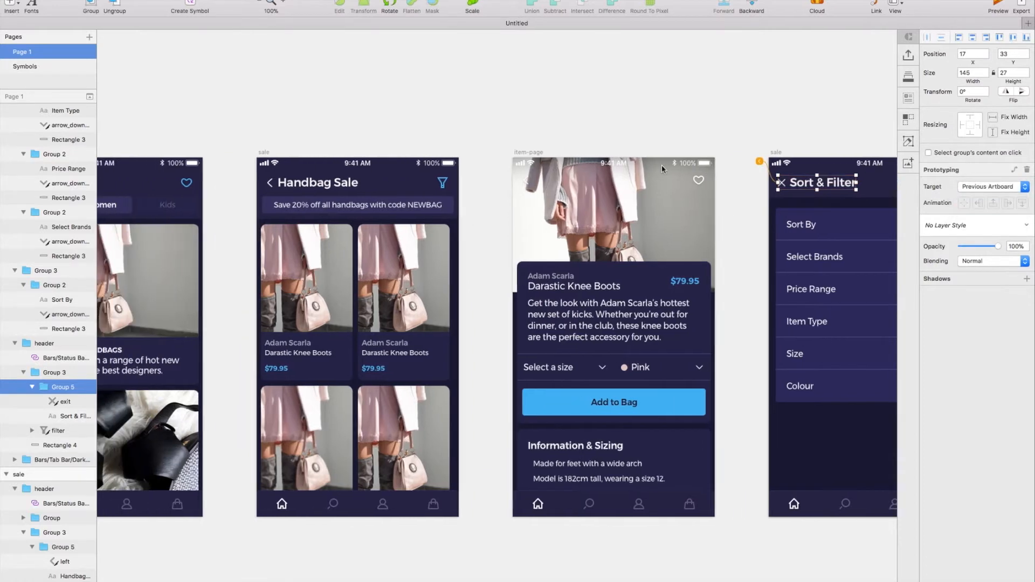
- Link the back arrow on the item-page artboard to Previous Artboard
{"action": "scroll", "coordinate": [559, 264], "scroll_direction": "right", "scroll_amount": 10}
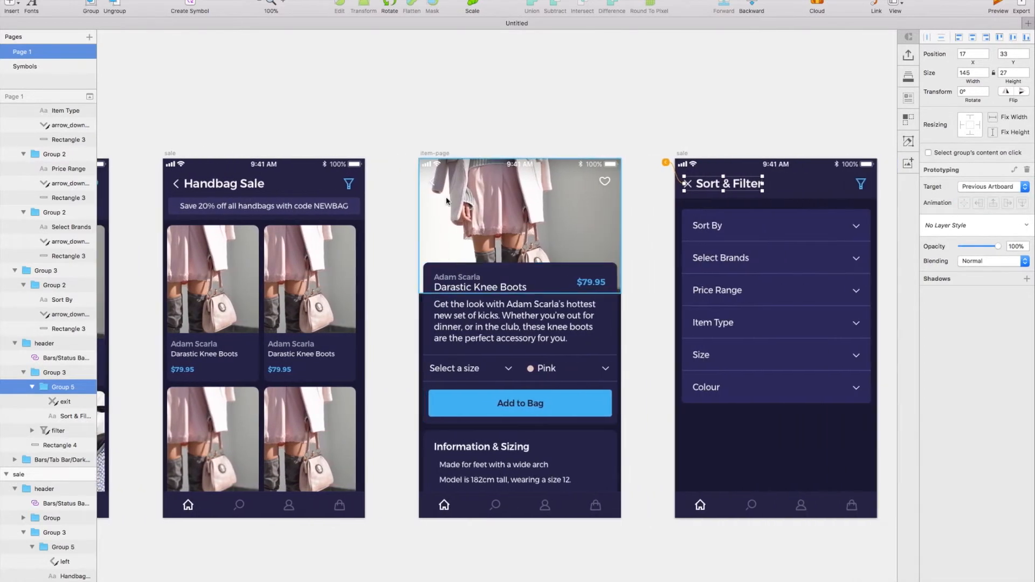
{"action": "left_click", "coordinate": [433, 183]}
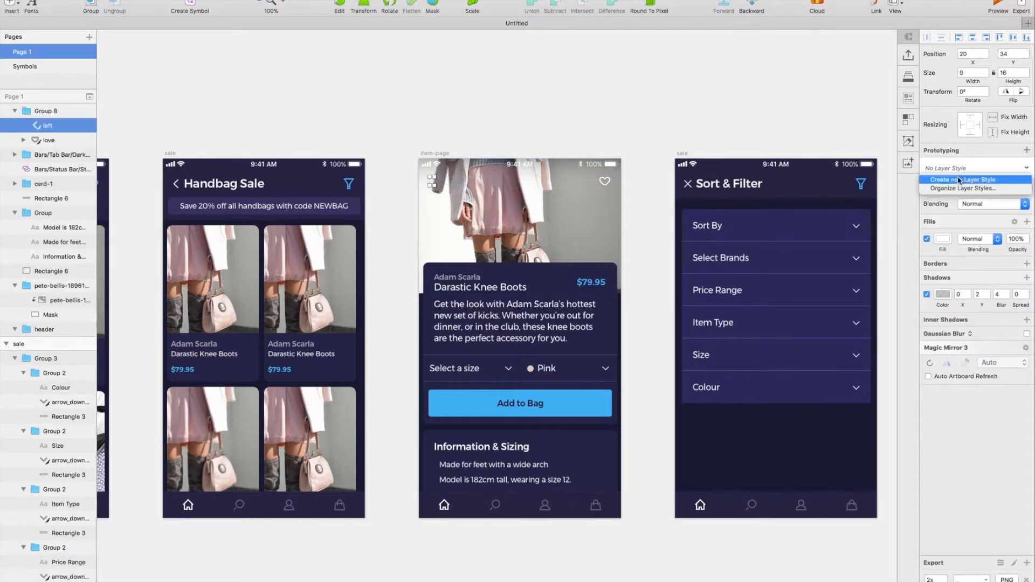
{"action": "left_click", "coordinate": [955, 152]}
{"action": "left_click", "coordinate": [971, 167]}
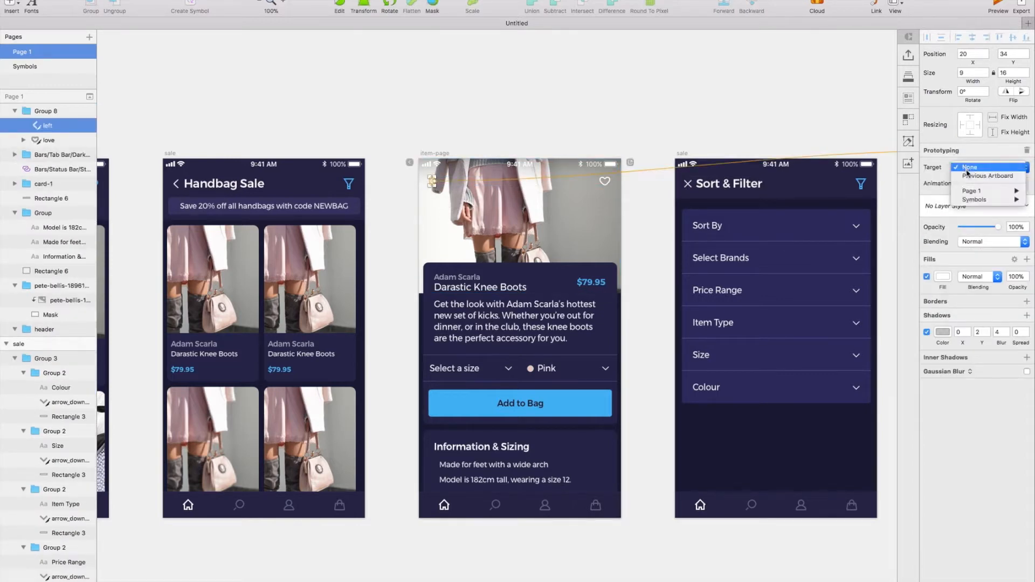
{"action": "left_click", "coordinate": [971, 176]}
{"action": "scroll", "coordinate": [555, 289], "scroll_direction": "left", "scroll_amount": 2}
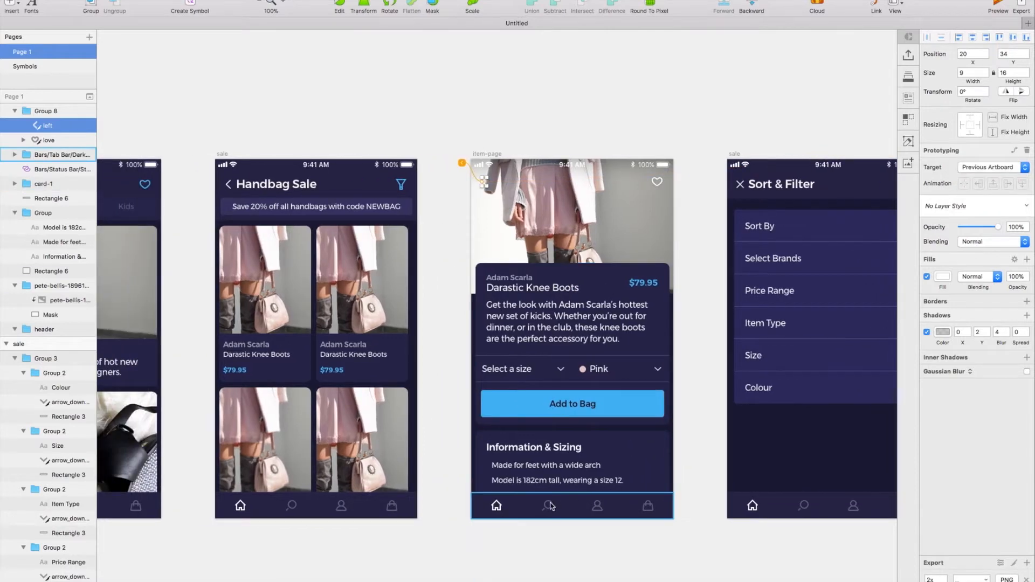
{"action": "scroll", "coordinate": [544, 510], "scroll_direction": "right", "scroll_amount": 1}
- Rename the Sort & Filter artboard as filter
{"action": "left_click", "coordinate": [566, 563]}
{"action": "scroll", "coordinate": [566, 559], "scroll_direction": "right", "scroll_amount": 4}
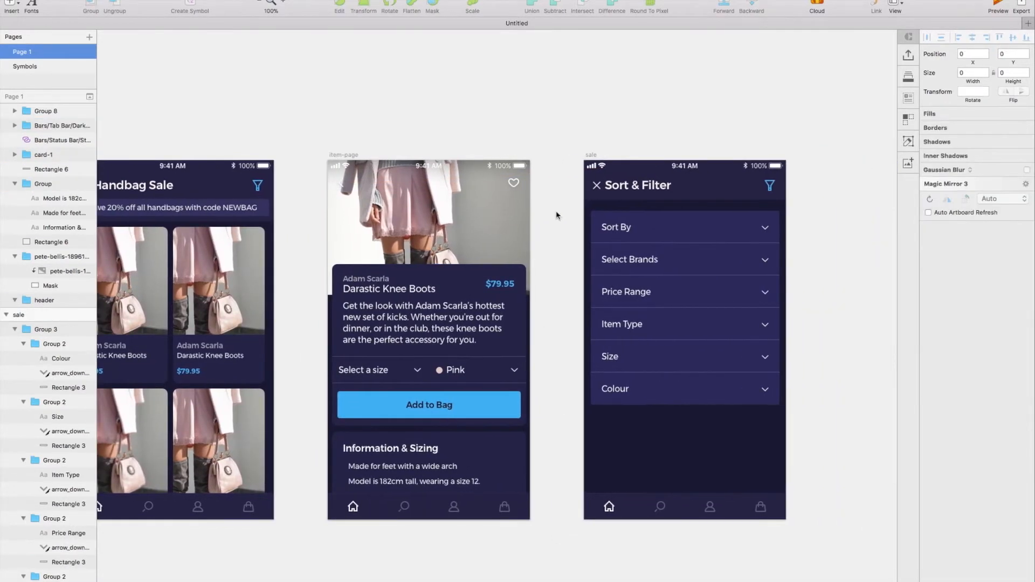
{"action": "left_click", "coordinate": [590, 157]}
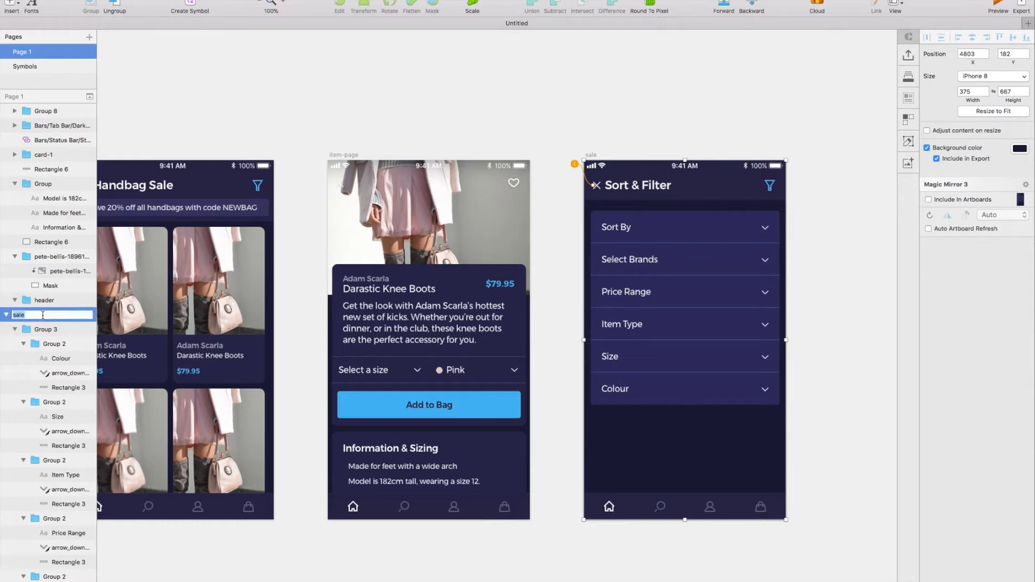
- Duplicate the Handbag Sale artboard and place the copy after the filter artboard at X 5278, Y 182
{"action": "scroll", "coordinate": [213, 233], "scroll_direction": "left", "scroll_amount": 7}
{"action": "left_click", "coordinate": [440, 156]}
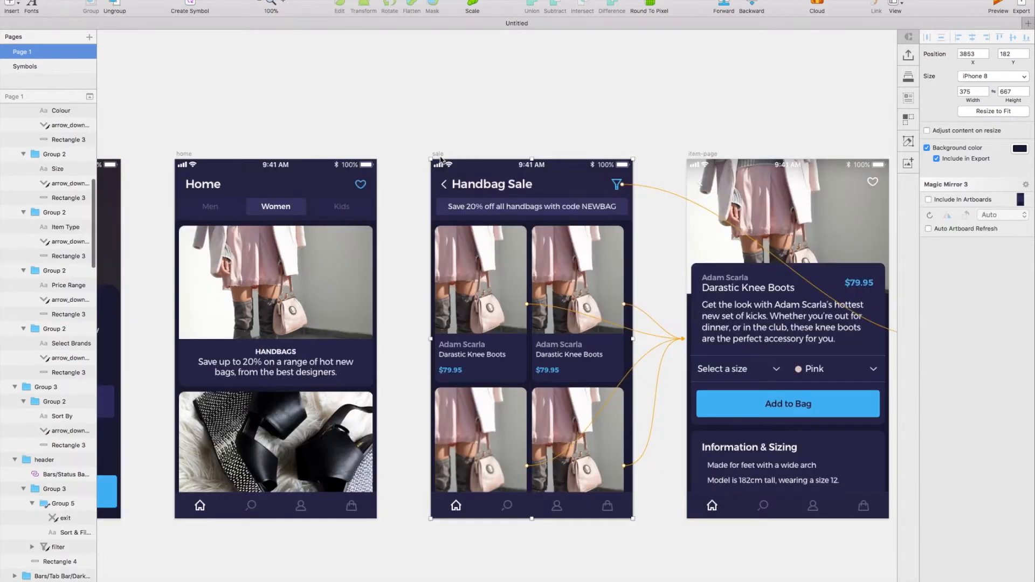
{"action": "key", "text": "super+v"}
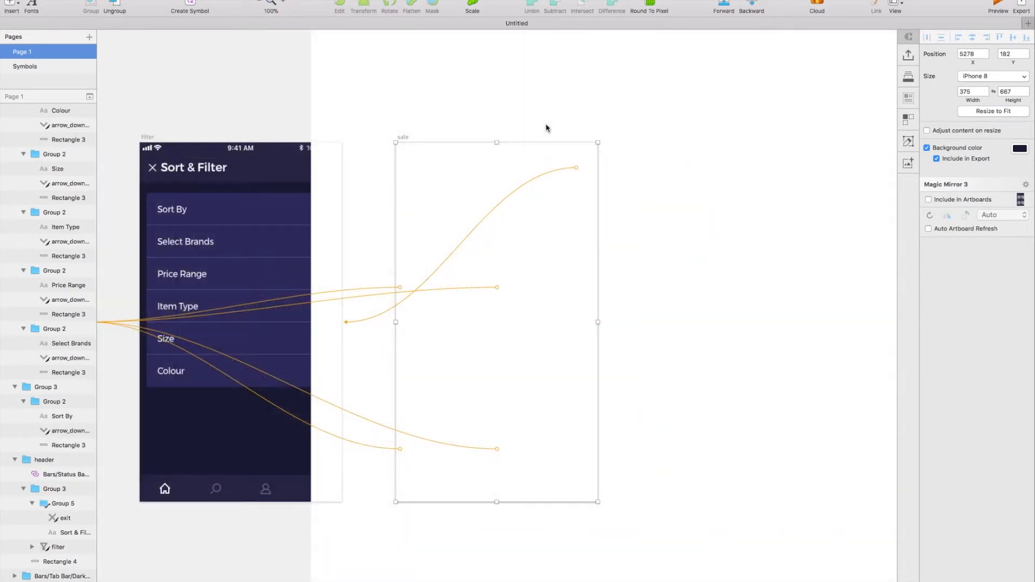
- Replace the filter icon in the duplicated Handbag Sale header with the heart icon copied from the home artboard
{"action": "scroll", "coordinate": [547, 128], "scroll_direction": "left", "scroll_amount": 17}
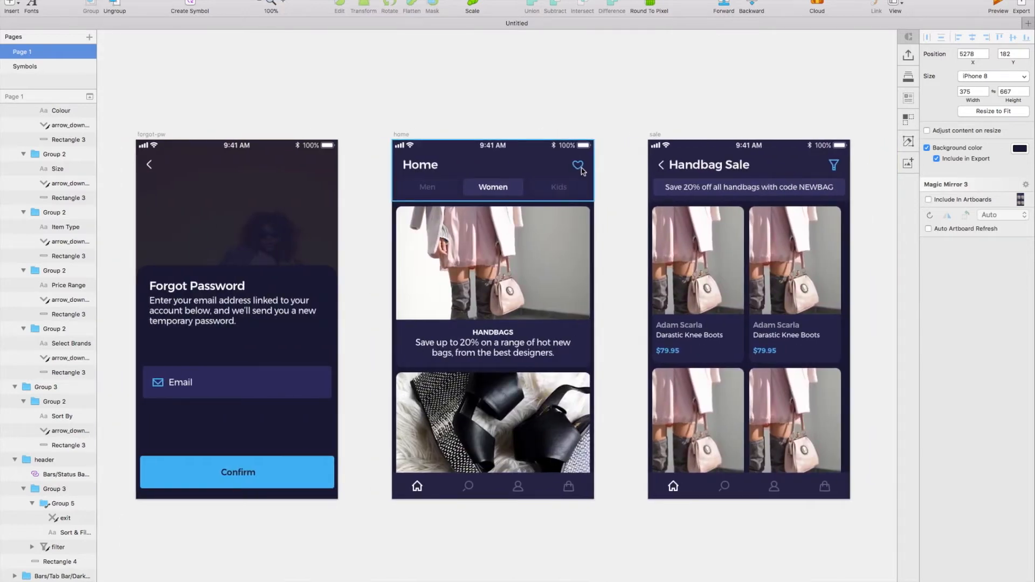
{"action": "left_click", "coordinate": [579, 168]}
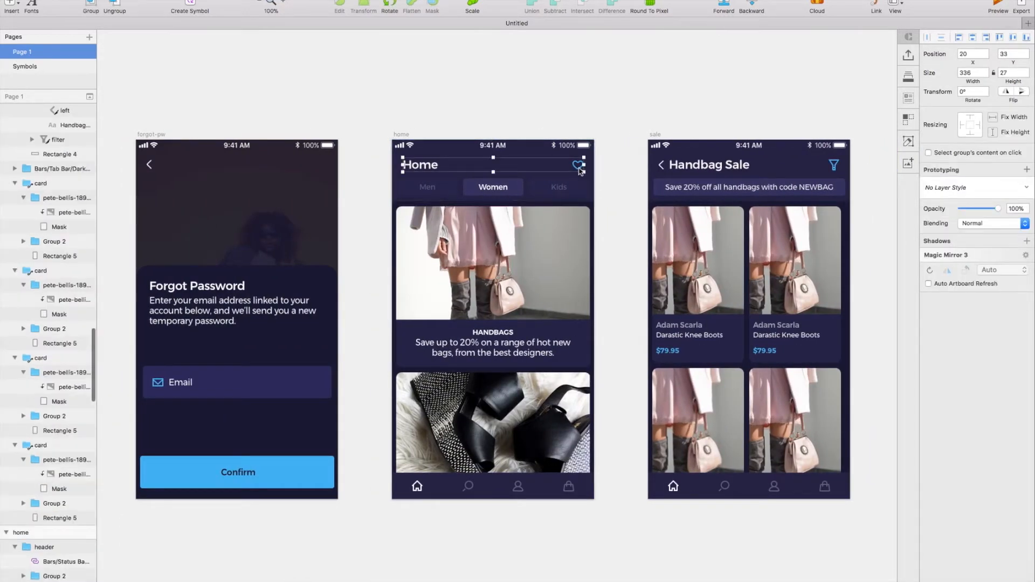
{"action": "left_click", "coordinate": [579, 167]}
{"action": "scroll", "coordinate": [598, 178], "scroll_direction": "right", "scroll_amount": 10}
{"action": "scroll", "coordinate": [601, 179], "scroll_direction": "right", "scroll_amount": 15}
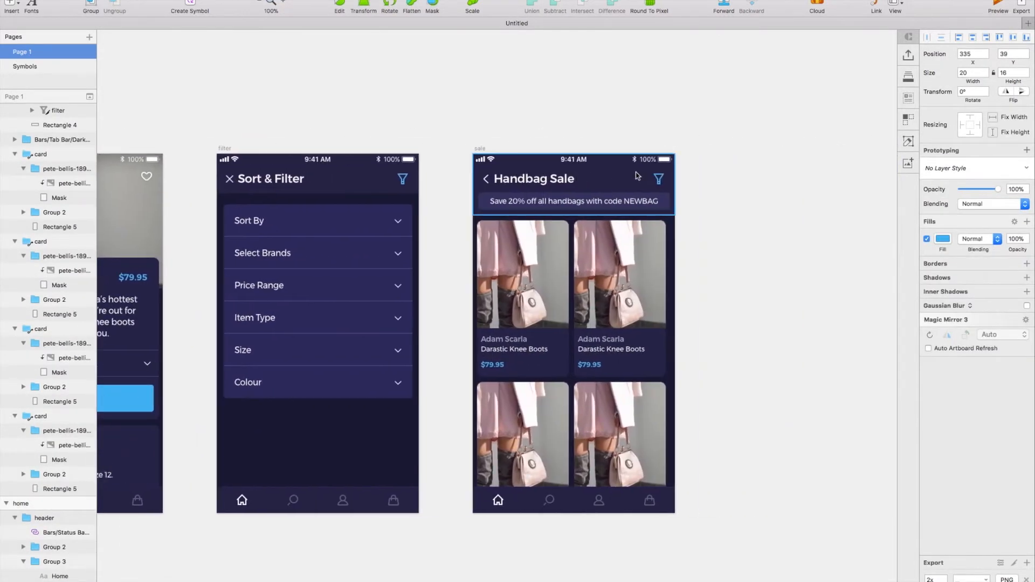
{"action": "left_click", "coordinate": [660, 181]}
{"action": "double_click", "coordinate": [660, 180]}
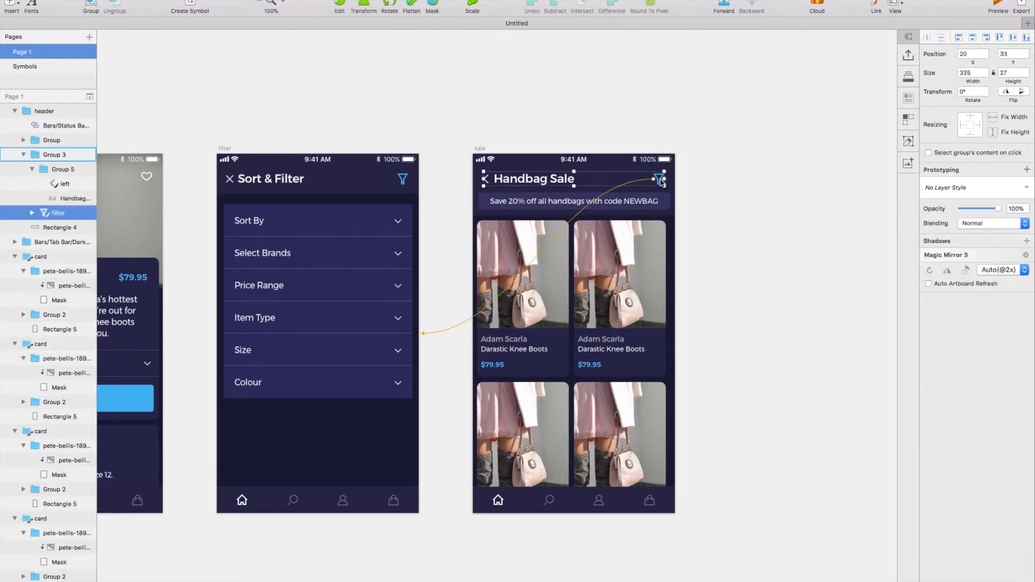
{"action": "left_click", "coordinate": [570, 179]}
{"action": "double_click", "coordinate": [557, 184]}
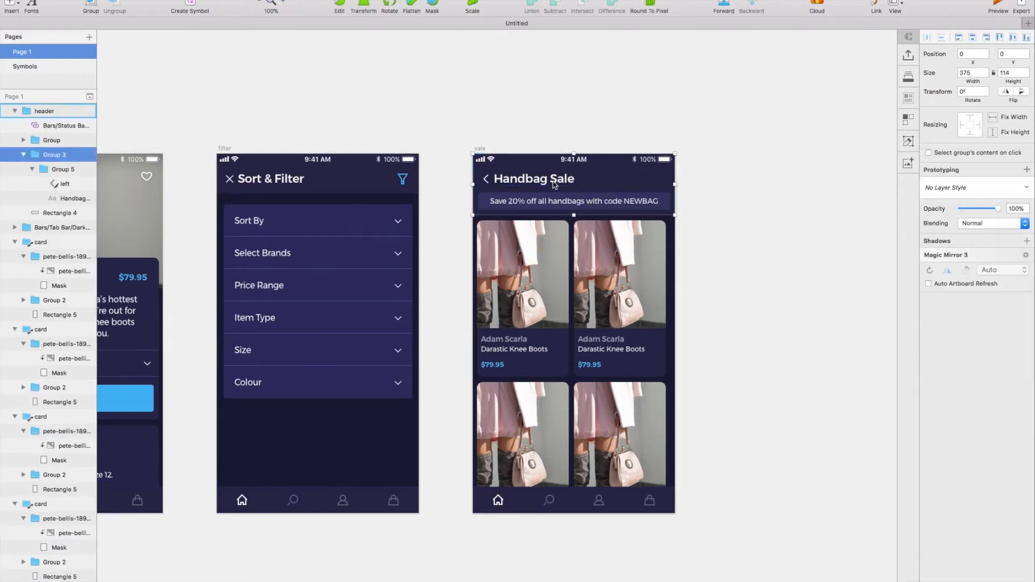
{"action": "double_click", "coordinate": [560, 185]}
{"action": "key", "text": "super+v"}
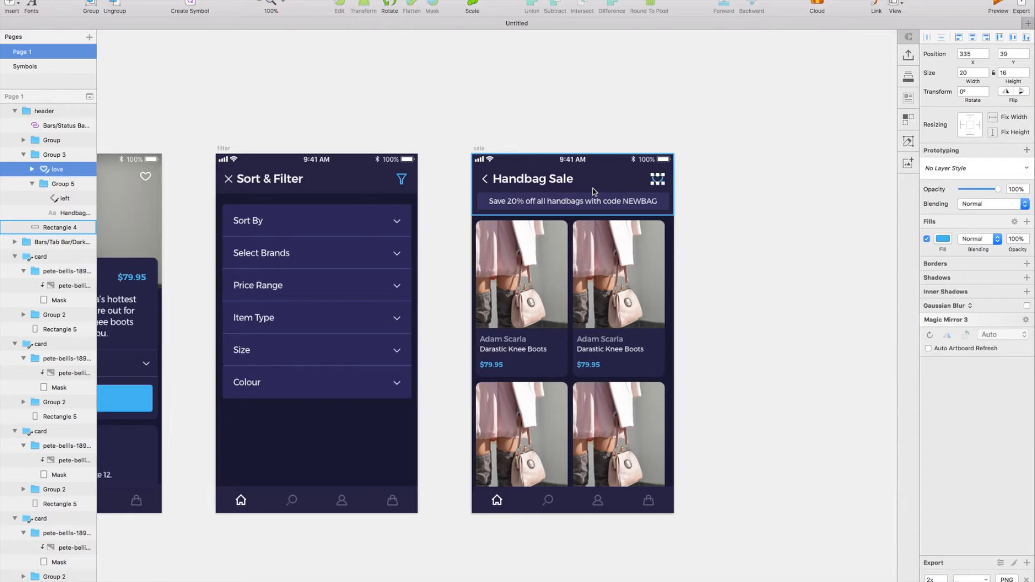
- Delete the back arrow from the duplicated artboard's header and move the Handbag Sale title to X 20
{"action": "scroll", "coordinate": [593, 191], "scroll_direction": "up", "scroll_amount": 3}
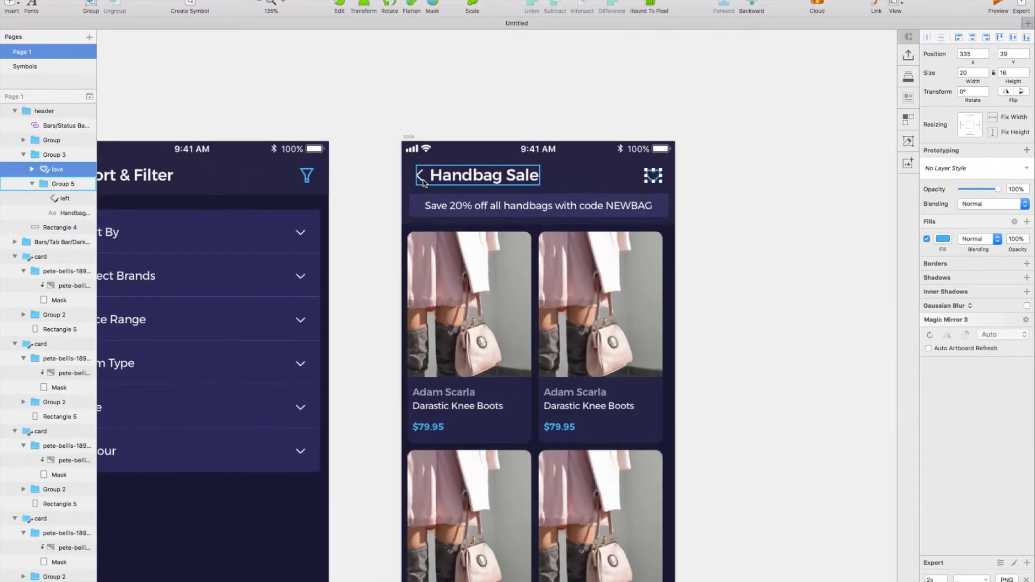
{"action": "left_click", "coordinate": [419, 178]}
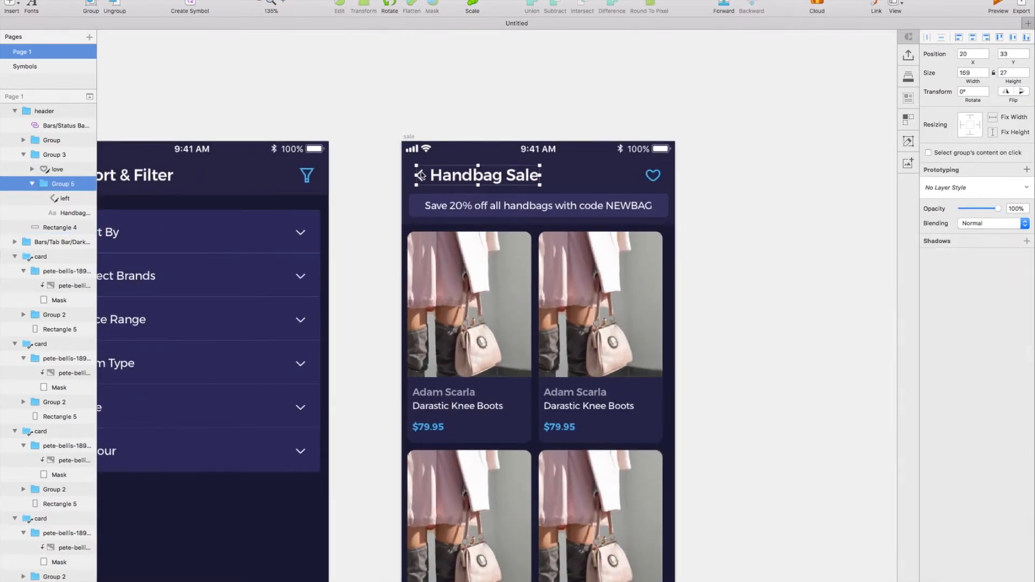
{"action": "left_click", "coordinate": [421, 175]}
{"action": "key", "text": "Delete"}
{"action": "left_click", "coordinate": [439, 176]}
{"action": "double_click", "coordinate": [441, 175]}
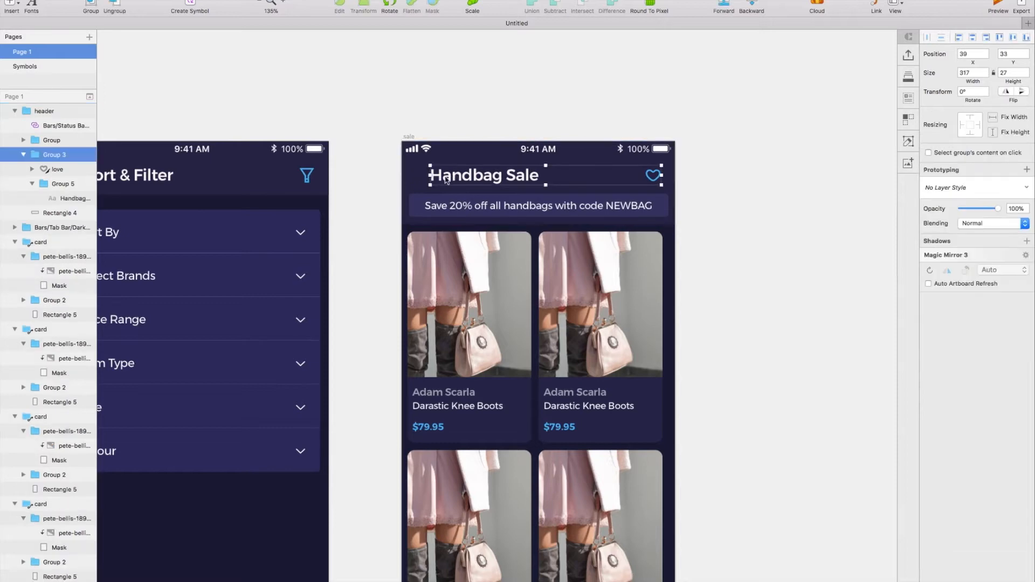
{"action": "double_click", "coordinate": [443, 175]}
{"action": "left_click_drag", "start_coordinate": [443, 175], "coordinate": [434, 179]}
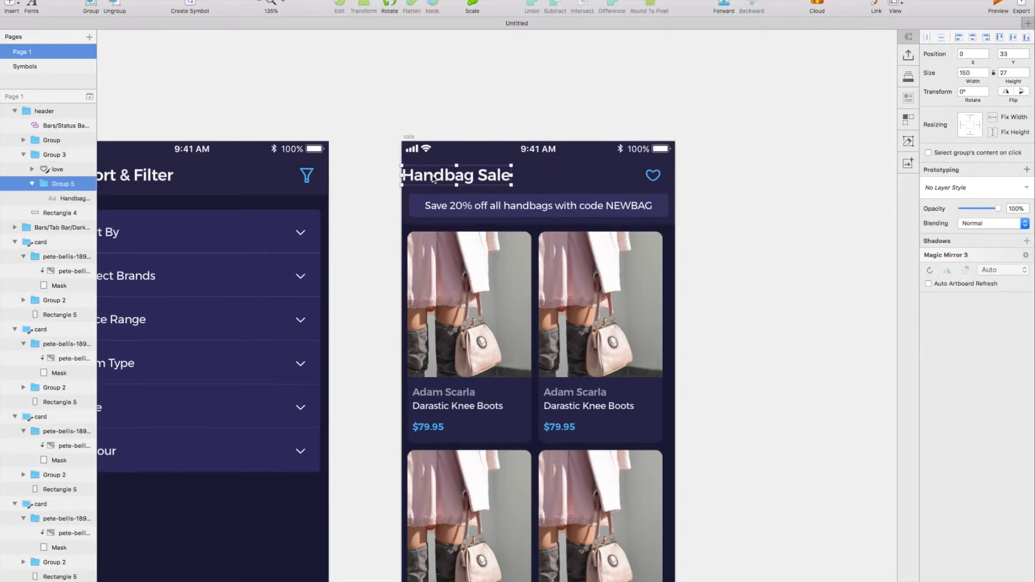
{"action": "key", "text": "shift+Right"}
{"action": "key", "text": "shift+Right"}
- Change the duplicated artboard's header title to Search
{"action": "double_click", "coordinate": [434, 179]}
{"action": "double_click", "coordinate": [434, 179]}
{"action": "type", "text": "Search"}
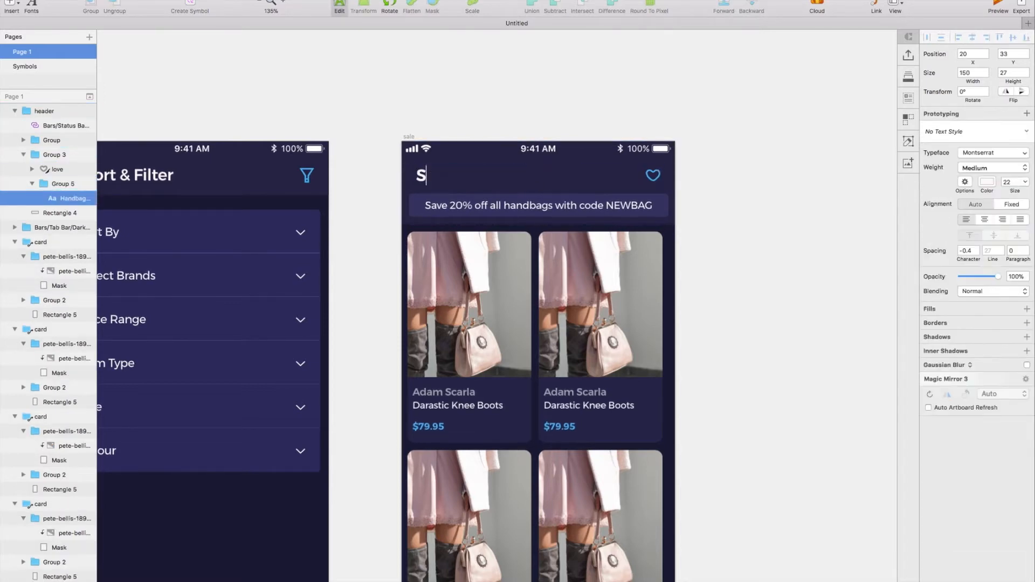
{"action": "key", "text": "Escape"}
- Replace the promo text in the bar below the title with "What are you looking for?"
{"action": "double_click", "coordinate": [571, 209]}
{"action": "double_click", "coordinate": [571, 209]}
{"action": "type", "text": "What are you looking for?"}
{"action": "key", "text": "Escape"}
- Copy the search icon from the tab bar and paste it into the header's search bar group
{"action": "scroll", "coordinate": [459, 472], "scroll_direction": "down", "scroll_amount": 2}
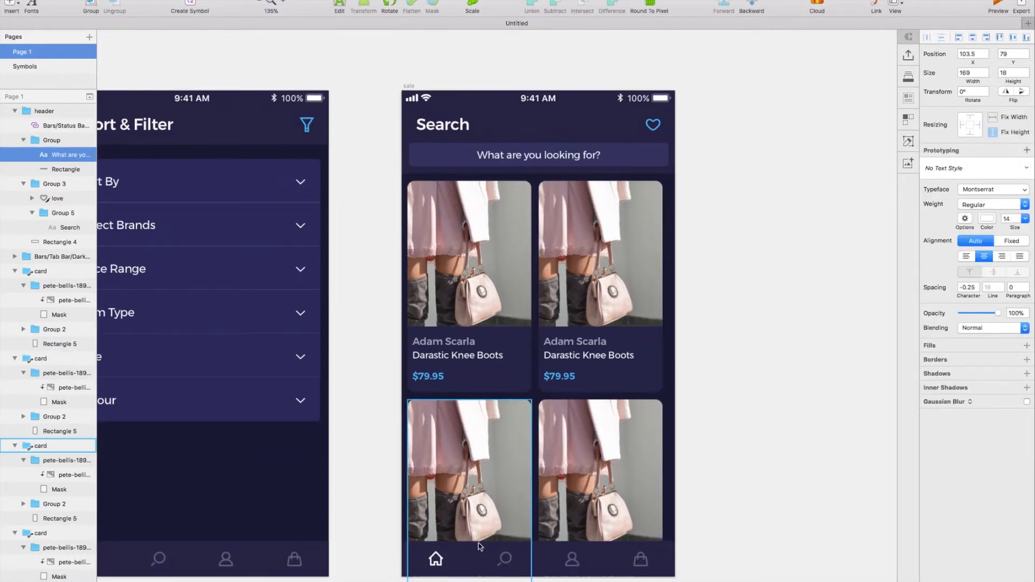
{"action": "double_click", "coordinate": [506, 563]}
{"action": "left_click", "coordinate": [506, 564]}
{"action": "left_click", "coordinate": [444, 155]}
{"action": "double_click", "coordinate": [443, 155]}
{"action": "double_click", "coordinate": [431, 158]}
{"action": "key", "text": "super+v"}
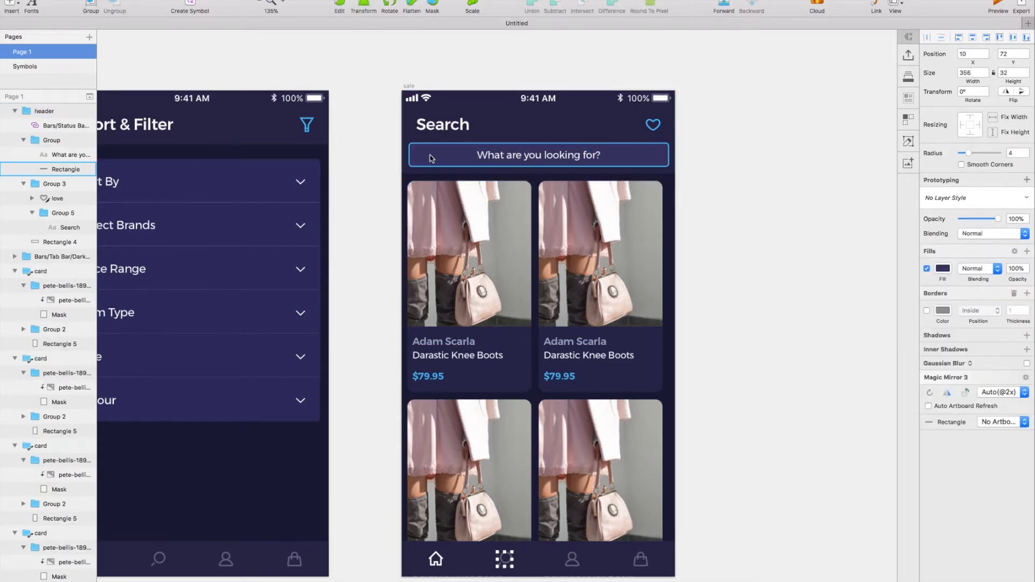
- Move the pasted search icon up onto the search bar, at X 71, Y 73, sized 14 by 14
{"action": "key", "text": "shift+Up"}
{"action": "key", "text": "shift+Left"}
{"action": "key", "text": "shift+Up"}
{"action": "key", "text": "shift+Up"}
{"action": "key", "text": "shift+Up"}
{"action": "key", "text": "shift+Up"}
{"action": "key", "text": "shift+Up"}
{"action": "key", "text": "shift+Up"}
{"action": "key", "text": "shift+Up"}
{"action": "key", "text": "shift+Up"}
{"action": "key", "text": "shift+Up"}
{"action": "key", "text": "shift+Up"}
{"action": "key", "text": "shift+Up"}
{"action": "key", "text": "shift+Left"}
{"action": "key", "text": "shift+Left"}
{"action": "key", "text": "shift+Left"}
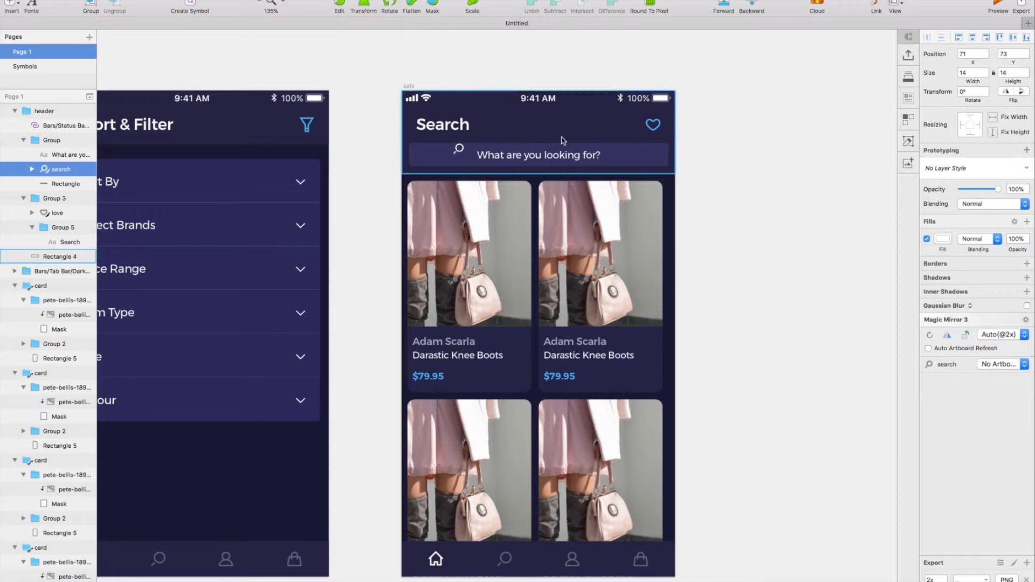
- Resize the search icon to 16 by 16, center it vertically in the search bar and place it near the bar's left end
{"action": "left_click", "coordinate": [462, 156]}
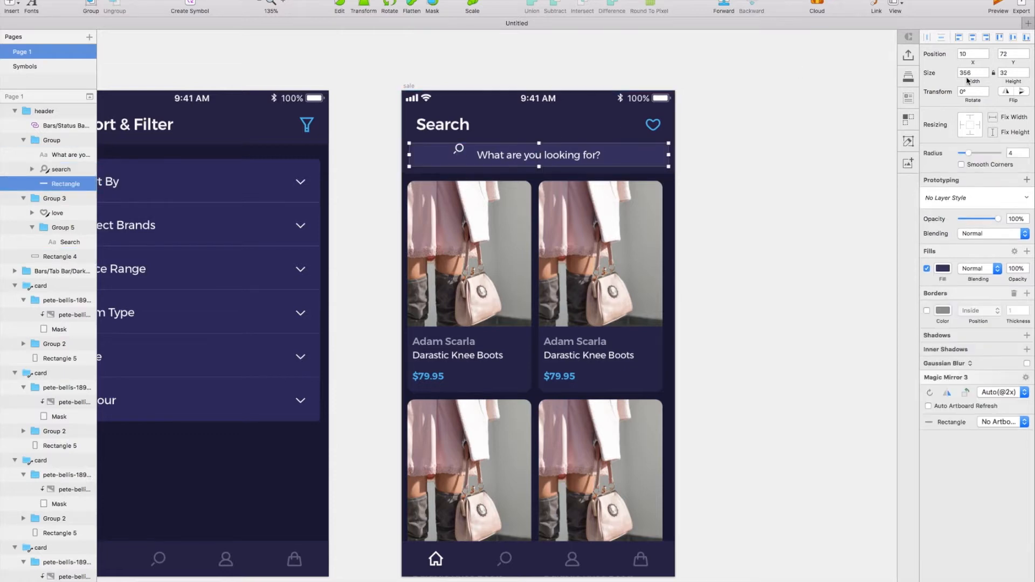
{"action": "left_click", "coordinate": [459, 151]}
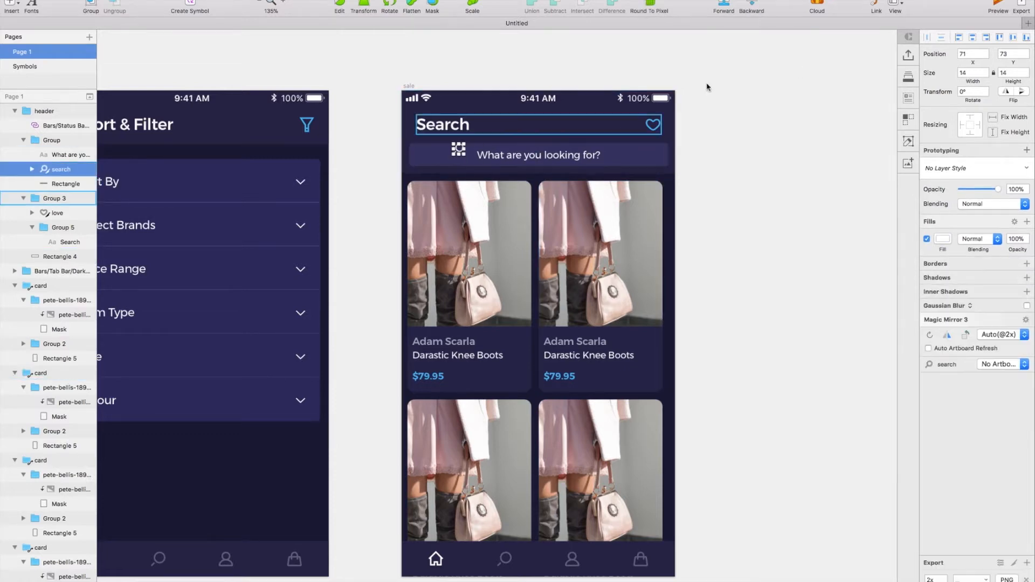
{"action": "left_click", "coordinate": [1026, 70]}
{"action": "left_click", "coordinate": [432, 151], "text": "shift"}
{"action": "left_click", "coordinate": [294, 0]}
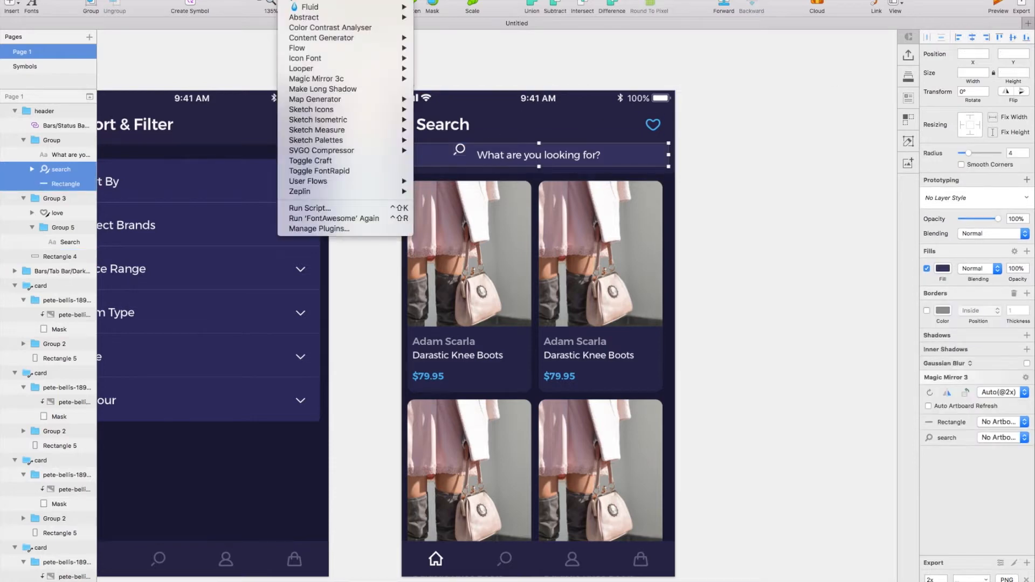
{"action": "mouse_move", "coordinate": [259, 0]}
{"action": "mouse_move", "coordinate": [275, 78]}
{"action": "left_click", "coordinate": [359, 77]}
{"action": "left_click", "coordinate": [416, 158]}
{"action": "double_click", "coordinate": [417, 157]}
{"action": "double_click", "coordinate": [416, 158]}
{"action": "left_click", "coordinate": [417, 158]}
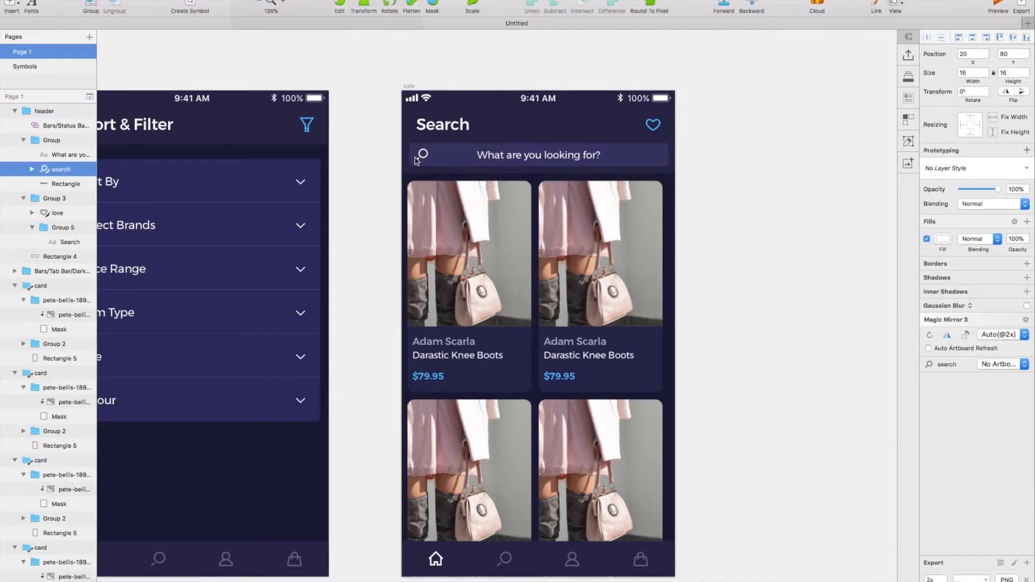
- Move the "What are you looking for?" text left so it sits just beside the search icon
{"action": "left_click", "coordinate": [485, 158]}
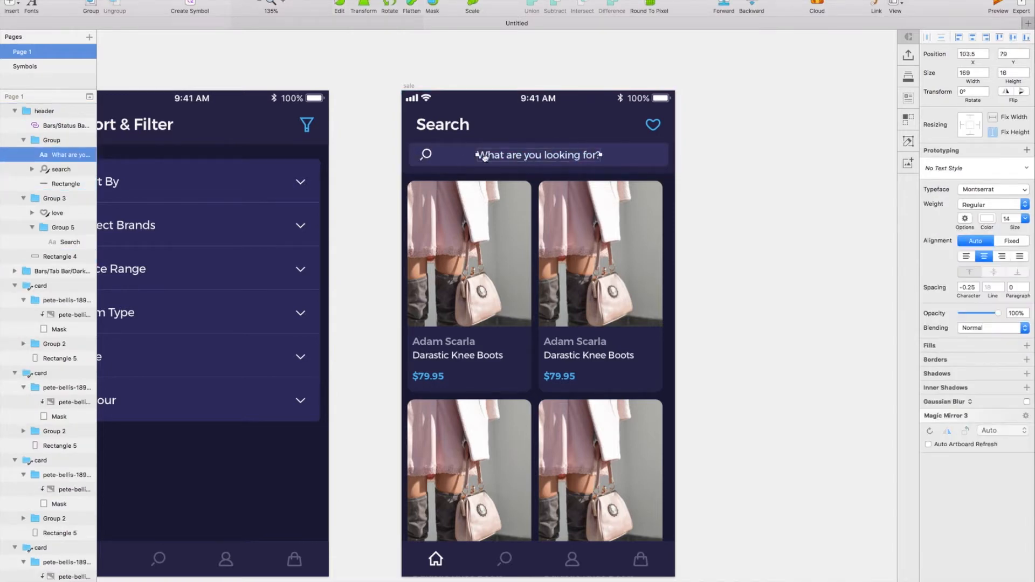
{"action": "key", "text": "shift+Right"}
{"action": "key", "text": "shift+Right"}
{"action": "key", "text": "shift+Left"}
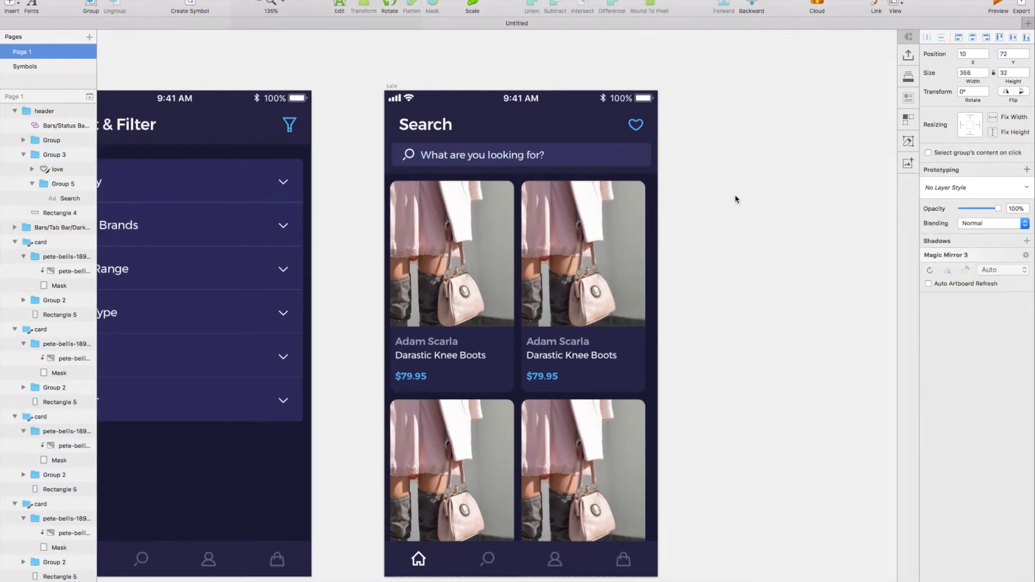
{"action": "left_click", "coordinate": [735, 196]}
- Replace the product cards with a dark purple rounded rectangle, 360 by 90, at X 8, Y 124 below the search bar
{"action": "left_click", "coordinate": [11, 4]}
{"action": "mouse_move", "coordinate": [81, 17]}
{"action": "left_click", "coordinate": [136, 76]}
{"action": "left_click_drag", "start_coordinate": [439, 189], "coordinate": [652, 285]}
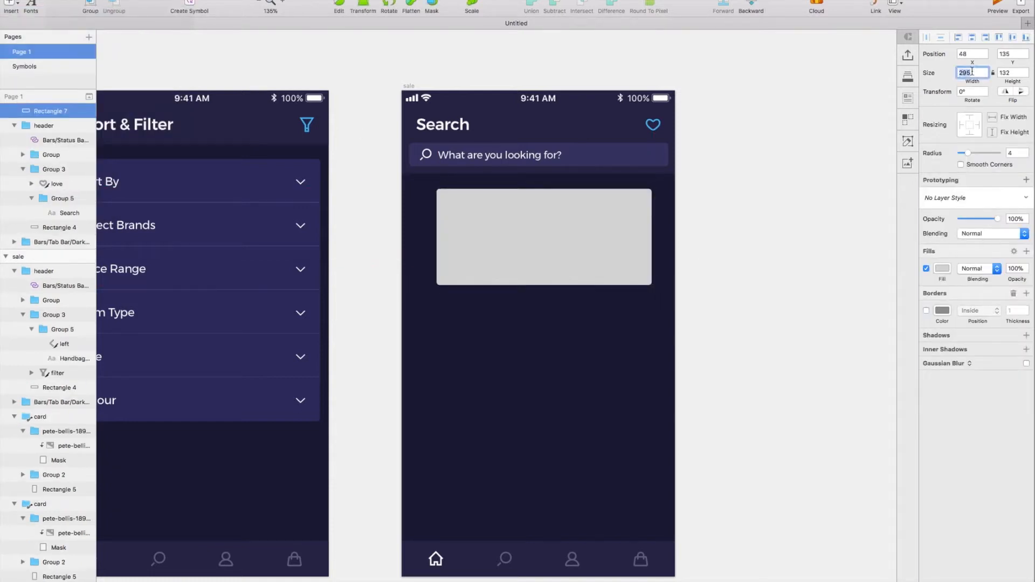
{"action": "type", "text": "360"}
{"action": "key", "text": "Tab"}
{"action": "type", "text": "90"}
{"action": "key", "text": "Return"}
{"action": "left_click_drag", "start_coordinate": [560, 222], "coordinate": [531, 214]}
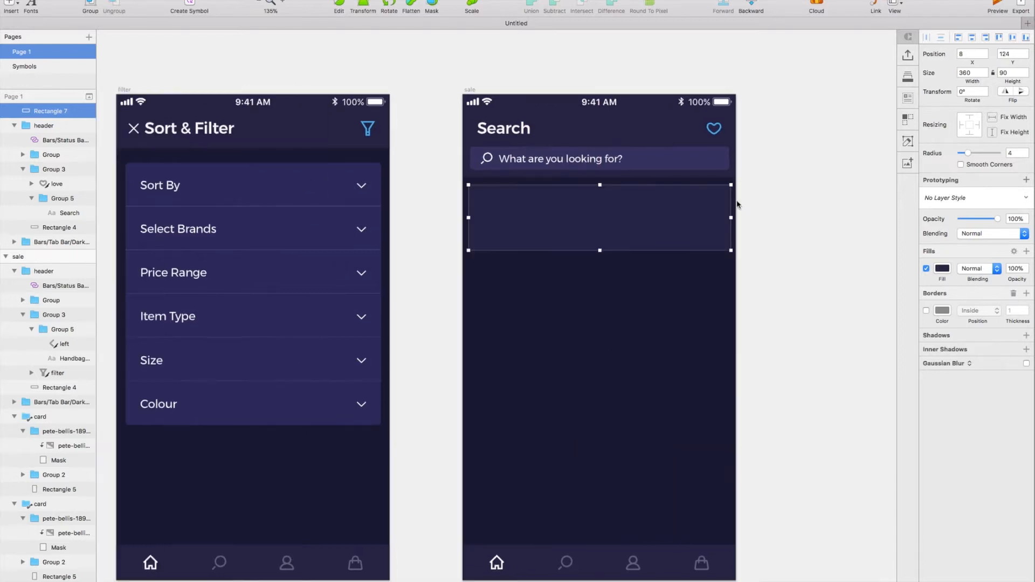
{"action": "left_click", "coordinate": [769, 238]}
{"action": "scroll", "coordinate": [769, 238], "scroll_direction": "right", "scroll_amount": 2}
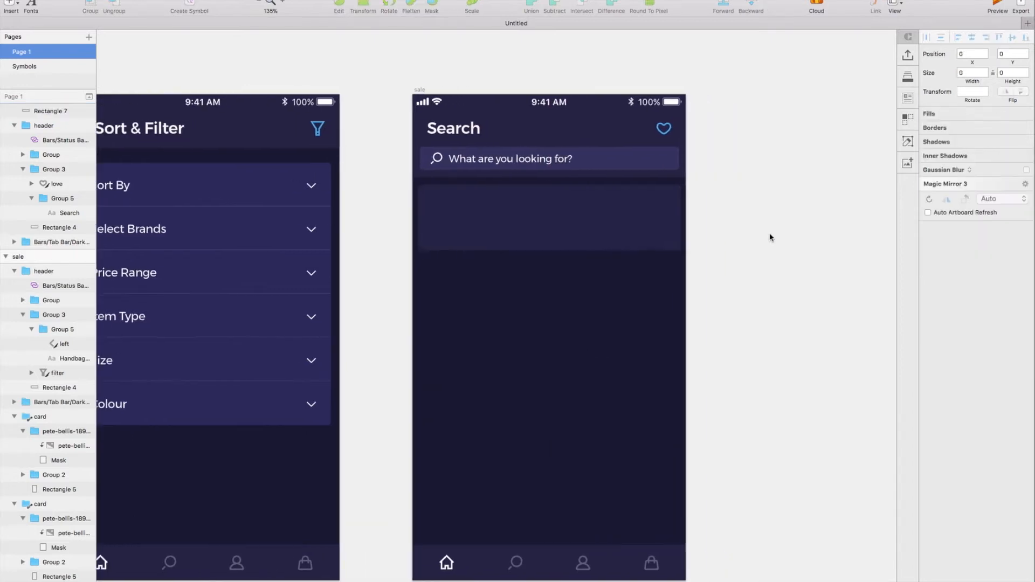
- Duplicate the card rectangle and set the copy's width to 144
{"action": "left_click", "coordinate": [575, 228]}
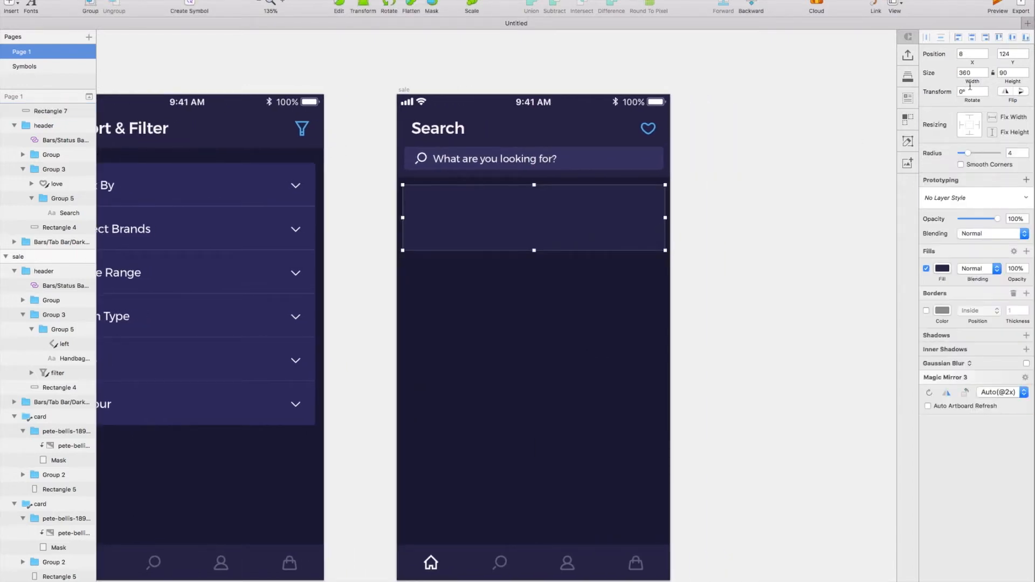
{"action": "key", "text": "super+d"}
{"action": "type", "text": "/5)"}
{"action": "key", "text": "Return"}
{"action": "scroll", "coordinate": [726, 210], "scroll_direction": "right", "scroll_amount": 3}
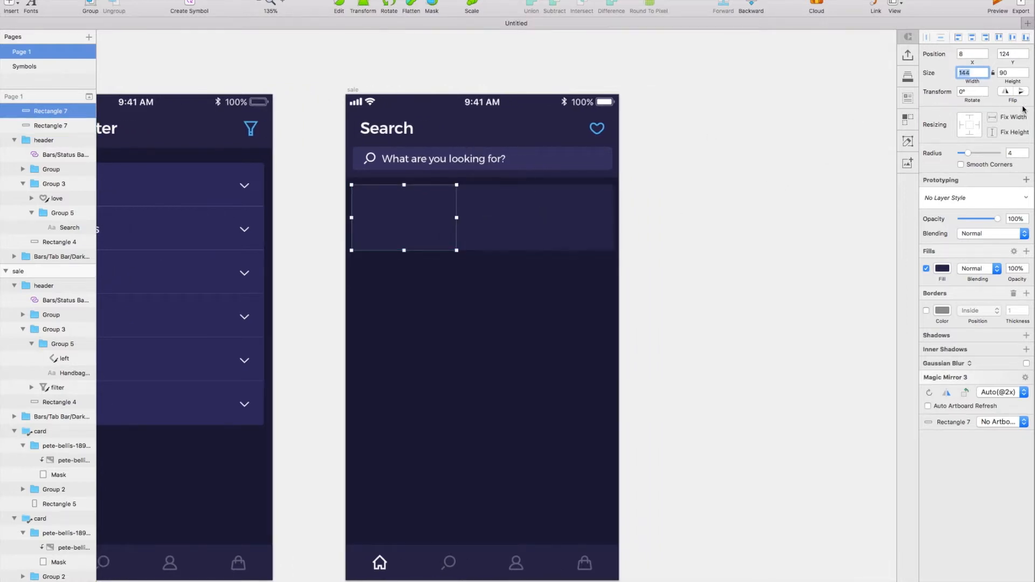
- Place the black shoes photo over the narrower rectangle and mask it to that shape at 154 by 90
{"action": "scroll", "coordinate": [615, 199], "scroll_direction": "up", "scroll_amount": 2}
{"action": "scroll", "coordinate": [611, 196], "scroll_direction": "left", "scroll_amount": 3}
{"action": "right_click", "coordinate": [58, 127]}
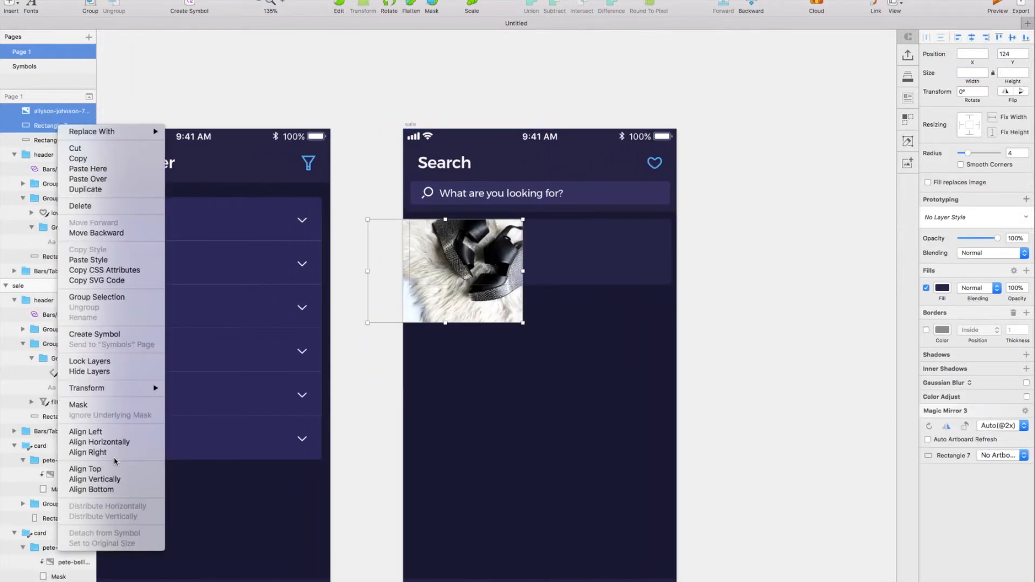
{"action": "left_click", "coordinate": [112, 409]}
{"action": "scroll", "coordinate": [487, 397], "scroll_direction": "right", "scroll_amount": 3}
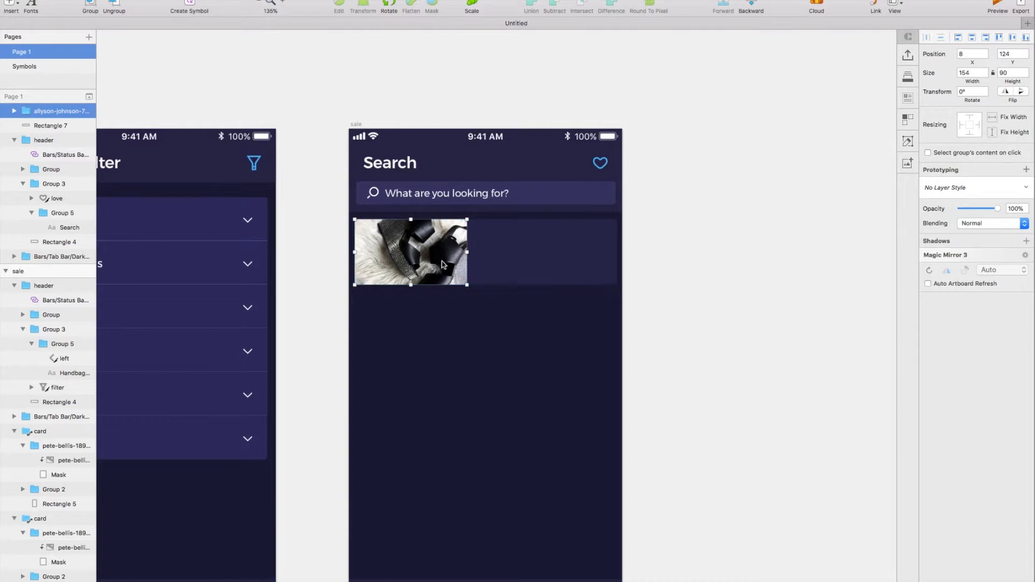
- Add a SHOES label beside the photo on the card, in SemiBold with character spacing 3
{"action": "left_click", "coordinate": [488, 266]}
{"action": "left_click", "coordinate": [12, 6]}
{"action": "left_click", "coordinate": [22, 68]}
{"action": "left_click", "coordinate": [477, 240]}
{"action": "type", "text": "so"}
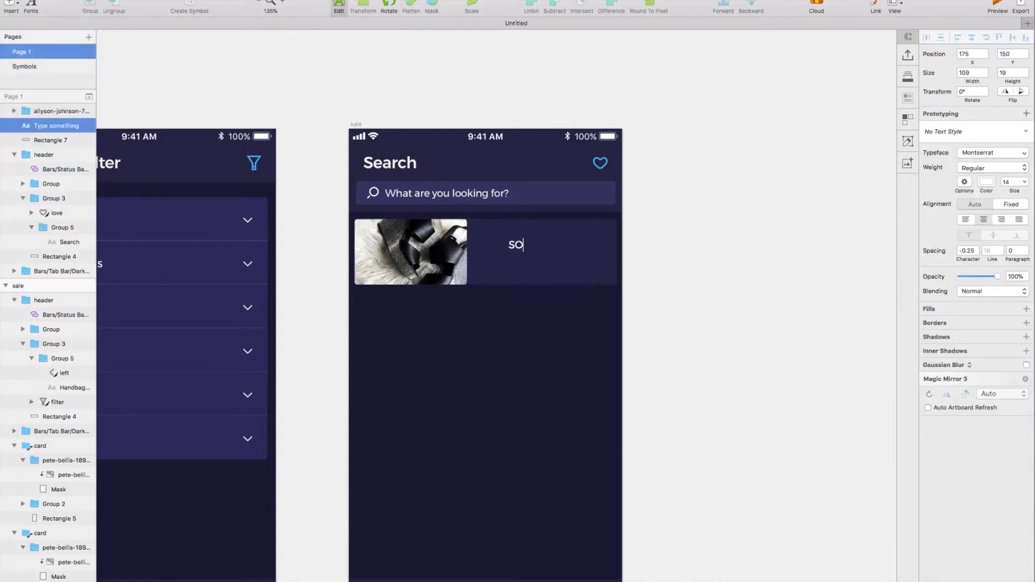
{"action": "type", "text": "OES"}
{"action": "key", "text": "Escape"}
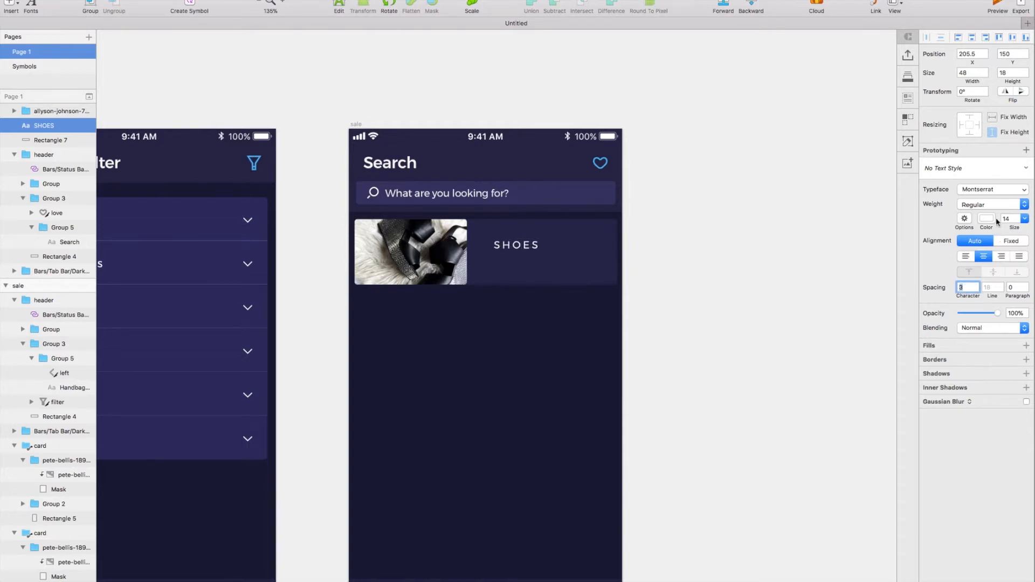
{"action": "left_click", "coordinate": [992, 204]}
{"action": "left_click", "coordinate": [981, 296]}
- Center the SHOES label vertically on the card rectangle
{"action": "left_click", "coordinate": [529, 245]}
{"action": "left_click", "coordinate": [547, 263], "text": "shift"}
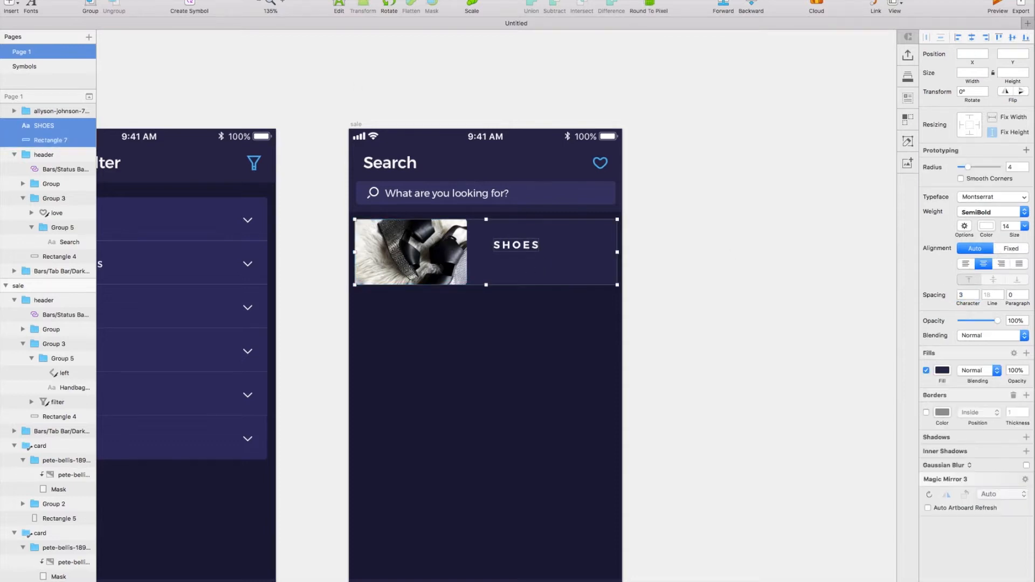
{"action": "left_click", "coordinate": [286, 0]}
{"action": "mouse_move", "coordinate": [273, 76]}
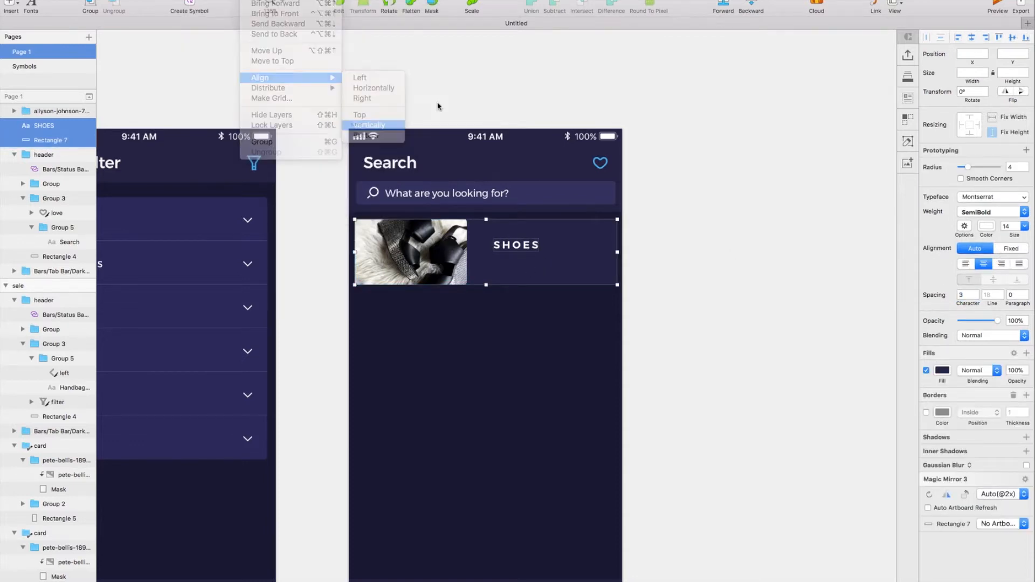
{"action": "left_click", "coordinate": [366, 123]}
- Enlarge the SHOES label to font size 16 and vertically align it with the card rectangle again
{"action": "left_click", "coordinate": [518, 256]}
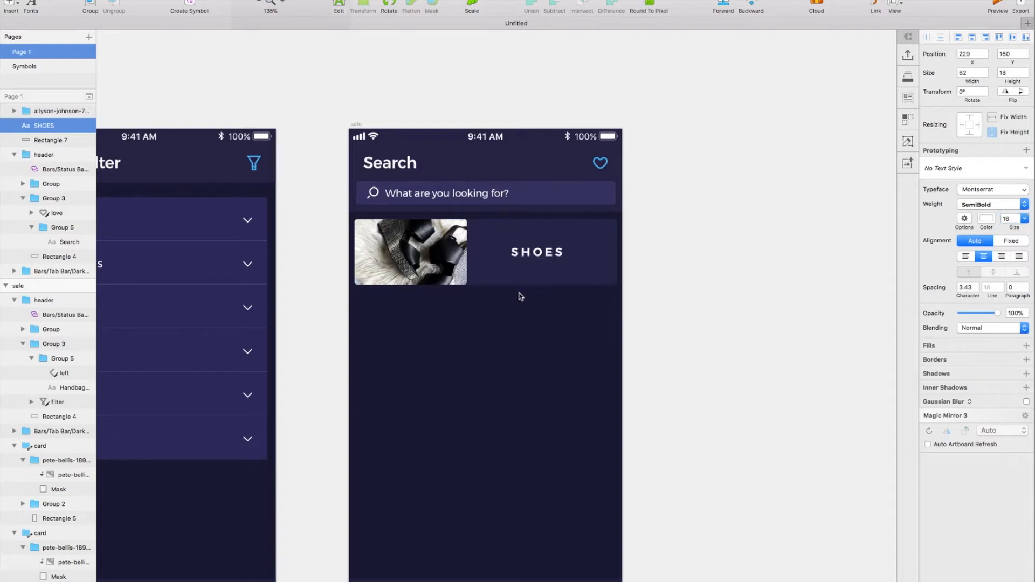
{"action": "left_click", "coordinate": [548, 265], "text": "shift"}
{"action": "left_click", "coordinate": [253, 0]}
{"action": "mouse_move", "coordinate": [280, 78]}
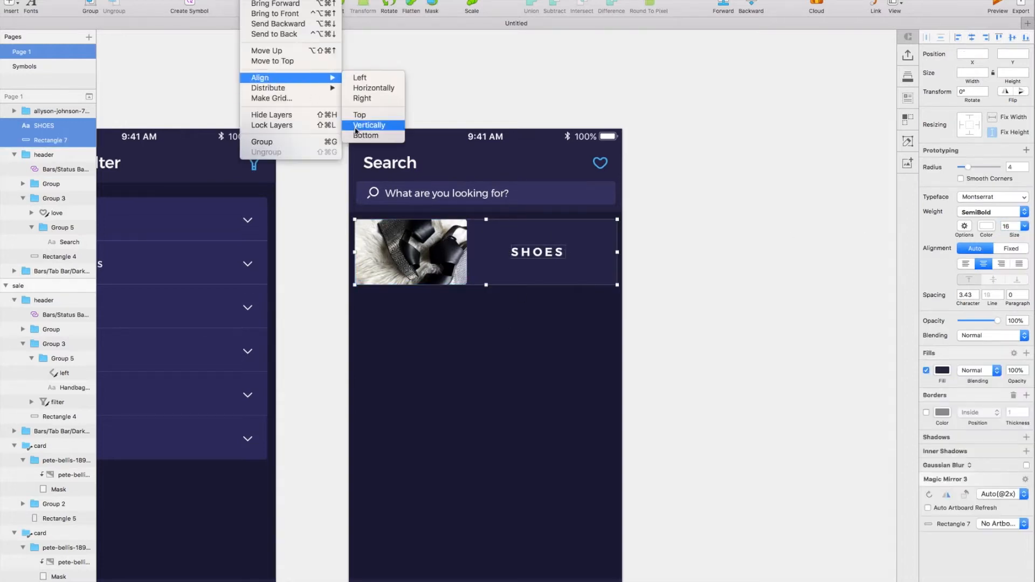
{"action": "left_click", "coordinate": [368, 125]}
{"action": "left_click", "coordinate": [623, 128]}
- Change the SHOES label to Medium weight with character spacing 3 and position it at X 226, Y 158
{"action": "left_click", "coordinate": [538, 252]}
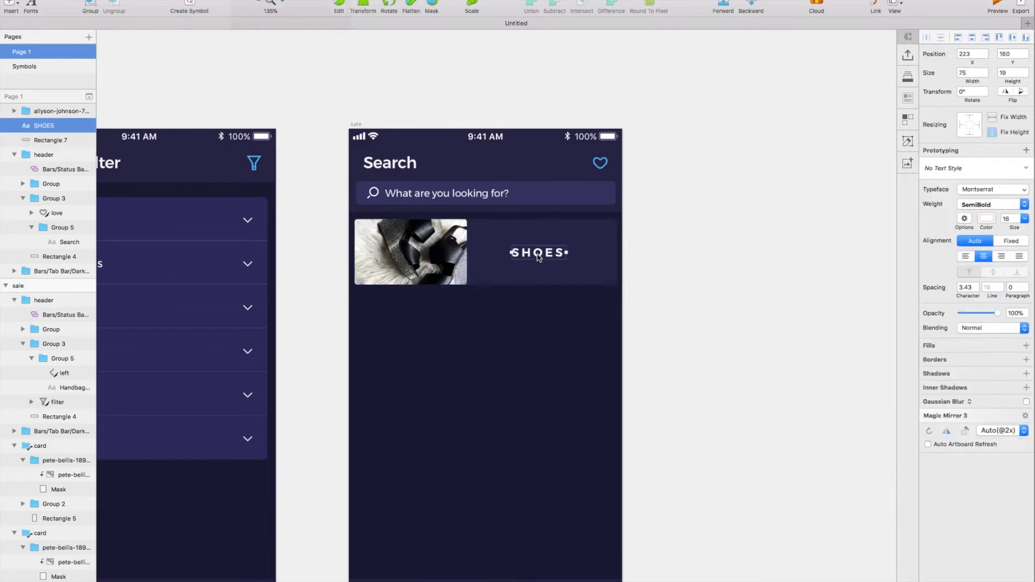
{"action": "left_click", "coordinate": [998, 207]}
{"action": "left_click", "coordinate": [981, 195]}
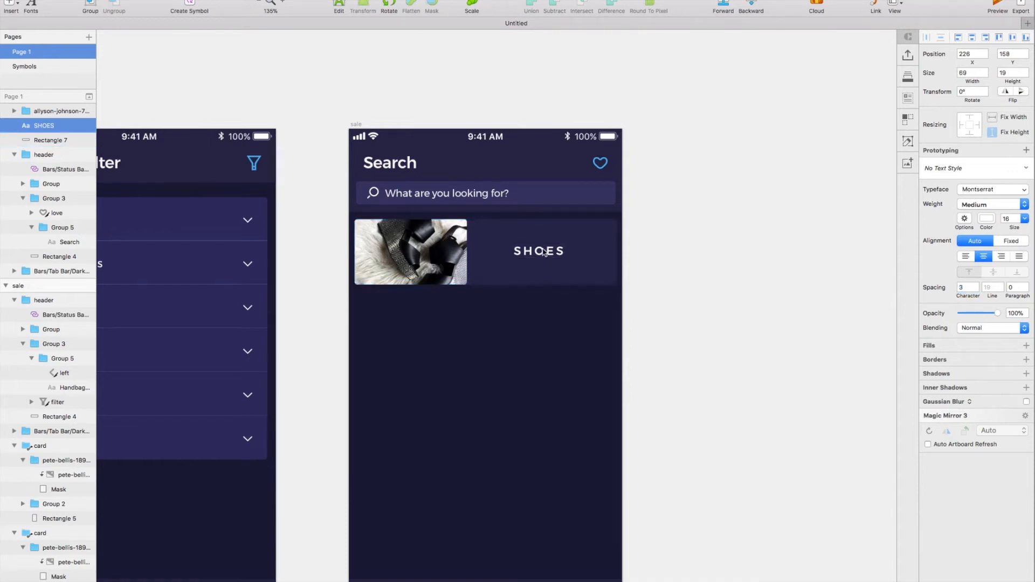
- Group the SHOES label, card rectangle and photo into a single category card
{"action": "left_click", "coordinate": [494, 252], "text": "shift"}
{"action": "left_click", "coordinate": [425, 247], "text": "shift"}
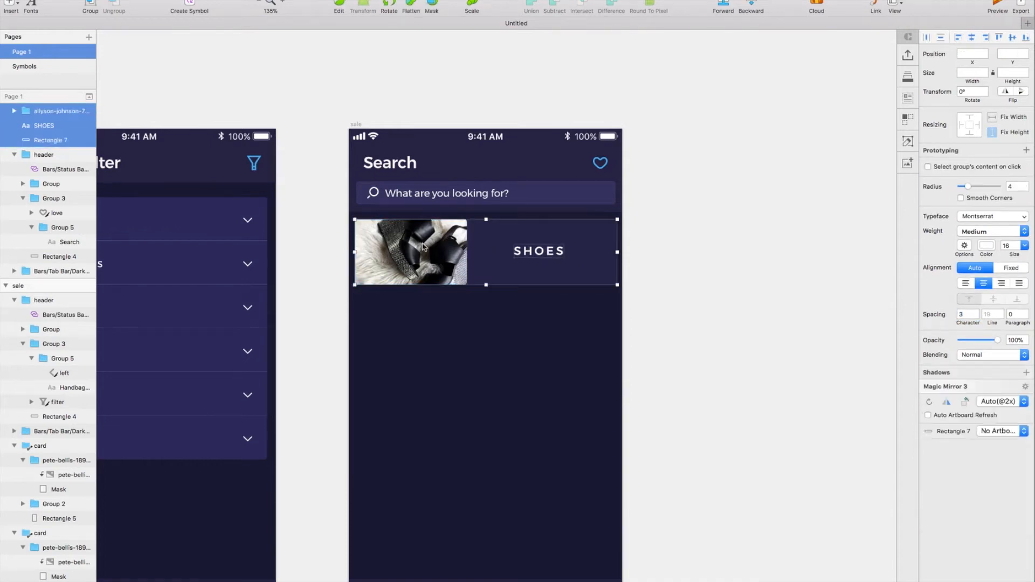
{"action": "key", "text": "super+g"}
- Adjust the rounding of the SHOES photo mask's right-hand corner points, hiding the photo for the edit and showing it again
{"action": "scroll", "coordinate": [491, 288], "scroll_direction": "down", "scroll_amount": 3}
{"action": "double_click", "coordinate": [458, 179]}
{"action": "double_click", "coordinate": [458, 179]}
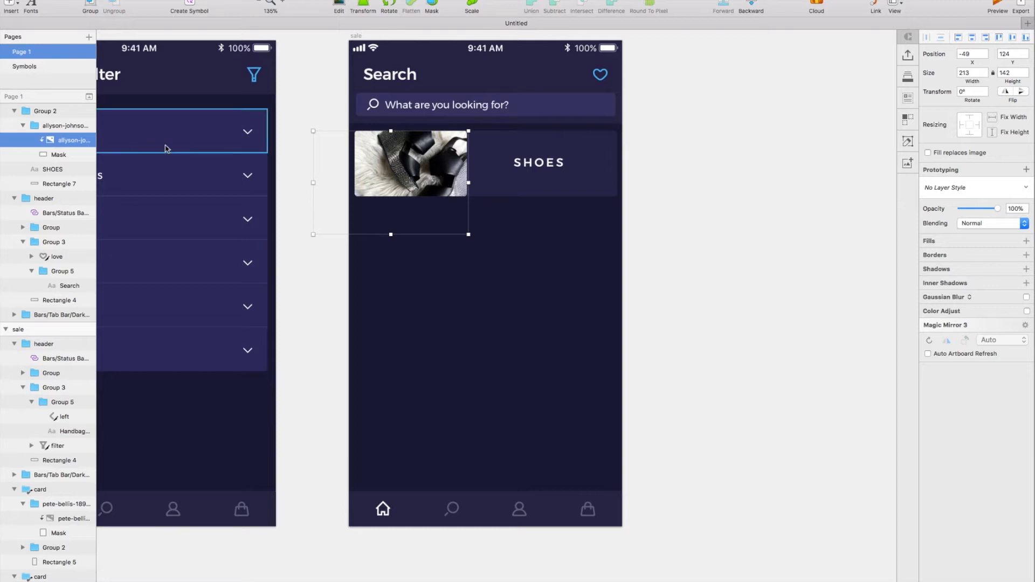
{"action": "left_click", "coordinate": [82, 140]}
{"action": "double_click", "coordinate": [456, 162]}
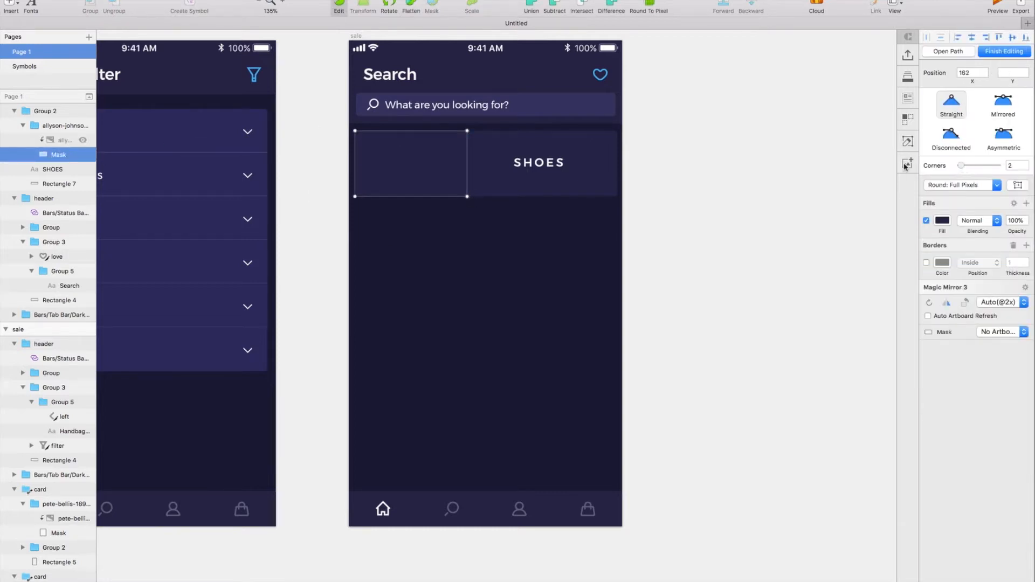
{"action": "key", "text": "Escape"}
{"action": "key", "text": "Escape"}
{"action": "key", "text": "Escape"}
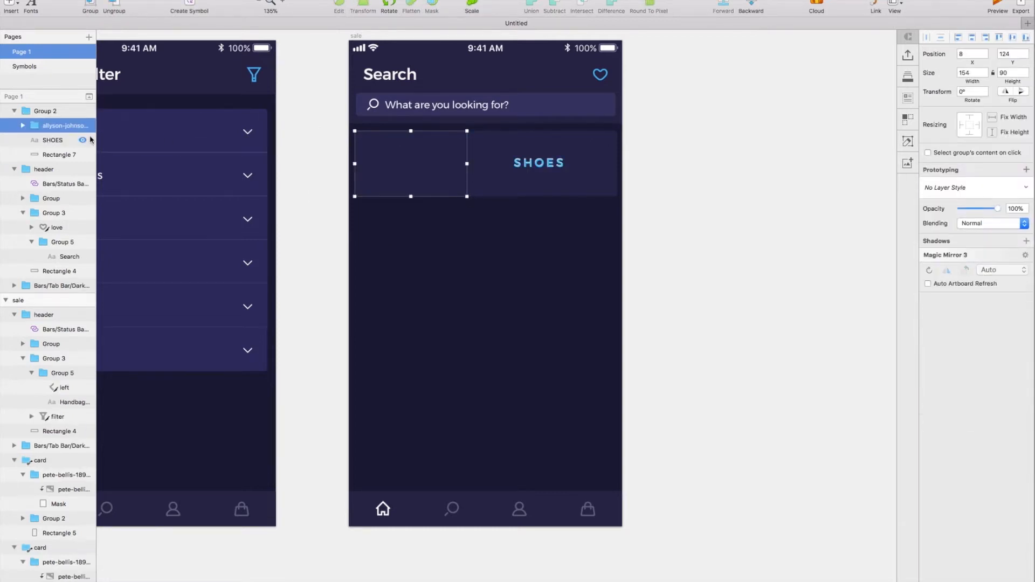
{"action": "left_click", "coordinate": [23, 126]}
{"action": "left_click", "coordinate": [82, 140]}
{"action": "key", "text": "Escape"}
{"action": "key", "text": "Escape"}
- Duplicate the SHOES card directly below the original, leaving a small gap between the two cards
{"action": "left_click", "coordinate": [505, 164]}
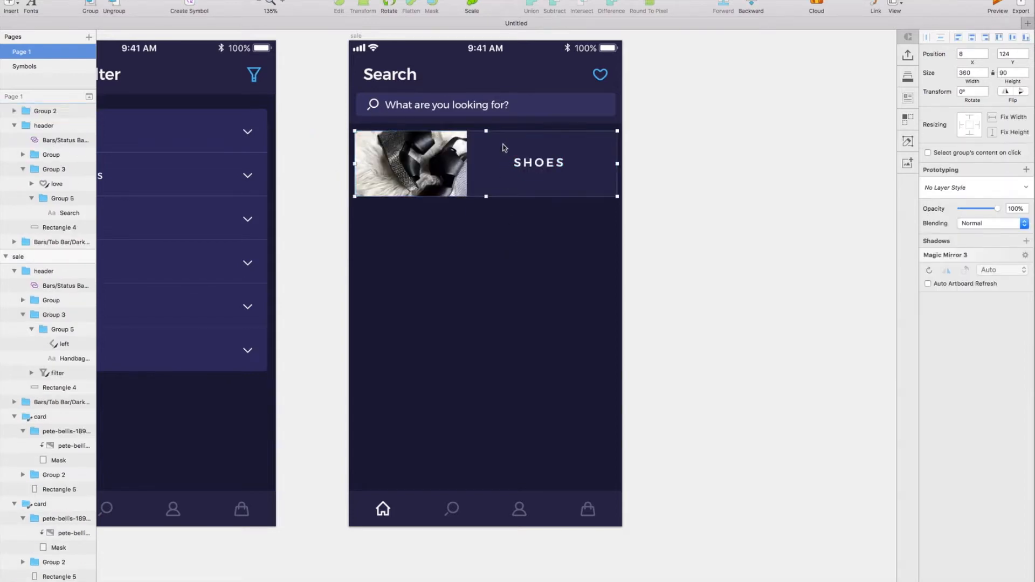
{"action": "left_click_drag", "start_coordinate": [501, 146], "coordinate": [501, 219]}
{"action": "left_click_drag", "start_coordinate": [501, 219], "coordinate": [502, 219]}
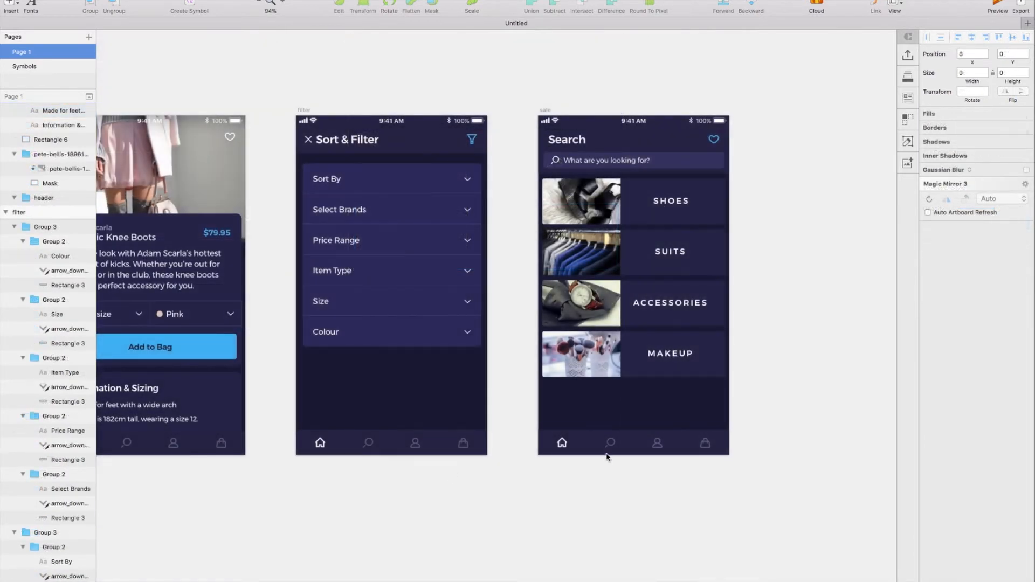
- Set the search icon in the Search screen's tab bar to 100% opacity and select the home icon
{"action": "left_click", "coordinate": [617, 447]}
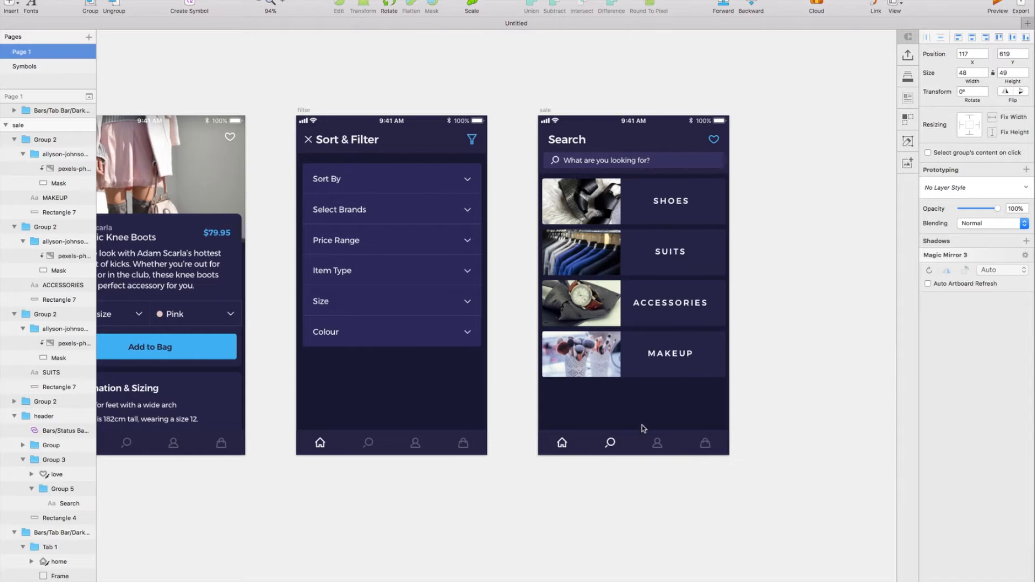
{"action": "left_click", "coordinate": [561, 454]}
{"action": "left_click", "coordinate": [664, 455]}
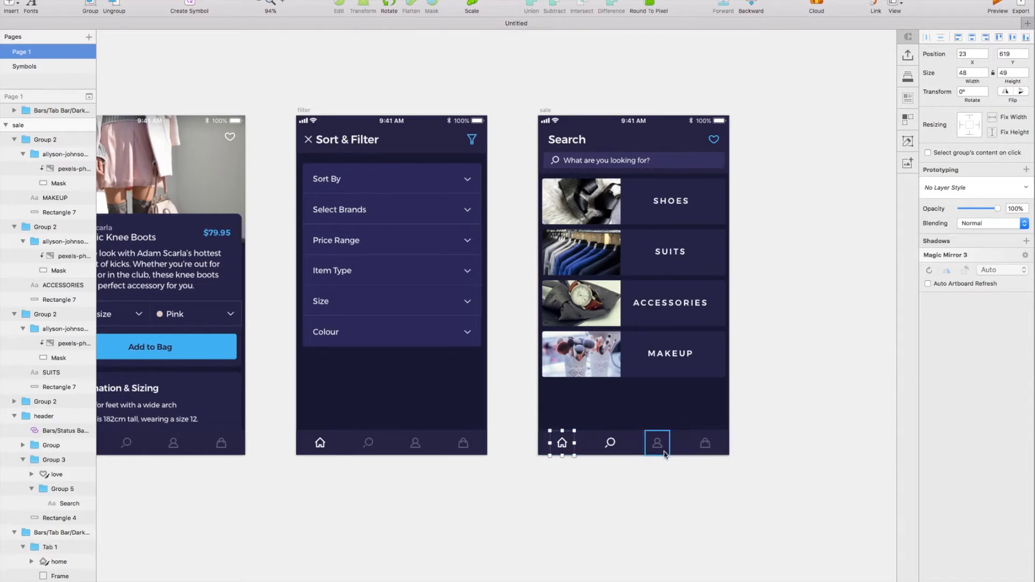
{"action": "left_click", "coordinate": [565, 449]}
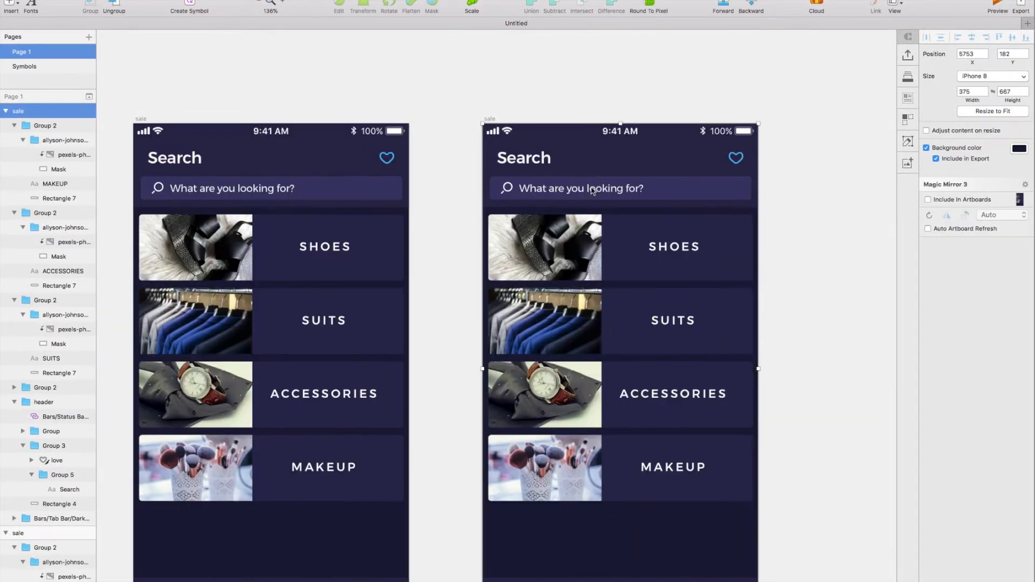
- Delete the search bar and the heart icon from the header of the duplicated Search screen
{"action": "left_click", "coordinate": [540, 187]}
{"action": "double_click", "coordinate": [540, 187]}
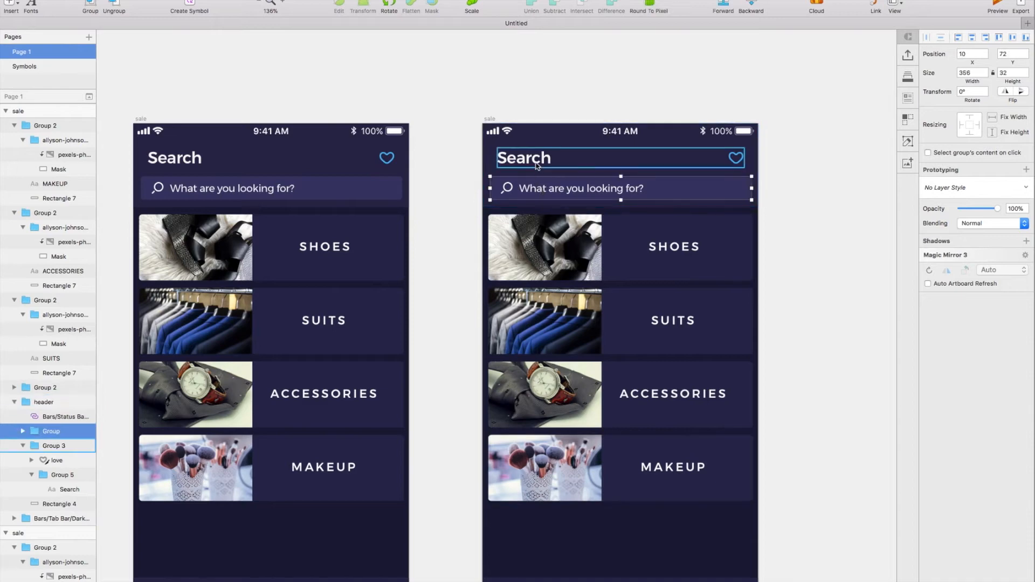
{"action": "key", "text": "Delete"}
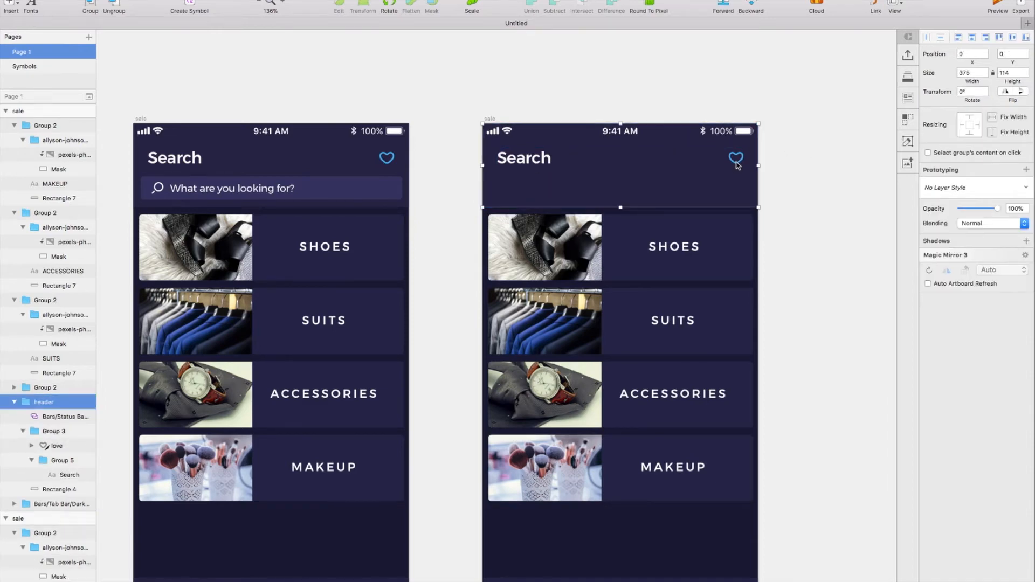
{"action": "double_click", "coordinate": [736, 162]}
{"action": "double_click", "coordinate": [737, 163]}
{"action": "key", "text": "Delete"}
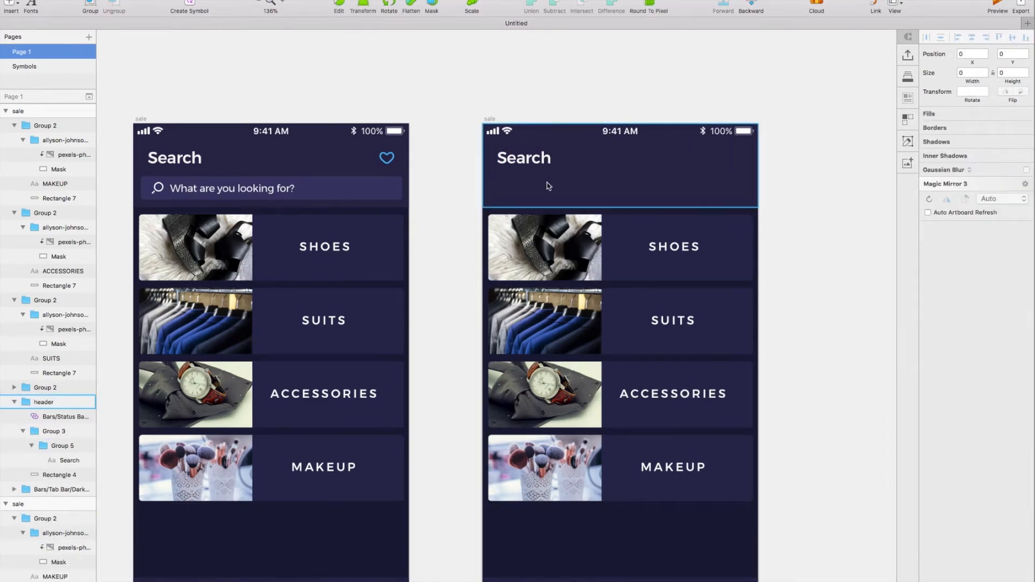
- Lower the Search title to X 20, Y 74 in the duplicated header and replace it with the profile owner's full name
{"action": "left_click", "coordinate": [551, 171]}
{"action": "left_click_drag", "start_coordinate": [540, 163], "coordinate": [541, 193]}
{"action": "double_click", "coordinate": [541, 192]}
{"action": "type", "text": "Nathan Al"}
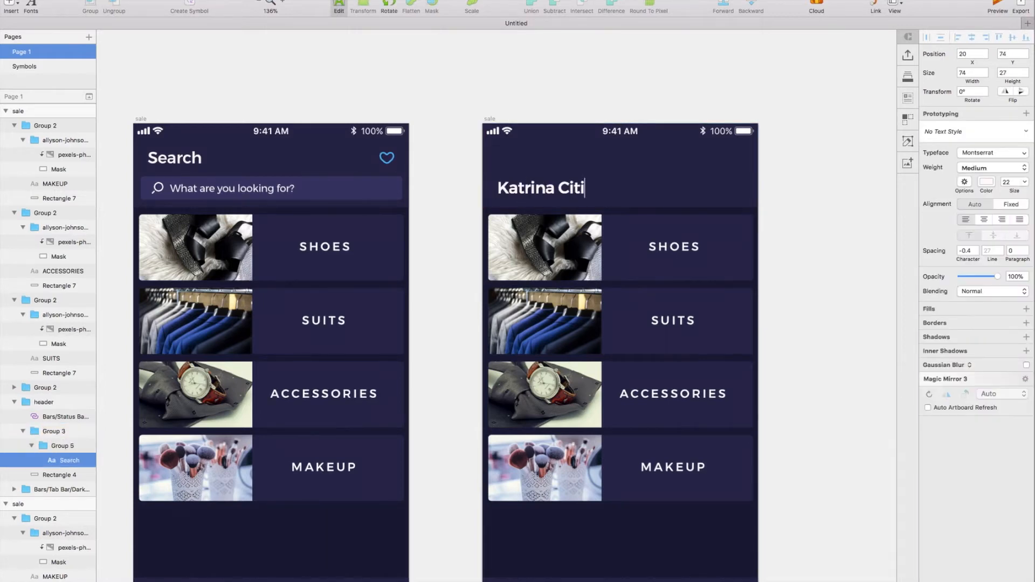
{"action": "type", "text": "tizen"}
{"action": "key", "text": "Escape"}
- Draw a 28 px avatar circle above the name at X 20, Y 36 and set its border colour to E9E7E7
{"action": "left_click", "coordinate": [11, 4]}
{"action": "mouse_move", "coordinate": [66, 20]}
{"action": "left_click", "coordinate": [159, 64]}
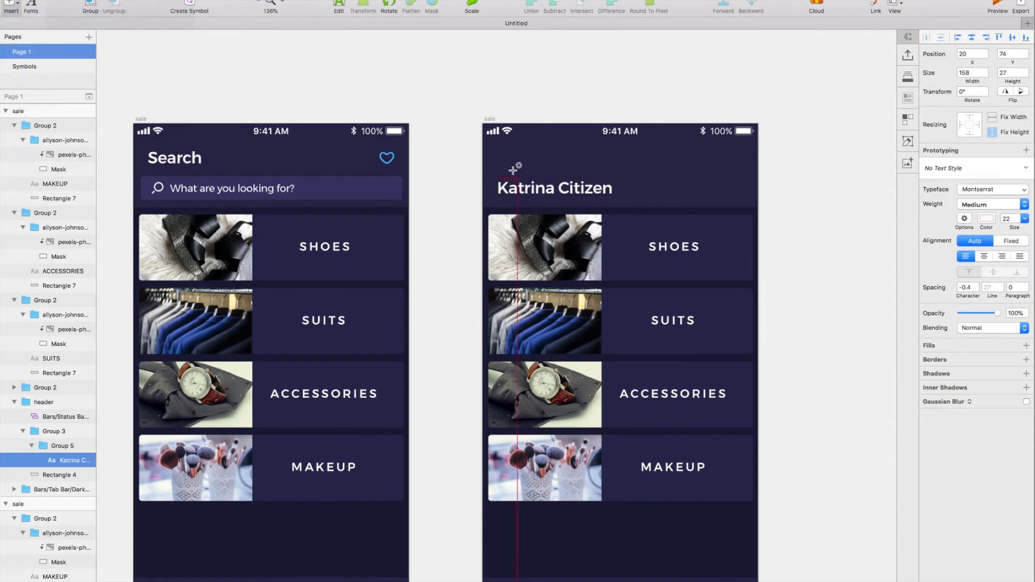
{"action": "left_click_drag", "start_coordinate": [502, 155], "coordinate": [521, 174]}
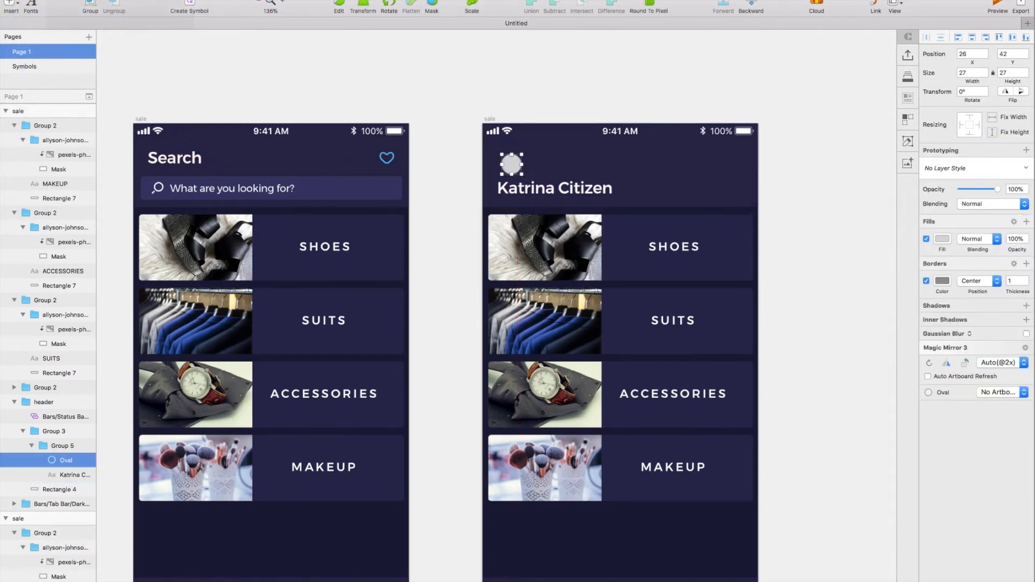
{"action": "left_click_drag", "start_coordinate": [518, 169], "coordinate": [514, 172]}
{"action": "left_click", "coordinate": [941, 281]}
{"action": "left_click", "coordinate": [925, 359]}
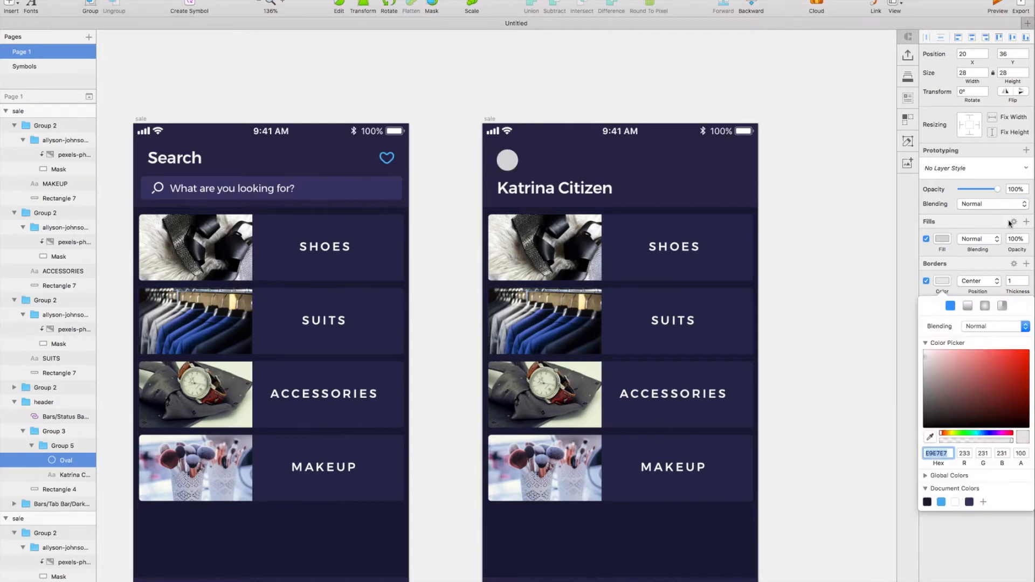
- Fill the avatar circle with an Unsplash photo from one of the listed categories
{"action": "left_click", "coordinate": [909, 98]}
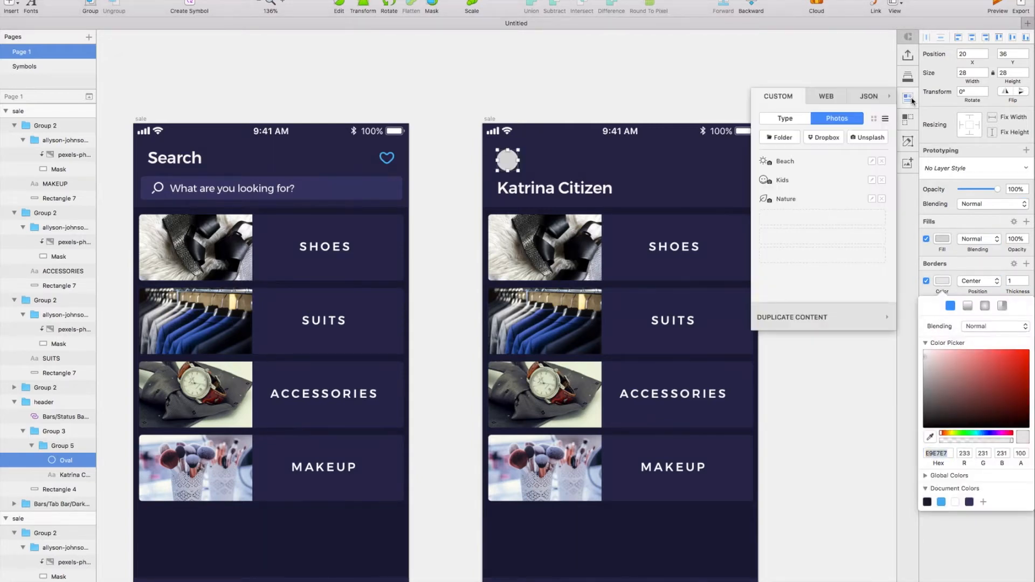
{"action": "left_click", "coordinate": [856, 138]}
{"action": "left_click", "coordinate": [843, 196]}
{"action": "scroll", "coordinate": [833, 215], "scroll_direction": "down", "scroll_amount": 5}
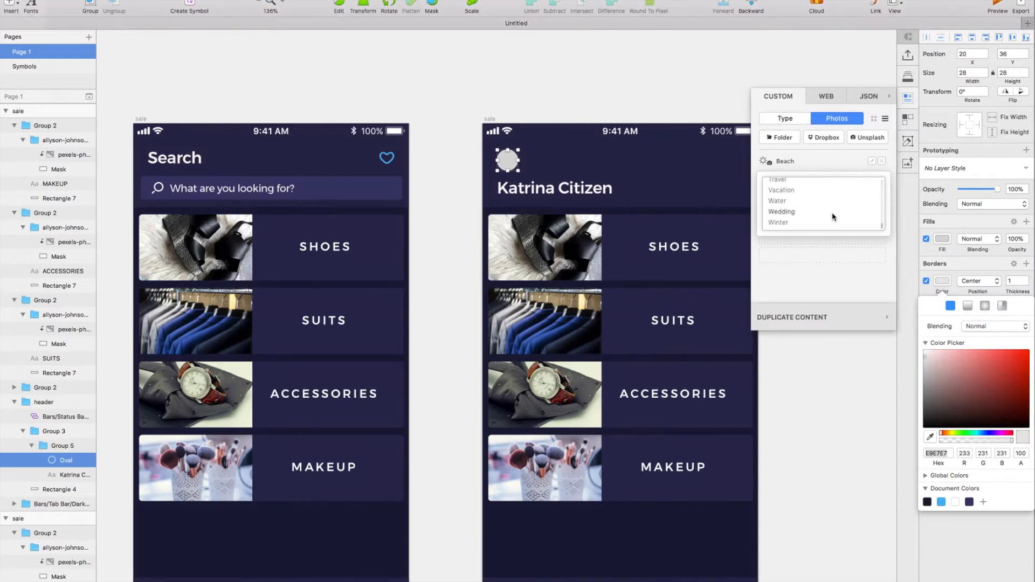
{"action": "scroll", "coordinate": [833, 217], "scroll_direction": "up", "scroll_amount": 2}
{"action": "left_click", "coordinate": [828, 210]}
{"action": "left_click", "coordinate": [804, 217]}
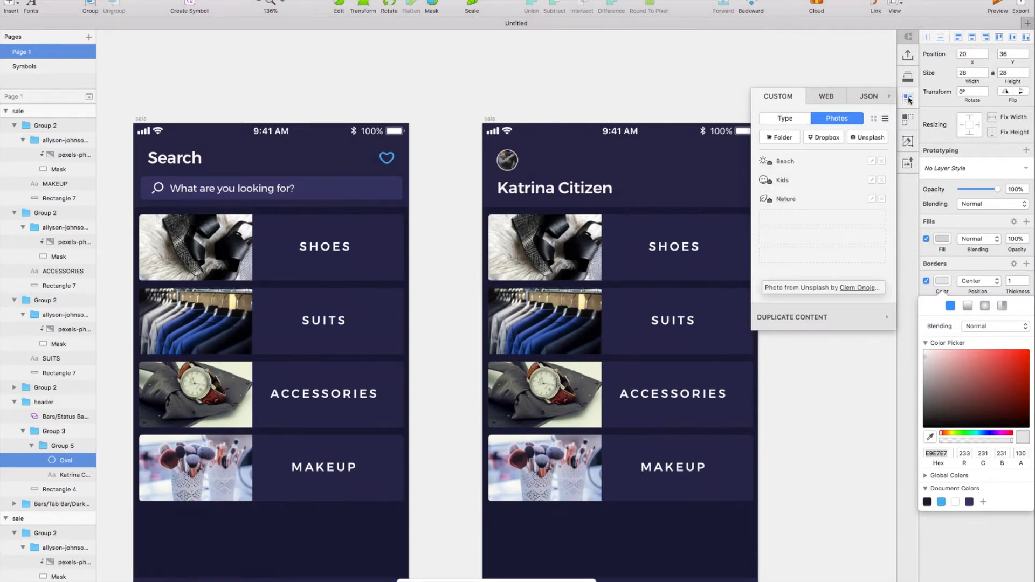
- Delete the four category cards from the profile screen
{"action": "scroll", "coordinate": [679, 284], "scroll_direction": "left", "scroll_amount": 3}
{"action": "left_click", "coordinate": [678, 282]}
{"action": "left_click", "coordinate": [680, 413], "text": "shift"}
{"action": "left_click", "coordinate": [677, 455], "text": "shift"}
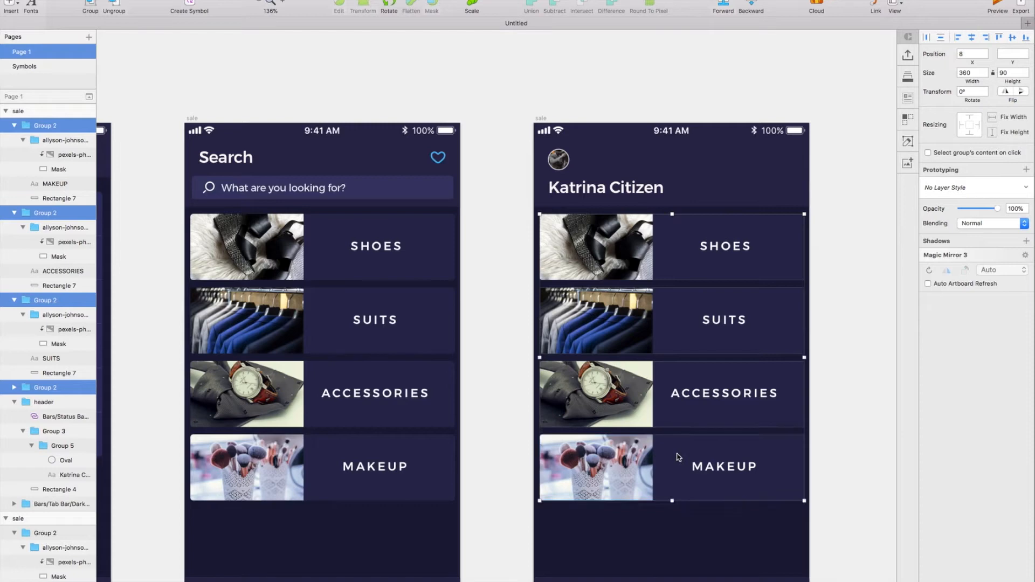
{"action": "key", "text": "Delete"}
- Switch the profile screen's active tab icon from search to profile, dimming the search icon to 30% opacity
{"action": "double_click", "coordinate": [680, 581]}
{"action": "left_click", "coordinate": [705, 581]}
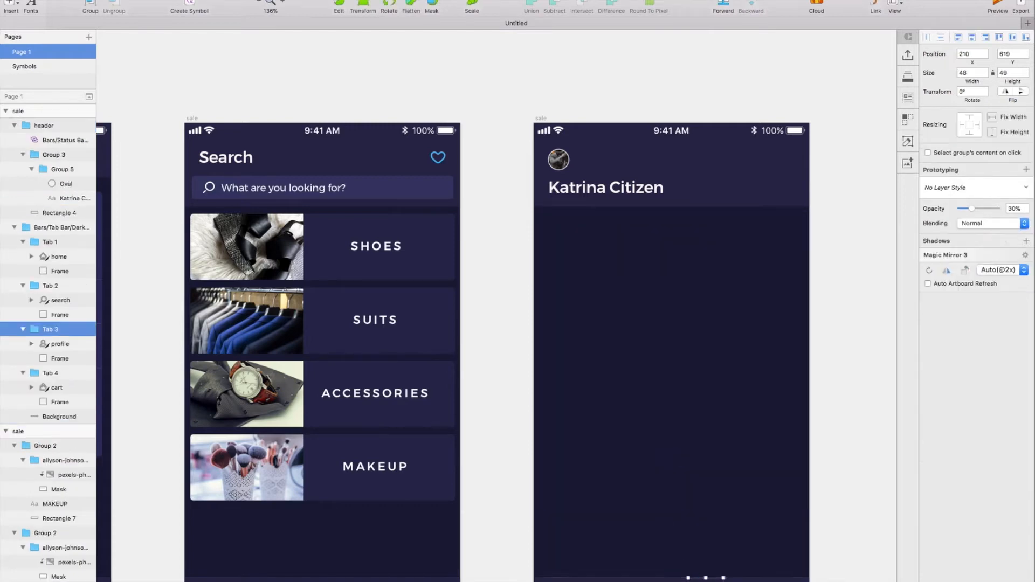
{"action": "left_click", "coordinate": [639, 579]}
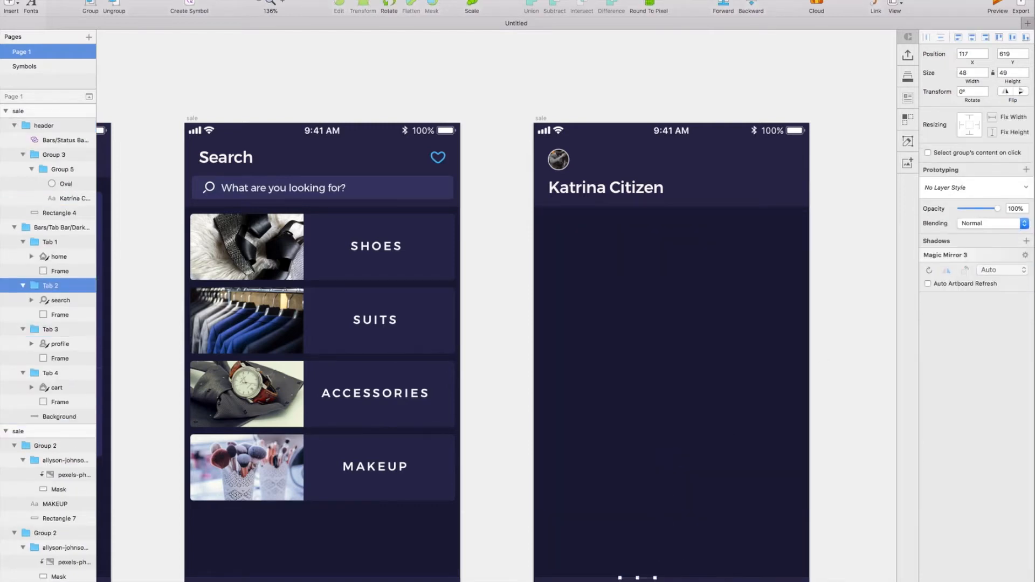
- Copy the Sort By row and the five rows beneath it from the Sort & Filter screen into the profile artboard
{"action": "scroll", "coordinate": [721, 259], "scroll_direction": "left", "scroll_amount": 10}
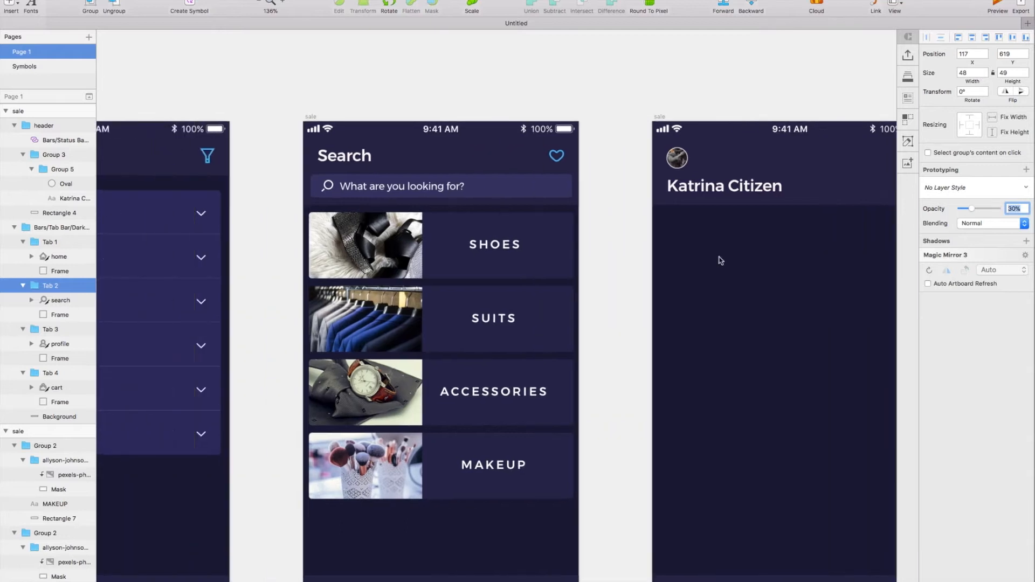
{"action": "left_click", "coordinate": [510, 254]}
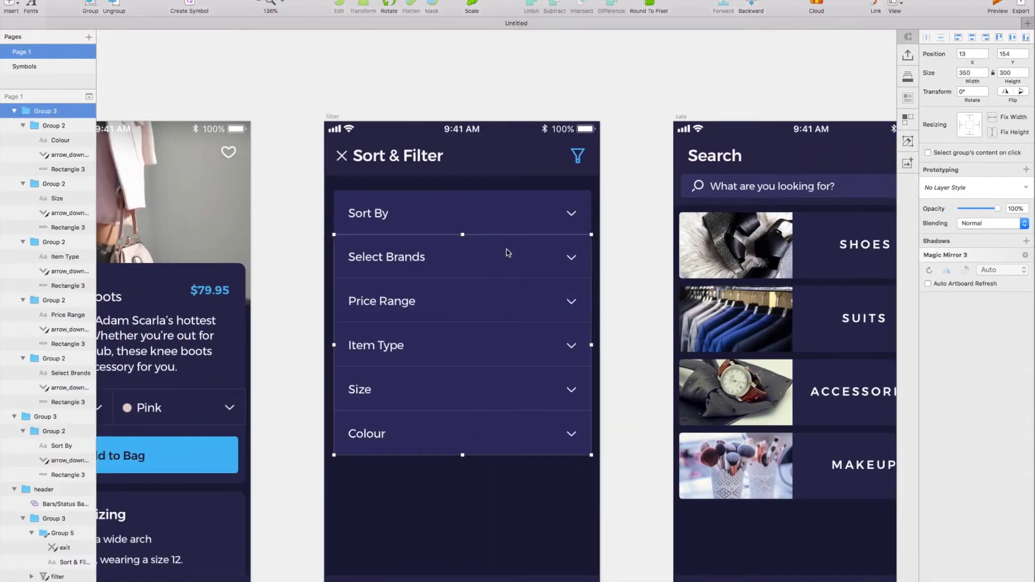
{"action": "left_click", "coordinate": [485, 214], "text": "shift"}
{"action": "scroll", "coordinate": [496, 178], "scroll_direction": "right", "scroll_amount": 10}
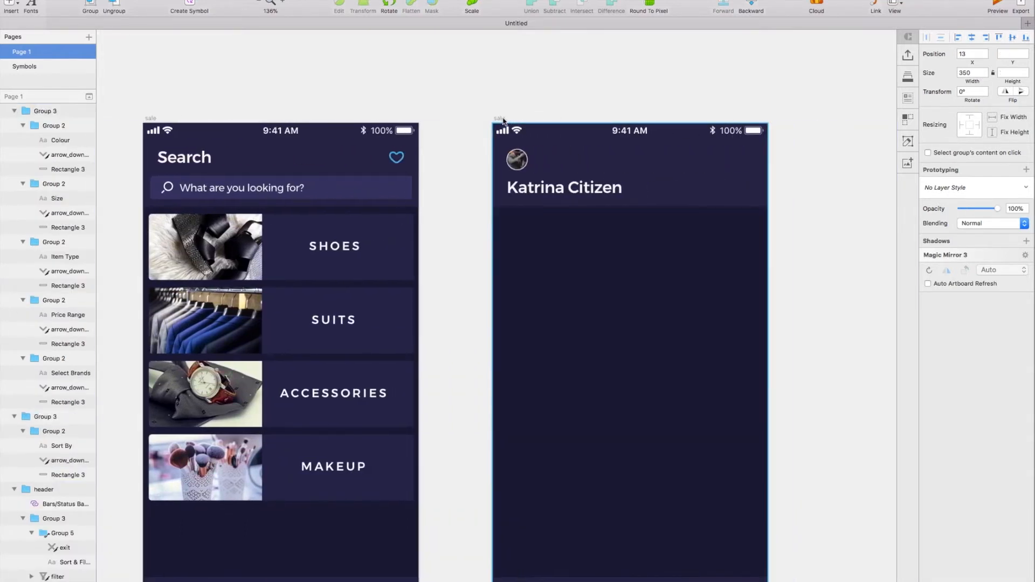
{"action": "left_click", "coordinate": [503, 119]}
{"action": "key", "text": "super+v"}
{"action": "scroll", "coordinate": [619, 90], "scroll_direction": "right", "scroll_amount": 2}
{"action": "left_click_drag", "start_coordinate": [588, 205], "coordinate": [590, 226]}
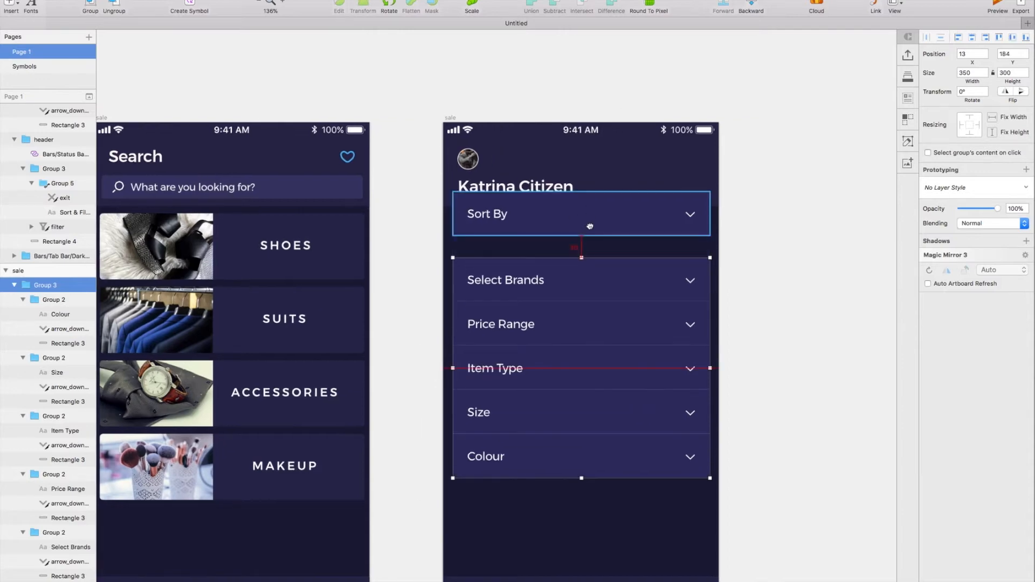
{"action": "key", "text": "super+z"}
- Move both pasted row groups down together so the Sort By row sits just below the header at Y 124
{"action": "left_click", "coordinate": [623, 217], "text": "shift"}
{"action": "left_click_drag", "start_coordinate": [623, 217], "coordinate": [623, 232]}
{"action": "key", "text": "shift+Down"}
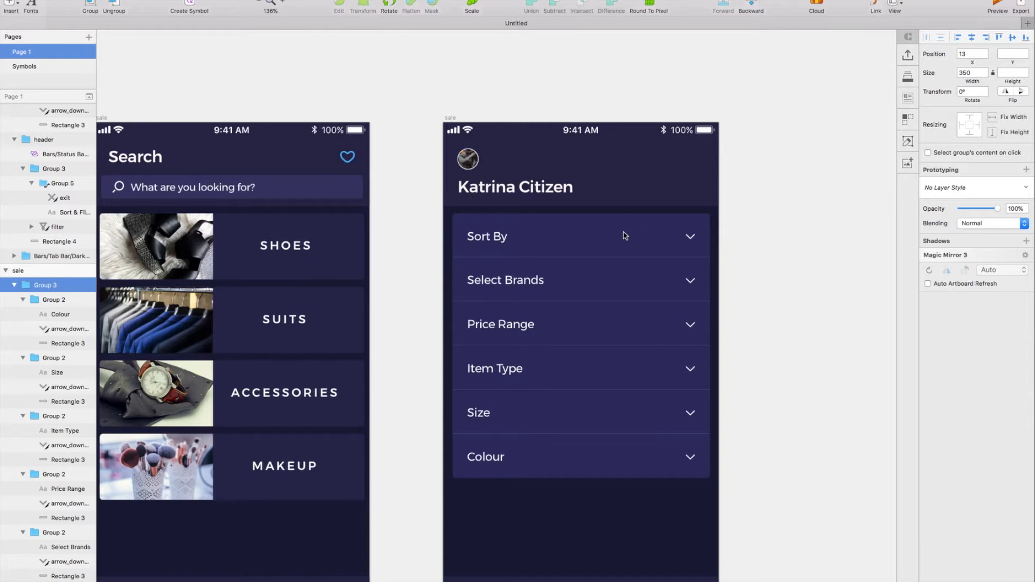
{"action": "key", "text": "shift+Down"}
{"action": "key", "text": "shift+Up"}
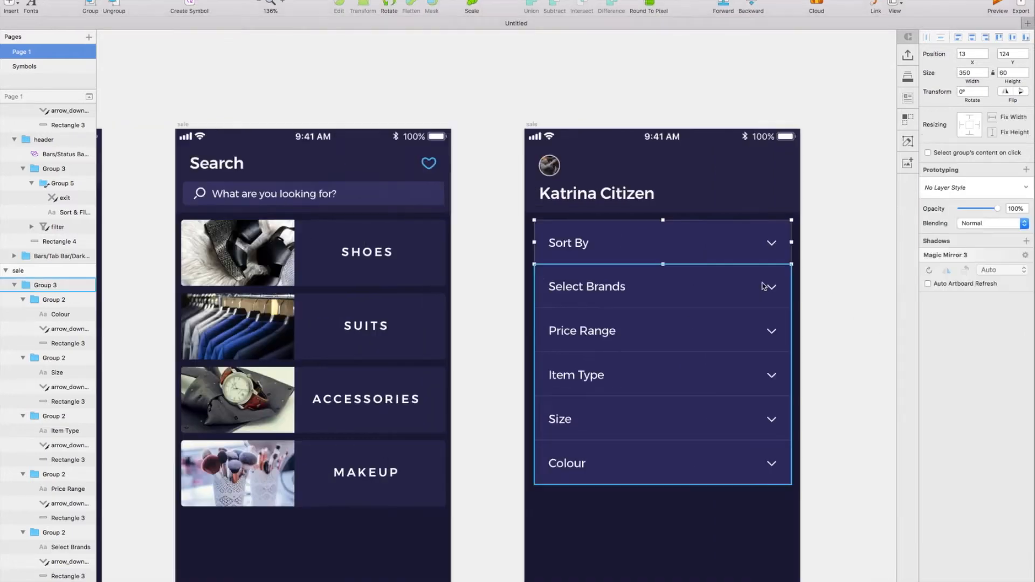
- Delete the group of five rows below Sort By on the profile screen
{"action": "left_click", "coordinate": [710, 305]}
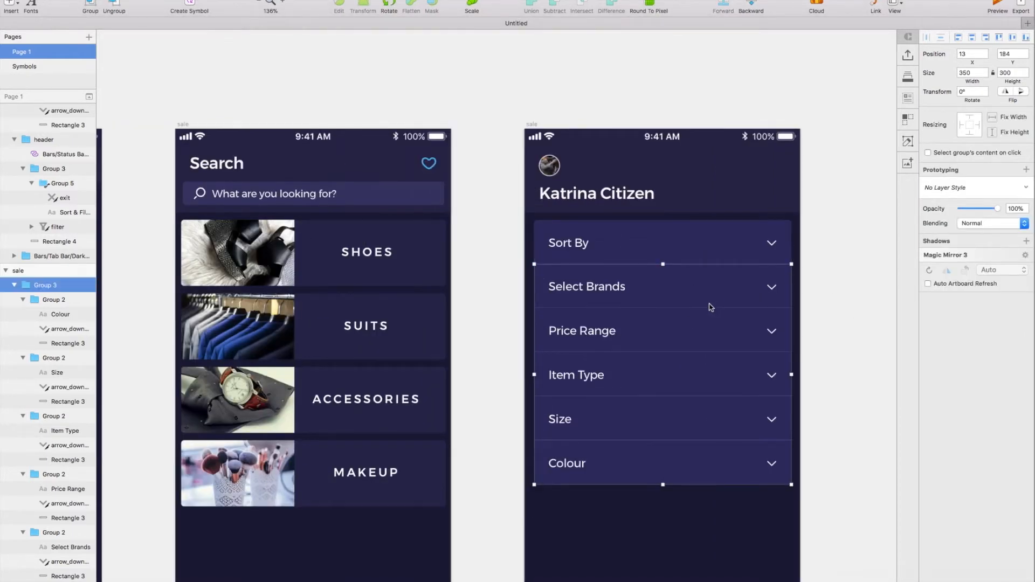
{"action": "key", "text": "BackSpace"}
- Move the Sort By row's inner group out of its parent group and remove the emptied parent
{"action": "scroll", "coordinate": [639, 259], "scroll_direction": "right", "scroll_amount": 3}
{"action": "left_click", "coordinate": [635, 256]}
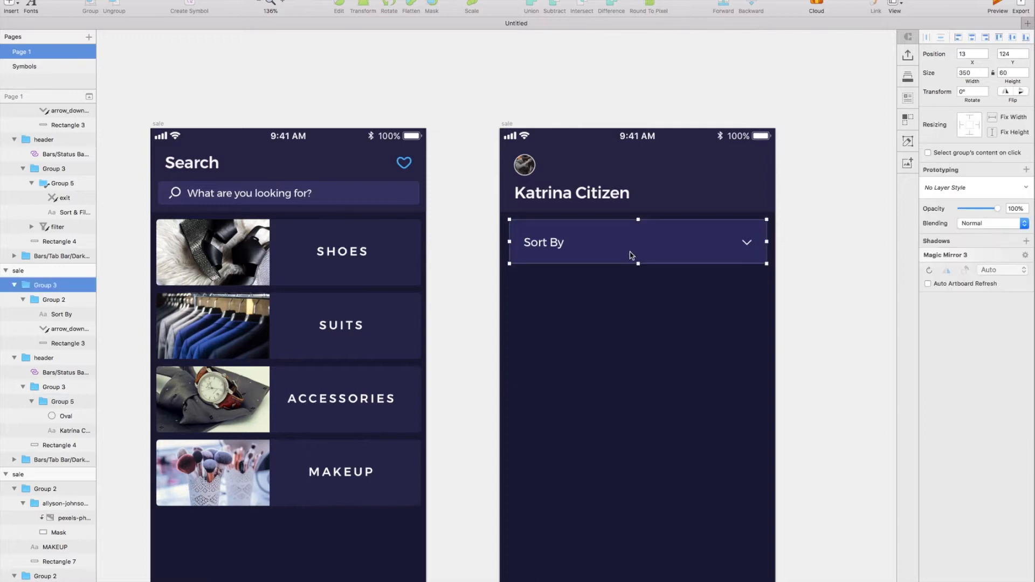
{"action": "left_click", "coordinate": [635, 257]}
{"action": "double_click", "coordinate": [749, 248]}
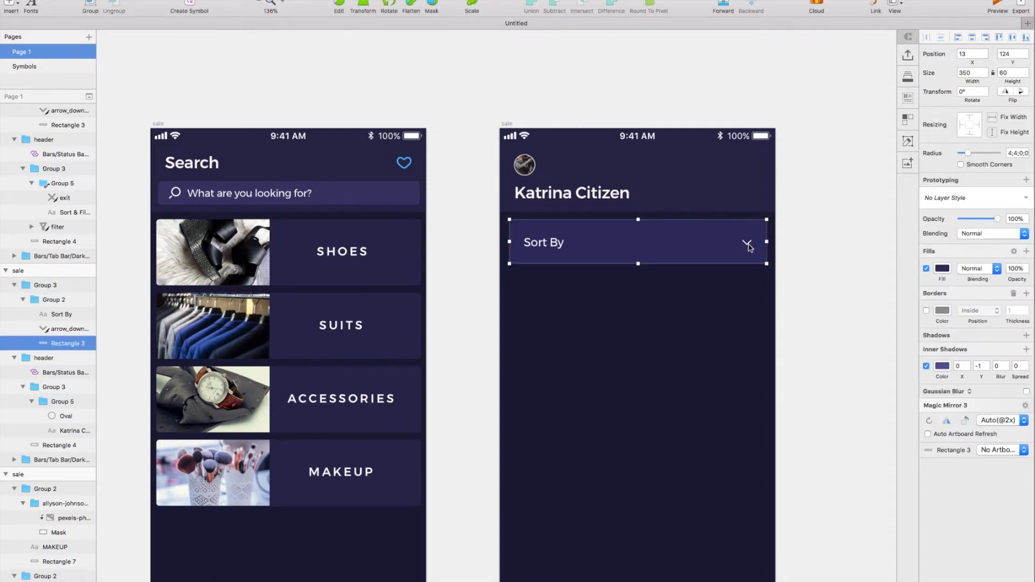
{"action": "left_click", "coordinate": [22, 300]}
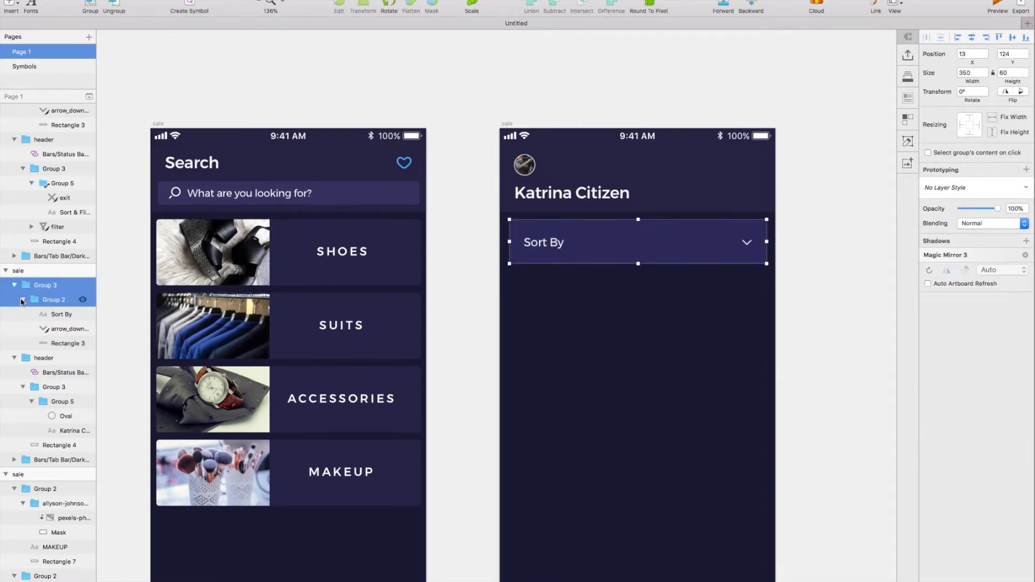
{"action": "left_click", "coordinate": [22, 300]}
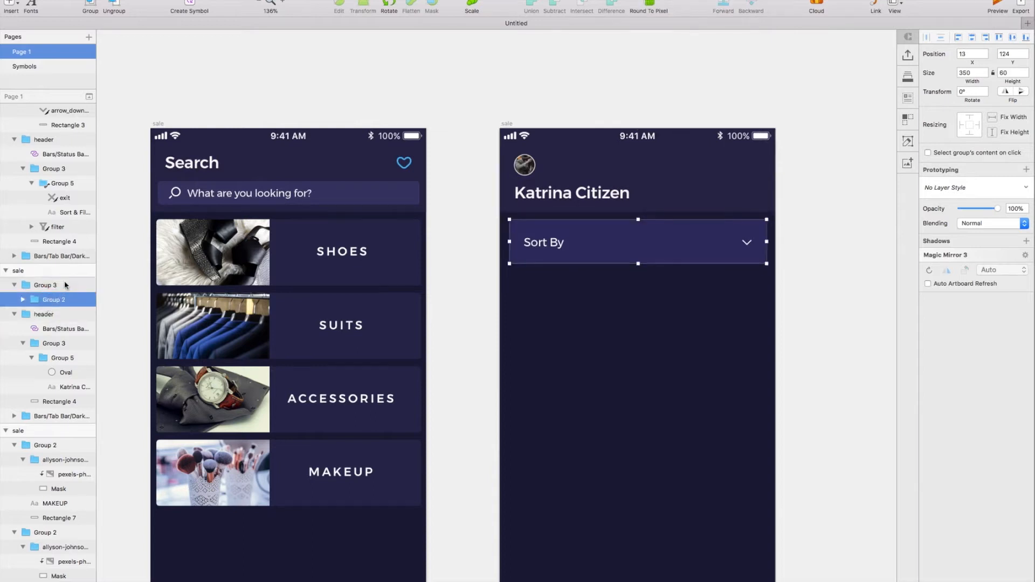
{"action": "left_click_drag", "start_coordinate": [57, 281], "coordinate": [57, 278]}
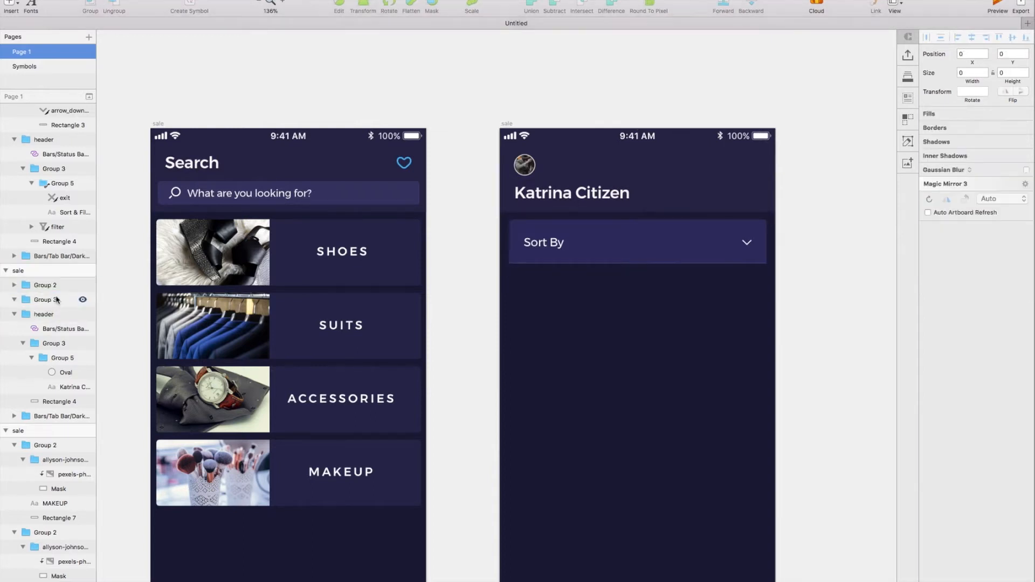
- Paste the person icon into the Sort By row and align it vertically with the row's background rectangle
{"action": "double_click", "coordinate": [554, 246]}
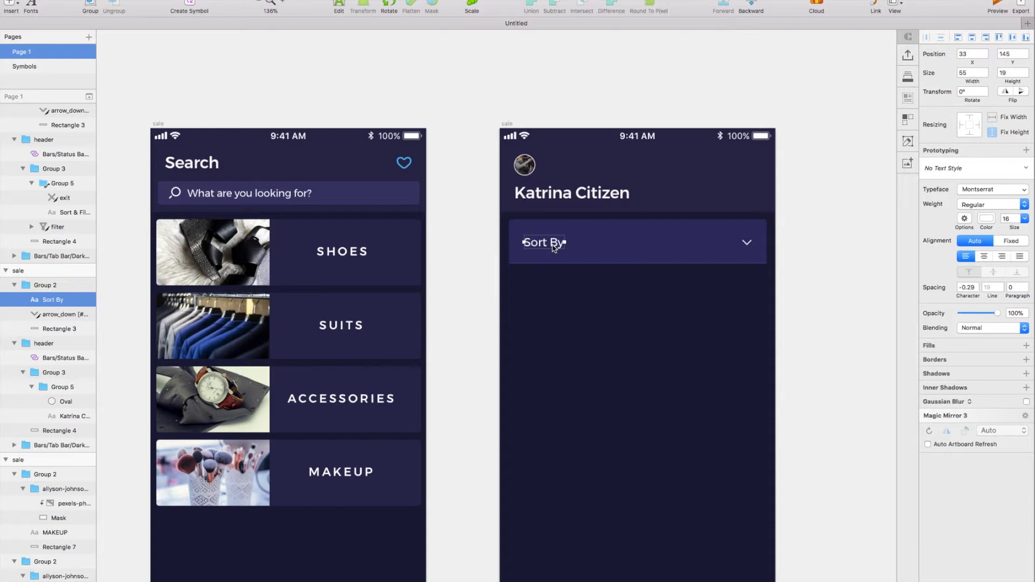
{"action": "left_click", "coordinate": [573, 238]}
{"action": "key", "text": "super+v"}
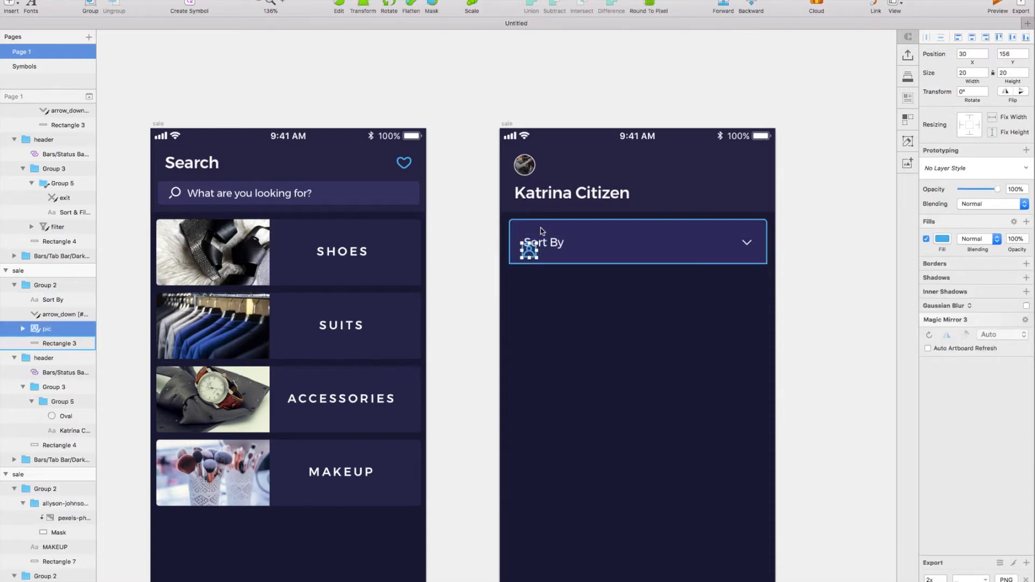
{"action": "left_click", "coordinate": [541, 231], "text": "shift"}
{"action": "left_click", "coordinate": [294, 0]}
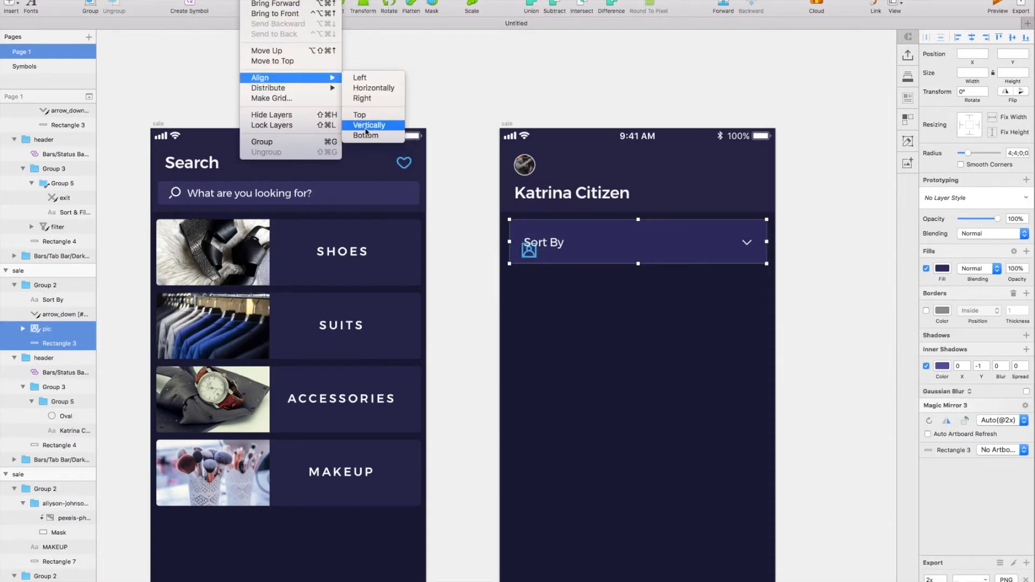
{"action": "left_click", "coordinate": [372, 130]}
{"action": "left_click", "coordinate": [471, 82]}
- Change the Sort By label to "My Details", placed beside the icon, and delete the row's down arrow
{"action": "double_click", "coordinate": [558, 246]}
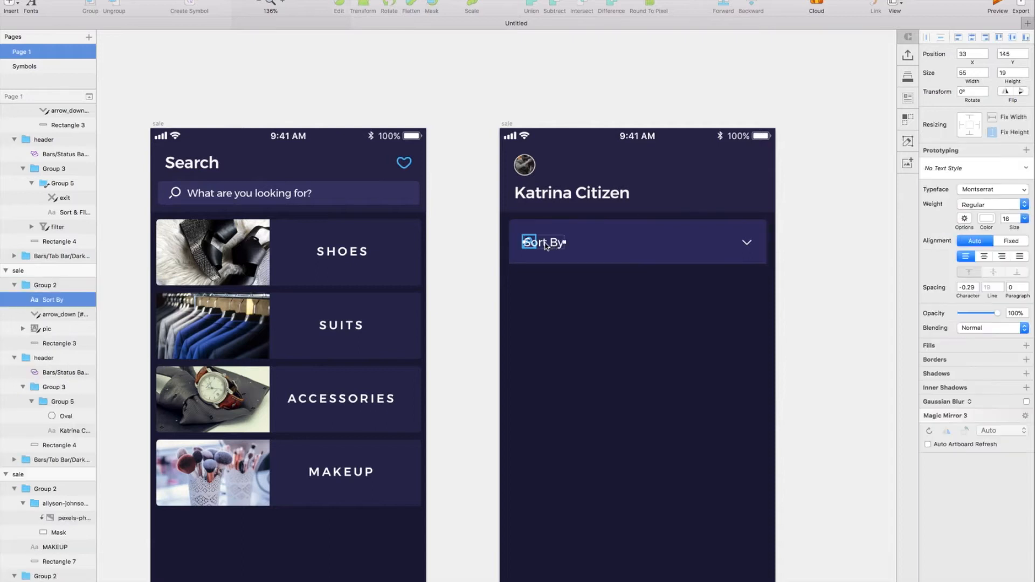
{"action": "type", "text": "My Details"}
{"action": "left_click", "coordinate": [747, 245]}
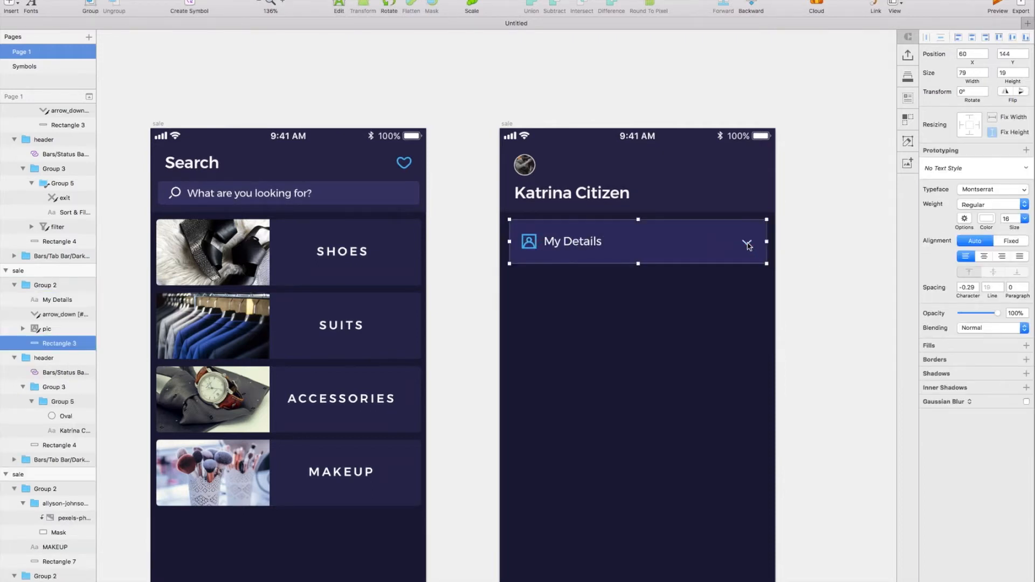
{"action": "left_click", "coordinate": [747, 245]}
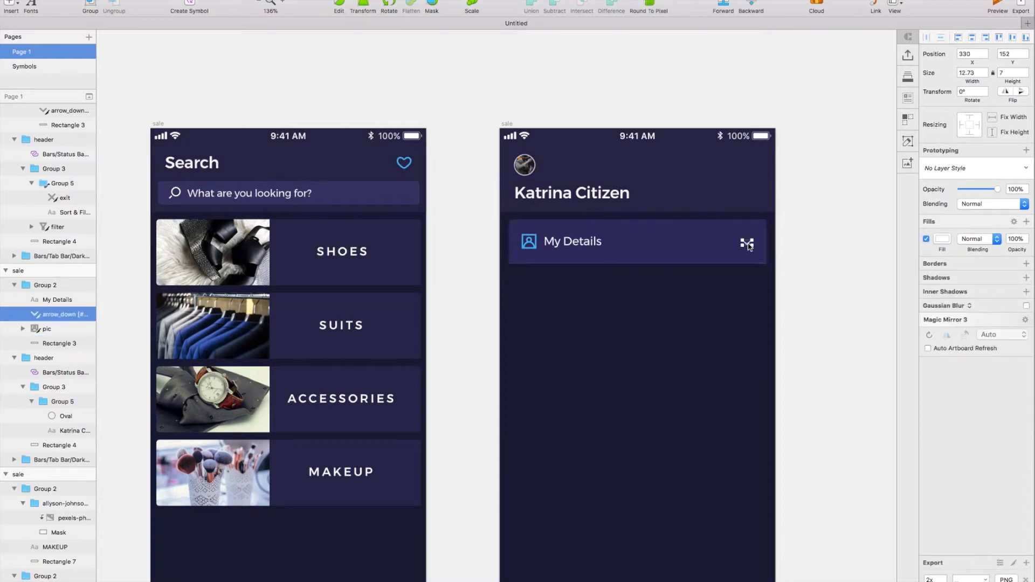
{"action": "key", "text": "BackSpace"}
- Duplicate the My Details row and place the copy directly beneath the original
{"action": "left_click", "coordinate": [705, 238]}
{"action": "scroll", "coordinate": [707, 238], "scroll_direction": "right", "scroll_amount": 2}
{"action": "key", "text": "super+d"}
{"action": "left_click_drag", "start_coordinate": [642, 247], "coordinate": [647, 286]}
- Set the duplicate row's background corner radius to 0 and change its label to "Payment Methods"
{"action": "double_click", "coordinate": [667, 289]}
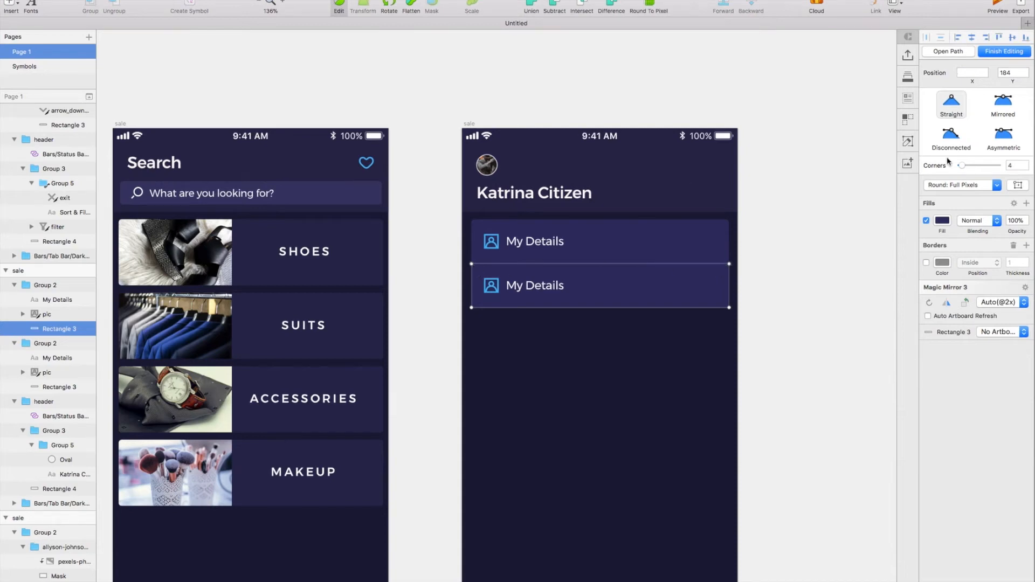
{"action": "key", "text": "Escape"}
{"action": "scroll", "coordinate": [694, 342], "scroll_direction": "right", "scroll_amount": 2}
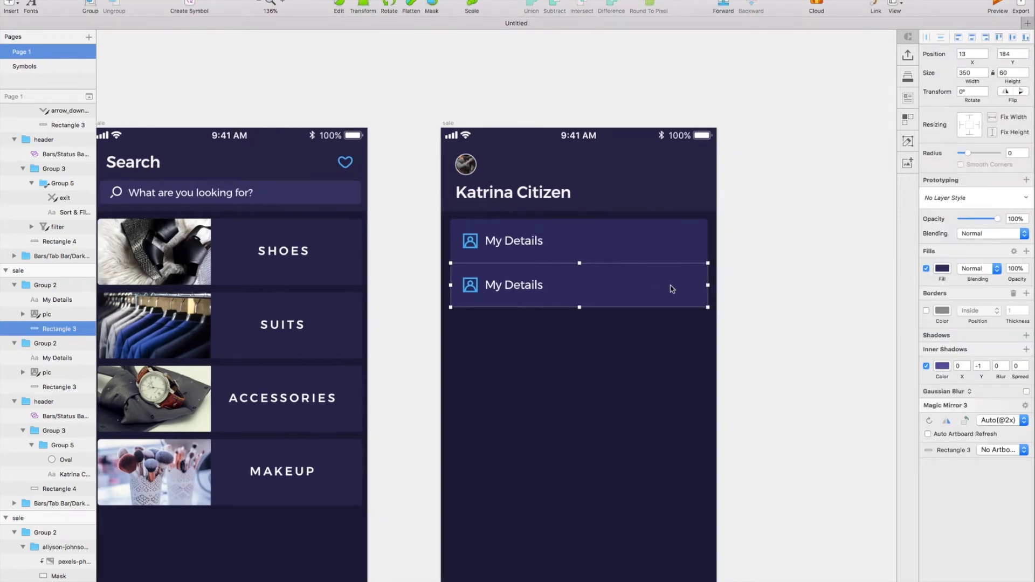
{"action": "double_click", "coordinate": [524, 291]}
{"action": "type", "text": "Payment Methods"}
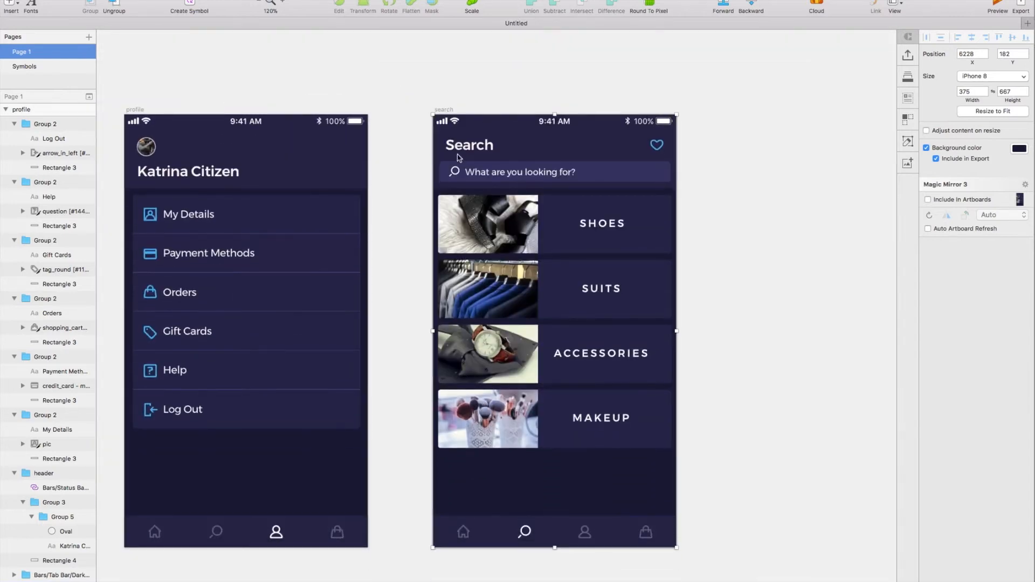
- Change the duplicated Search screen's title to "My Bag" and delete the heart icon from its header
{"action": "left_click", "coordinate": [461, 151]}
{"action": "double_click", "coordinate": [461, 151]}
{"action": "type", "text": "My Bag"}
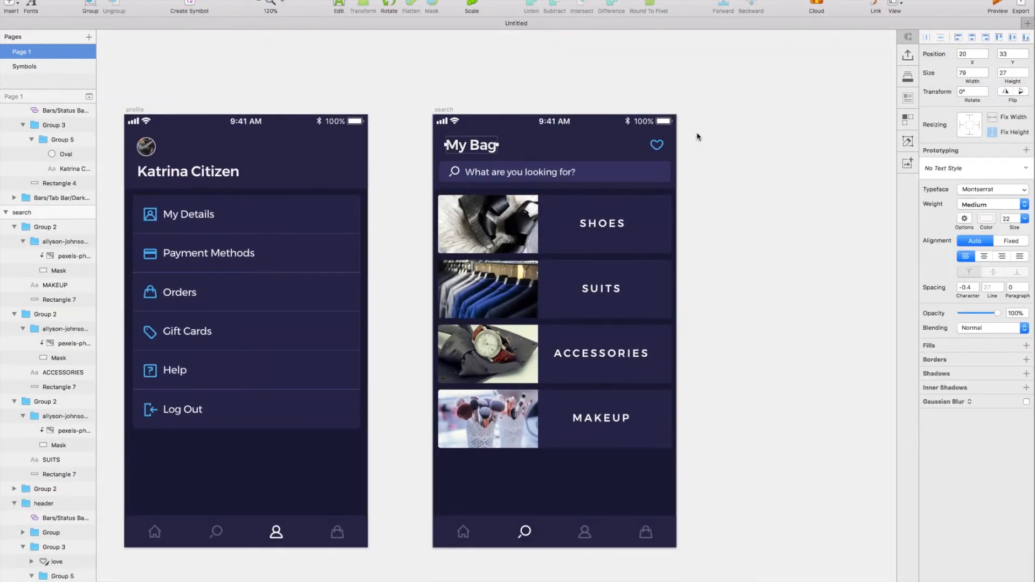
{"action": "left_click", "coordinate": [659, 145], "text": "super"}
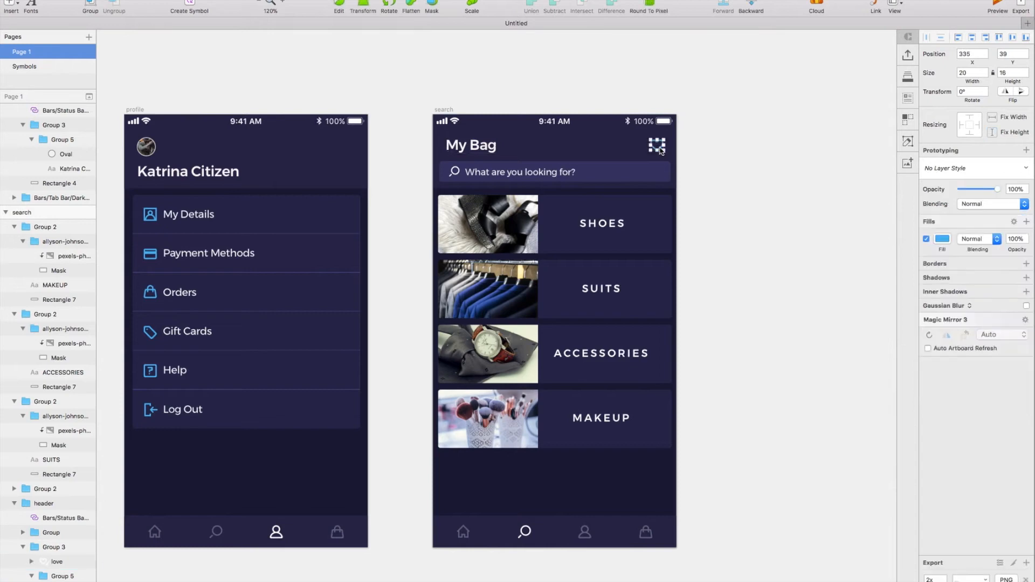
{"action": "key", "text": "Delete"}
- Duplicate the My Bag title at the opposite end of the header as right-aligned, size 14, Regular weight text
{"action": "double_click", "coordinate": [483, 151]}
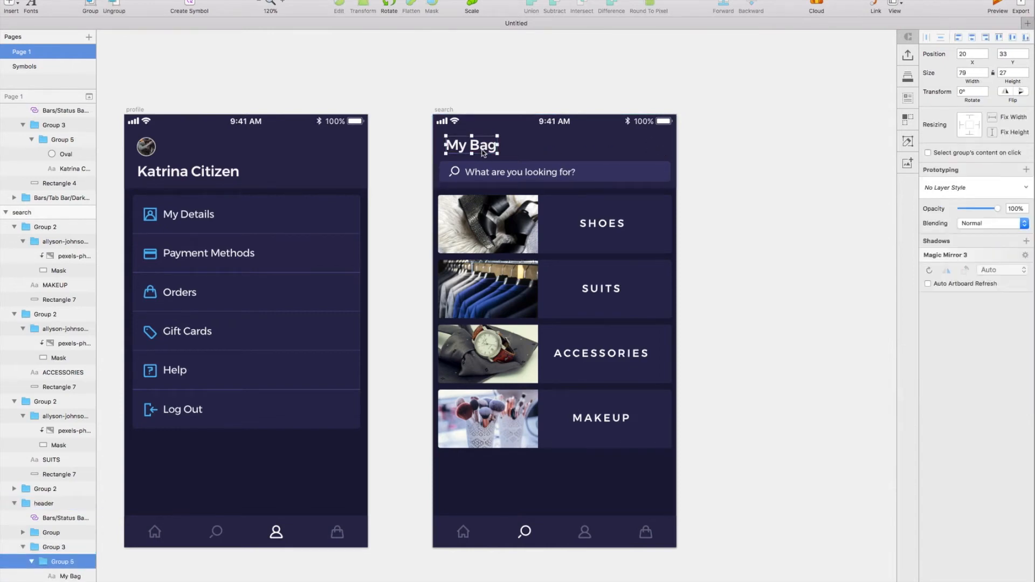
{"action": "left_click", "coordinate": [484, 153]}
{"action": "left_click_drag", "start_coordinate": [486, 151], "coordinate": [652, 152]}
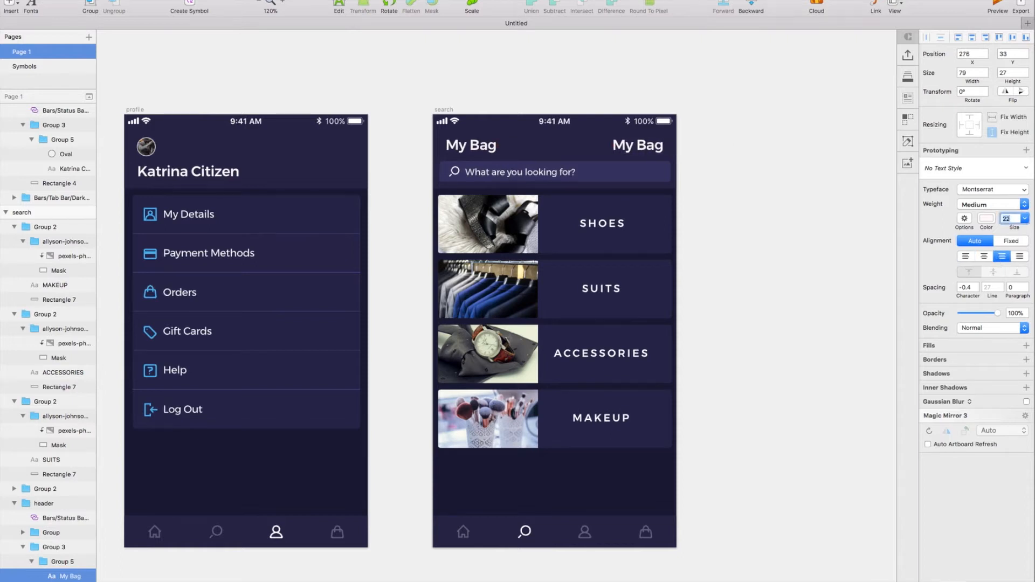
{"action": "left_click", "coordinate": [1000, 208]}
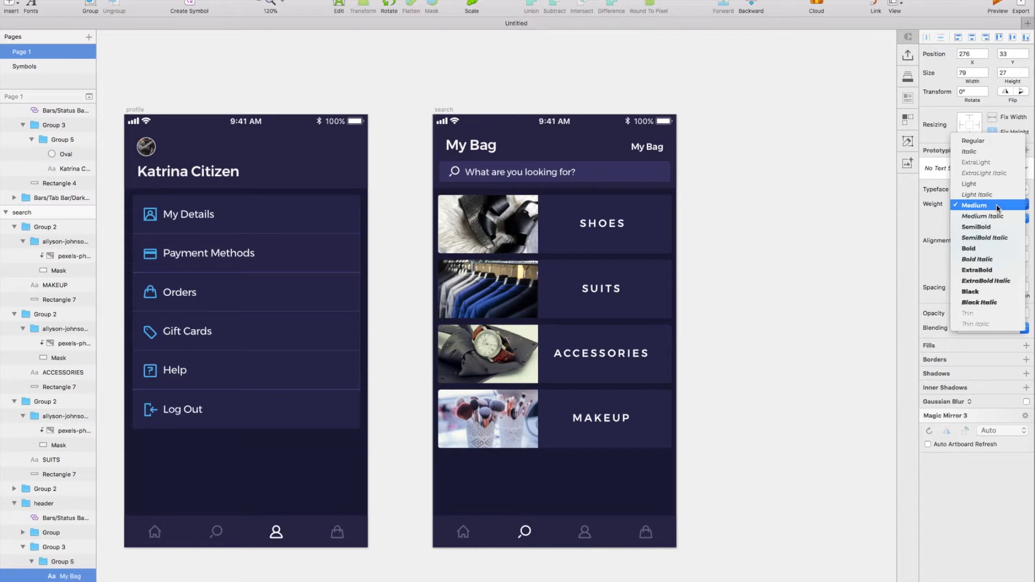
{"action": "left_click", "coordinate": [986, 142]}
- Change the duplicated title's text to "Total of 3 items at $129.95"
{"action": "double_click", "coordinate": [648, 147]}
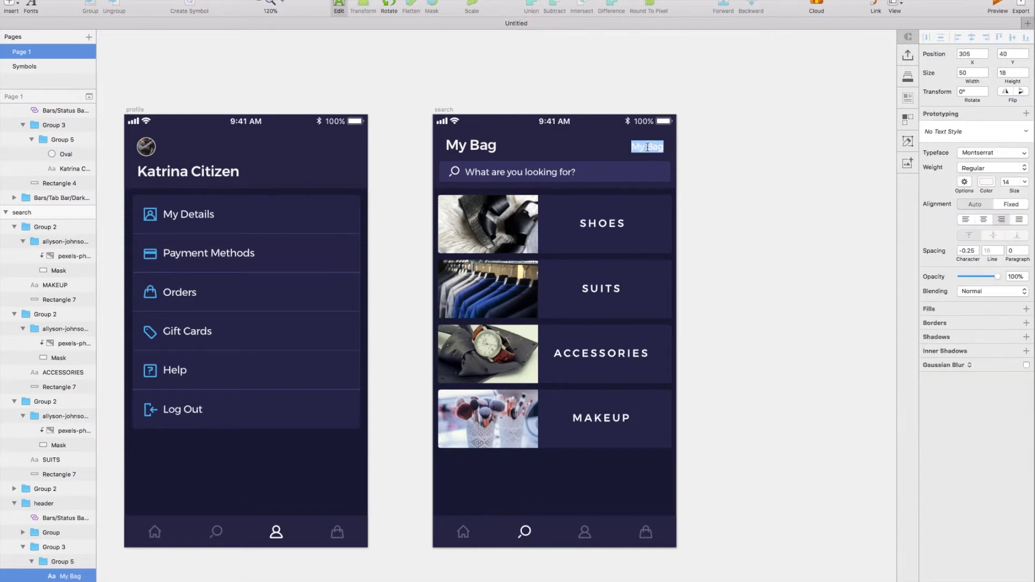
{"action": "type", "text": "Total of 3 items at $129.95"}
{"action": "key", "text": "Escape"}
- Fill the My Bag search bar's rectangle with the blue document color 4EB9F1 and delete its search icon
{"action": "double_click", "coordinate": [571, 175]}
{"action": "left_click", "coordinate": [617, 174]}
{"action": "left_click", "coordinate": [944, 269]}
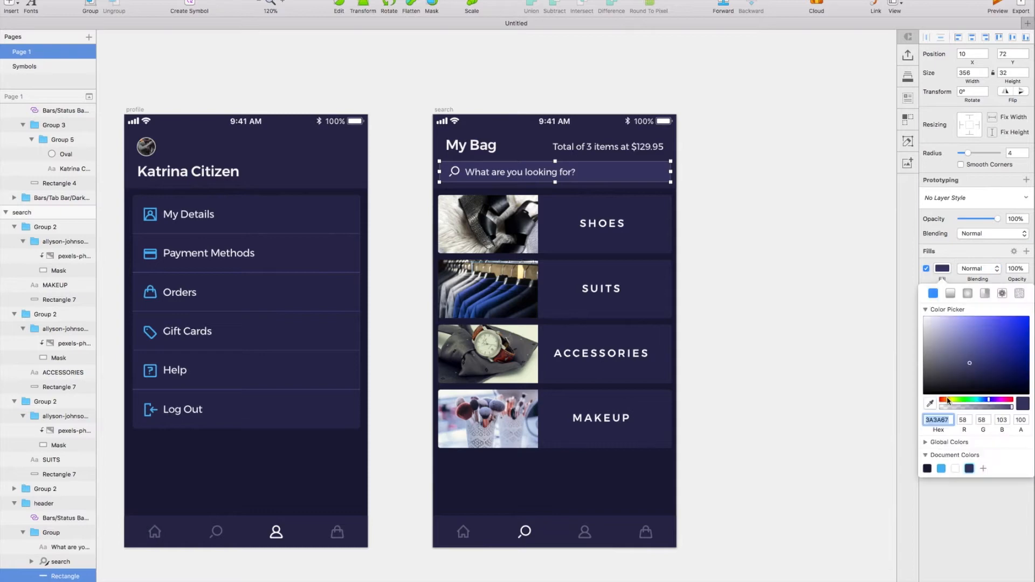
{"action": "left_click", "coordinate": [941, 469]}
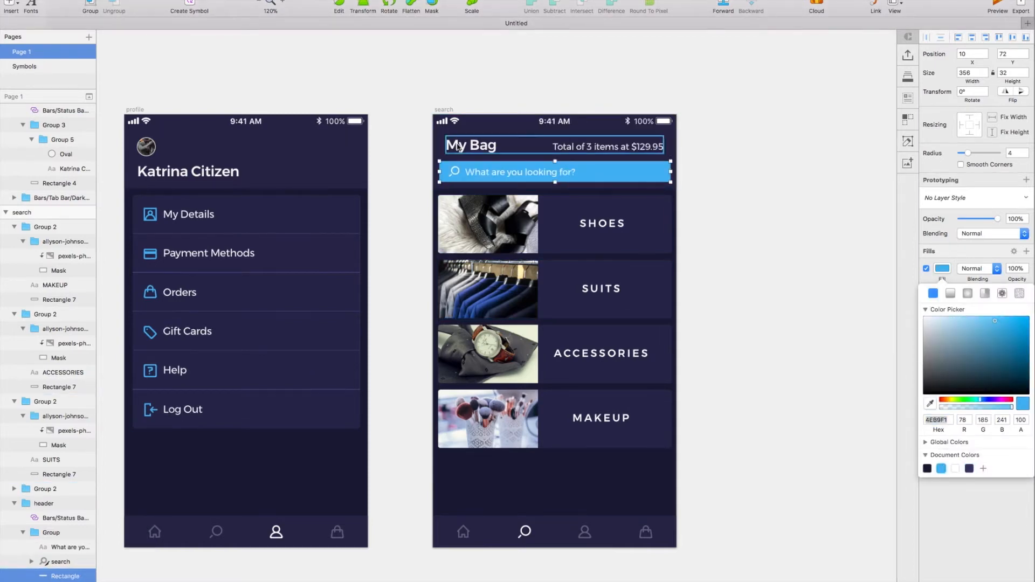
{"action": "left_click", "coordinate": [454, 175]}
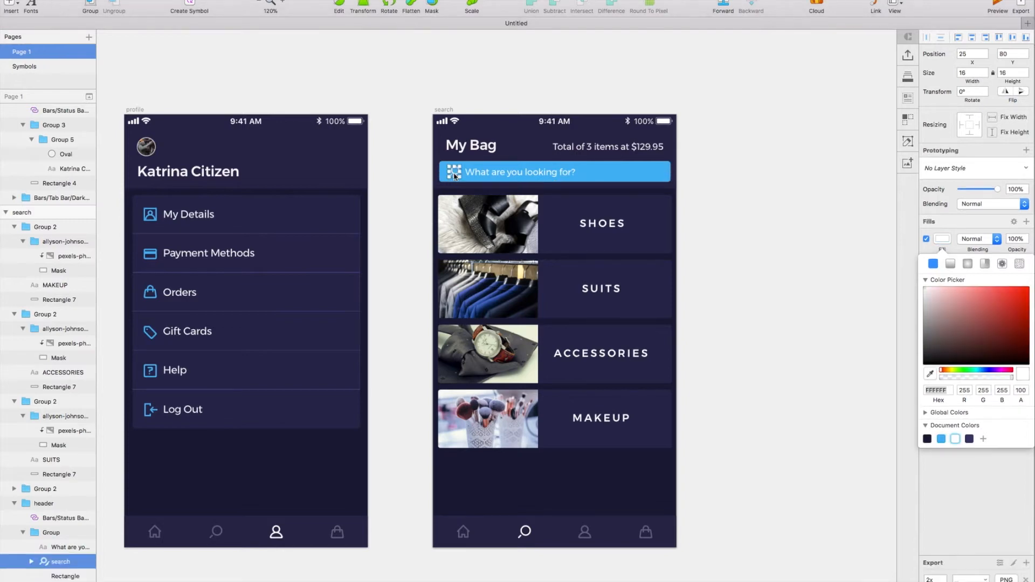
{"action": "key", "text": "Delete"}
- Center the placeholder text in the blue bar and change it to "Tap here to Checkout"
{"action": "left_click", "coordinate": [492, 172]}
{"action": "double_click", "coordinate": [489, 173]}
{"action": "left_click_drag", "start_coordinate": [489, 175], "coordinate": [512, 173]}
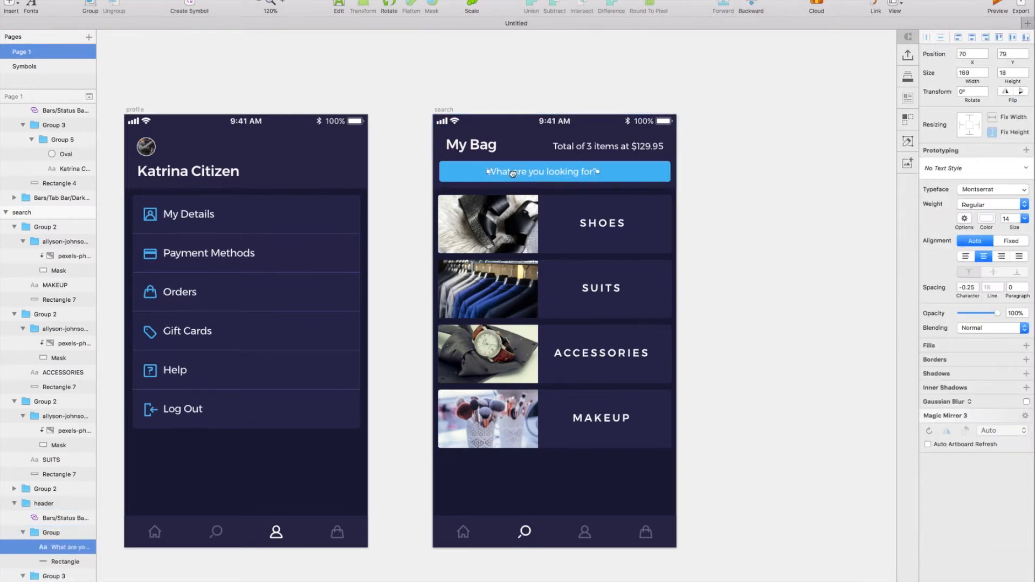
{"action": "double_click", "coordinate": [523, 173]}
{"action": "key", "text": "super+a"}
{"action": "type", "text": "Tap here to search"}
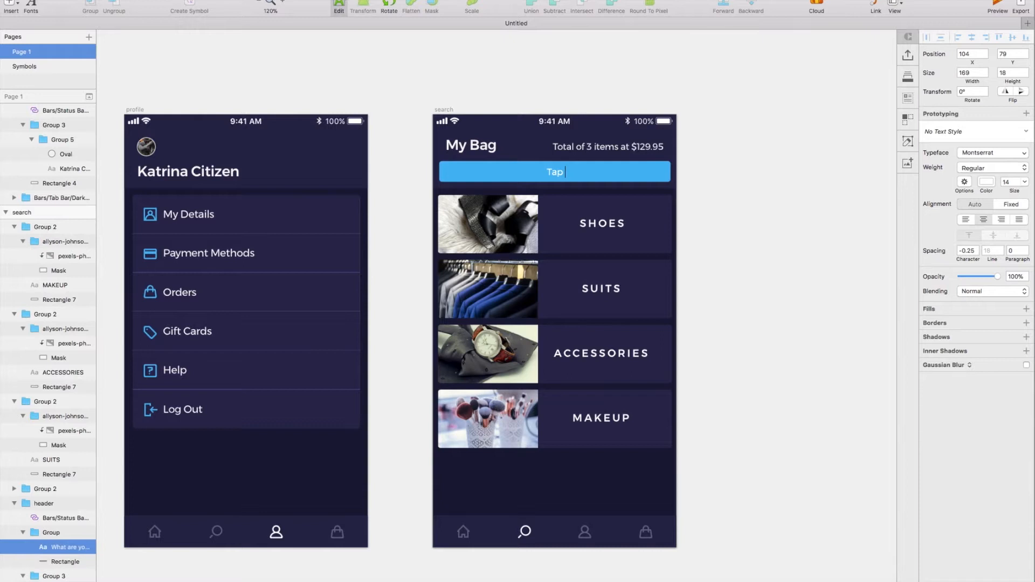
- Color the checkout label with the artboard's dark background color and give it a heavier font weight
{"action": "left_click", "coordinate": [792, 115]}
{"action": "key", "text": "ctrl+c"}
{"action": "left_click", "coordinate": [579, 491]}
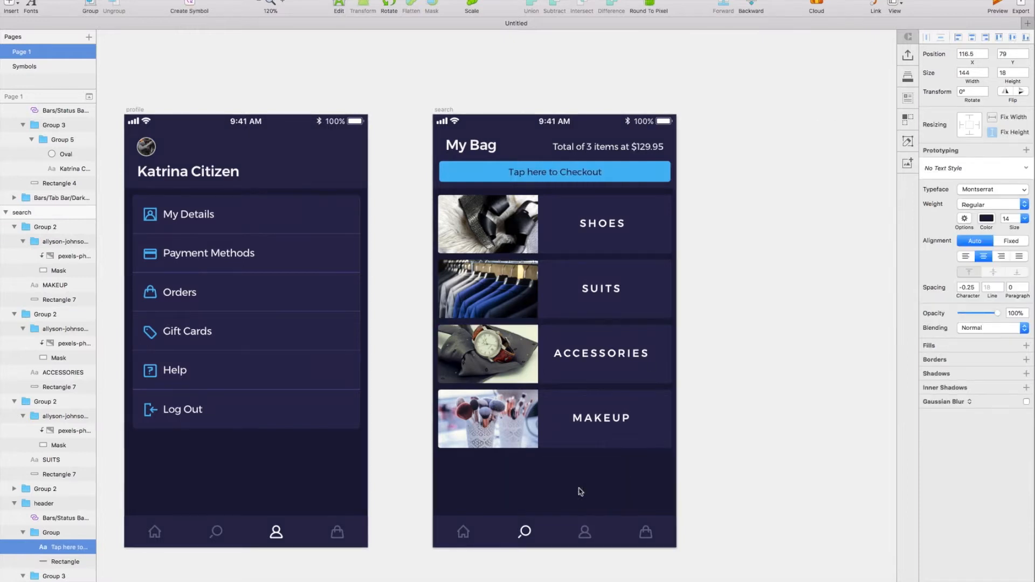
{"action": "left_click", "coordinate": [981, 210]}
{"action": "left_click", "coordinate": [974, 274]}
{"action": "left_click", "coordinate": [776, 221]}
- Delete the Shoes, Suits, Accessories and Makeup rows from the My Bag screen
{"action": "scroll", "coordinate": [808, 238], "scroll_direction": "right", "scroll_amount": 3}
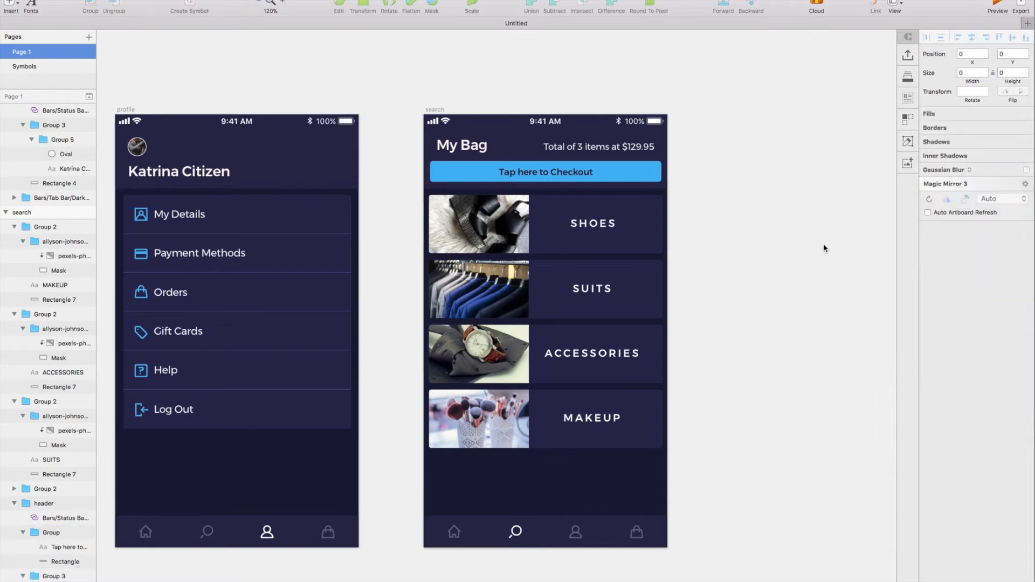
{"action": "left_click", "coordinate": [584, 224]}
{"action": "scroll", "coordinate": [582, 269], "scroll_direction": "left", "scroll_amount": 3}
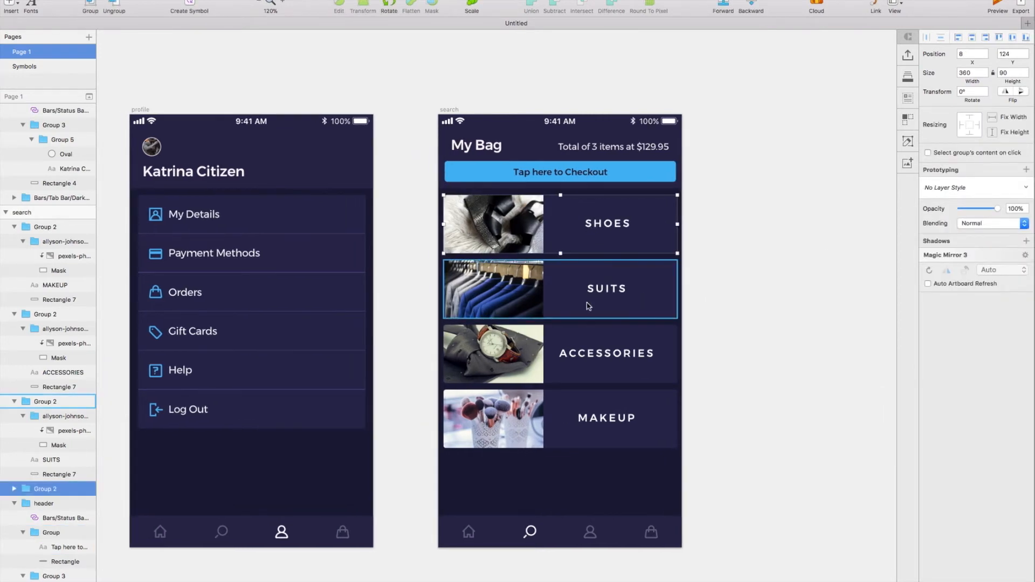
{"action": "left_click", "coordinate": [582, 291], "text": "shift"}
{"action": "left_click", "coordinate": [578, 419], "text": "shift"}
{"action": "key", "text": "Delete"}
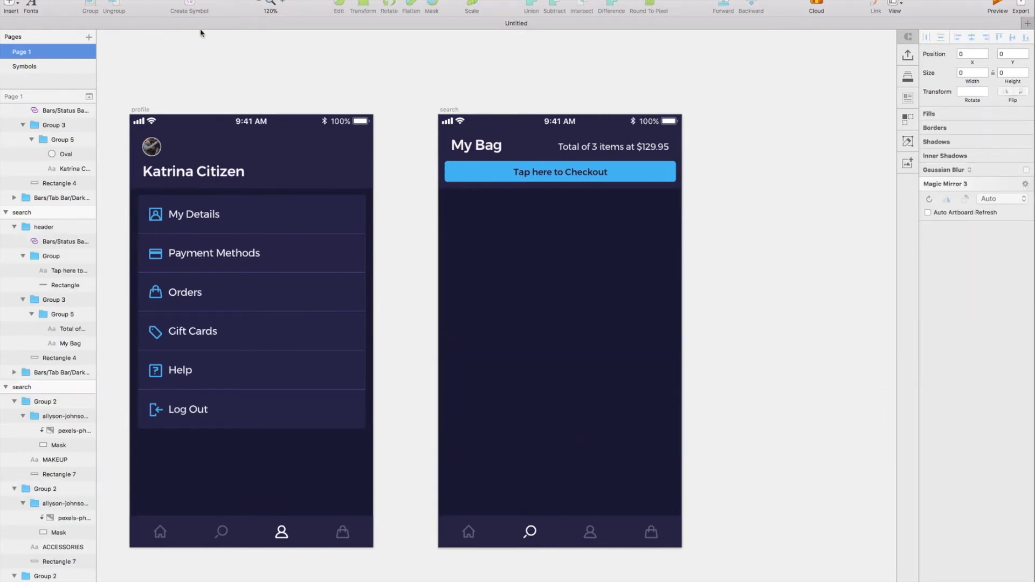
- Draw a rounded rectangle about 352 by 224 below the checkout button and turn off its border
{"action": "left_click", "coordinate": [10, 5]}
{"action": "mouse_move", "coordinate": [35, 16]}
{"action": "left_click", "coordinate": [148, 74]}
{"action": "left_click_drag", "start_coordinate": [448, 206], "coordinate": [676, 350]}
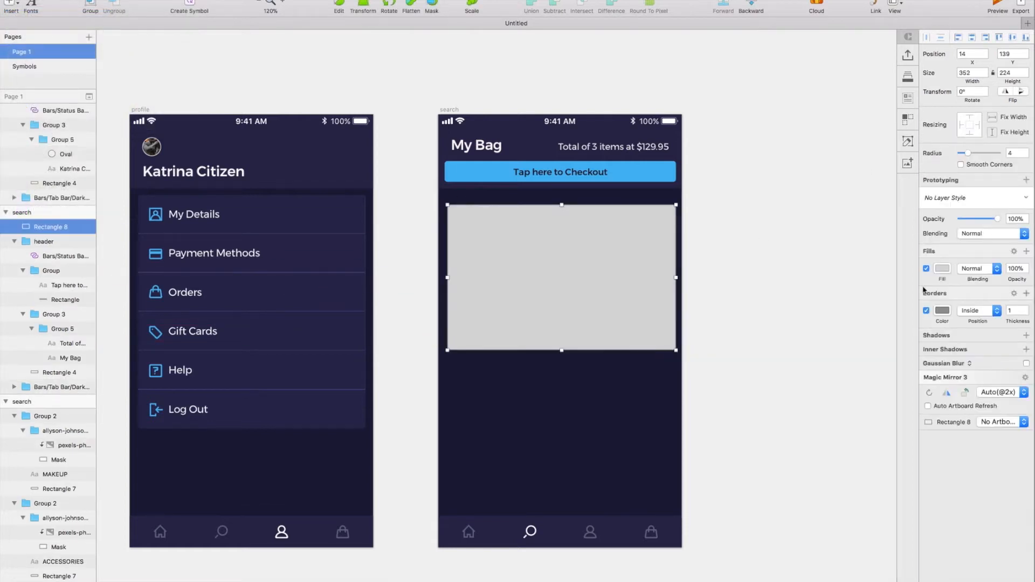
{"action": "left_click", "coordinate": [926, 311]}
- Set the new rectangle's size to 360 by 140 and position it at X 8, Y 124
{"action": "type", "text": "360"}
{"action": "key", "text": "Tab"}
{"action": "type", "text": "140"}
{"action": "key", "text": "Return"}
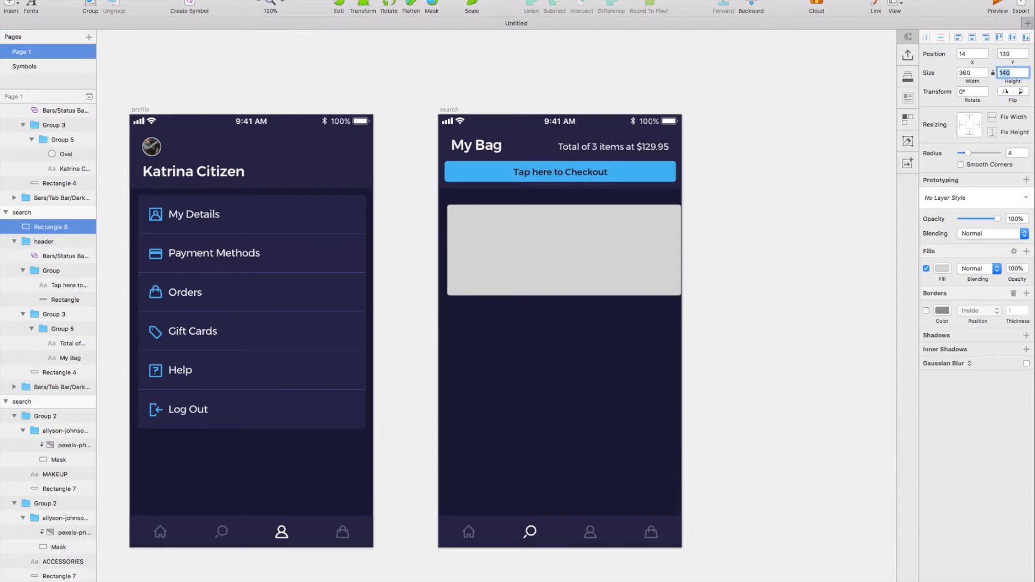
{"action": "left_click_drag", "start_coordinate": [627, 253], "coordinate": [623, 237]}
{"action": "key", "text": "shift+Down"}
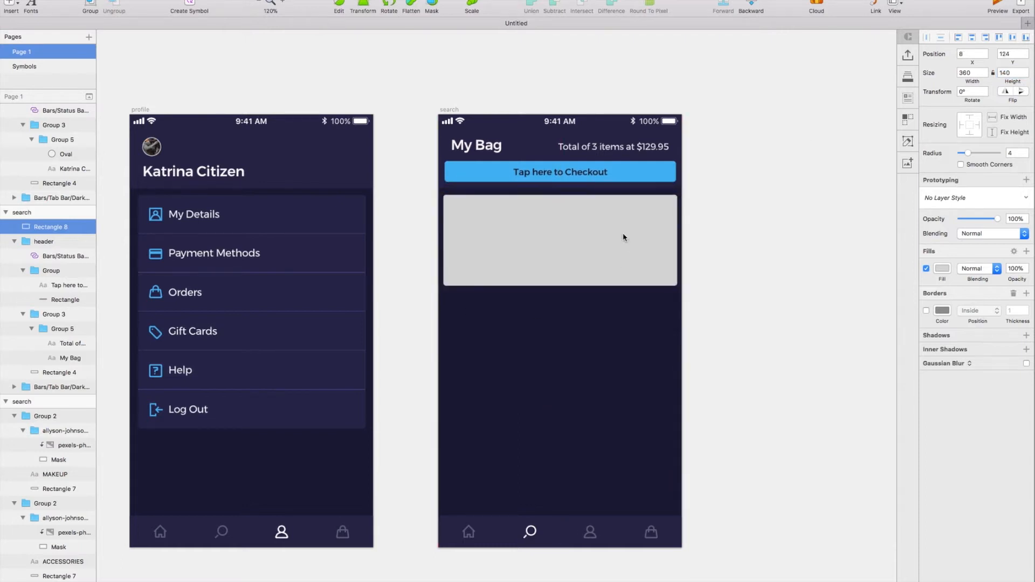
- Fill the rectangle with the profile rows' color 2A2A4F and narrow a duplicate of it to 180 wide
{"action": "left_click", "coordinate": [946, 272]}
{"action": "key", "text": "ctrl+c"}
{"action": "left_click", "coordinate": [310, 417]}
{"action": "scroll", "coordinate": [668, 399], "scroll_direction": "right", "scroll_amount": 2}
{"action": "scroll", "coordinate": [667, 399], "scroll_direction": "left", "scroll_amount": 3}
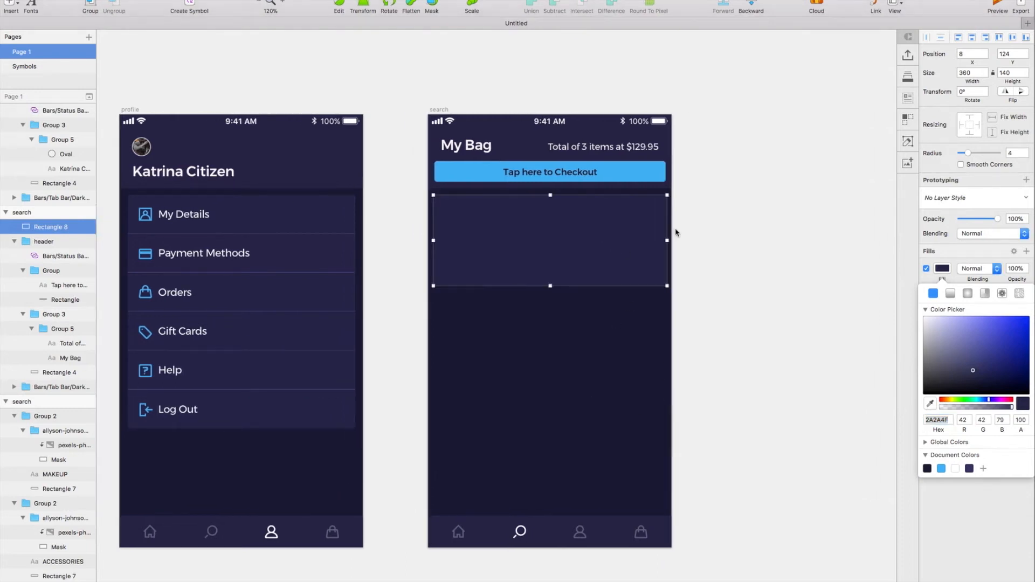
{"action": "key", "text": "super+d"}
{"action": "left_click_drag", "start_coordinate": [668, 239], "coordinate": [553, 240]}
- Copy the Shoes photo from the Search screen onto the My Bag card and shift it to cover the narrow rectangle
{"action": "scroll", "coordinate": [554, 241], "scroll_direction": "left", "scroll_amount": 10}
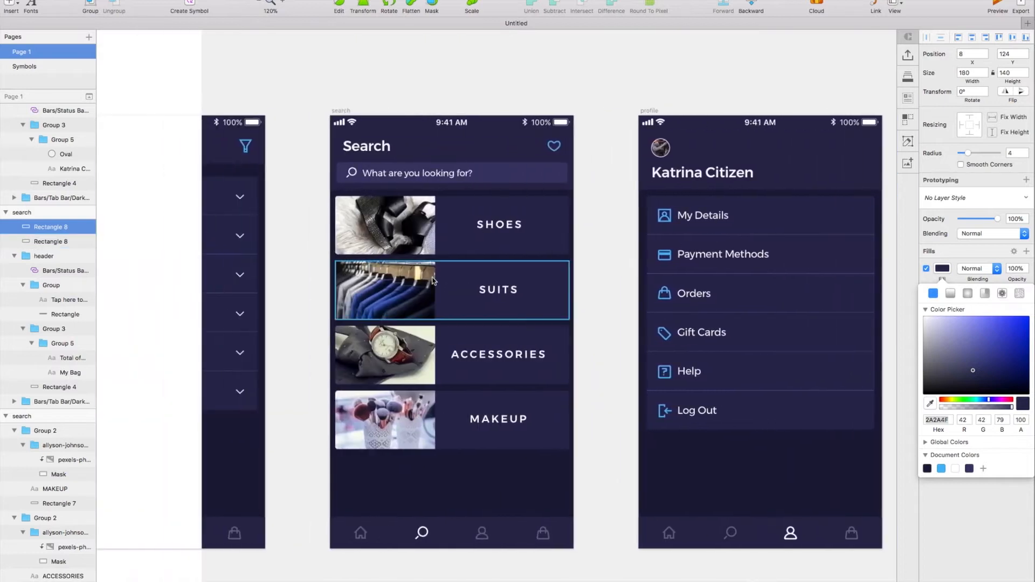
{"action": "left_click", "coordinate": [497, 250]}
{"action": "scroll", "coordinate": [498, 251], "scroll_direction": "right", "scroll_amount": 10}
{"action": "double_click", "coordinate": [256, 219]}
{"action": "scroll", "coordinate": [257, 218], "scroll_direction": "right", "scroll_amount": 12}
{"action": "left_click", "coordinate": [506, 236]}
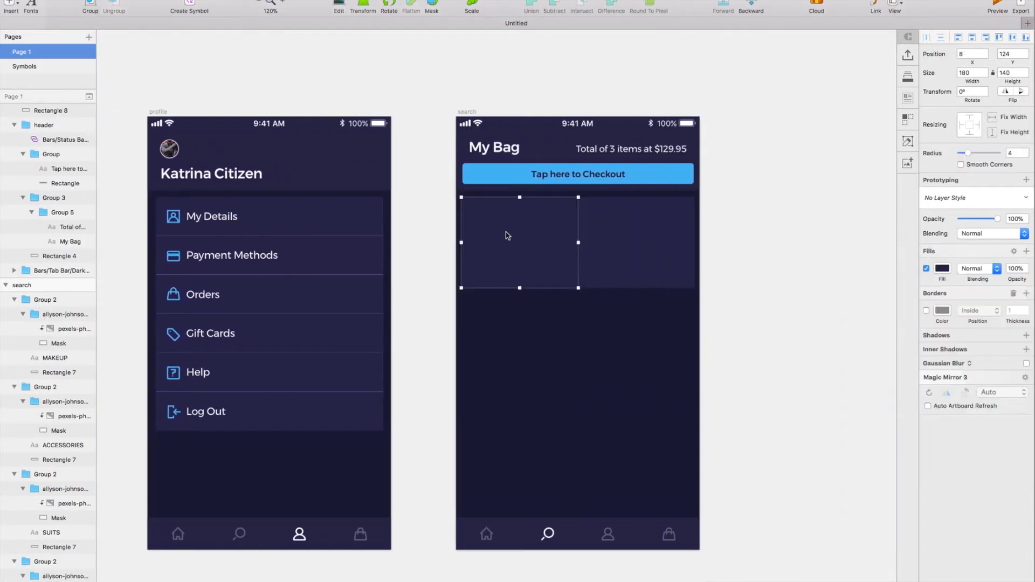
{"action": "key", "text": "super+v"}
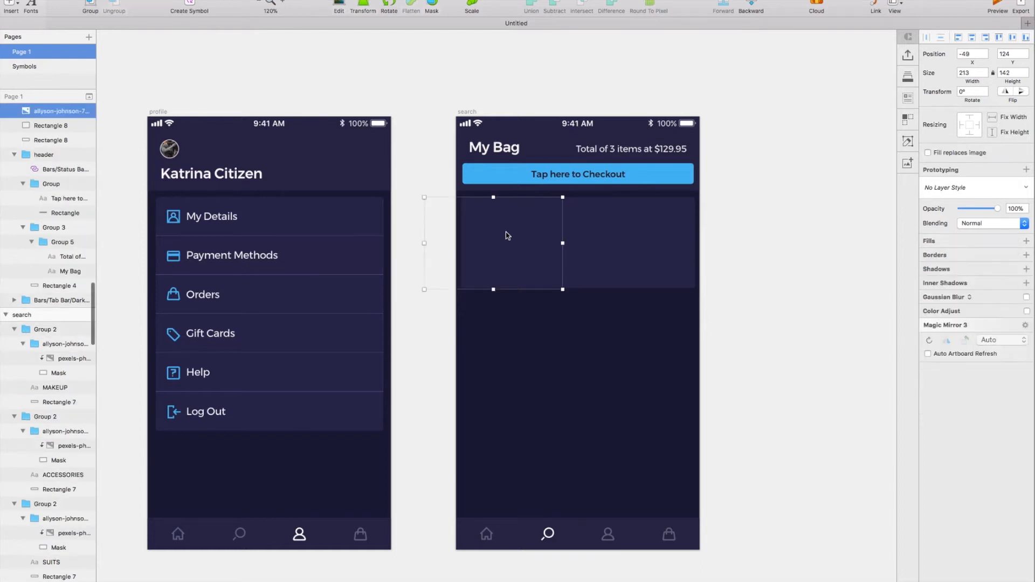
{"action": "left_click_drag", "start_coordinate": [497, 238], "coordinate": [513, 238]}
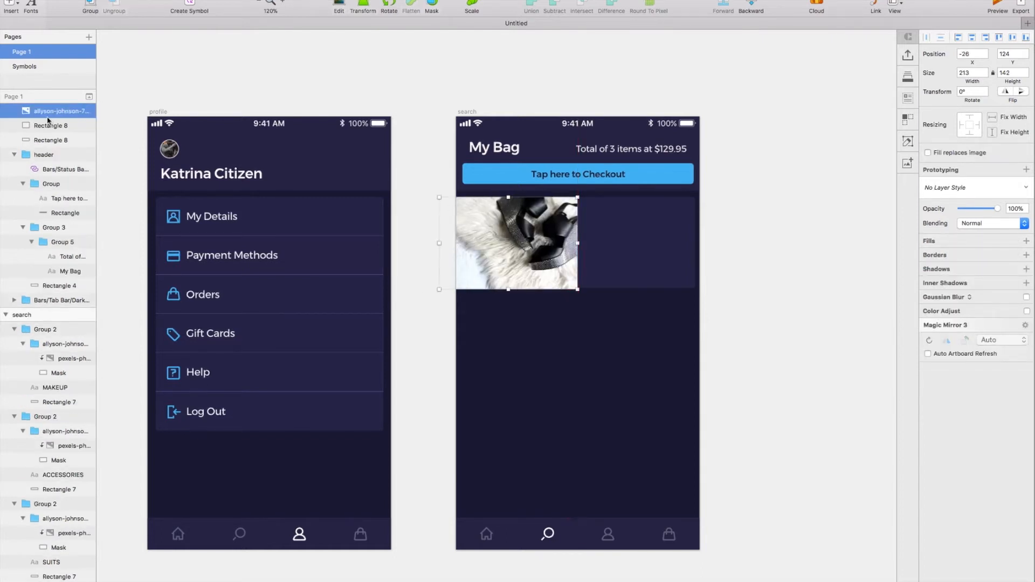
- Mask the shoes photo with the 180 by 140 rectangle and select the masked group
{"action": "left_click", "coordinate": [49, 126], "text": "shift"}
{"action": "right_click", "coordinate": [49, 127]}
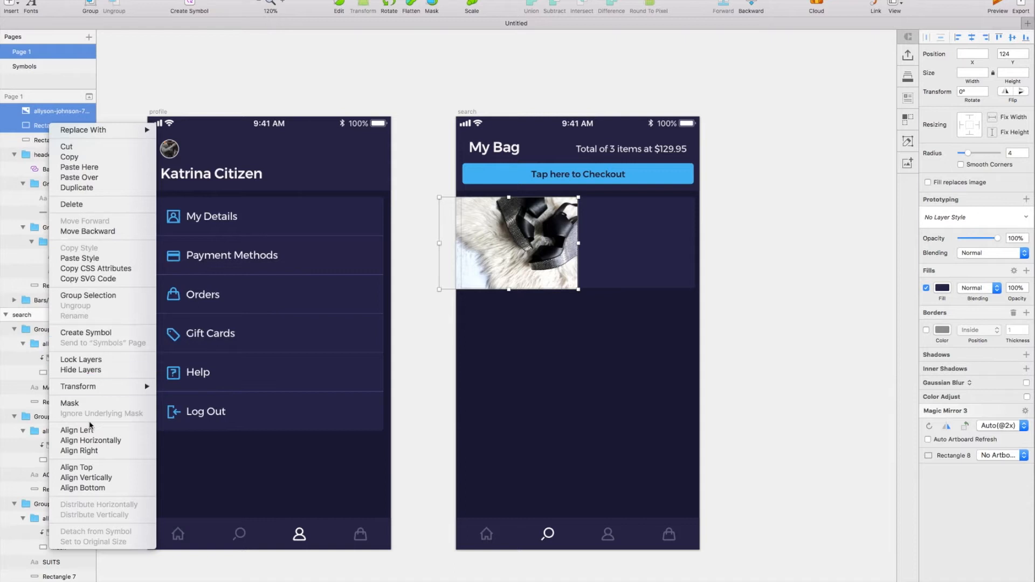
{"action": "left_click", "coordinate": [94, 404]}
{"action": "scroll", "coordinate": [517, 397], "scroll_direction": "right", "scroll_amount": 5}
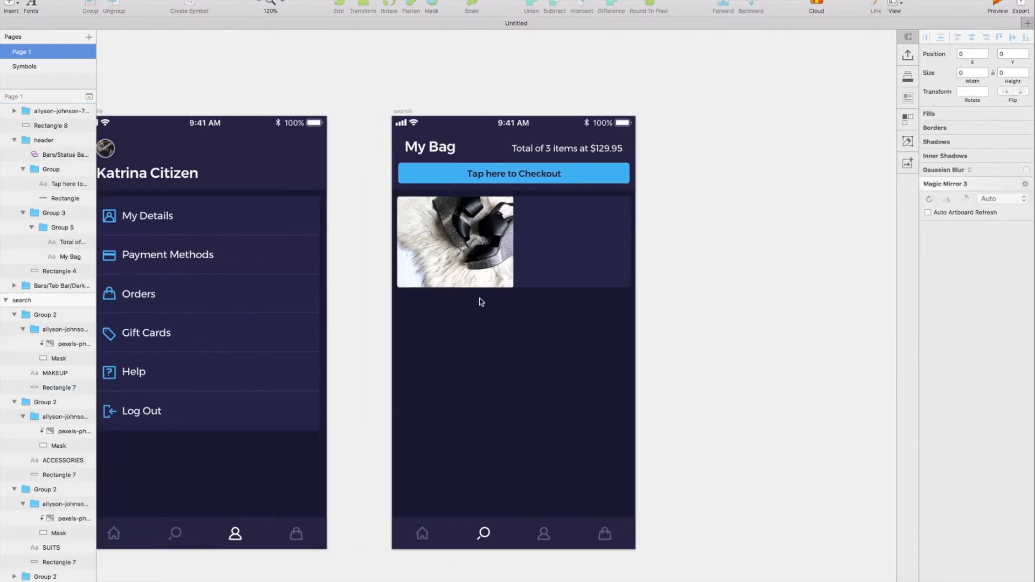
{"action": "left_click", "coordinate": [456, 247]}
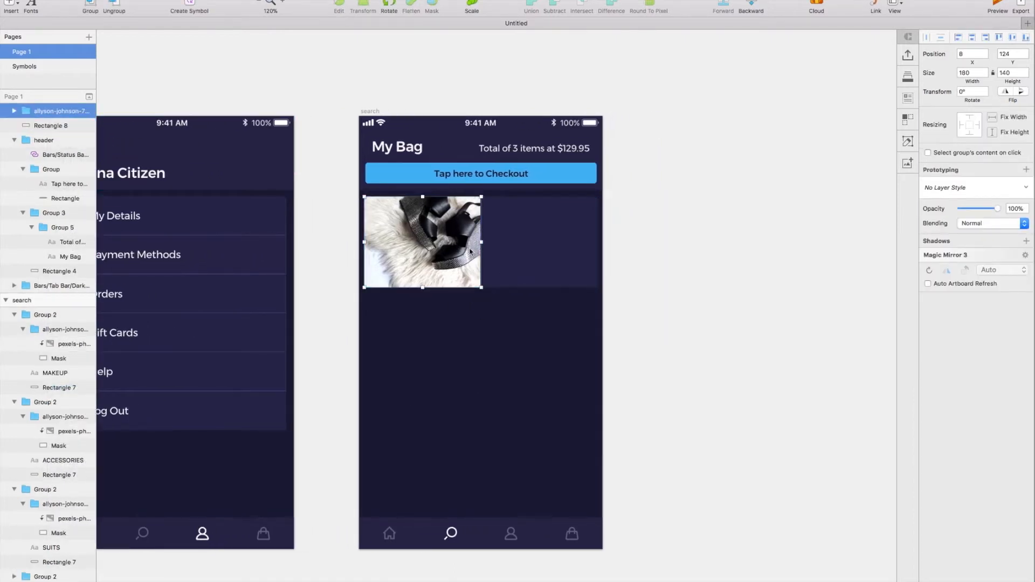
- Hide the shoes photo inside its masked group and square off the mask's two right corners, keeping radius 4 on the left ones
{"action": "double_click", "coordinate": [440, 242]}
{"action": "left_click", "coordinate": [82, 125]}
{"action": "double_click", "coordinate": [442, 225]}
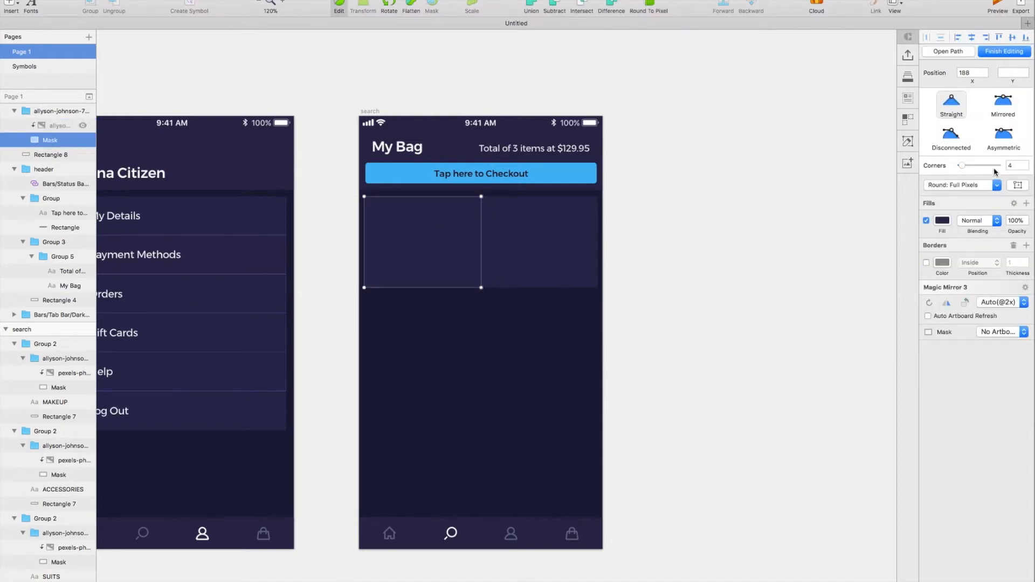
{"action": "key", "text": "Escape"}
{"action": "key", "text": "Escape"}
{"action": "key", "text": "Escape"}
- Make the shoes photo inside the masked group visible again, leaving the card background rectangle shown
{"action": "left_click", "coordinate": [82, 125]}
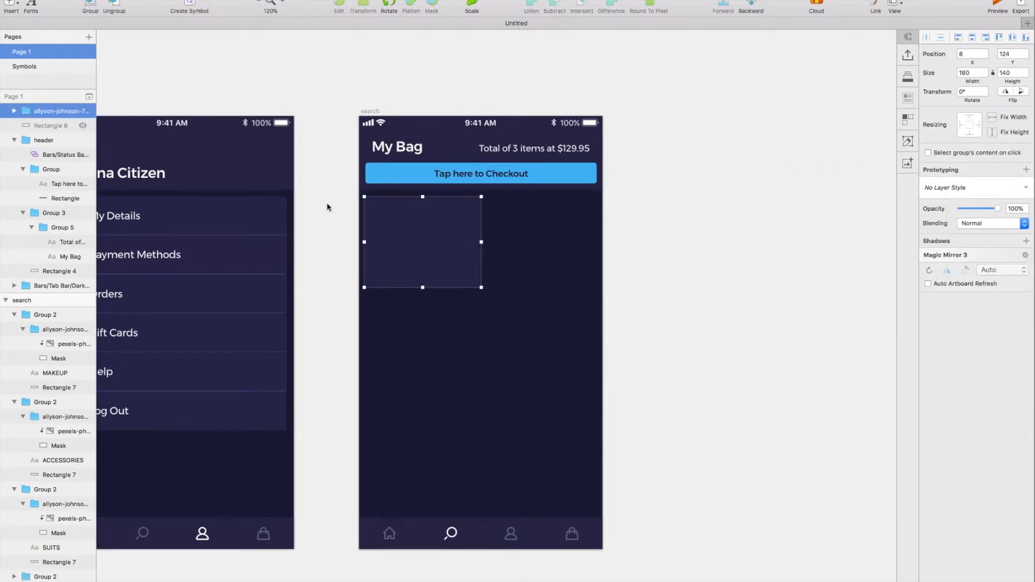
{"action": "scroll", "coordinate": [314, 211], "scroll_direction": "right", "scroll_amount": 2}
{"action": "left_click", "coordinate": [82, 127]}
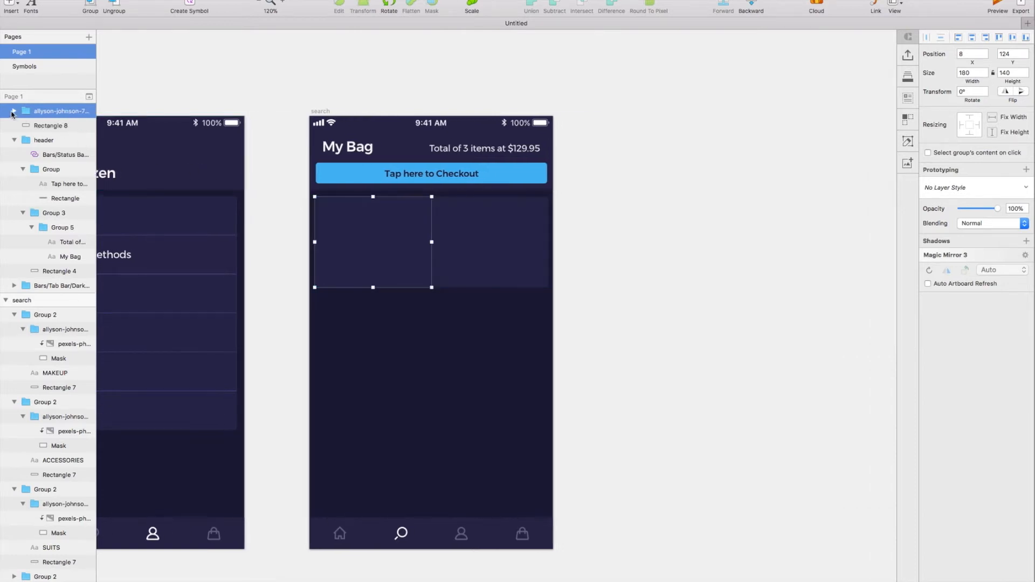
{"action": "left_click", "coordinate": [14, 111]}
{"action": "left_click", "coordinate": [82, 125]}
{"action": "left_click", "coordinate": [14, 111]}
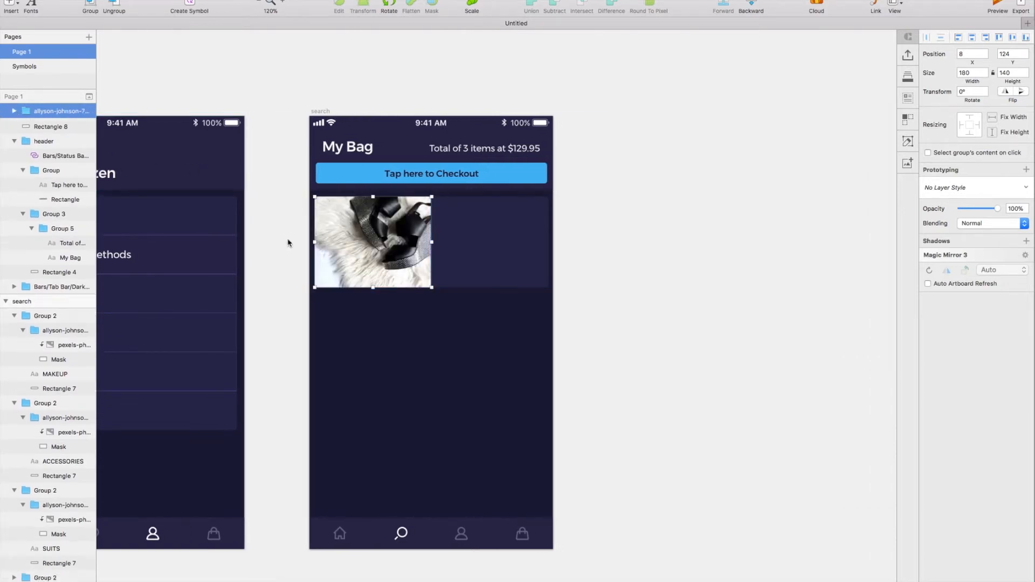
- Add a 14-point Montserrat Medium text layer on the empty right part of the card and color it white
{"action": "scroll", "coordinate": [313, 246], "scroll_direction": "up", "scroll_amount": 2}
{"action": "left_click", "coordinate": [560, 273]}
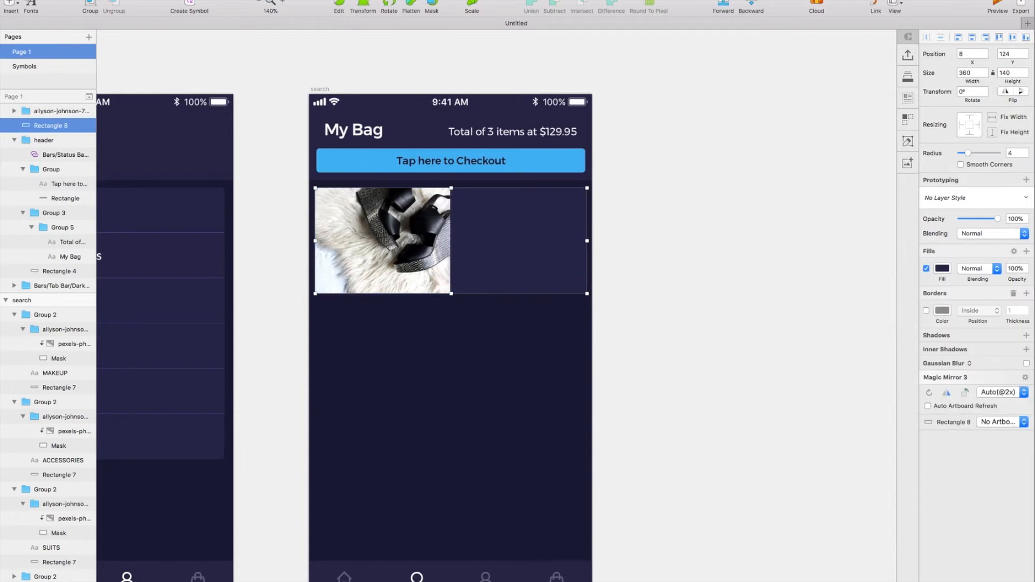
{"action": "left_click", "coordinate": [7, 5]}
{"action": "left_click", "coordinate": [38, 67]}
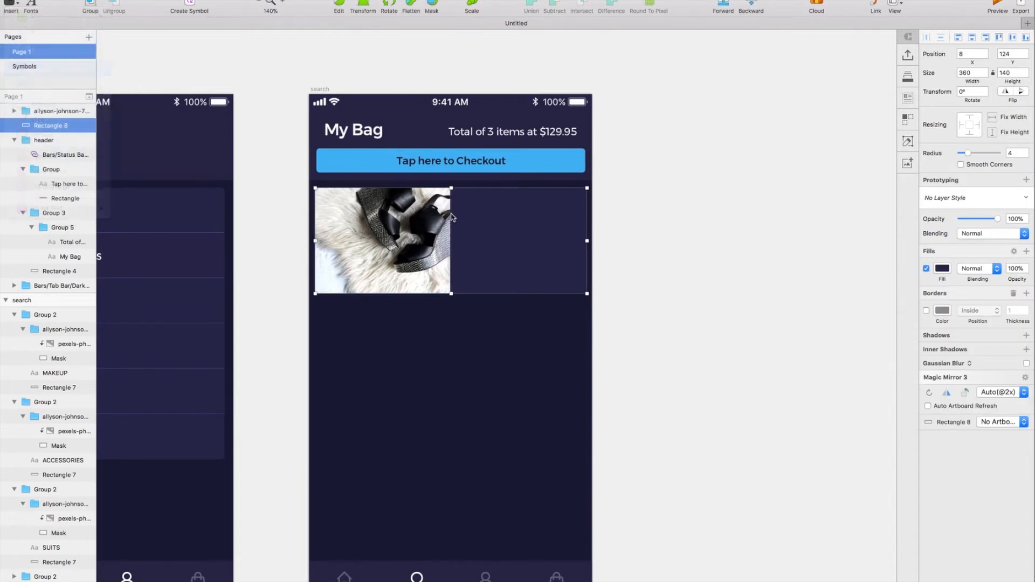
{"action": "left_click", "coordinate": [483, 210]}
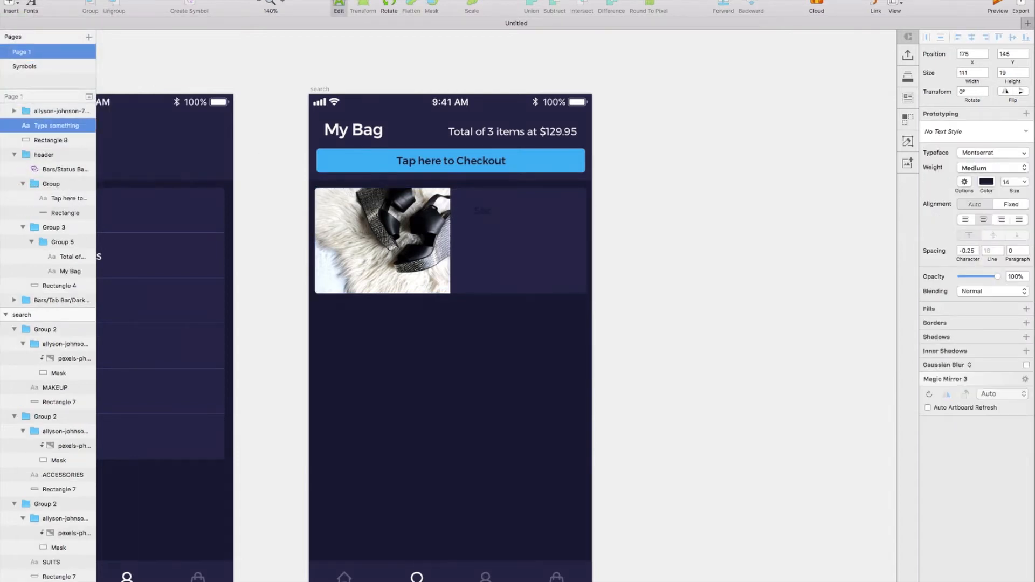
{"action": "key", "text": "Escape"}
{"action": "left_click", "coordinate": [986, 219]}
{"action": "left_click", "coordinate": [955, 398]}
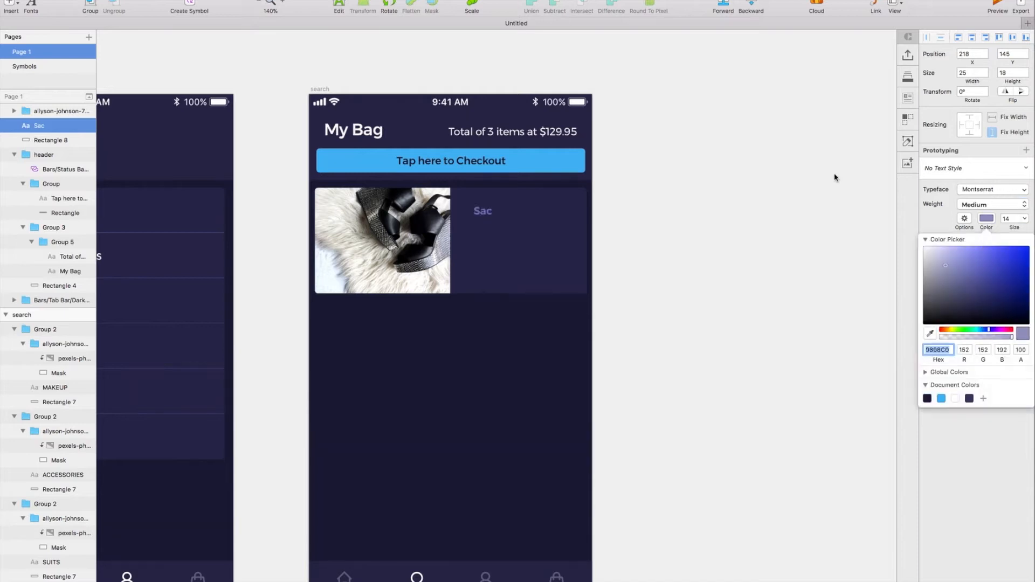
- Change the new text to "Scalan Touring Shoes" and place it beside the photo at X 188, Y 144
{"action": "double_click", "coordinate": [485, 211]}
{"action": "type", "text": "Scalan Touring Shoes"}
{"action": "key", "text": "Escape"}
{"action": "left_click_drag", "start_coordinate": [494, 218], "coordinate": [516, 218]}
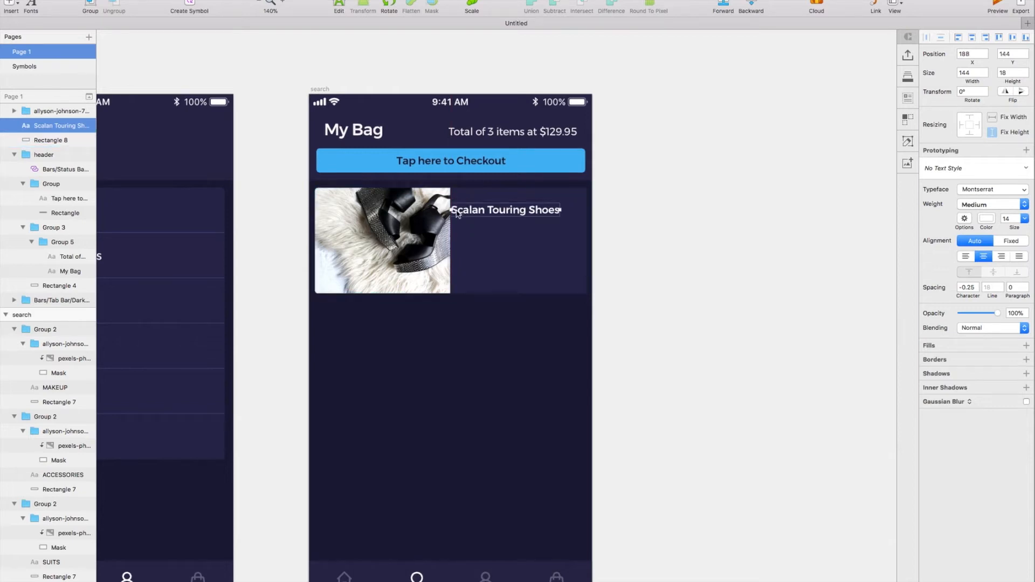
- Narrow the shoes photo's mask to 160 wide
{"action": "double_click", "coordinate": [411, 228]}
{"action": "left_click", "coordinate": [64, 142]}
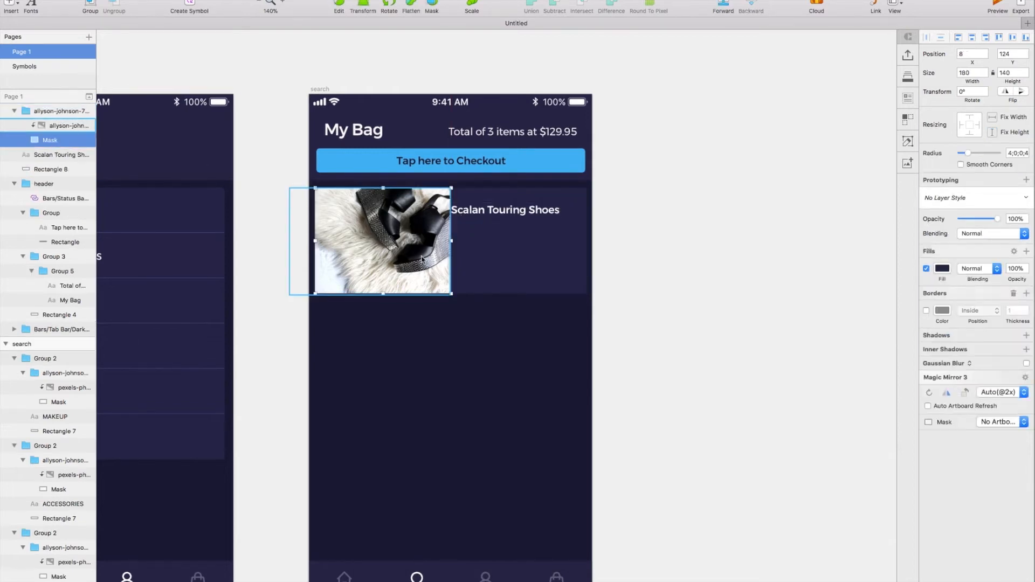
{"action": "left_click_drag", "start_coordinate": [452, 240], "coordinate": [437, 240]}
- Shift the product name to X 183 and set its font size to 16
{"action": "left_click_drag", "start_coordinate": [477, 208], "coordinate": [462, 201]}
{"action": "key", "text": "shift+Right"}
{"action": "key", "text": "shift+Right"}
{"action": "key", "text": "shift+Down"}
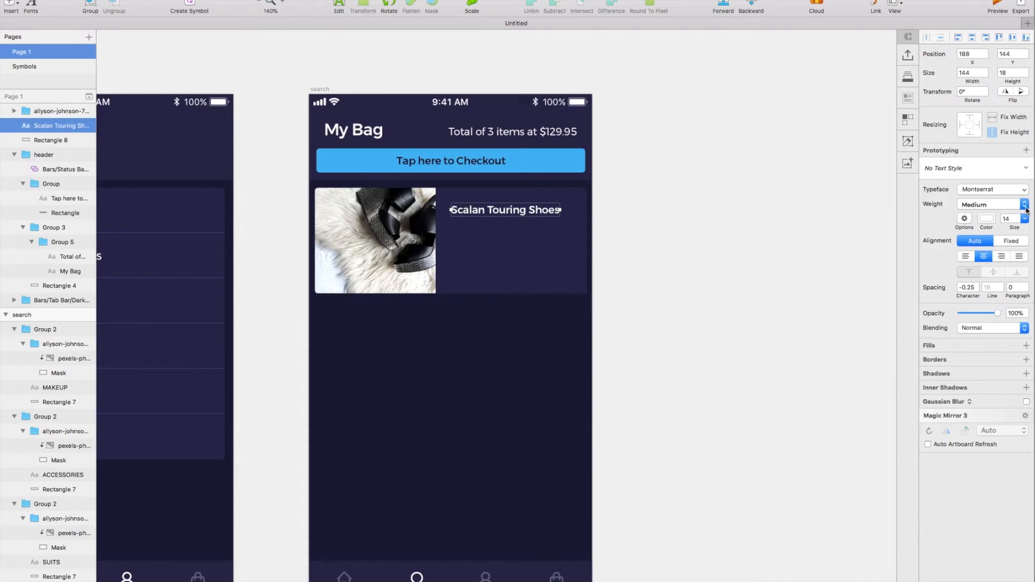
{"action": "key", "text": "Left"}
{"action": "key", "text": "Left"}
{"action": "key", "text": "Left"}
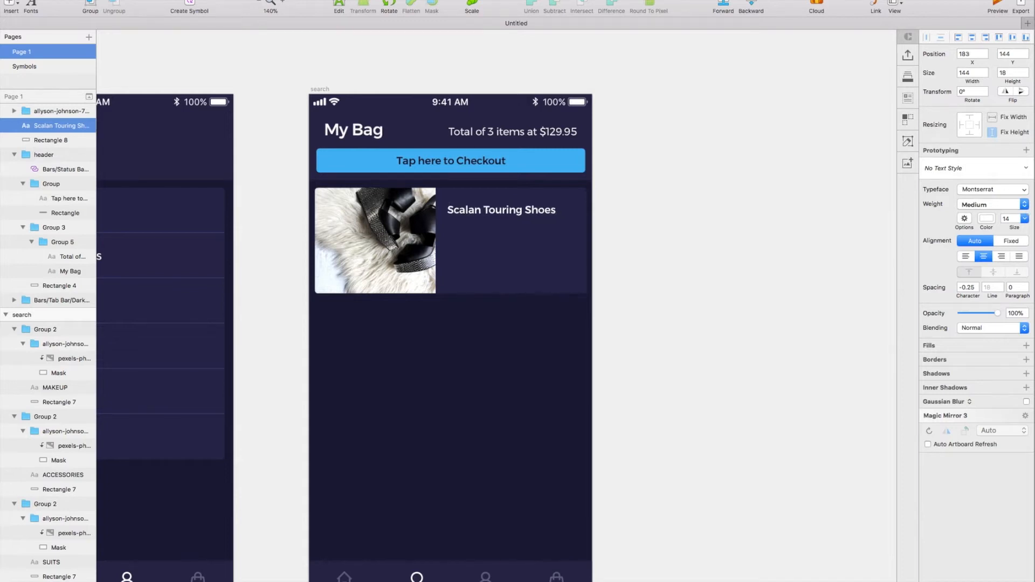
{"action": "key", "text": "Return"}
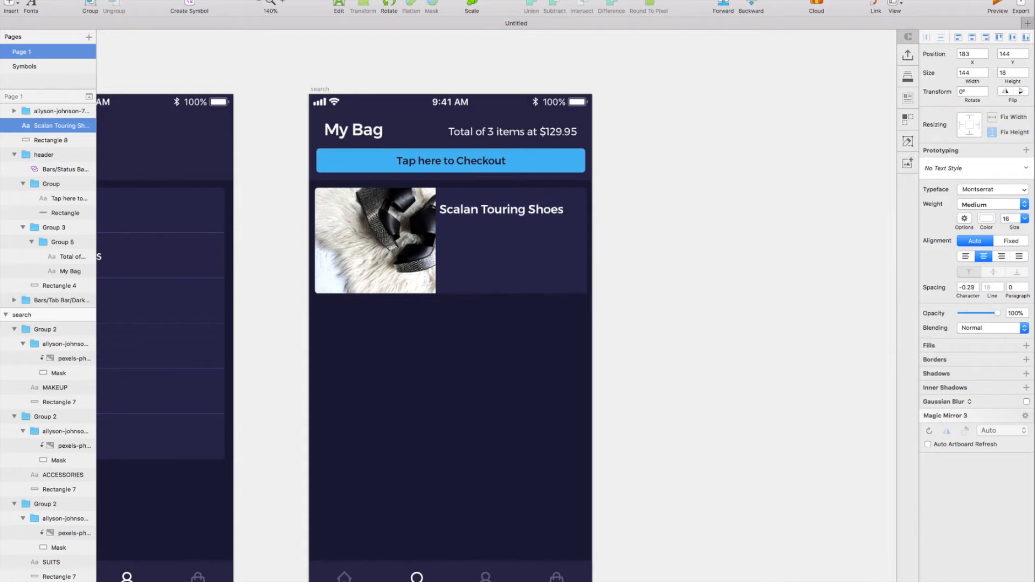
- Duplicate the product name directly below the original and set the copy's font size to 14
{"action": "left_click_drag", "start_coordinate": [508, 207], "coordinate": [507, 226]}
{"action": "key", "text": "shift+Right"}
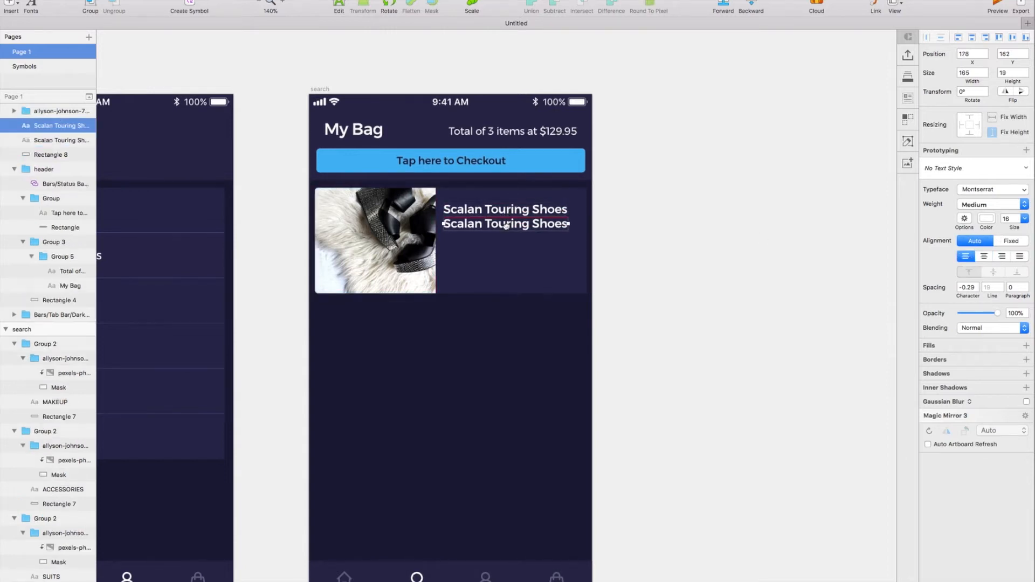
{"action": "type", "text": "14"}
{"action": "key", "text": "Return"}
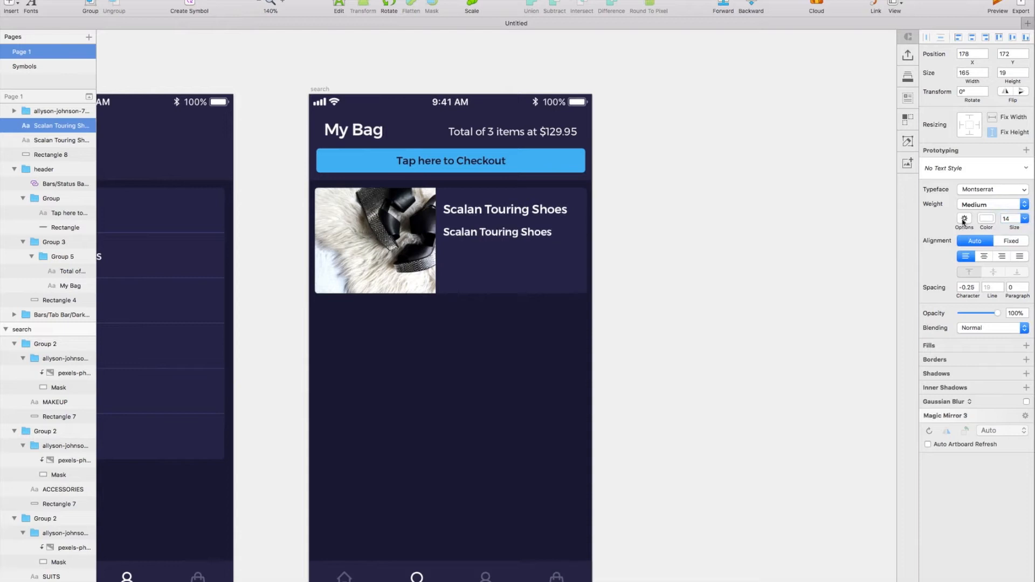
- Set the copy's weight to Regular, change its text to "Pink" and indent it to X 198
{"action": "left_click", "coordinate": [992, 204]}
{"action": "left_click", "coordinate": [978, 143]}
{"action": "double_click", "coordinate": [503, 233]}
{"action": "type", "text": "Pink"}
{"action": "key", "text": "shift+Left"}
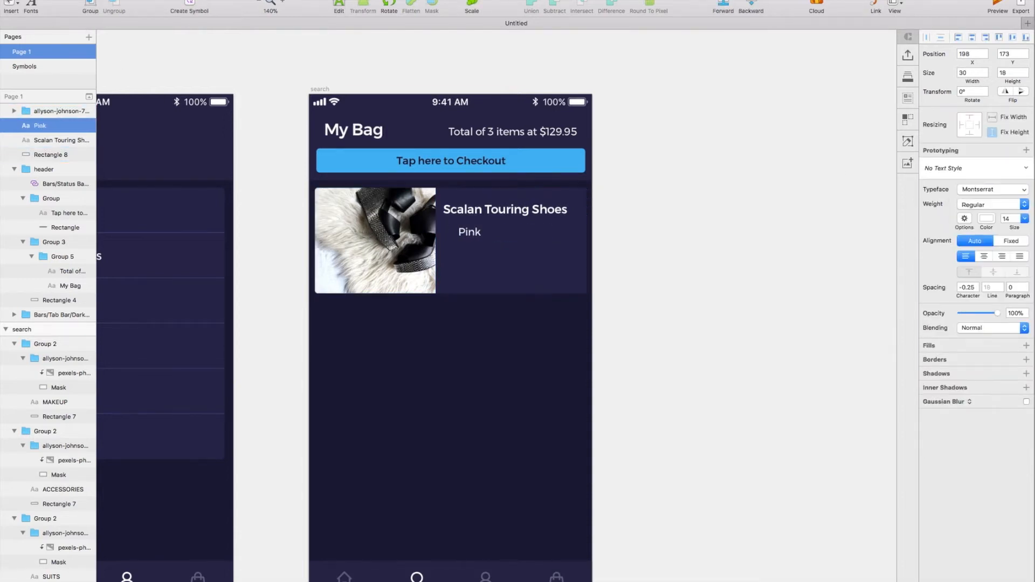
- Draw a 12 by 12 circle just before the Pink label and group the two, aligned with the product name
{"action": "left_click", "coordinate": [10, 4]}
{"action": "mouse_move", "coordinate": [54, 16]}
{"action": "left_click", "coordinate": [166, 78]}
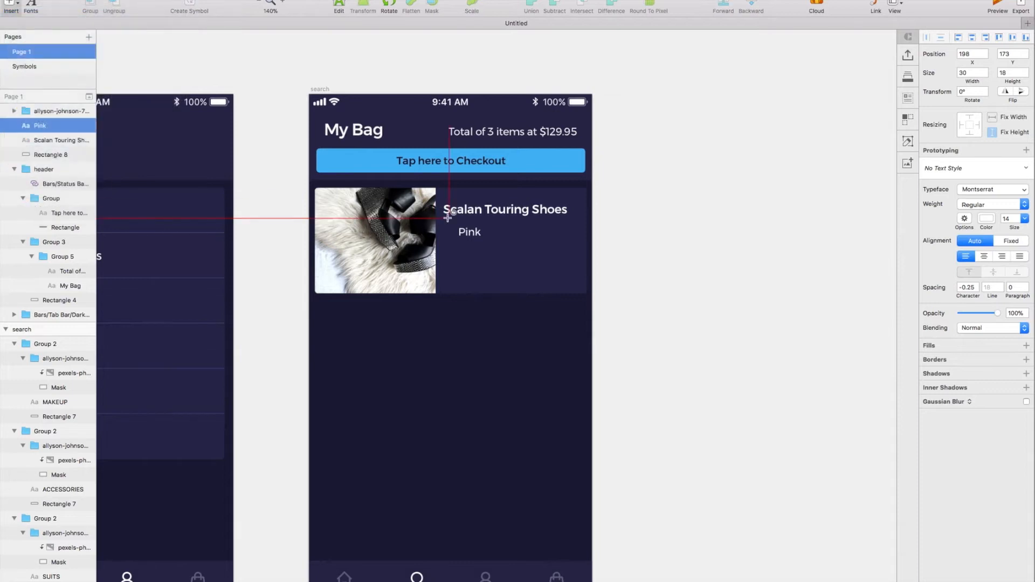
{"action": "left_click_drag", "start_coordinate": [453, 235], "coordinate": [456, 238]}
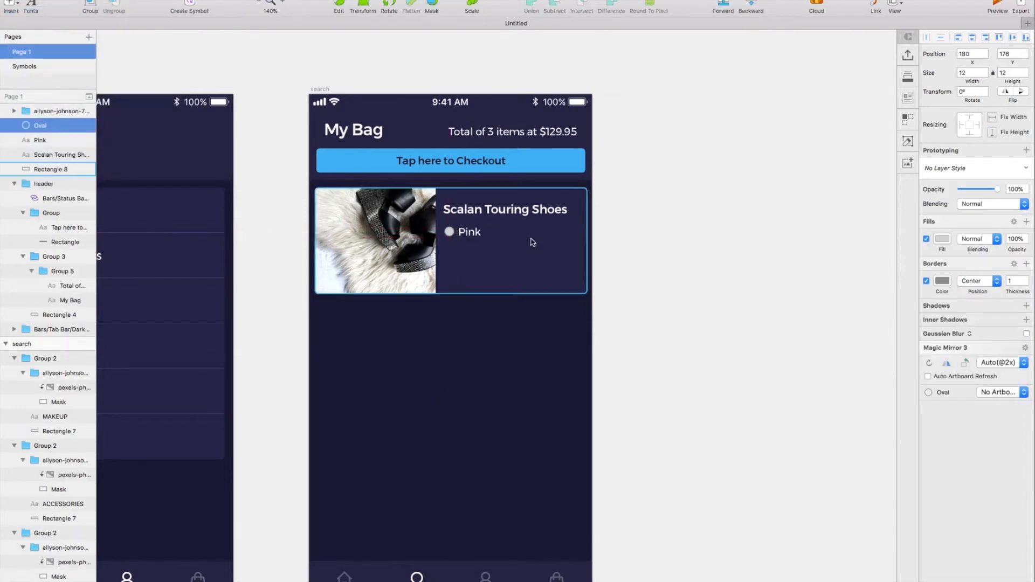
{"action": "left_click", "coordinate": [467, 232], "text": "shift"}
{"action": "key", "text": "super+g"}
{"action": "left_click_drag", "start_coordinate": [466, 234], "coordinate": [468, 232]}
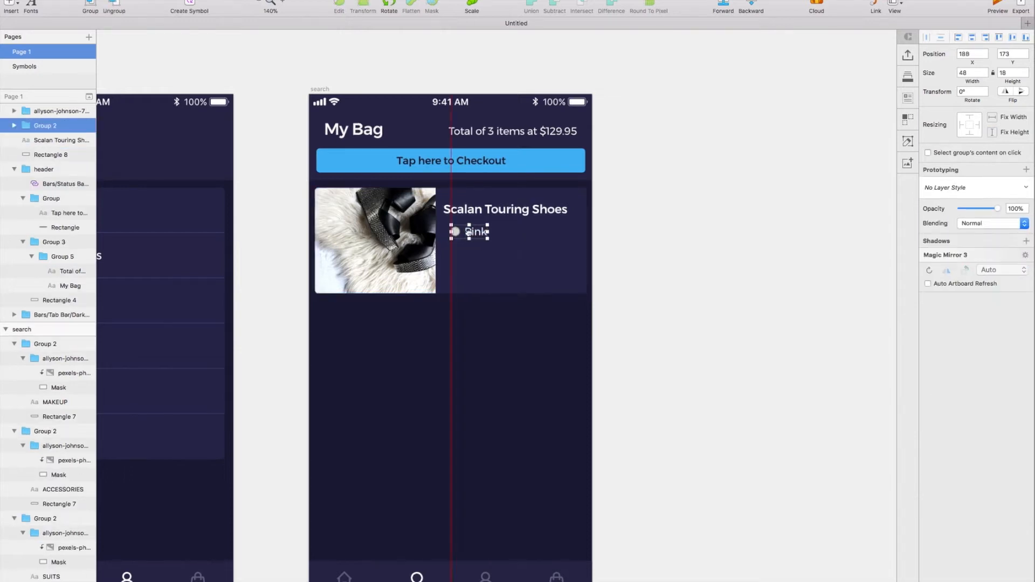
- Remove the color dot's border and sample its fill color from the shoes photo
{"action": "double_click", "coordinate": [455, 235]}
{"action": "left_click", "coordinate": [927, 281]}
{"action": "left_click", "coordinate": [943, 239]}
{"action": "left_click", "coordinate": [930, 370]}
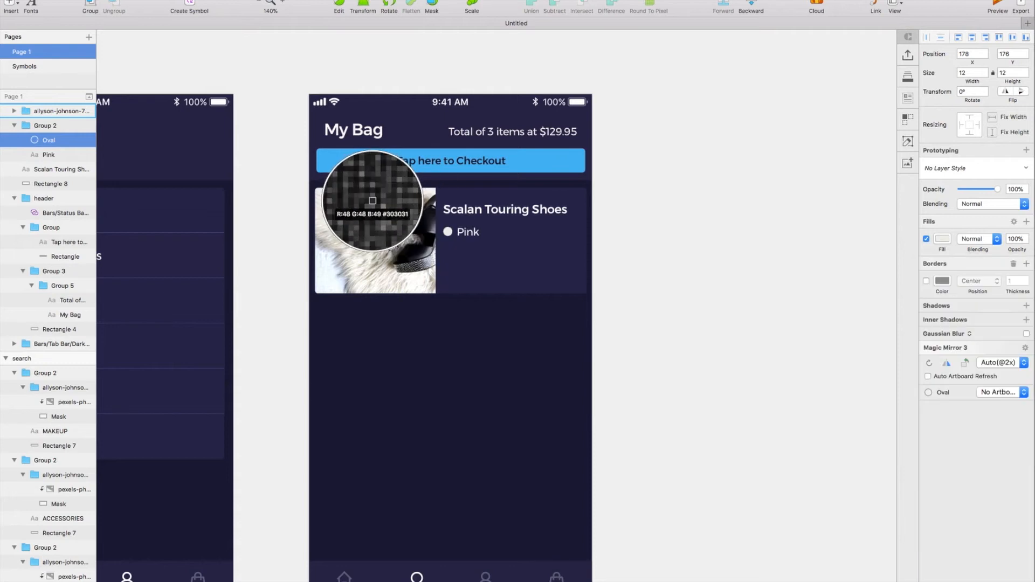
- Change the color label's text from Pink to "Silver"
{"action": "double_click", "coordinate": [466, 231]}
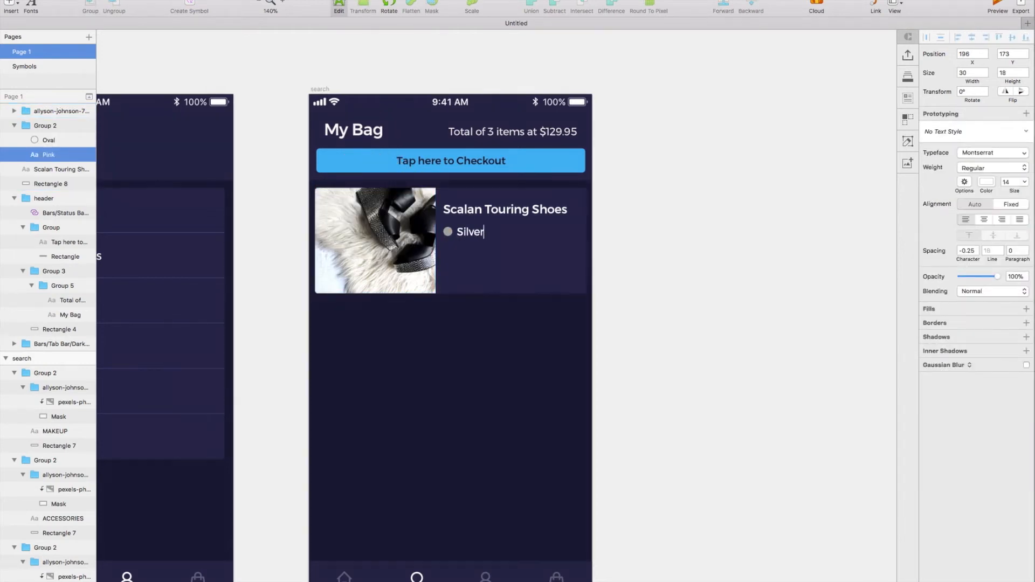
{"action": "key", "text": "Escape"}
{"action": "key", "text": "Escape"}
{"action": "left_click", "coordinate": [711, 281]}
{"action": "scroll", "coordinate": [711, 281], "scroll_direction": "left", "scroll_amount": 1}
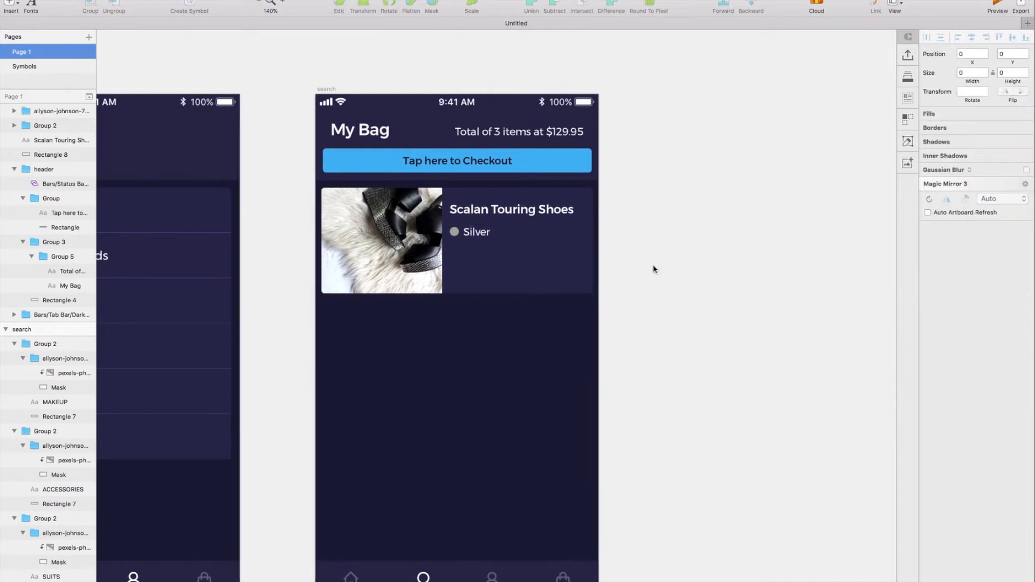
- Duplicate the Silver row below itself, delete the copy's dot and align its text at X 178, Y 202
{"action": "left_click", "coordinate": [475, 232]}
{"action": "left_click_drag", "start_coordinate": [474, 231], "coordinate": [474, 252]}
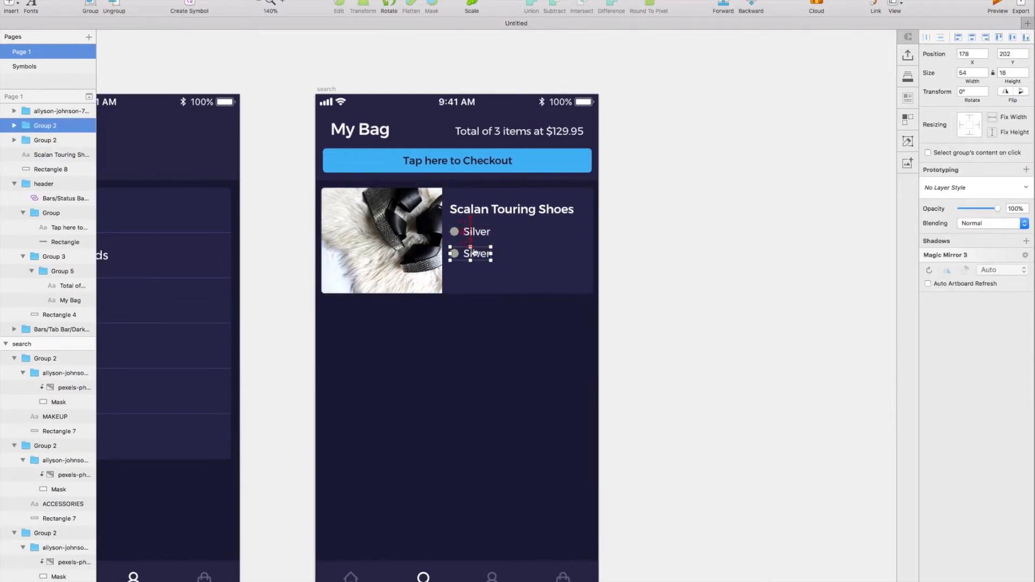
{"action": "double_click", "coordinate": [455, 258]}
{"action": "key", "text": "Delete"}
{"action": "double_click", "coordinate": [482, 255]}
{"action": "key", "text": "Escape"}
{"action": "left_click_drag", "start_coordinate": [483, 255], "coordinate": [476, 255]}
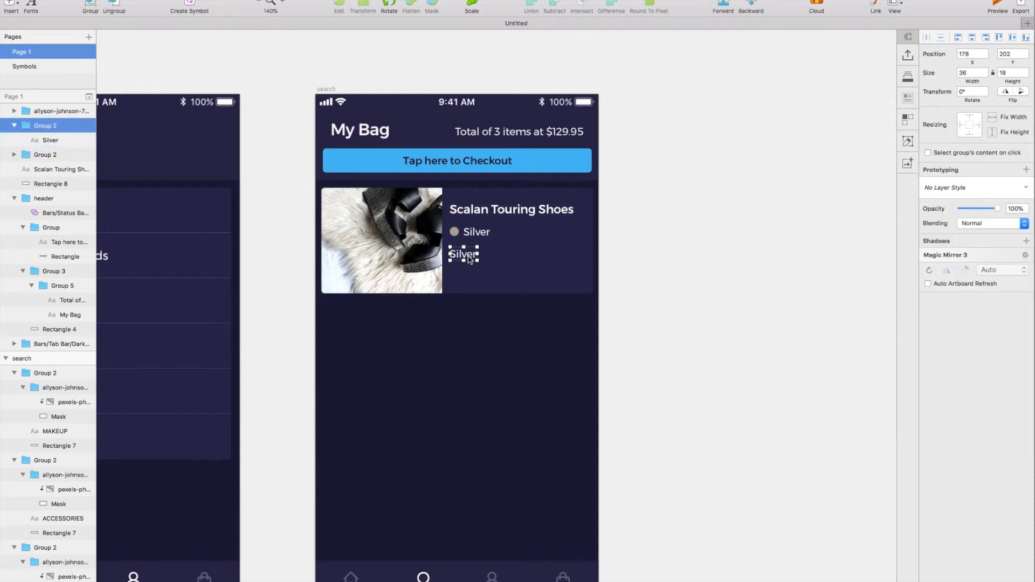
- Change the copied label's text to "Total: $59.95"
{"action": "double_click", "coordinate": [467, 256]}
{"action": "type", "text": "Total"}
{"action": "key", "text": "Escape"}
{"action": "key", "text": "Escape"}
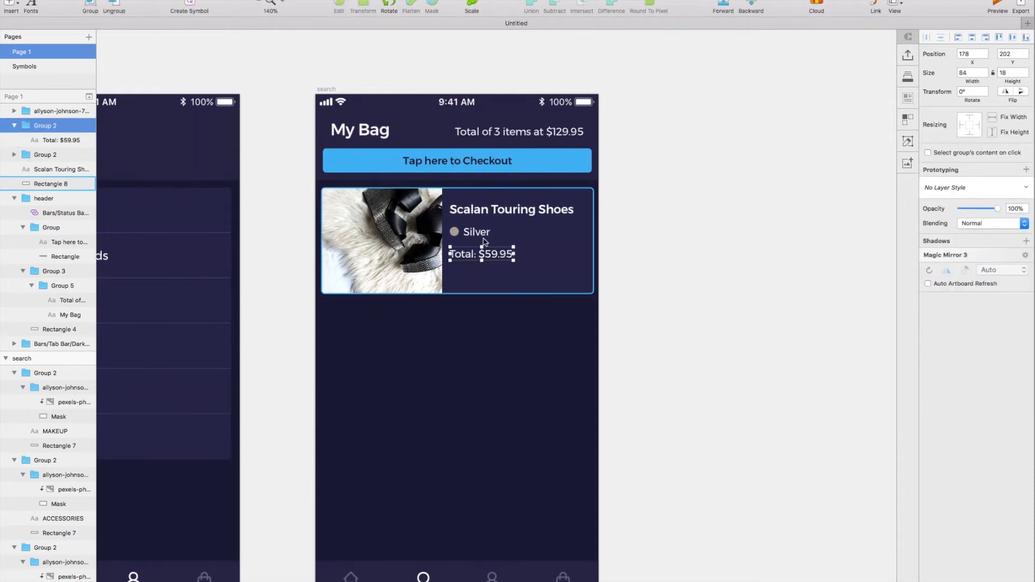
- Tighten the spacing between the product name, Silver row and total, and group all three
{"action": "left_click", "coordinate": [477, 235]}
{"action": "left_click_drag", "start_coordinate": [478, 250], "coordinate": [471, 215]}
{"action": "left_click", "coordinate": [475, 232], "text": "shift"}
{"action": "left_click", "coordinate": [471, 215], "text": "shift"}
{"action": "key", "text": "super+g"}
- Nudge the grouped product details up toward the card's upper edge
{"action": "key", "text": "Up"}
{"action": "key", "text": "Up"}
{"action": "key", "text": "Up"}
{"action": "key", "text": "Up"}
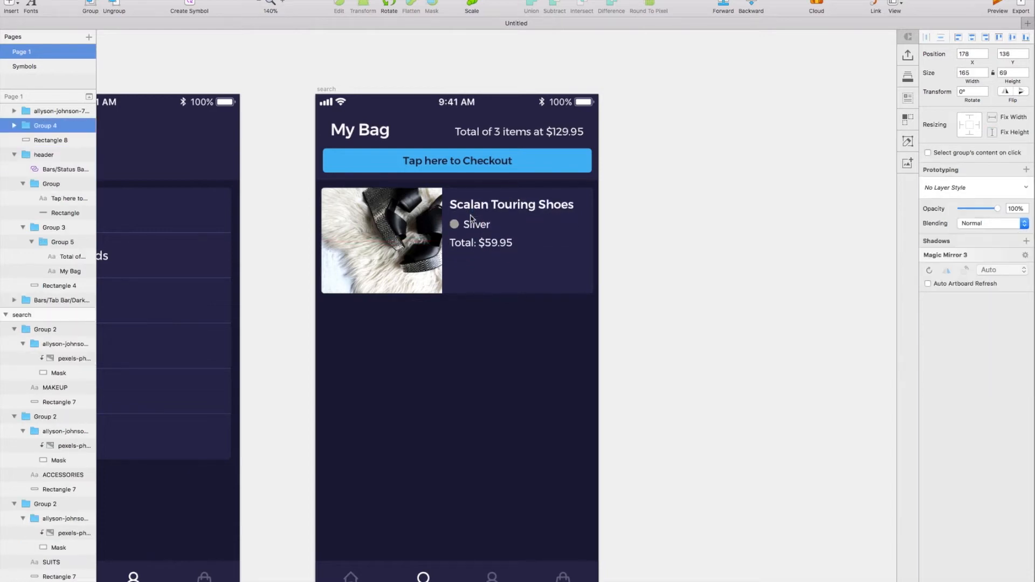
{"action": "key", "text": "Up"}
{"action": "key", "text": "Up"}
{"action": "key", "text": "Up"}
{"action": "double_click", "coordinate": [470, 223]}
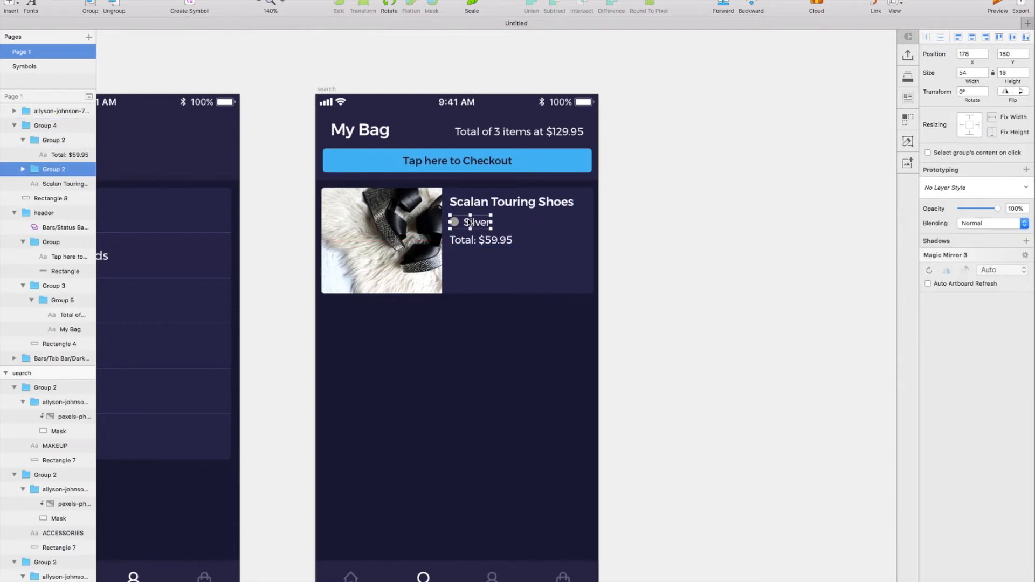
{"action": "key", "text": "Escape"}
- Duplicate the card's background rectangle and resize the copy to 200 by 53 at X 168, Y 211
{"action": "left_click", "coordinate": [501, 291]}
{"action": "scroll", "coordinate": [502, 291], "scroll_direction": "right", "scroll_amount": 1}
{"action": "key", "text": "super+d"}
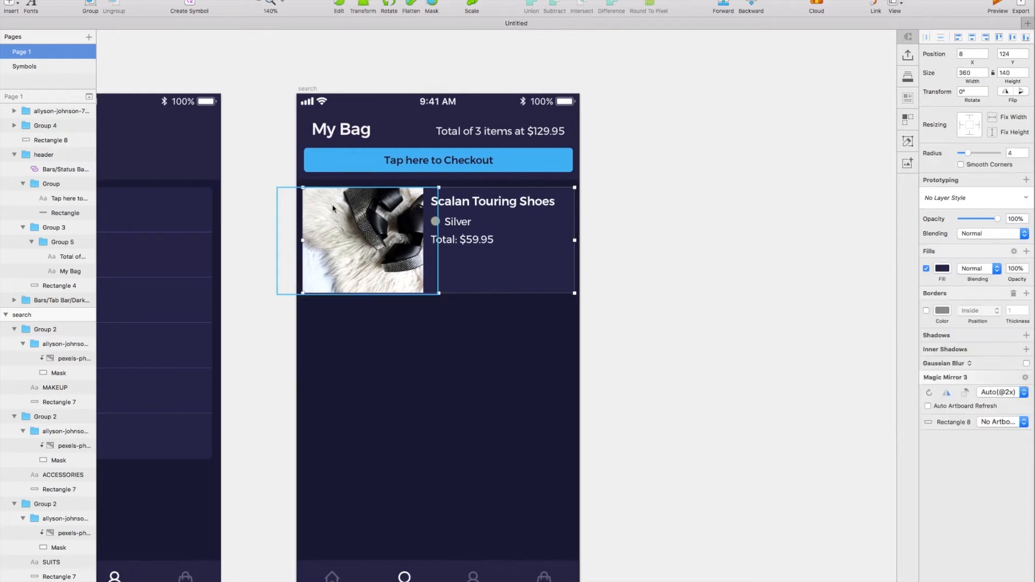
{"action": "left_click_drag", "start_coordinate": [302, 187], "coordinate": [424, 256]}
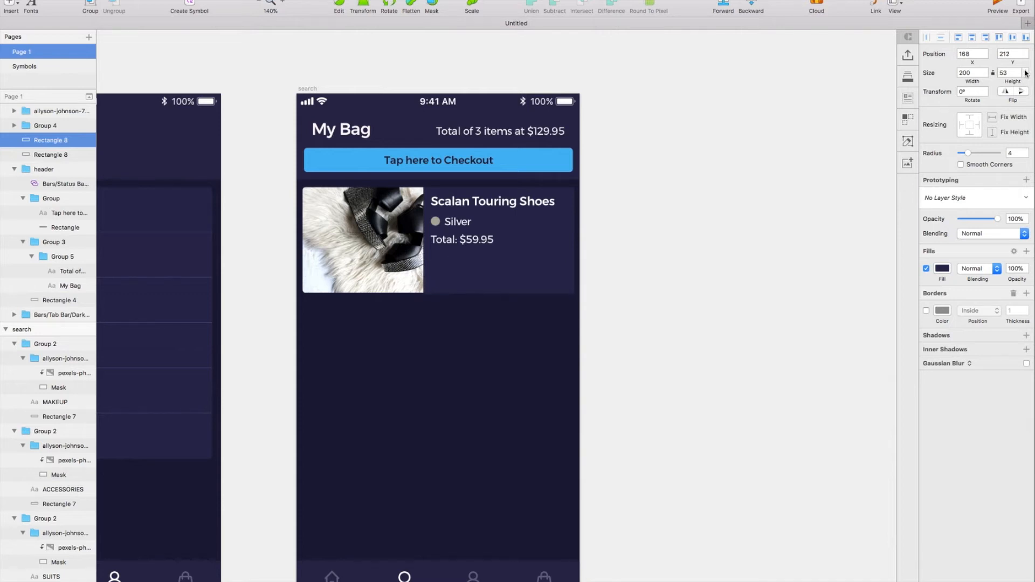
{"action": "key", "text": "super+plus"}
{"action": "key", "text": "super+plus"}
{"action": "scroll", "coordinate": [604, 237], "scroll_direction": "up", "scroll_amount": 1}
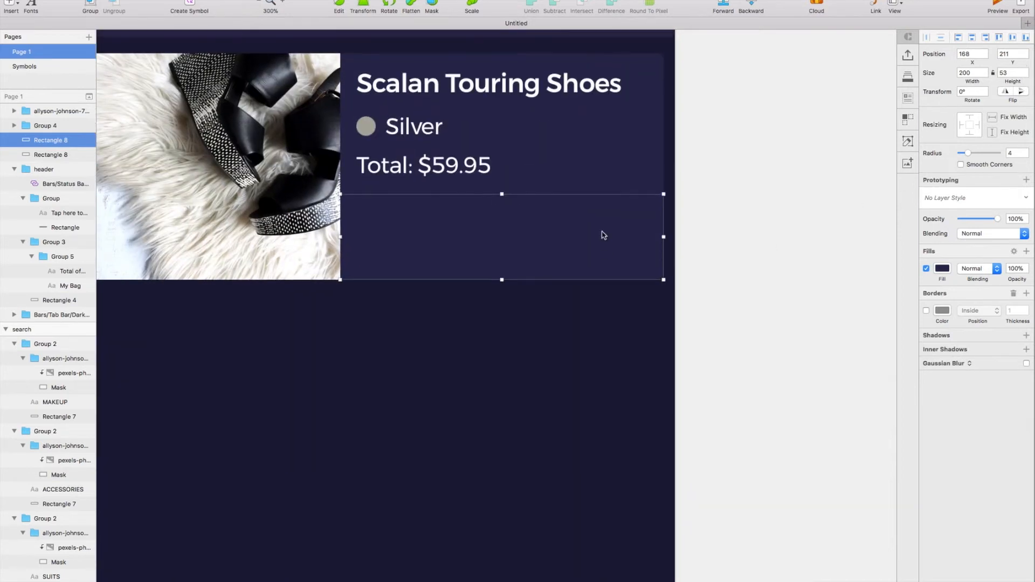
- Square off corners of the 200 by 53 rectangle so its radii are 0;4;4;0
{"action": "key", "text": "Return"}
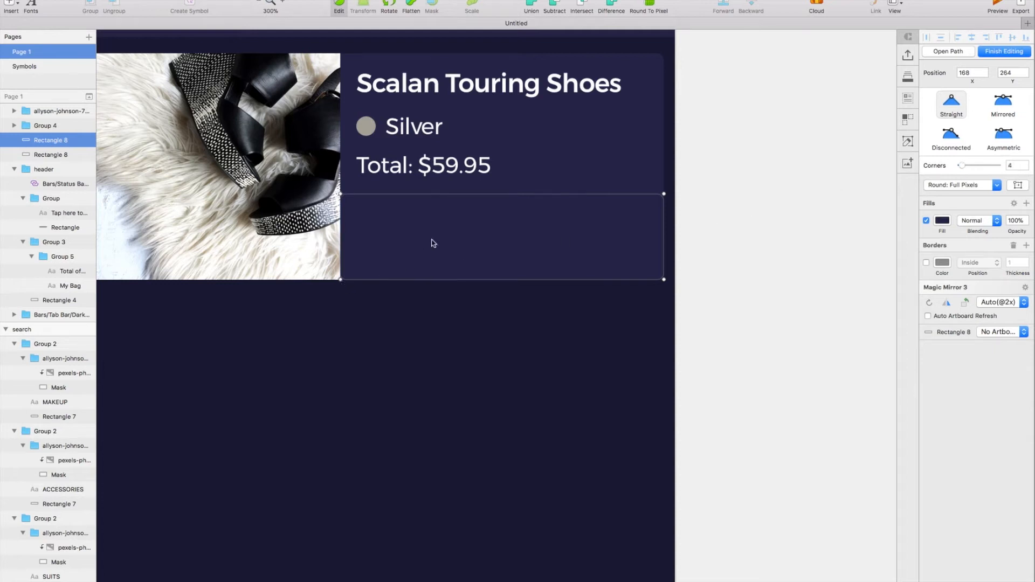
{"action": "double_click", "coordinate": [829, 185]}
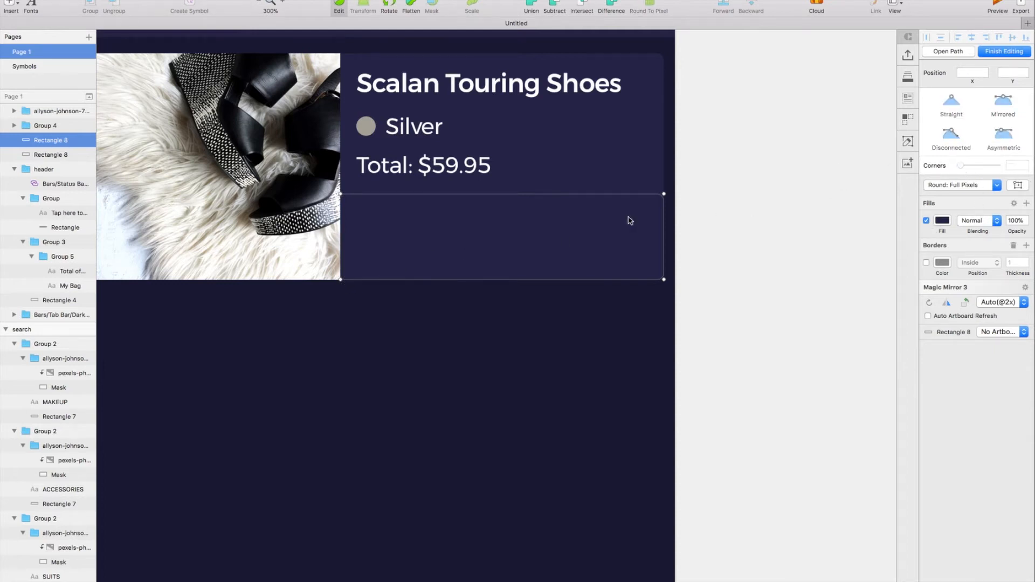
{"action": "scroll", "coordinate": [539, 232], "scroll_direction": "up", "scroll_amount": 1}
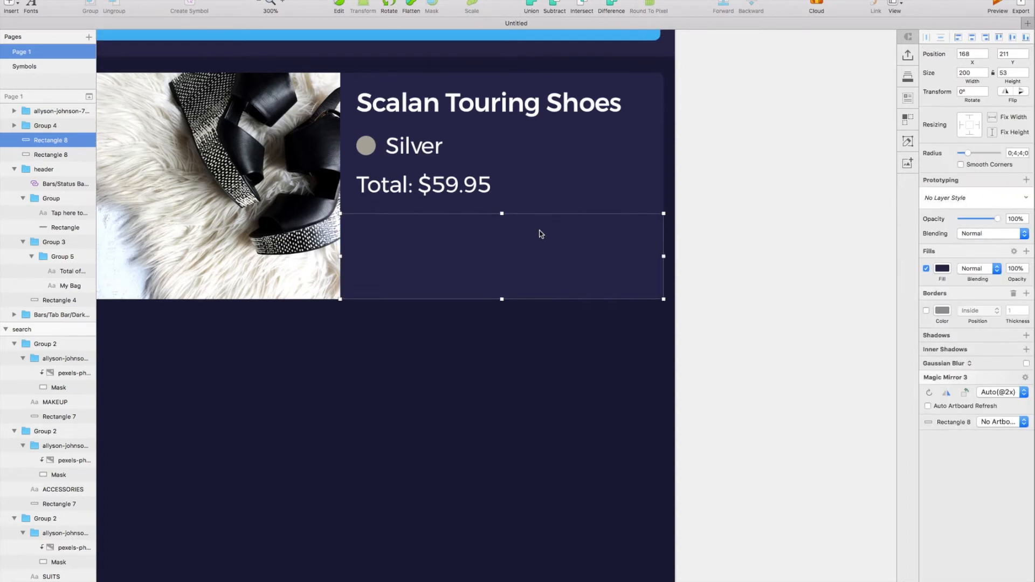
- Add an inner shadow with Y 1 and blur 1 to the small rectangle, using the profile rows' divider color 58589C
{"action": "left_click", "coordinate": [968, 349]}
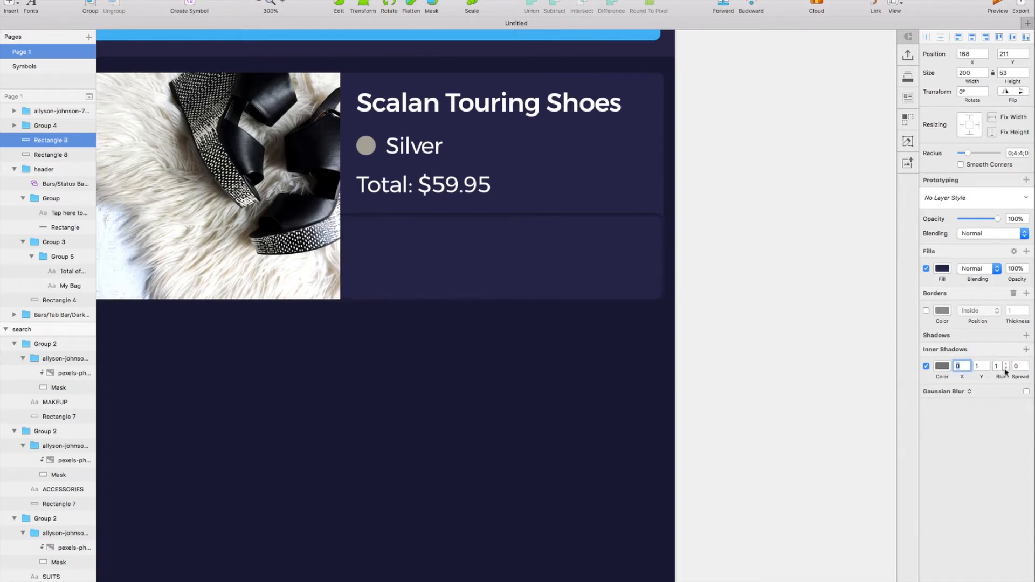
{"action": "scroll", "coordinate": [776, 359], "scroll_direction": "down", "scroll_amount": 5}
{"action": "scroll", "coordinate": [777, 360], "scroll_direction": "left", "scroll_amount": 5}
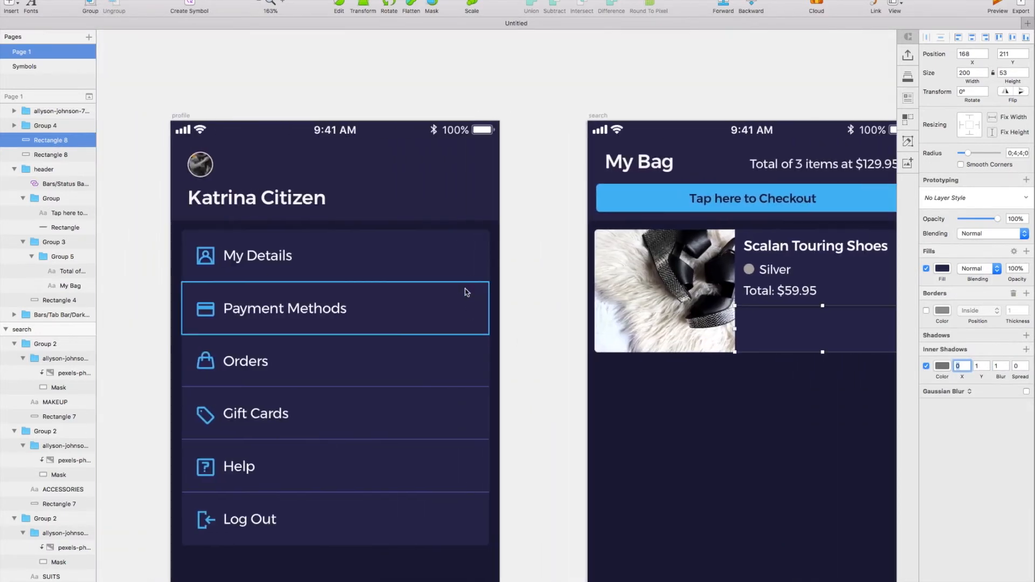
{"action": "key", "text": "ctrl+c"}
{"action": "left_click", "coordinate": [466, 281]}
{"action": "scroll", "coordinate": [312, 282], "scroll_direction": "right", "scroll_amount": 10}
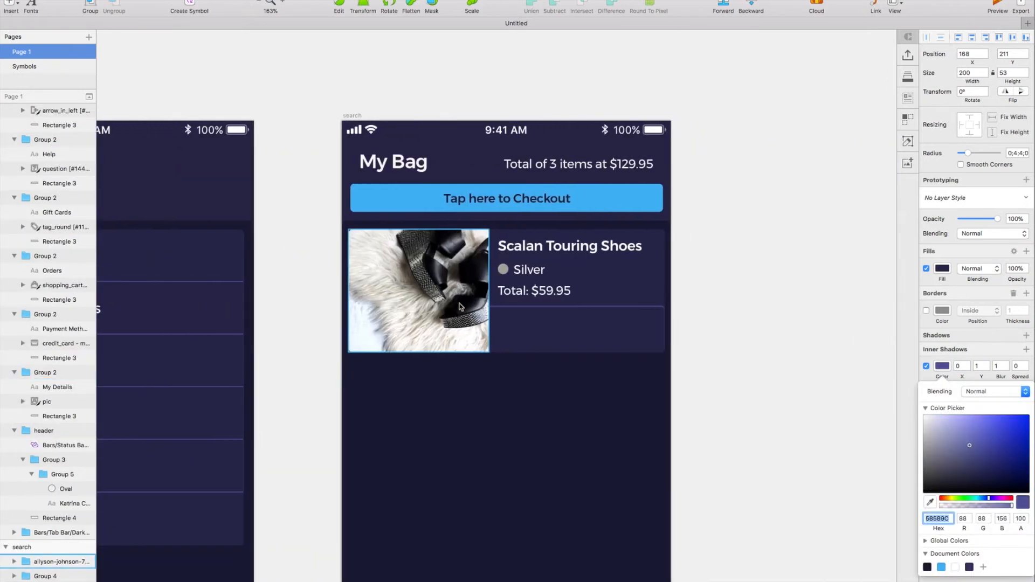
{"action": "scroll", "coordinate": [638, 323], "scroll_direction": "up", "scroll_amount": 2}
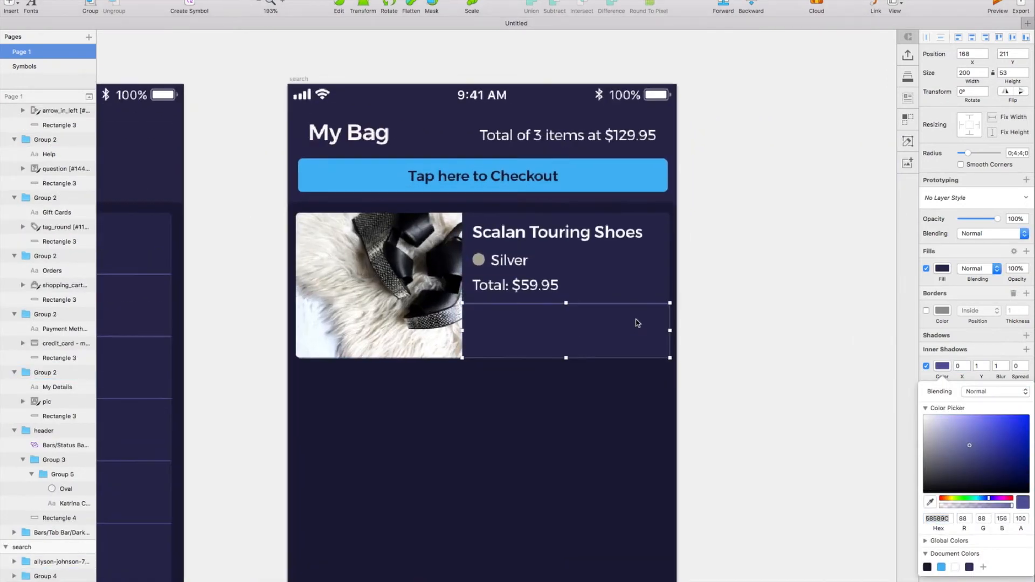
- Increase the height of the card's background rectangle and select the masked shoes photo group
{"action": "left_click", "coordinate": [594, 277]}
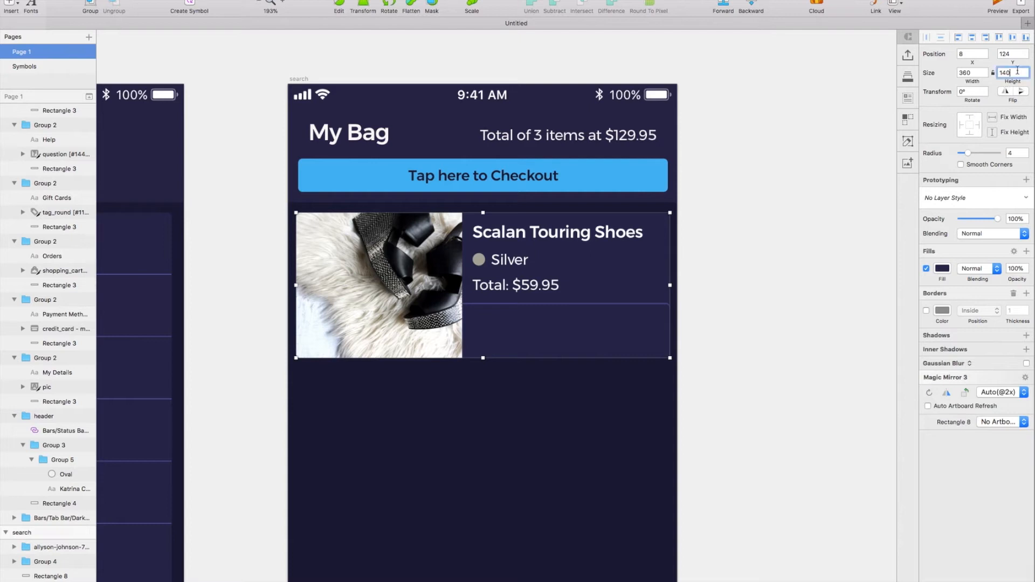
{"action": "left_click", "coordinate": [51, 547]}
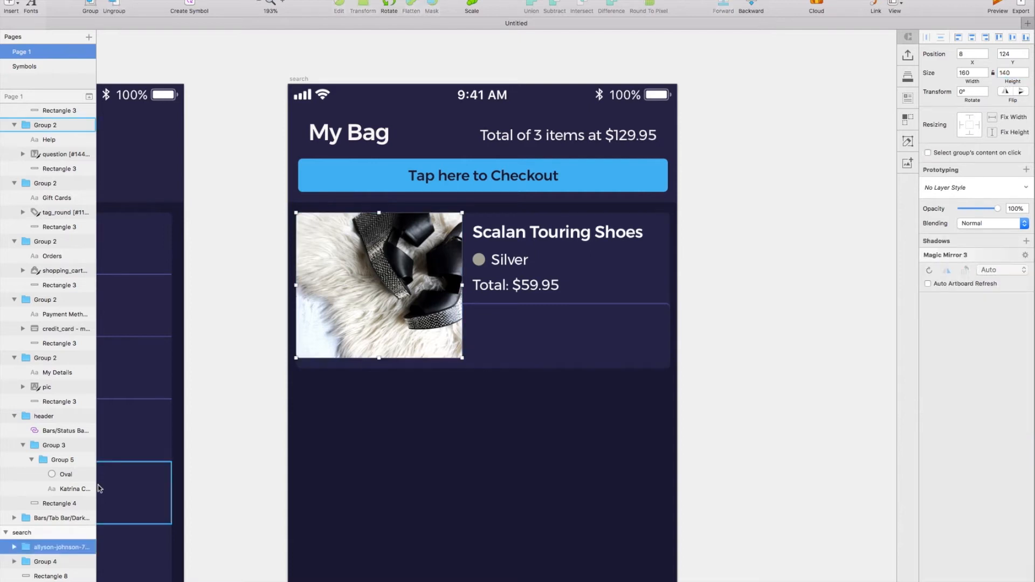
- Set the height of the mask in the shoe photo's group to 150
{"action": "scroll", "coordinate": [49, 541], "scroll_direction": "down", "scroll_amount": 1}
{"action": "left_click", "coordinate": [15, 523]}
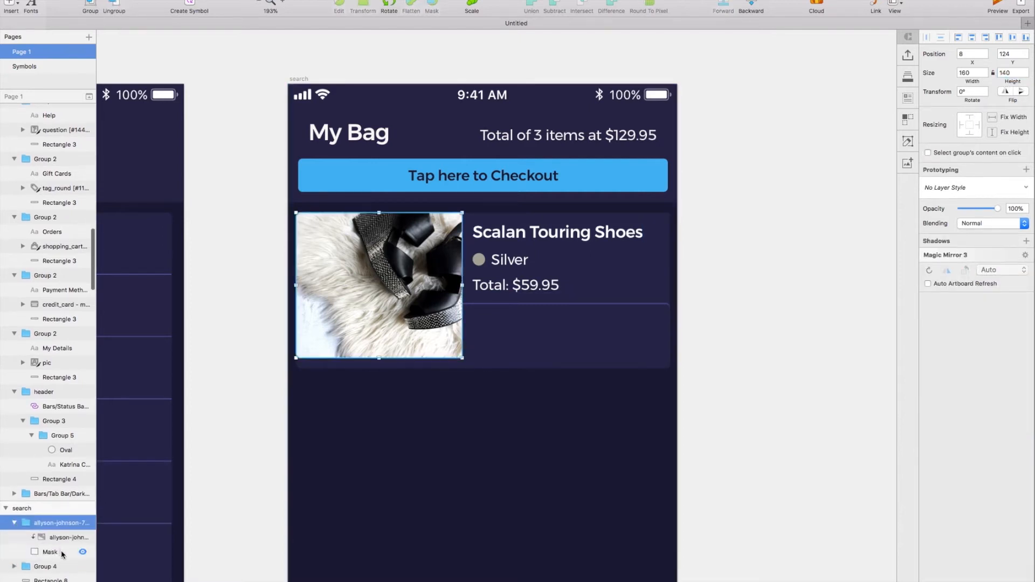
{"action": "left_click", "coordinate": [53, 551]}
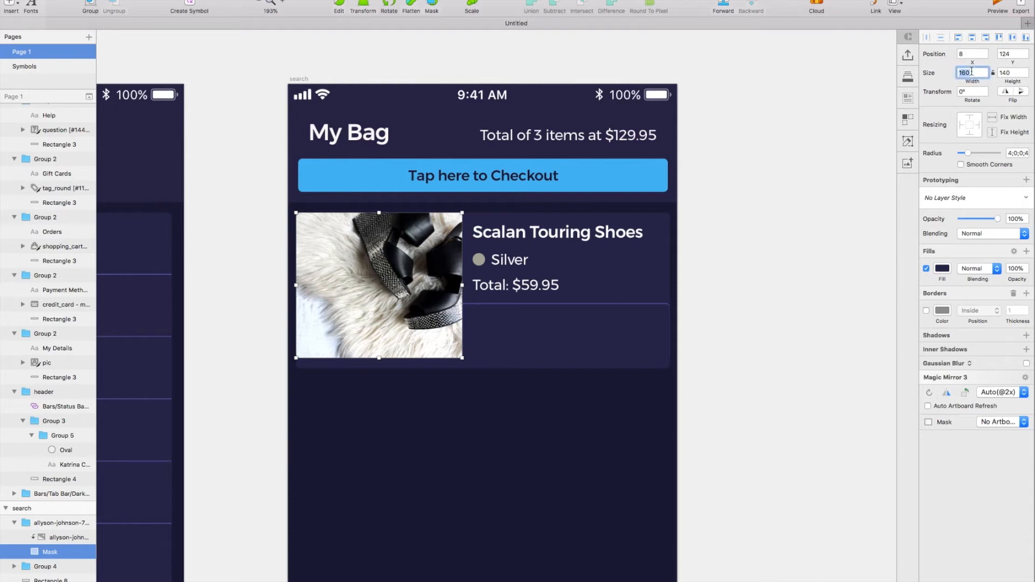
{"action": "type", "text": "150"}
{"action": "key", "text": "Return"}
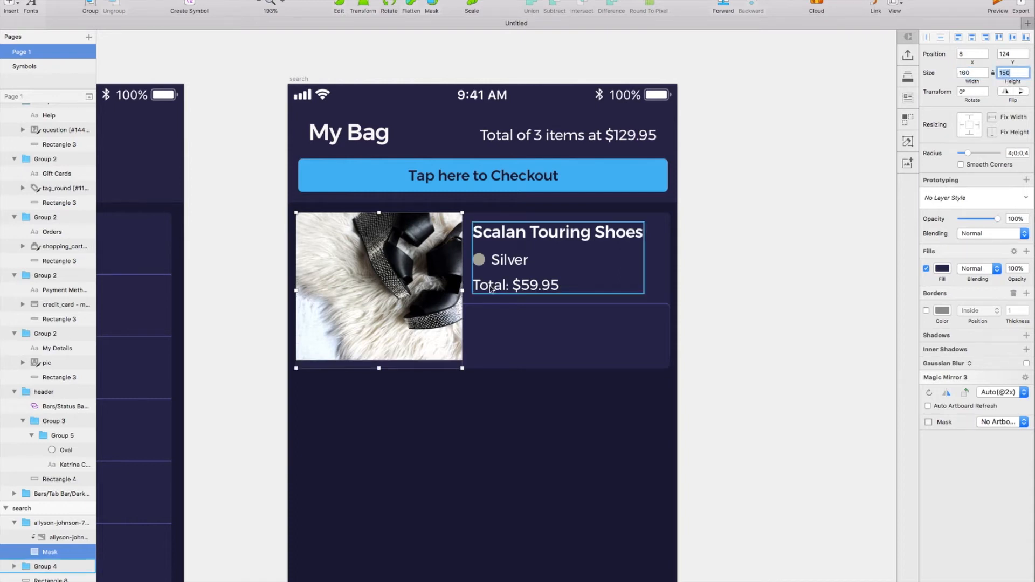
- Enlarge the shoe photo to about 230 × 153 so it fills its mask, aligned with the mask's right edge
{"action": "left_click_drag", "start_coordinate": [382, 312], "coordinate": [375, 310]}
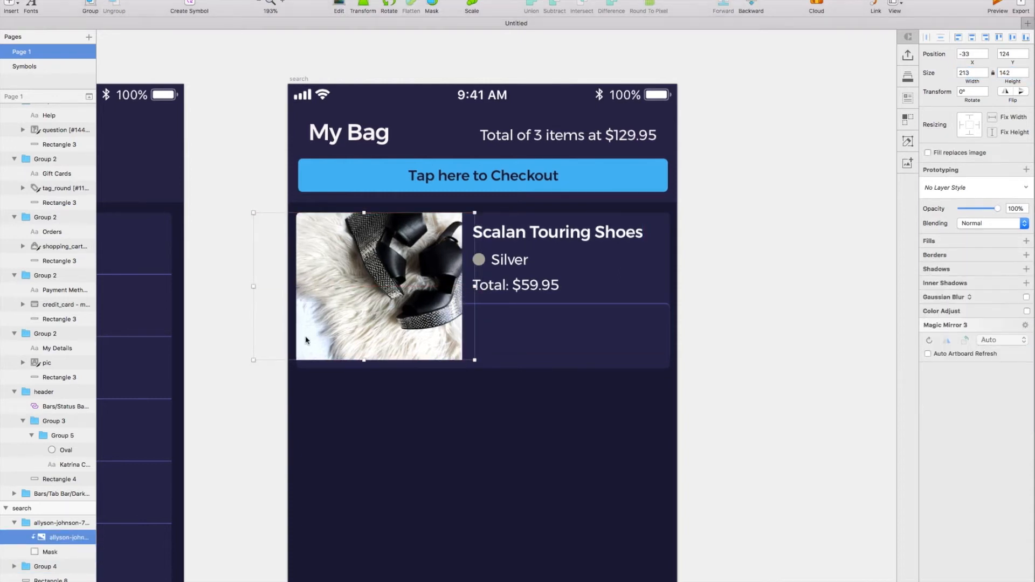
{"action": "left_click_drag", "start_coordinate": [253, 361], "coordinate": [224, 371]}
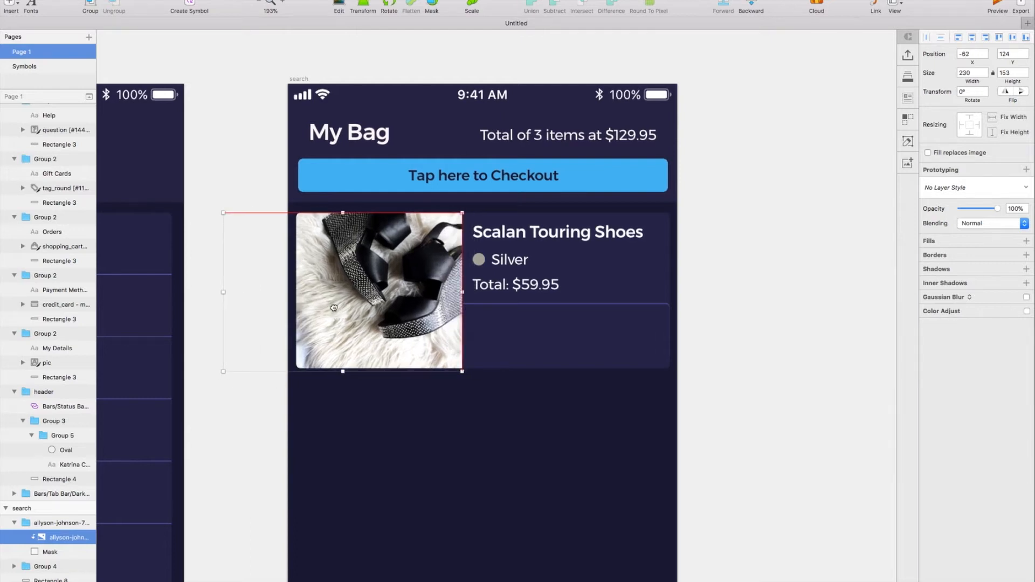
{"action": "key", "text": "Escape"}
- Move the rectangle below the product details down to Y 221 and square its upper-right corner
{"action": "left_click_drag", "start_coordinate": [545, 309], "coordinate": [548, 318]}
{"action": "scroll", "coordinate": [548, 319], "scroll_direction": "right", "scroll_amount": 1}
{"action": "left_click", "coordinate": [559, 420]}
{"action": "scroll", "coordinate": [560, 419], "scroll_direction": "right", "scroll_amount": 1}
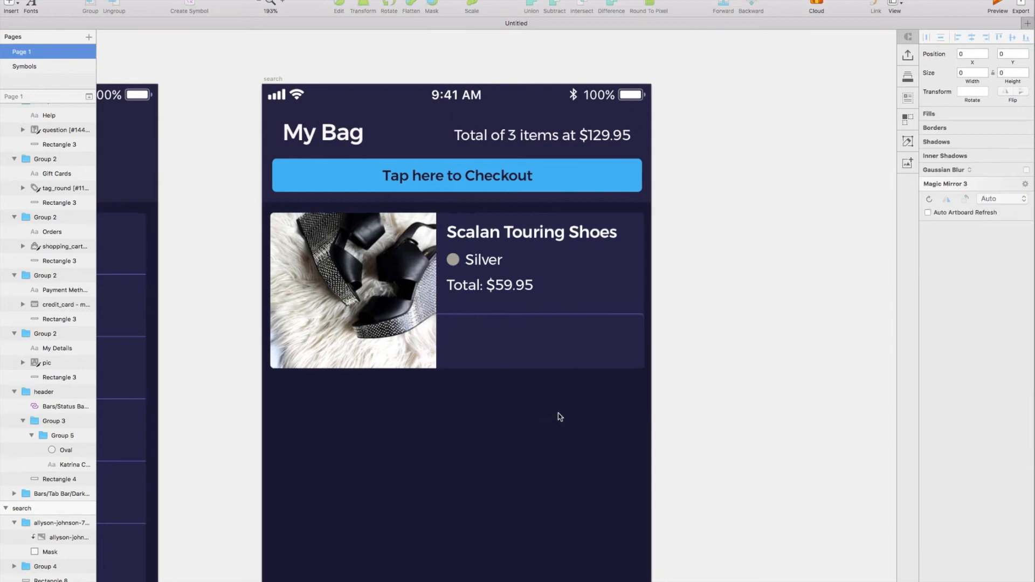
{"action": "double_click", "coordinate": [616, 324]}
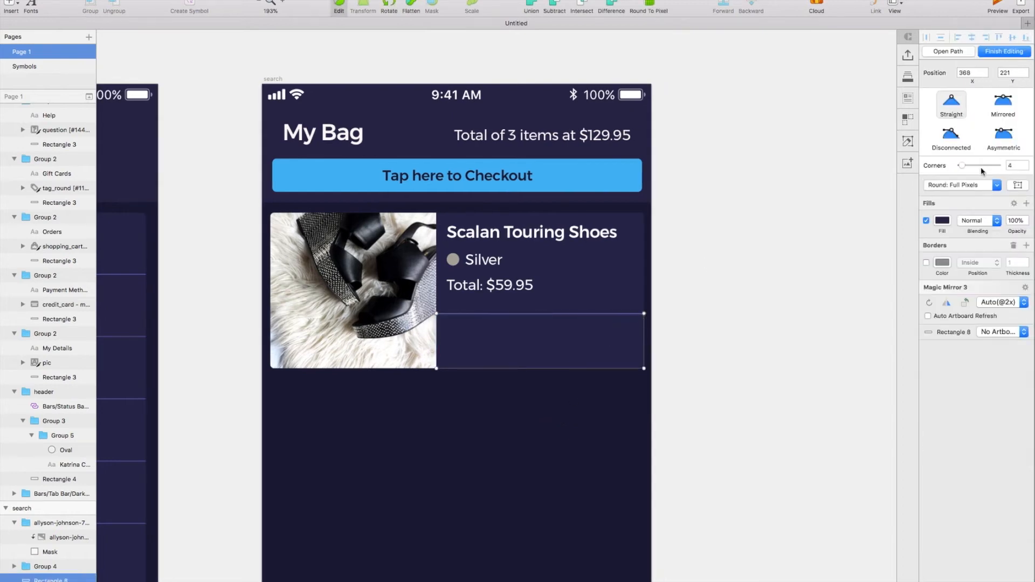
{"action": "key", "text": "Escape"}
{"action": "scroll", "coordinate": [654, 340], "scroll_direction": "left", "scroll_amount": 2}
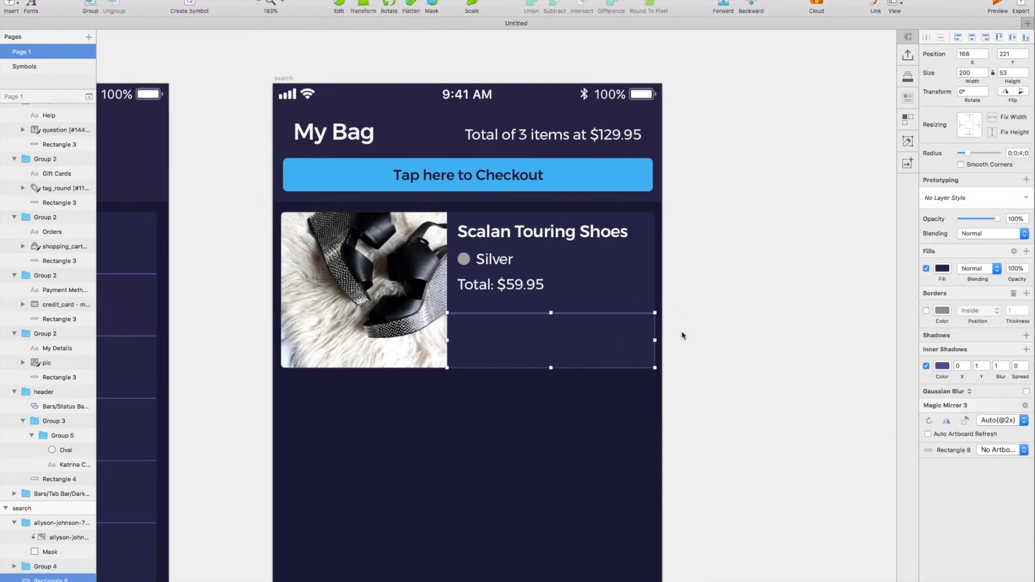
- Narrow a copy of the lower rectangle to a width of 100 and set the full-width rectangle's inner shadow blur to 0
{"action": "left_click_drag", "start_coordinate": [655, 340], "coordinate": [568, 340]}
{"action": "scroll", "coordinate": [550, 340], "scroll_direction": "right", "scroll_amount": 1}
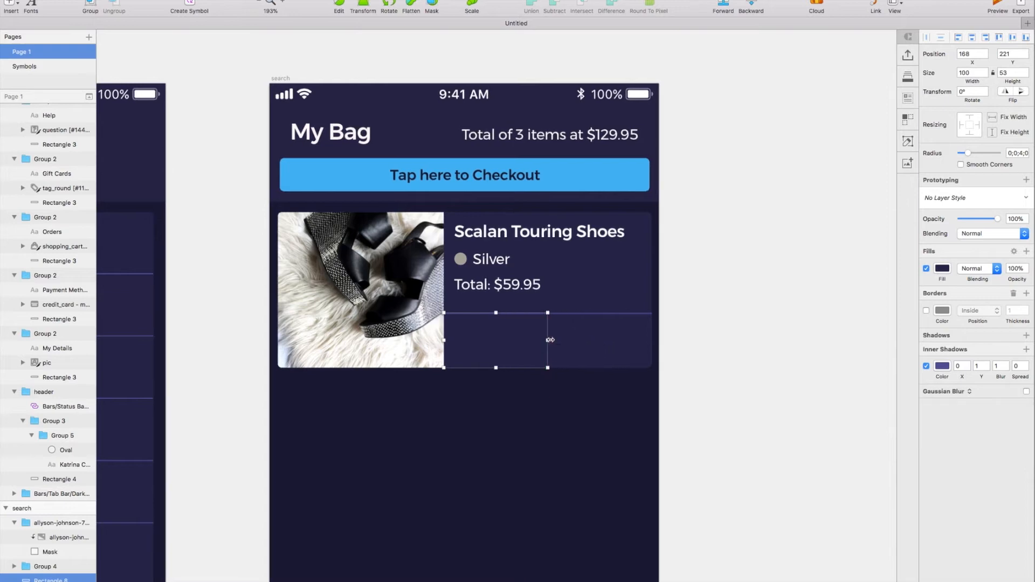
{"action": "scroll", "coordinate": [550, 340], "scroll_direction": "up", "scroll_amount": 4}
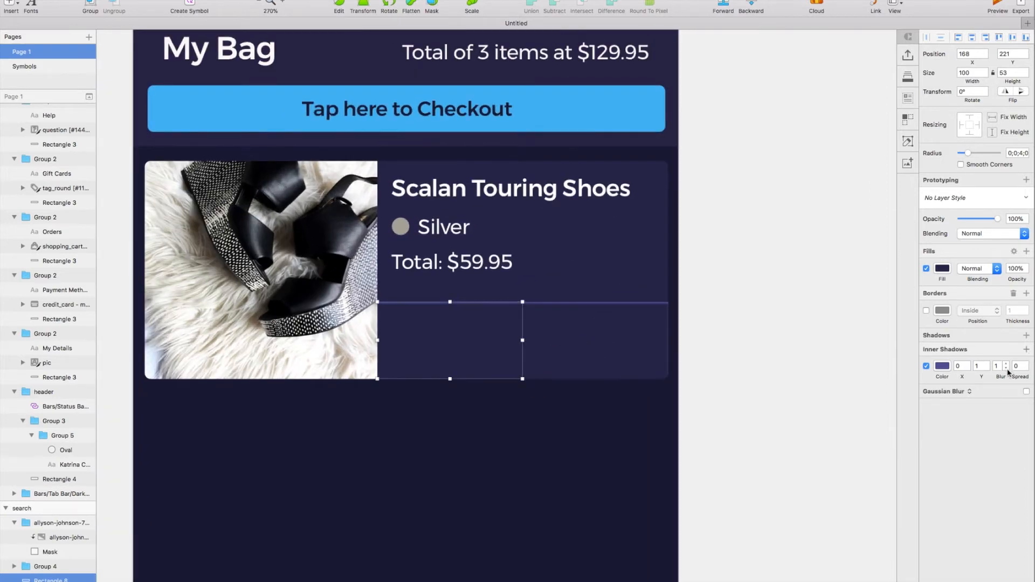
{"action": "left_click", "coordinate": [658, 305]}
{"action": "left_click", "coordinate": [1006, 369]}
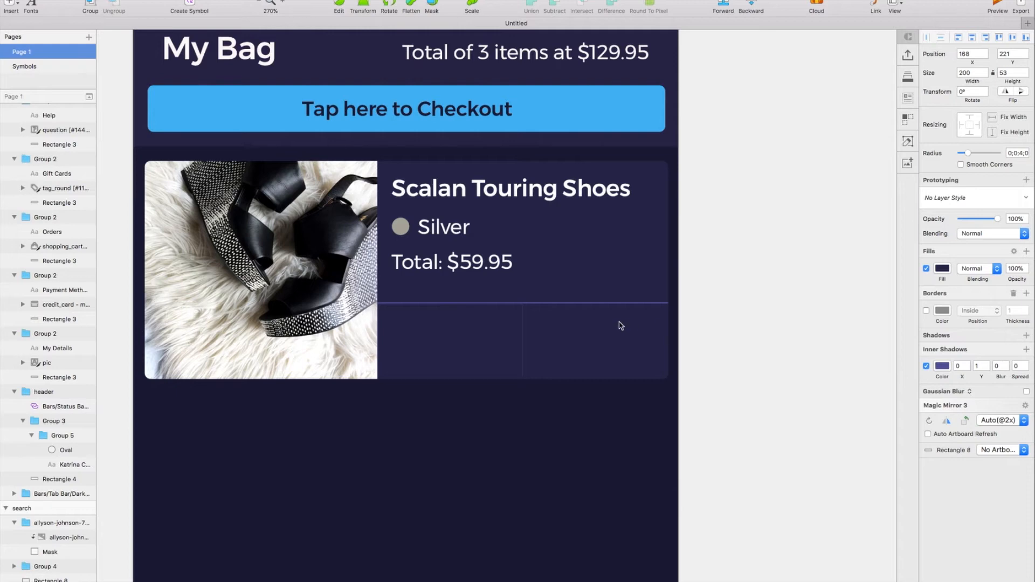
- Square the 100-wide rectangle's corners and set its inner shadow to X -1, Y 1 and blur 0
{"action": "double_click", "coordinate": [506, 366]}
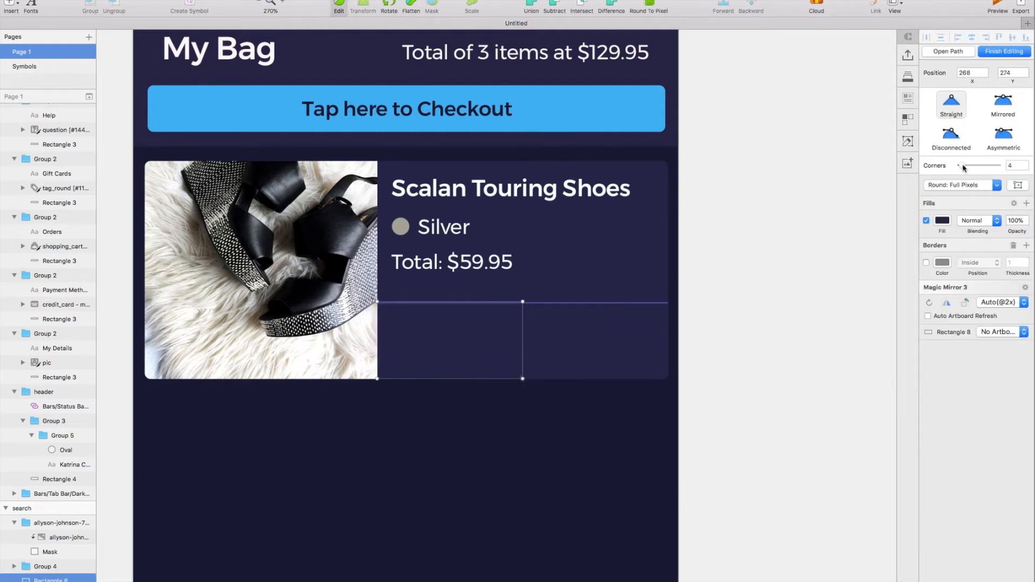
{"action": "key", "text": "Escape"}
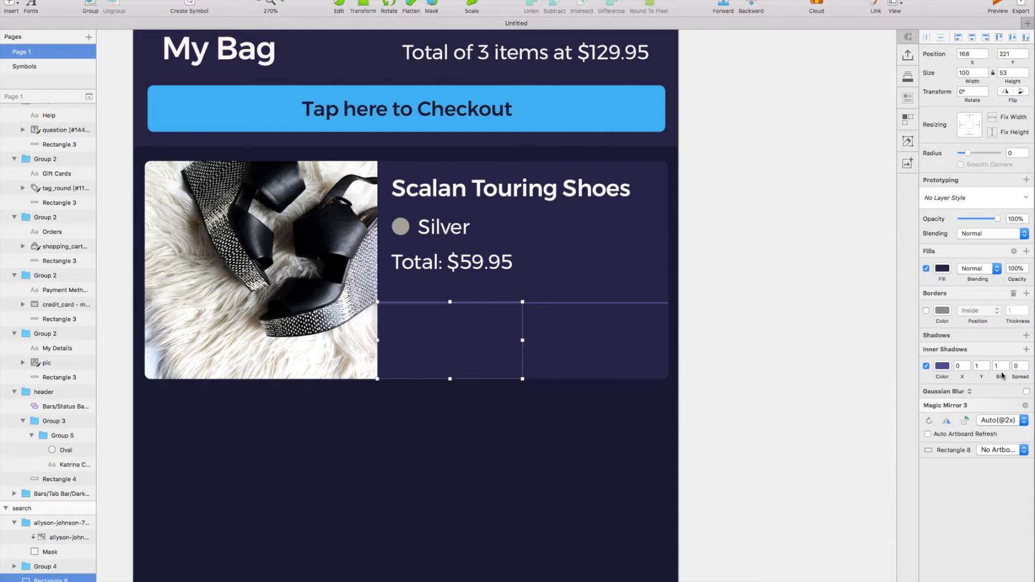
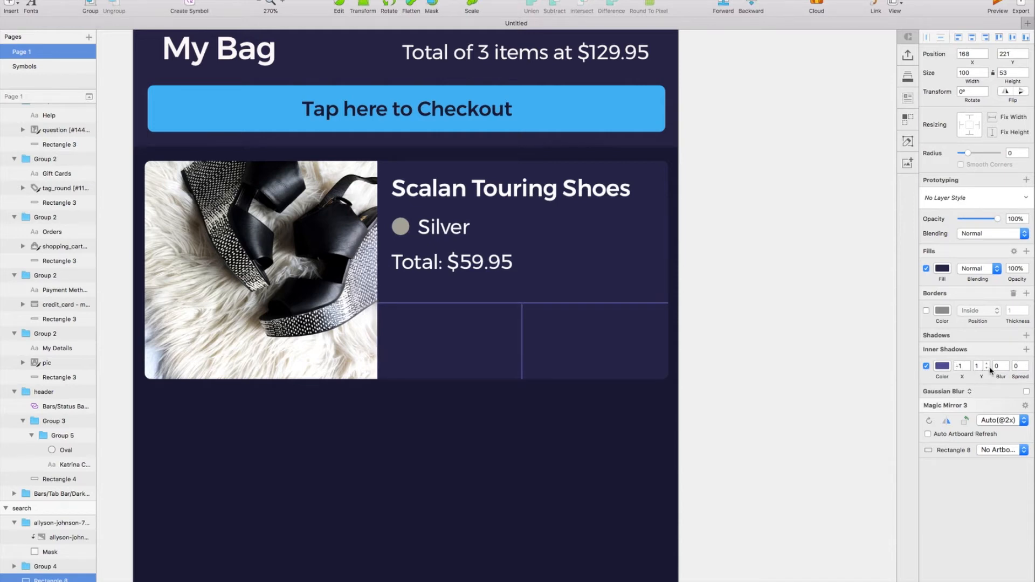
{"action": "scroll", "coordinate": [685, 397], "scroll_direction": "left", "scroll_amount": 2}
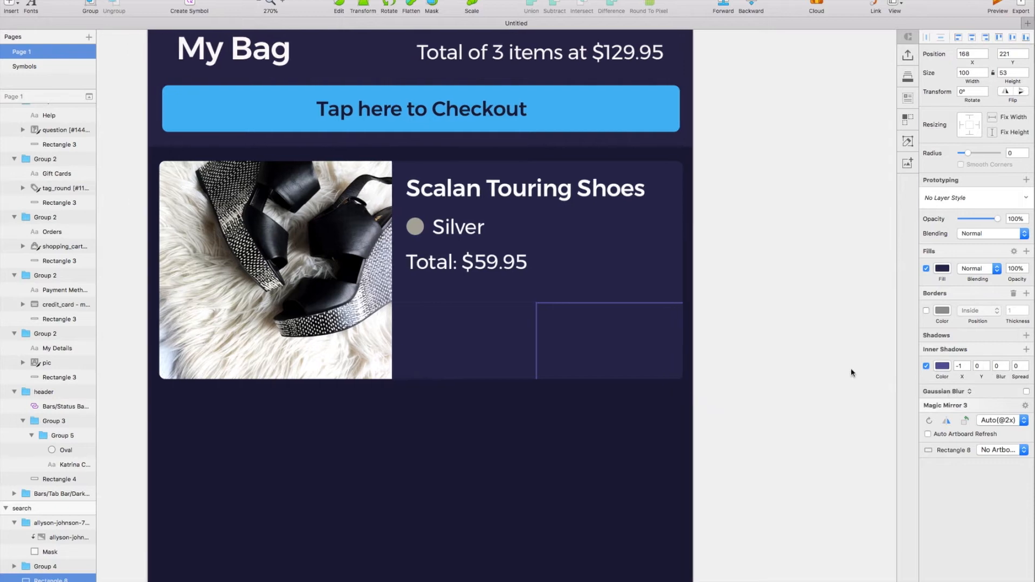
{"action": "left_click", "coordinate": [986, 365]}
{"action": "scroll", "coordinate": [747, 414], "scroll_direction": "left", "scroll_amount": 2}
- Add the text "M" in the card's left lower cell, in Montserrat SemiBold at size 18
{"action": "left_click", "coordinate": [16, 3]}
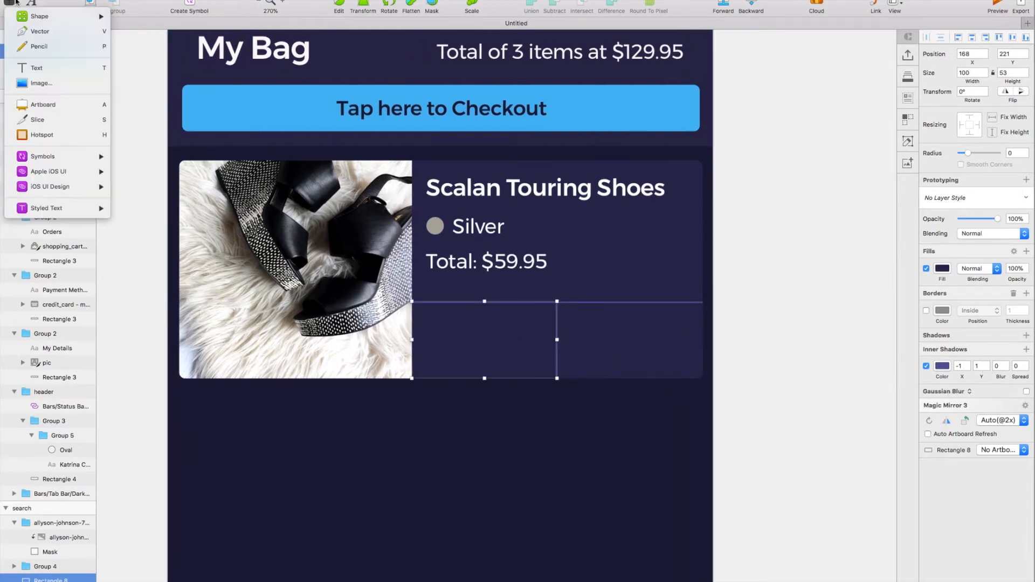
{"action": "left_click", "coordinate": [41, 67]}
{"action": "left_click", "coordinate": [471, 325]}
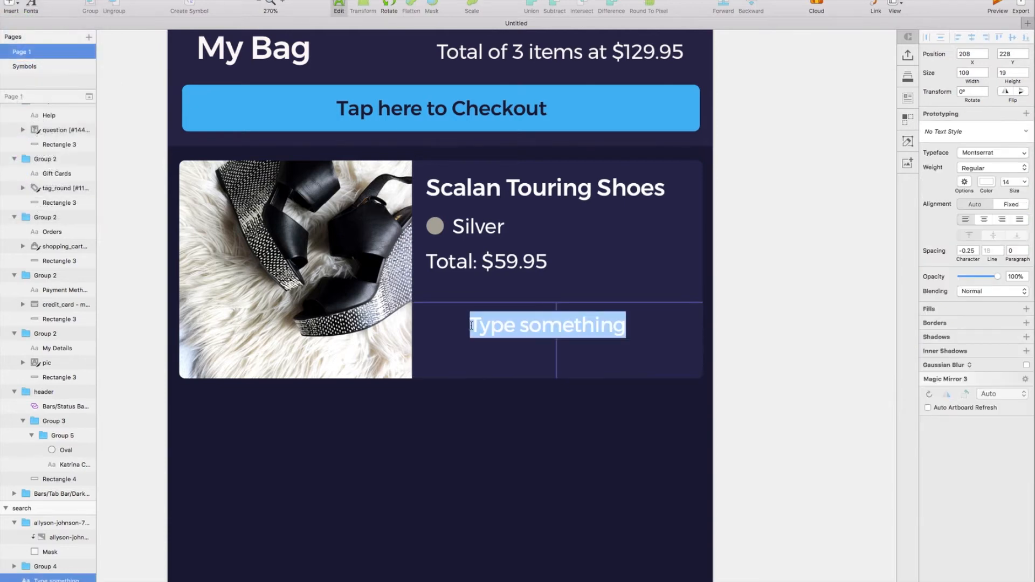
{"action": "type", "text": "M"}
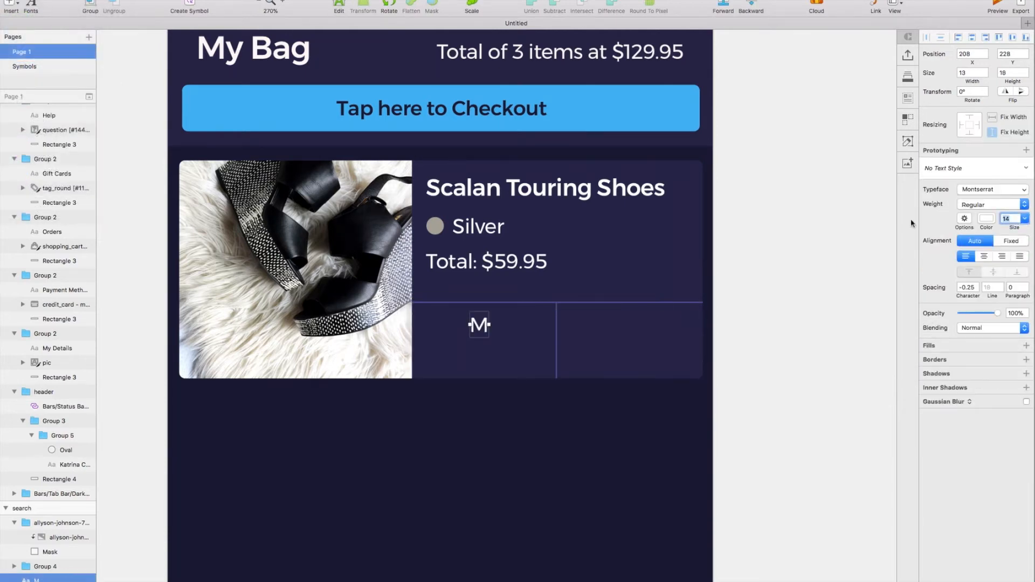
{"action": "left_click", "coordinate": [979, 205]}
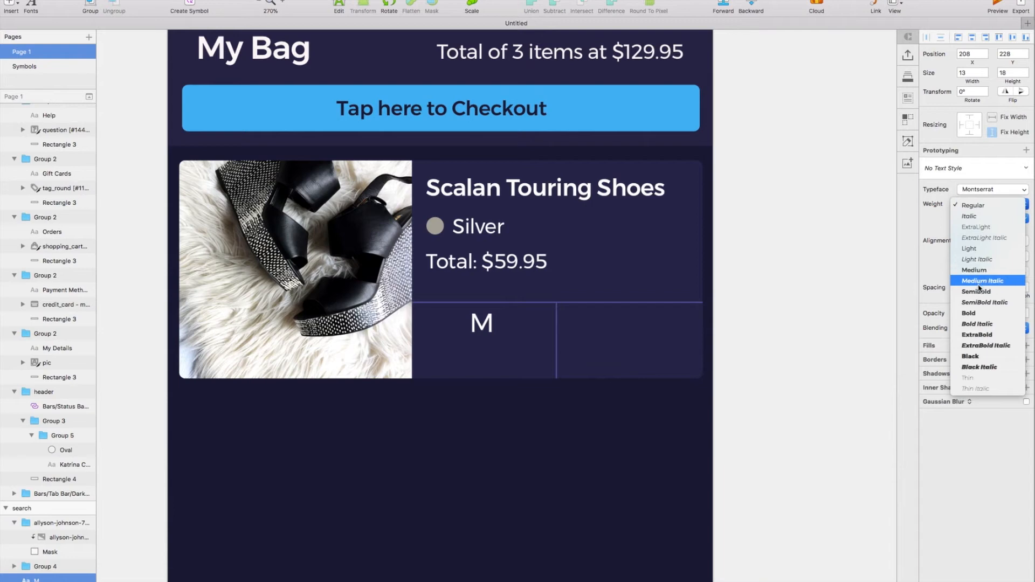
{"action": "left_click", "coordinate": [978, 292]}
{"action": "left_click_drag", "start_coordinate": [485, 325], "coordinate": [483, 319]}
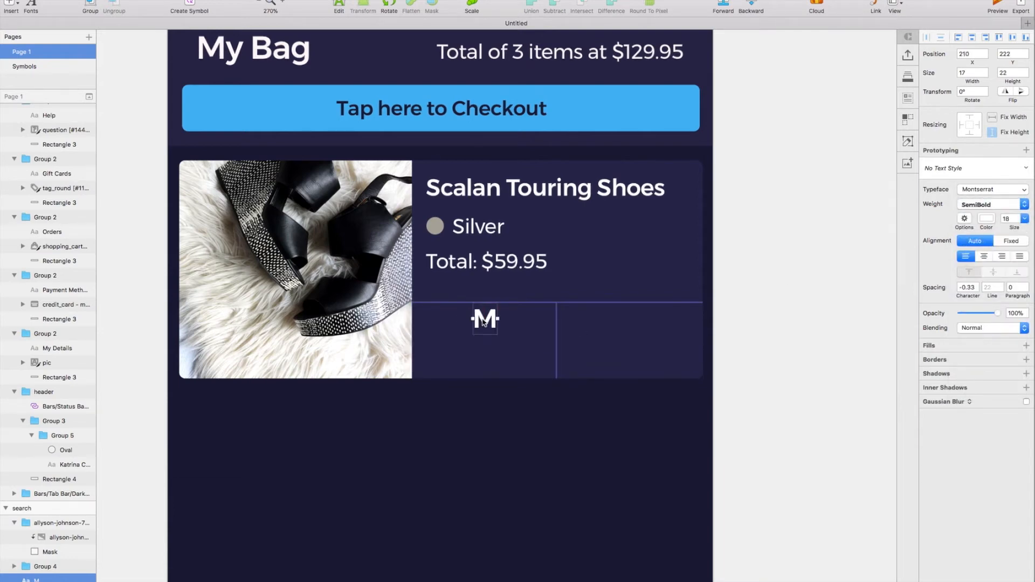
- Duplicate the "M" text beneath itself, restyle the copy as Regular 14 and change it to "Size"
{"action": "left_click_drag", "start_coordinate": [485, 322], "coordinate": [487, 353]}
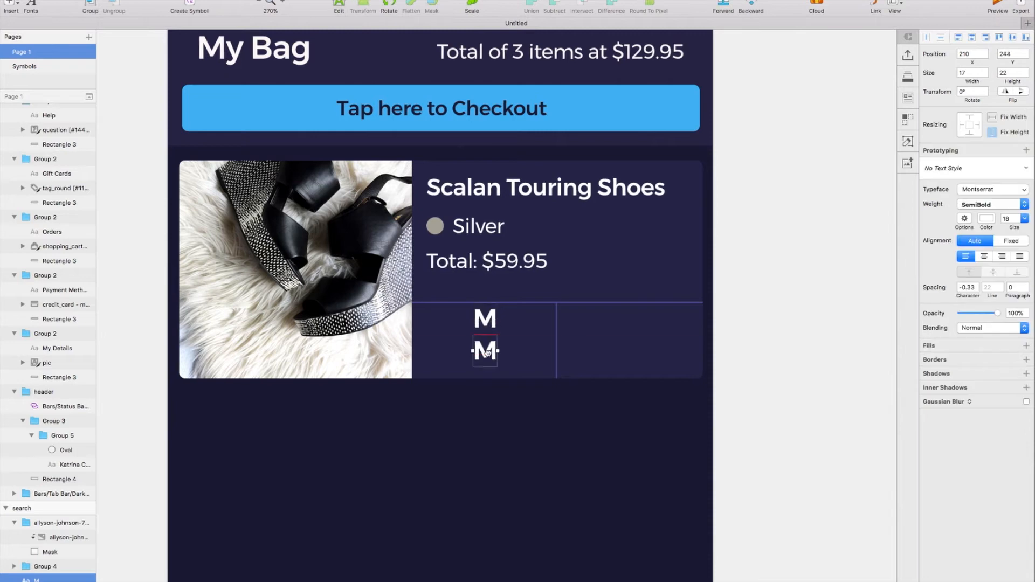
{"action": "left_click", "coordinate": [1000, 205]}
{"action": "left_click", "coordinate": [986, 172]}
{"action": "double_click", "coordinate": [500, 349]}
{"action": "type", "text": "Size"}
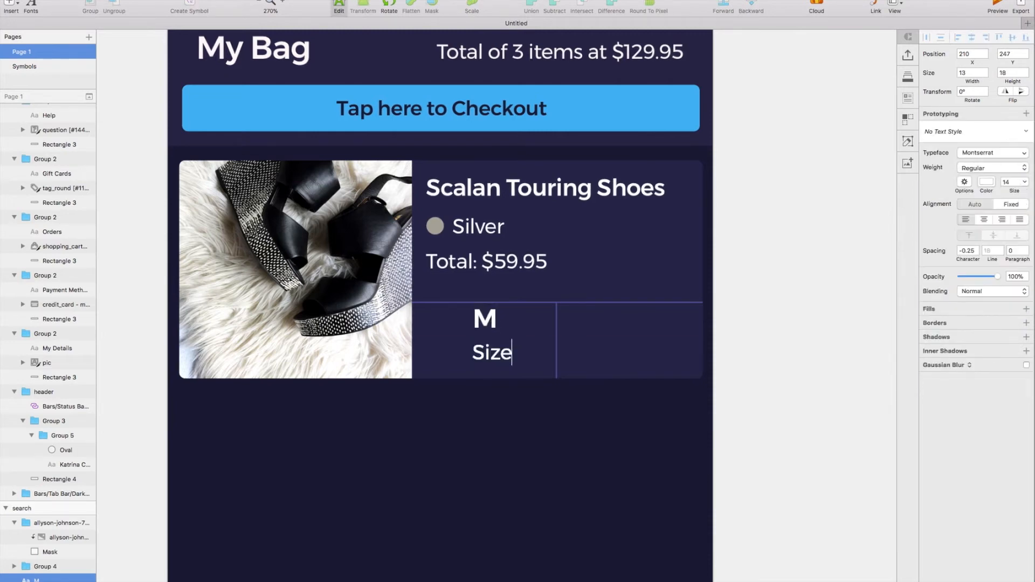
{"action": "key", "text": "Escape"}
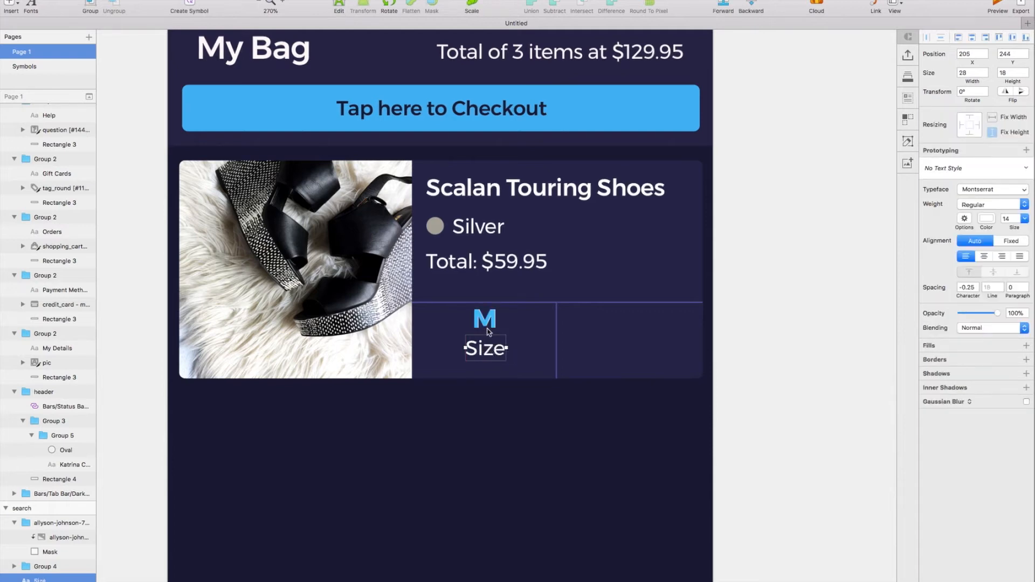
- Group the "M" and "Size" texts and centre the group in the left lower cell
{"action": "left_click", "coordinate": [487, 330], "text": "shift"}
{"action": "key", "text": "super+g"}
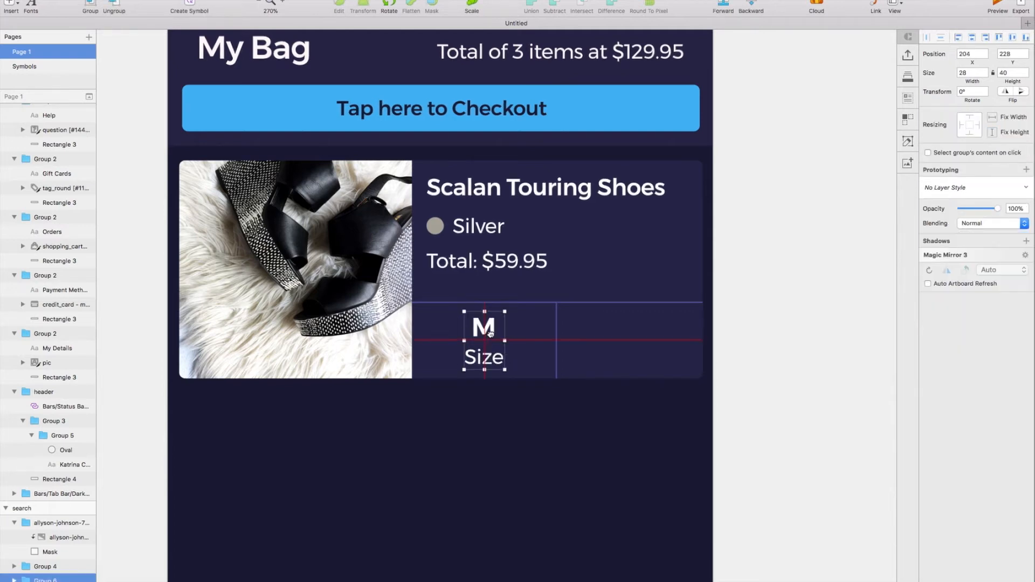
{"action": "left_click", "coordinate": [492, 406]}
- Group the size cell, duplicate it into the right cell reading "1" and "Quantity", and centre the texts in their rectangle
{"action": "left_click", "coordinate": [485, 369]}
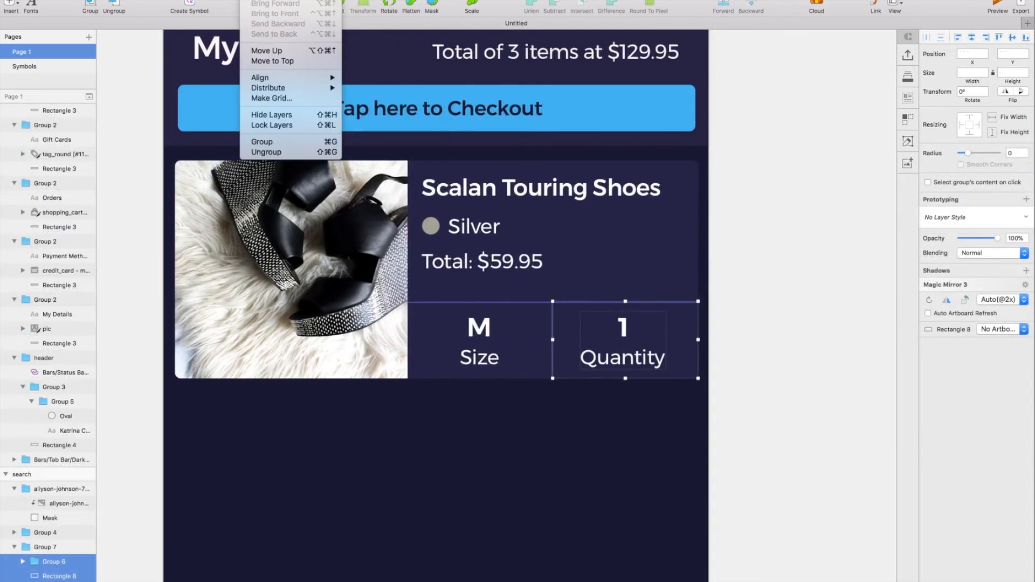
{"action": "mouse_move", "coordinate": [302, 72]}
{"action": "left_click", "coordinate": [382, 88]}
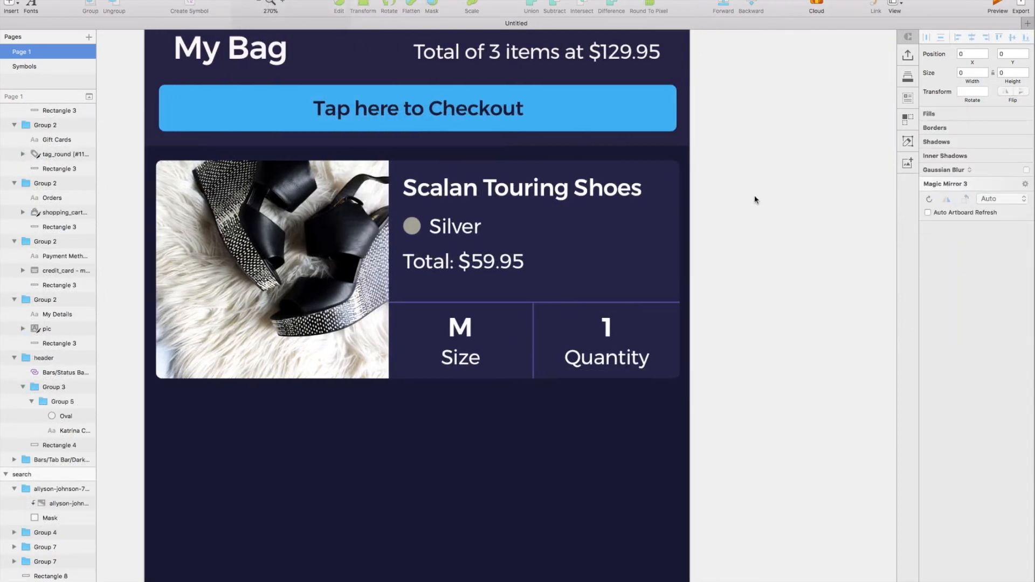
- Group all parts of the product card and rename the group "item"
{"action": "scroll", "coordinate": [754, 195], "scroll_direction": "down", "scroll_amount": 3}
{"action": "scroll", "coordinate": [755, 195], "scroll_direction": "left", "scroll_amount": 2}
{"action": "left_click", "coordinate": [658, 277]}
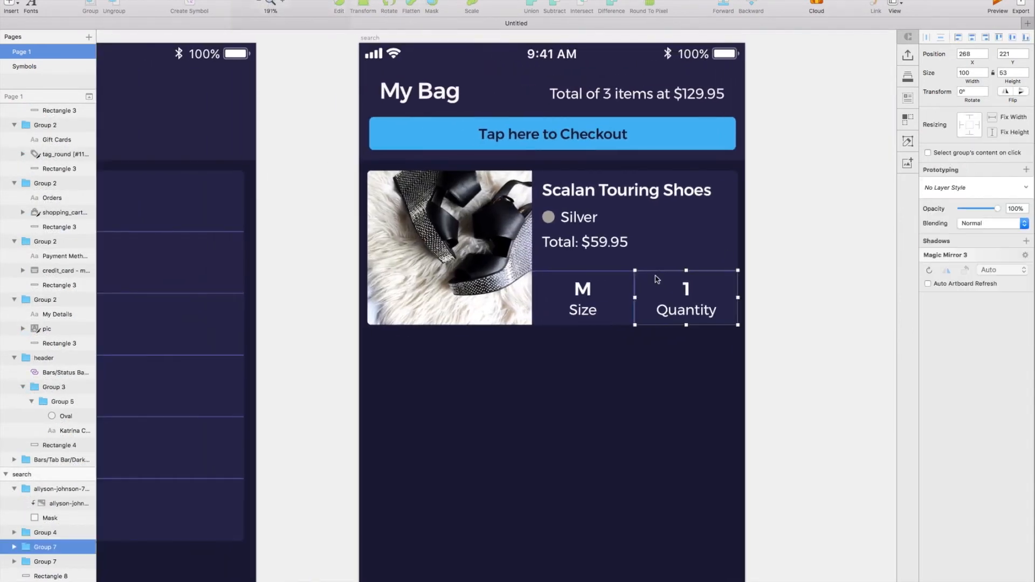
{"action": "left_click", "coordinate": [606, 297], "text": "shift"}
{"action": "key", "text": "super+g"}
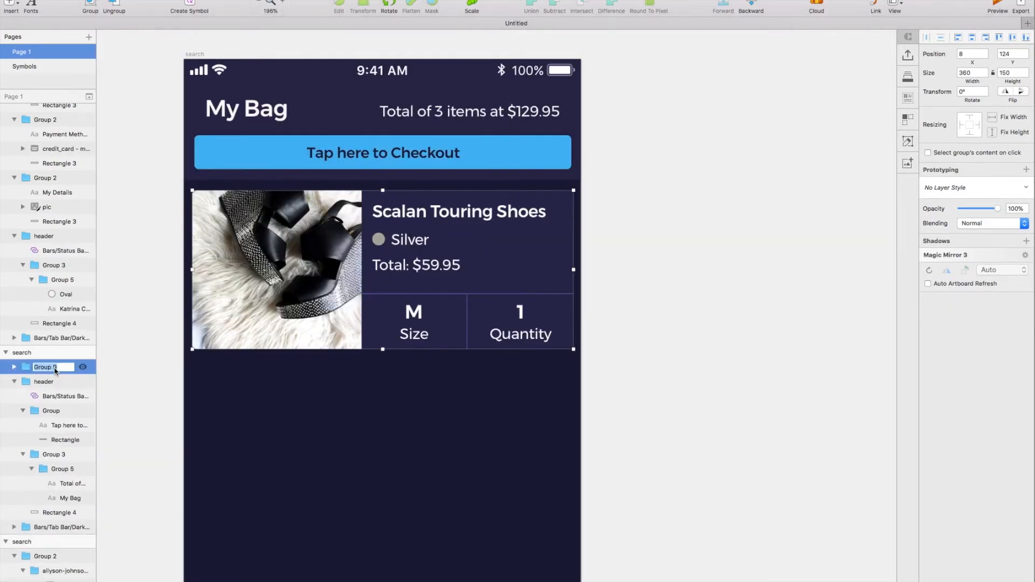
{"action": "left_click", "coordinate": [504, 496]}
- Duplicate the item card and place the copy below the first one at Y 284
{"action": "scroll", "coordinate": [469, 357], "scroll_direction": "left", "scroll_amount": 2}
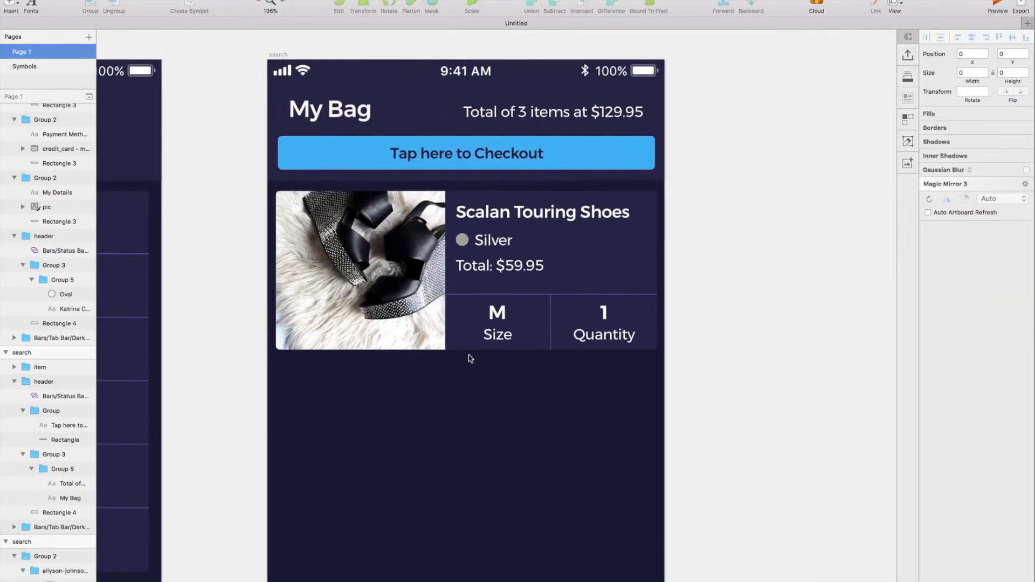
{"action": "scroll", "coordinate": [474, 356], "scroll_direction": "down", "scroll_amount": 3}
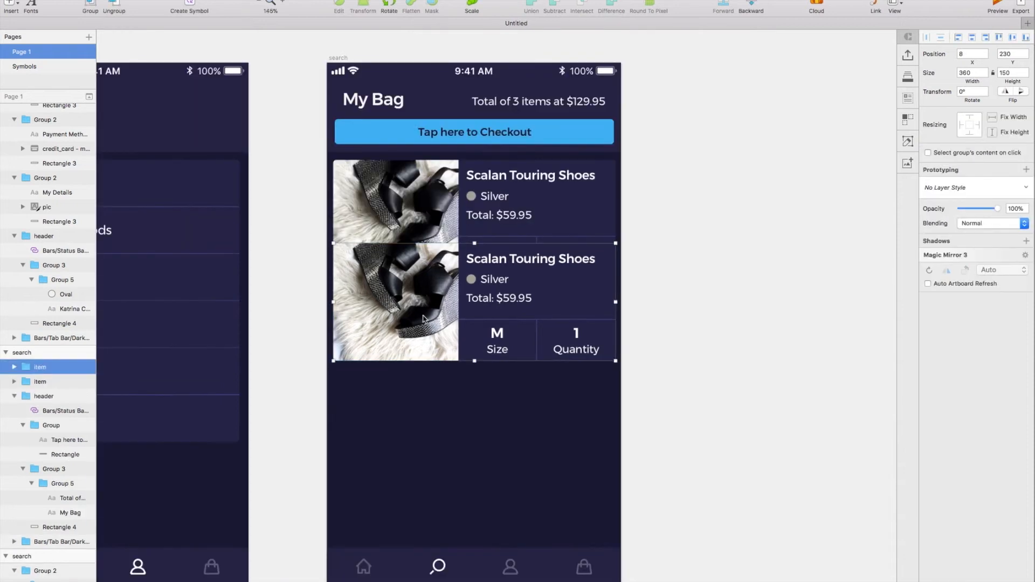
{"action": "left_click_drag", "start_coordinate": [423, 319], "coordinate": [424, 362]}
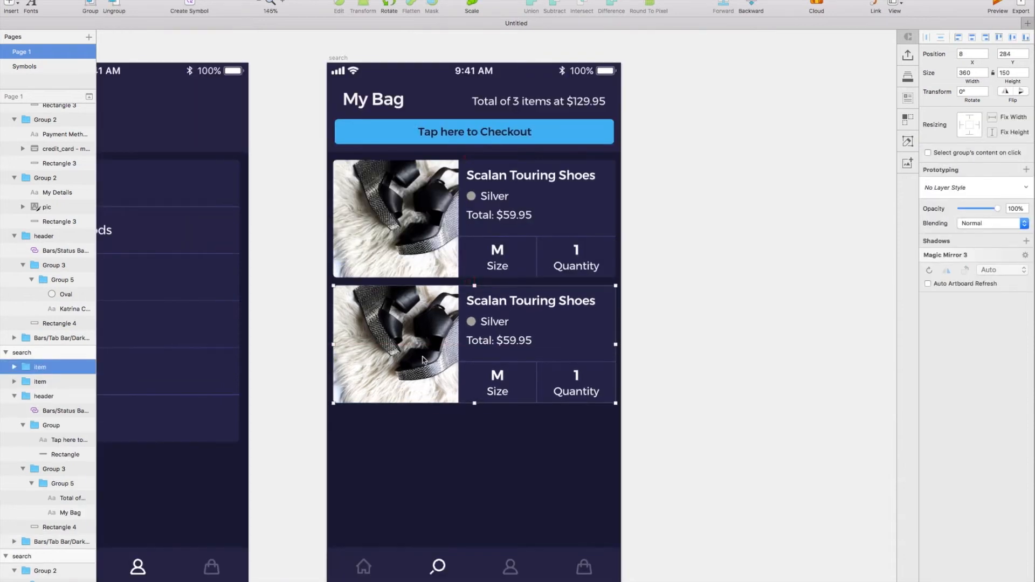
{"action": "left_click", "coordinate": [645, 399]}
{"action": "scroll", "coordinate": [645, 400], "scroll_direction": "down", "scroll_amount": 1}
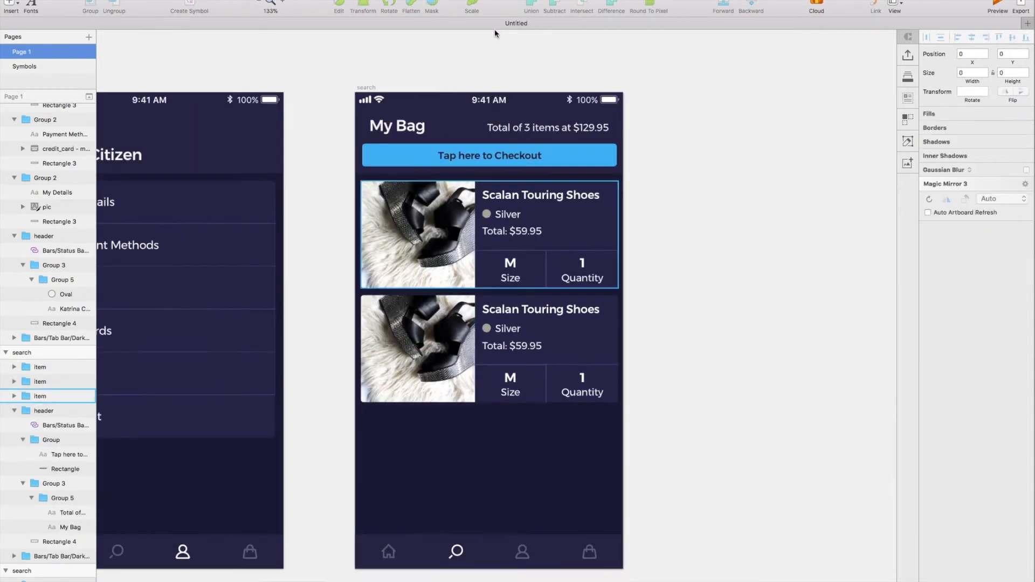
- Change the item count in the header's total text to 2
{"action": "double_click", "coordinate": [532, 131]}
{"action": "double_click", "coordinate": [531, 131]}
{"action": "double_click", "coordinate": [532, 131]}
{"action": "double_click", "coordinate": [529, 130]}
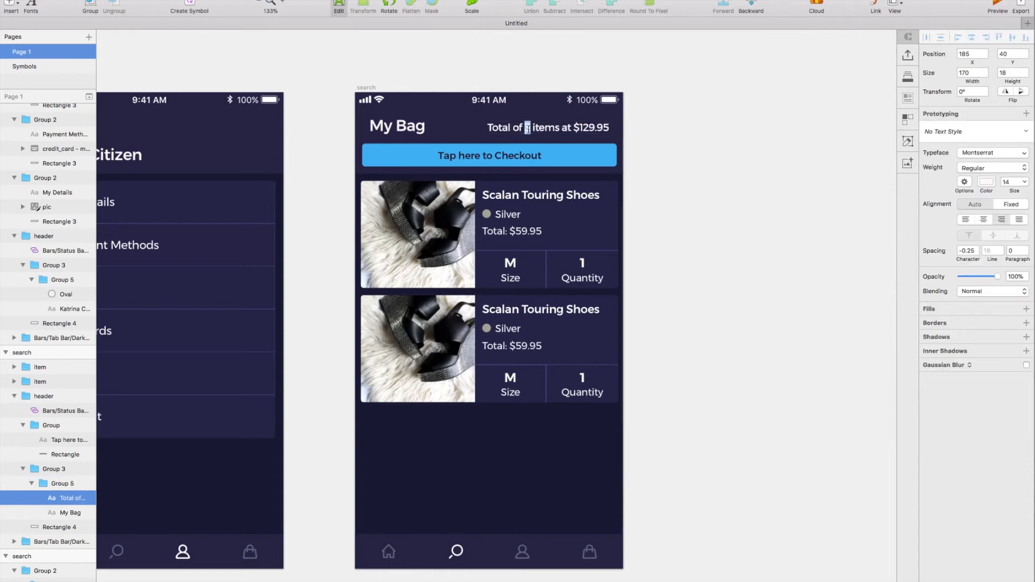
{"action": "left_click", "coordinate": [709, 190]}
- Rename the My Bag artboard "bag", duplicate it and name the copy "checkout-1"
{"action": "scroll", "coordinate": [710, 190], "scroll_direction": "right", "scroll_amount": 1}
{"action": "left_click", "coordinate": [345, 88]}
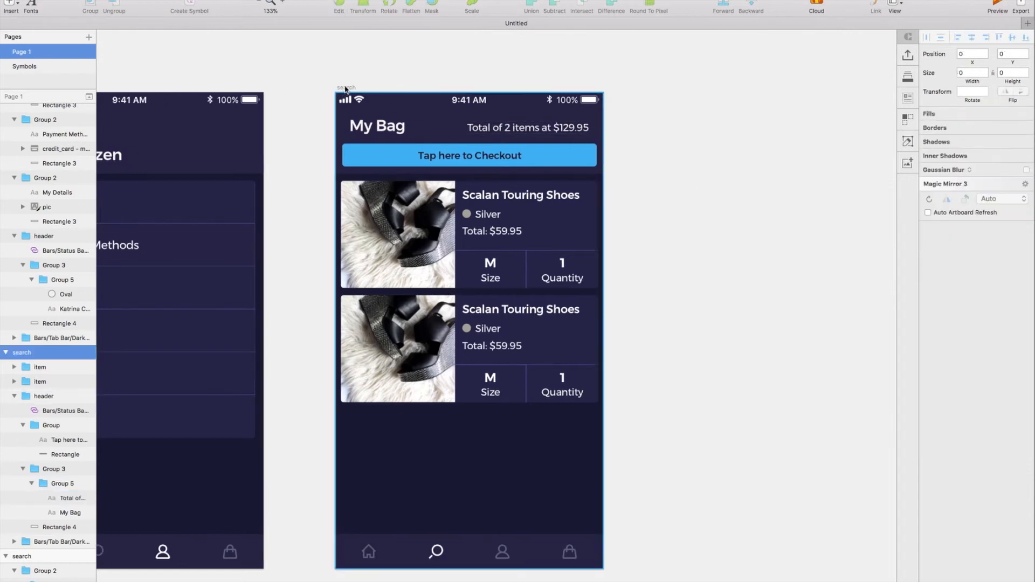
{"action": "scroll", "coordinate": [345, 89], "scroll_direction": "left", "scroll_amount": 5}
{"action": "scroll", "coordinate": [345, 89], "scroll_direction": "down", "scroll_amount": 1}
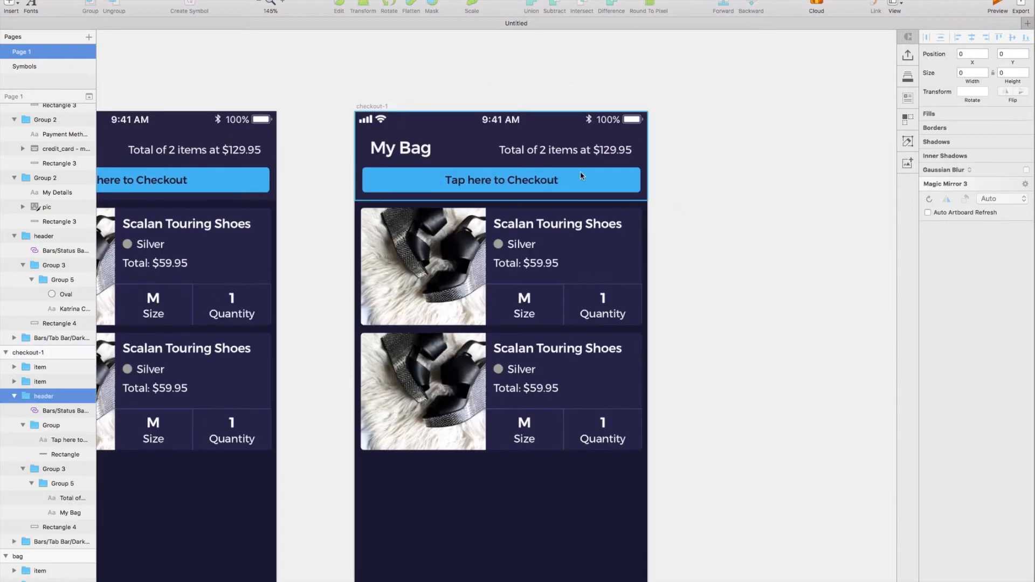
- Fill the checkout button's rectangle dark purple, then duplicate it with a width of 178 for the first tab
{"action": "left_click", "coordinate": [588, 179], "text": "super"}
{"action": "left_click", "coordinate": [593, 284]}
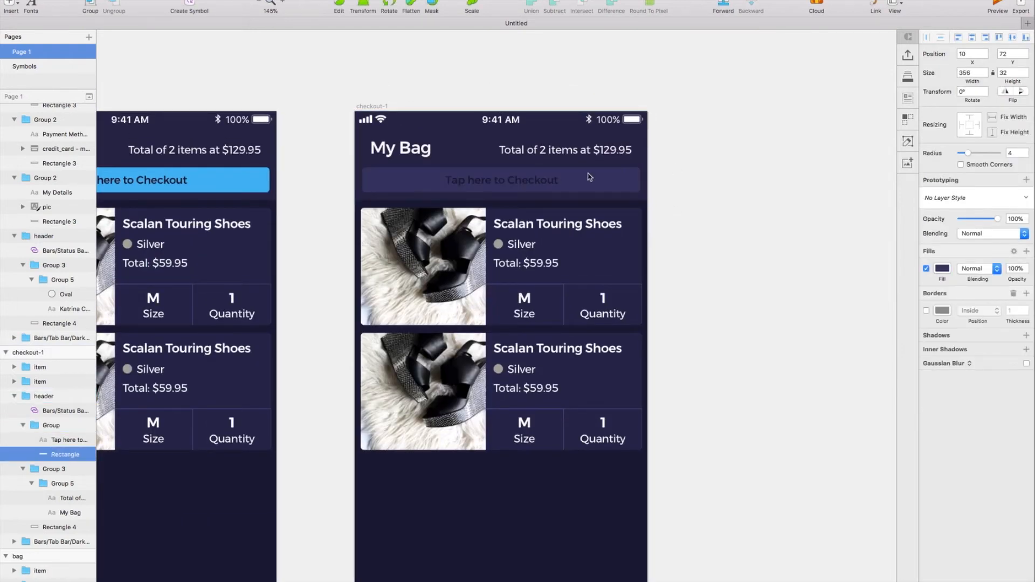
{"action": "key", "text": "super+d"}
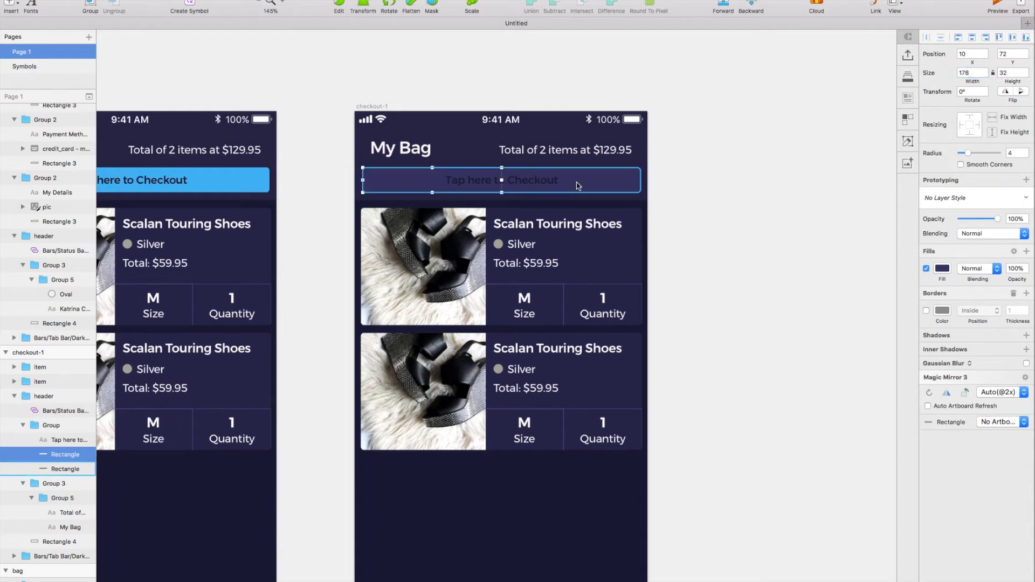
- Centre the button label over the half-width rectangle and change its text to "1. Delivery"
{"action": "left_click", "coordinate": [450, 186]}
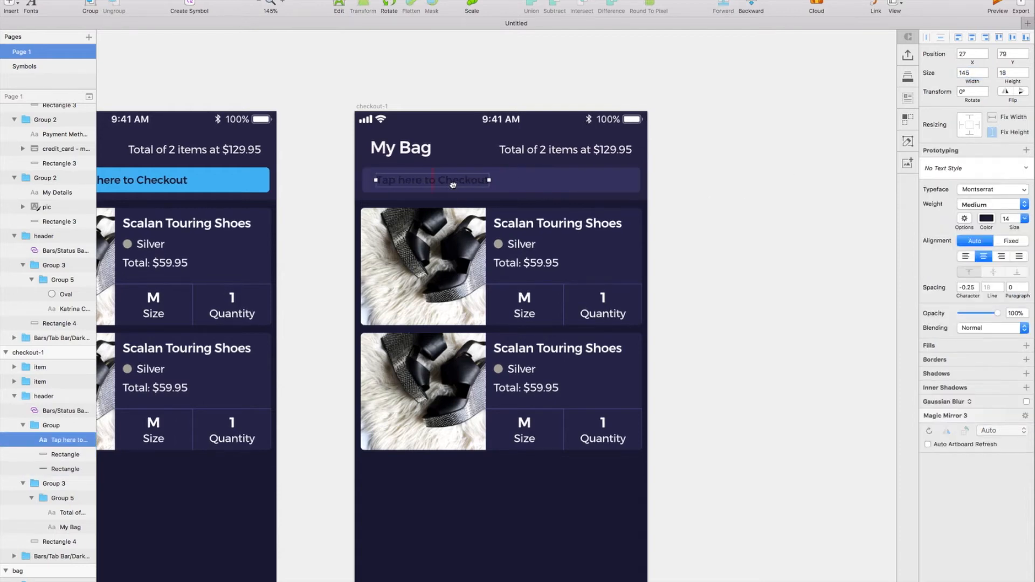
{"action": "type", "text": "1. Delivery"}
- Square off the inner corners of the half-width Delivery rectangle and give it a lighter purple fill
{"action": "left_click", "coordinate": [482, 185]}
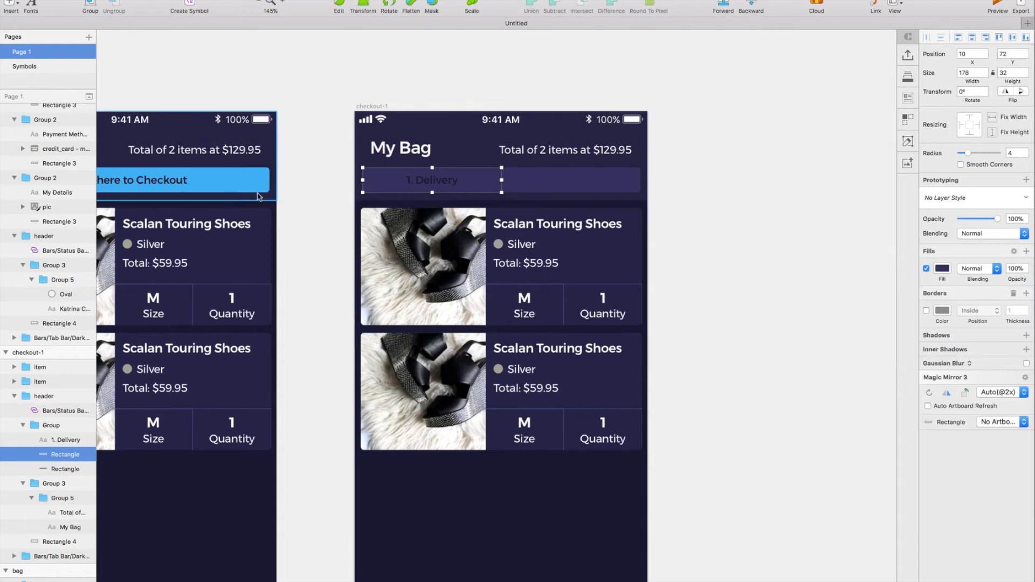
{"action": "double_click", "coordinate": [490, 186]}
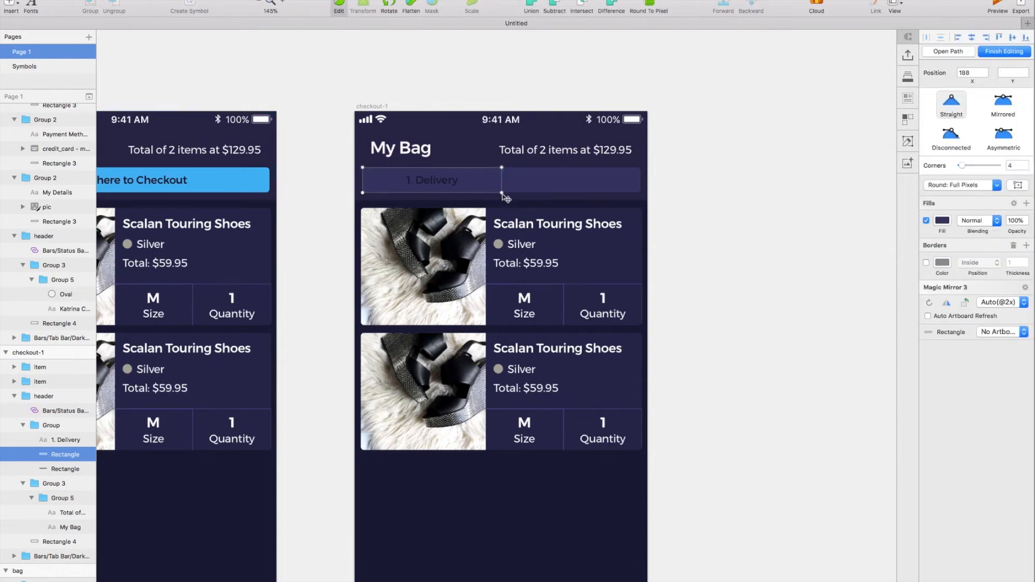
{"action": "key", "text": "Escape"}
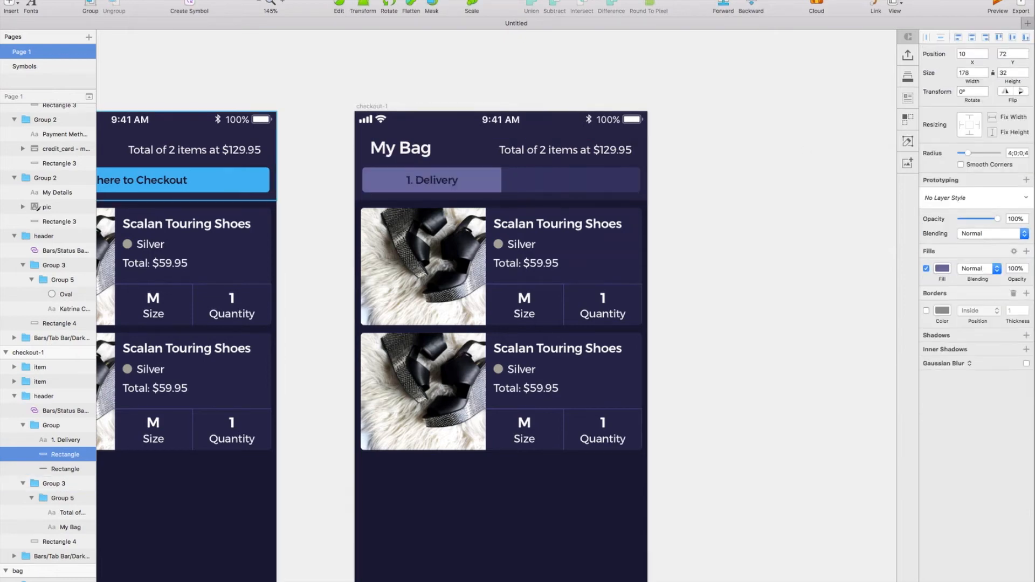
- Change the colour of the "1. Delivery" label to white
{"action": "left_click", "coordinate": [448, 179]}
{"action": "left_click", "coordinate": [986, 218]}
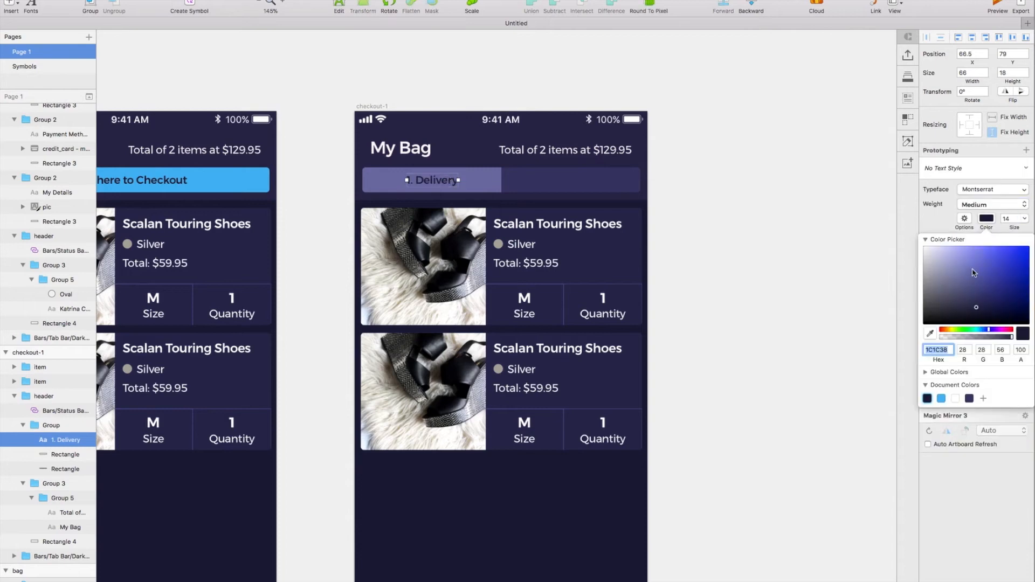
{"action": "scroll", "coordinate": [816, 166], "scroll_direction": "left", "scroll_amount": 3}
{"action": "key", "text": "Escape"}
{"action": "key", "text": "Escape"}
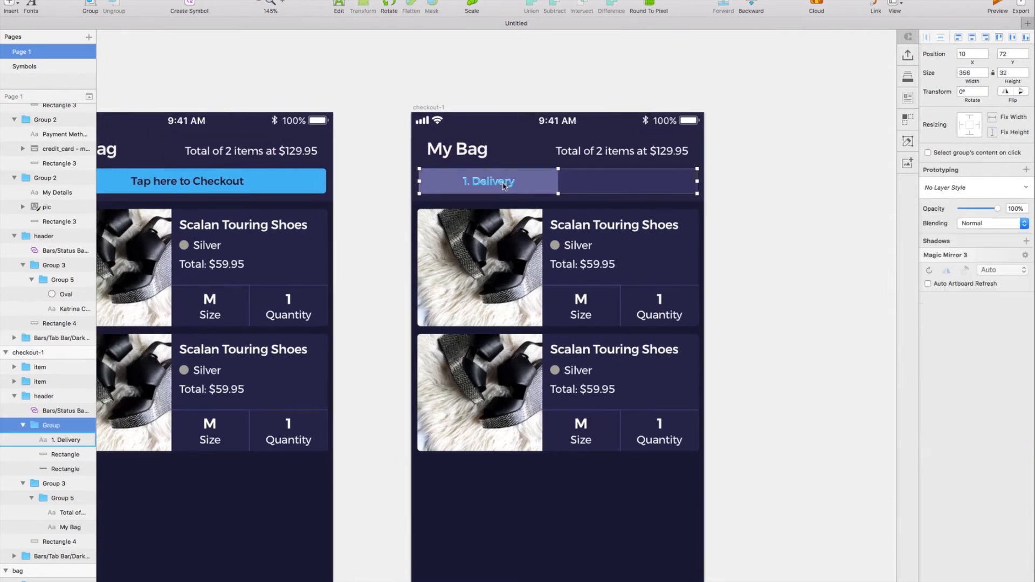
- Group the Delivery label with its rectangle, duplicate the group and place the copy beside it at X 188
{"action": "double_click", "coordinate": [529, 185]}
{"action": "left_click", "coordinate": [499, 185], "text": "shift"}
{"action": "key", "text": "super+g"}
{"action": "key", "text": "super+d"}
{"action": "left_click_drag", "start_coordinate": [474, 183], "coordinate": [614, 184]}
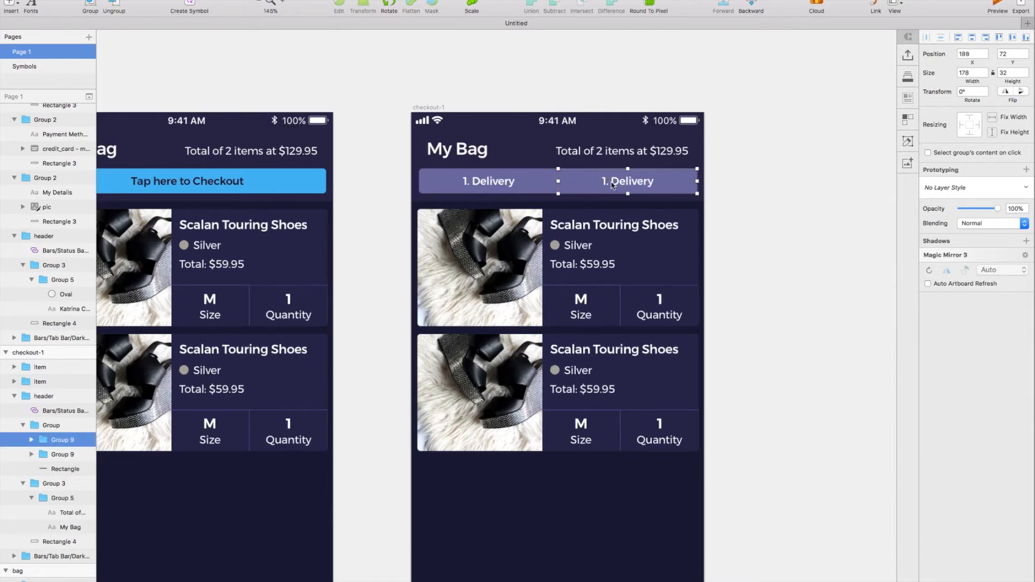
- Change the copied tab's label to "2. Payment" and dim the tab so it looks inactive
{"action": "double_click", "coordinate": [626, 187]}
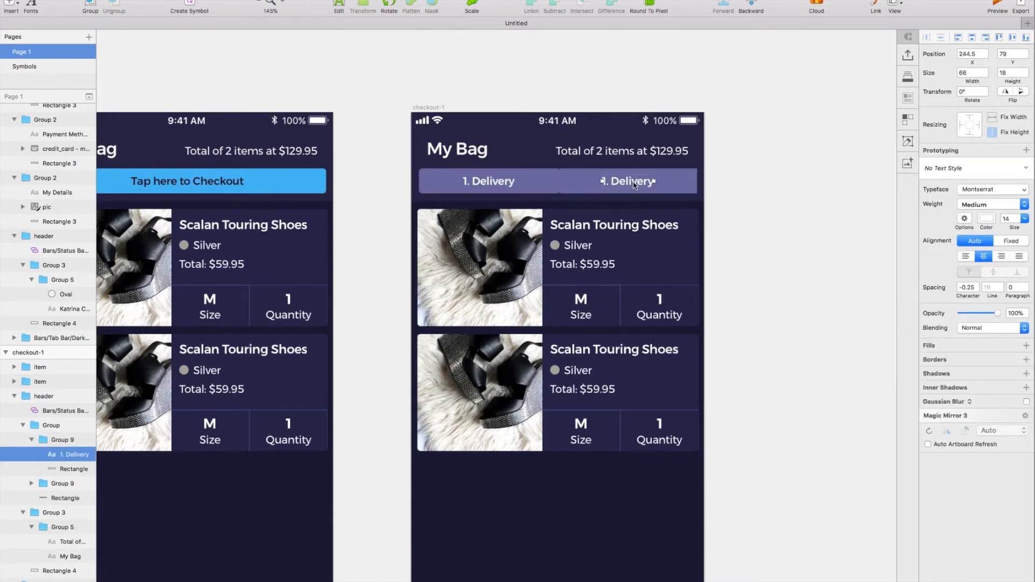
{"action": "key", "text": "Escape"}
{"action": "left_click_drag", "start_coordinate": [965, 212], "coordinate": [968, 212]}
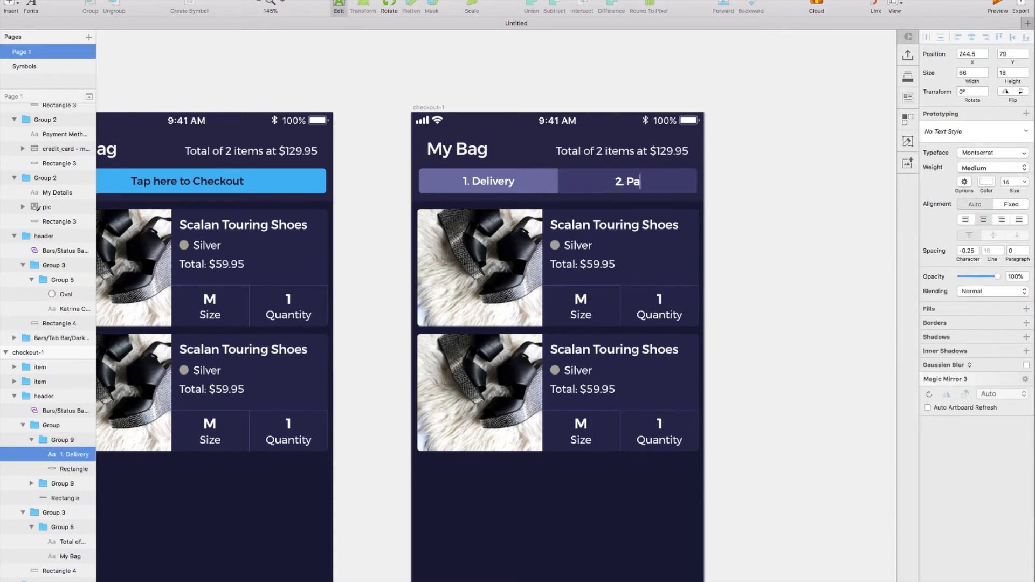
{"action": "key", "text": "Escape"}
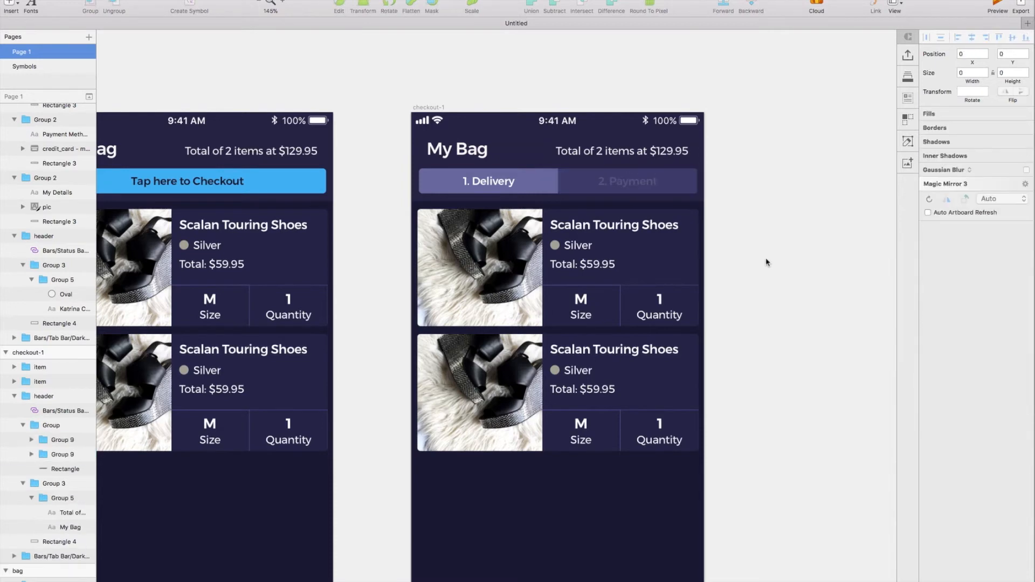
{"action": "left_click", "coordinate": [767, 261]}
- Replace the My Bag title row in the checkout-1 header with the copied close icon and "Sort & Filter" title
{"action": "scroll", "coordinate": [767, 262], "scroll_direction": "right", "scroll_amount": 2}
{"action": "double_click", "coordinate": [589, 162]}
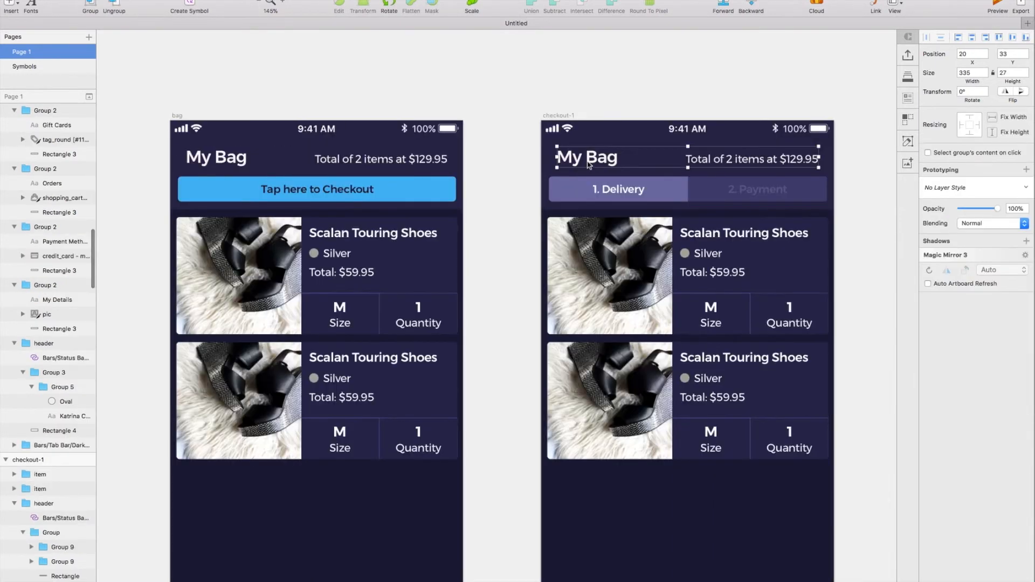
{"action": "key", "text": "Delete"}
{"action": "double_click", "coordinate": [589, 165]}
{"action": "scroll", "coordinate": [590, 164], "scroll_direction": "right", "scroll_amount": 2}
{"action": "key", "text": "super+v"}
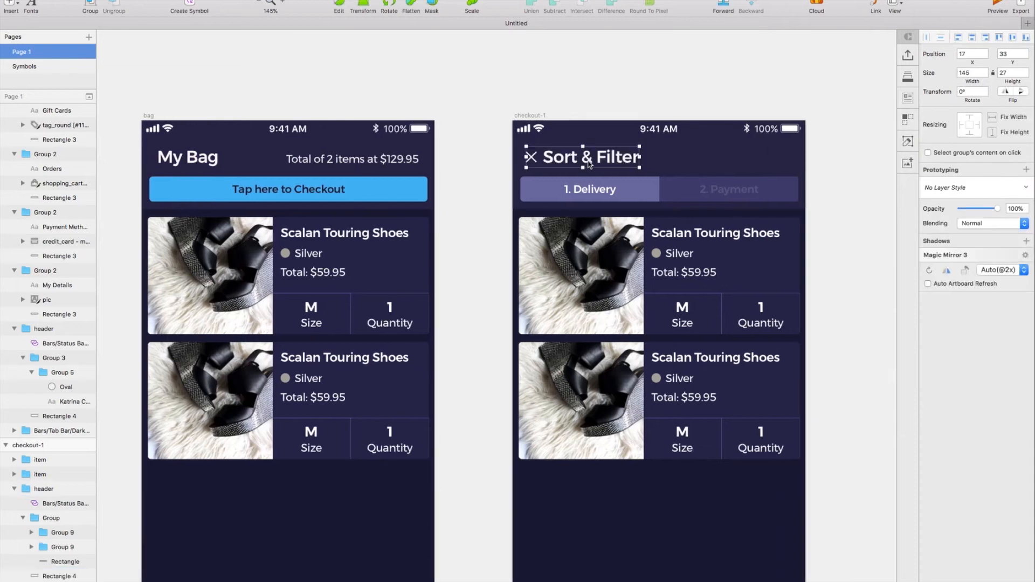
- Duplicate the "Sort & Filter" title to the header's right side and set the copy to size 14 with a lighter weight
{"action": "double_click", "coordinate": [571, 163]}
{"action": "left_click_drag", "start_coordinate": [569, 161], "coordinate": [723, 157]}
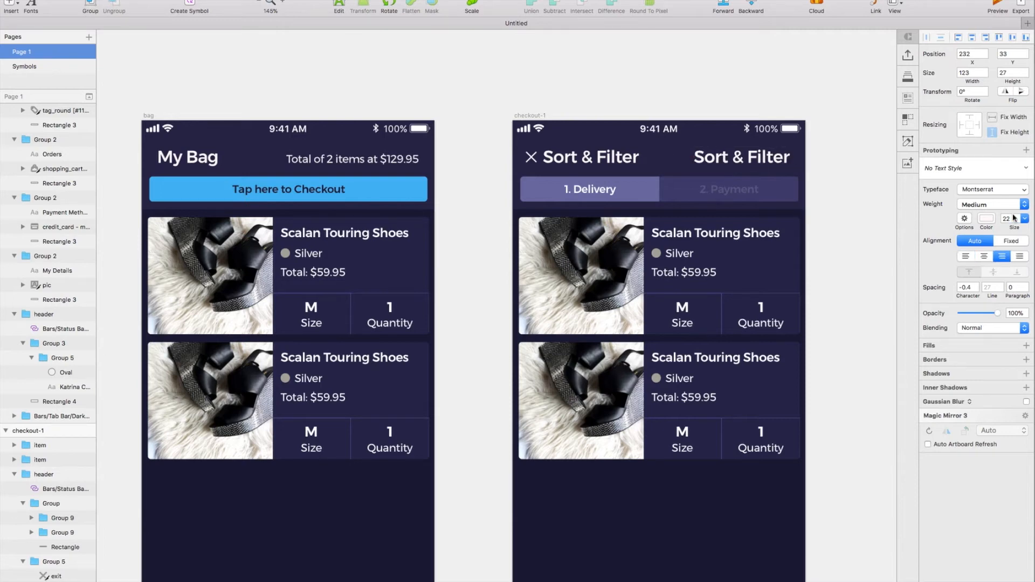
{"action": "type", "text": "14"}
{"action": "key", "text": "Return"}
{"action": "left_click", "coordinate": [990, 206]}
{"action": "left_click", "coordinate": [985, 142]}
- Change the copied header title's text to "Review items"
{"action": "double_click", "coordinate": [735, 159]}
{"action": "type", "text": "Review items"}
{"action": "left_click", "coordinate": [847, 213]}
- Delete the second item card from the checkout-1 artboard
{"action": "scroll", "coordinate": [847, 213], "scroll_direction": "right", "scroll_amount": 1}
{"action": "scroll", "coordinate": [847, 211], "scroll_direction": "right", "scroll_amount": 5}
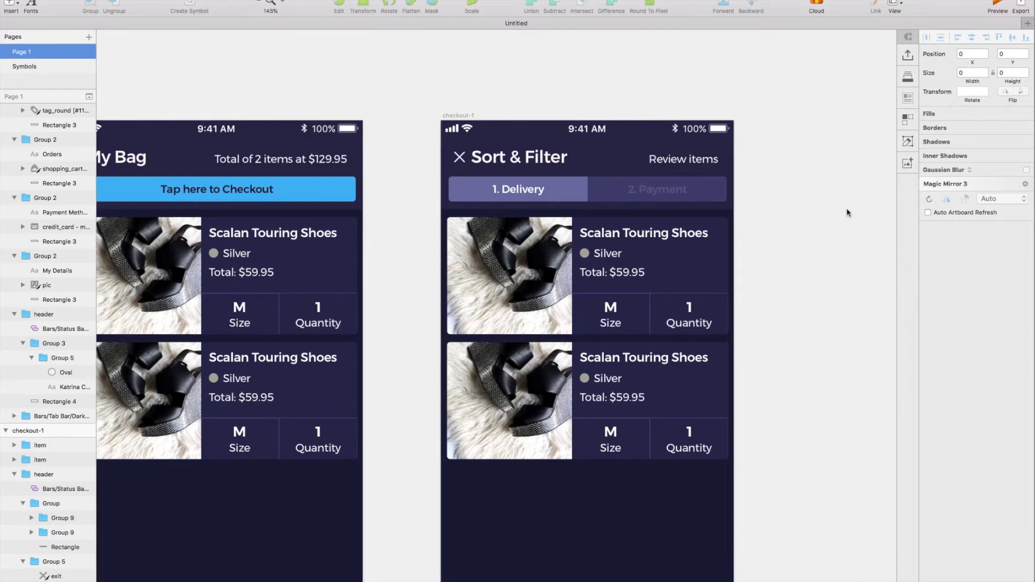
{"action": "left_click", "coordinate": [634, 276]}
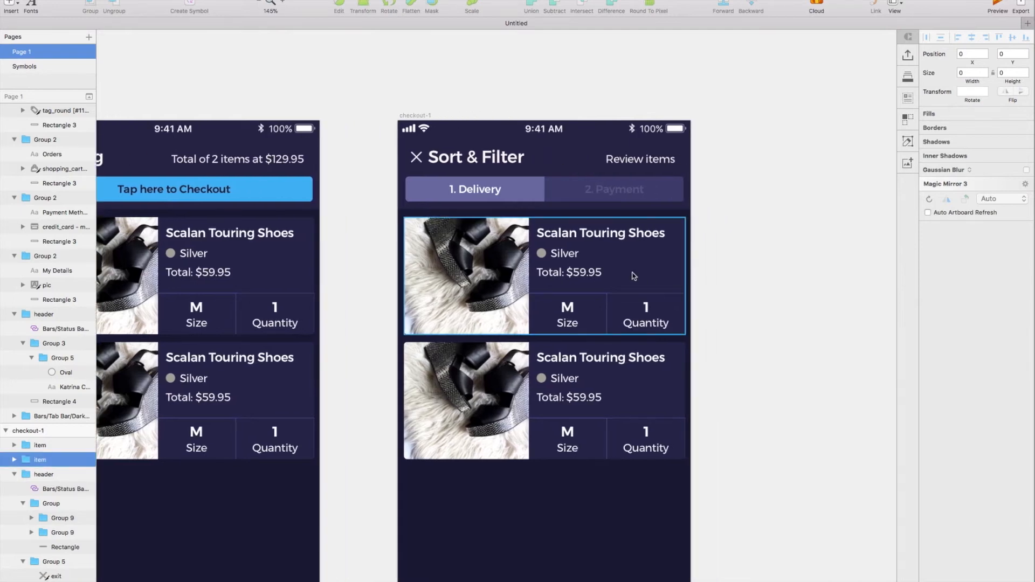
{"action": "left_click", "coordinate": [611, 410]}
{"action": "key", "text": "Delete"}
- Delete the Size and Quantity blocks with their divider lines from the remaining checkout card
{"action": "double_click", "coordinate": [588, 328]}
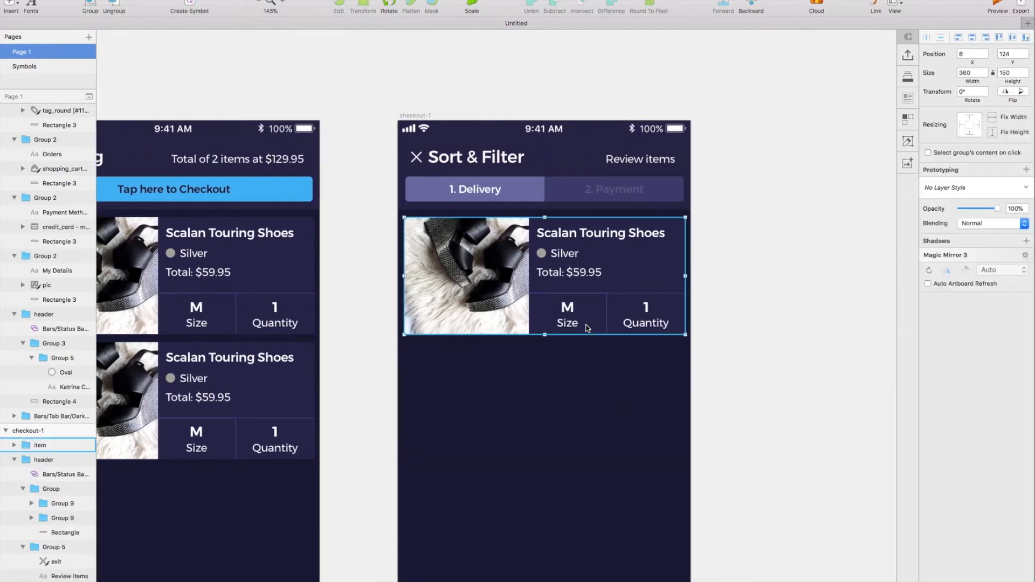
{"action": "double_click", "coordinate": [605, 308]}
{"action": "left_click", "coordinate": [630, 308], "text": "shift"}
{"action": "key", "text": "Delete"}
{"action": "left_click", "coordinate": [609, 307]}
{"action": "double_click", "coordinate": [592, 310]}
- Delete the shoe photo from the checkout card while keeping its mask shape
{"action": "double_click", "coordinate": [487, 252]}
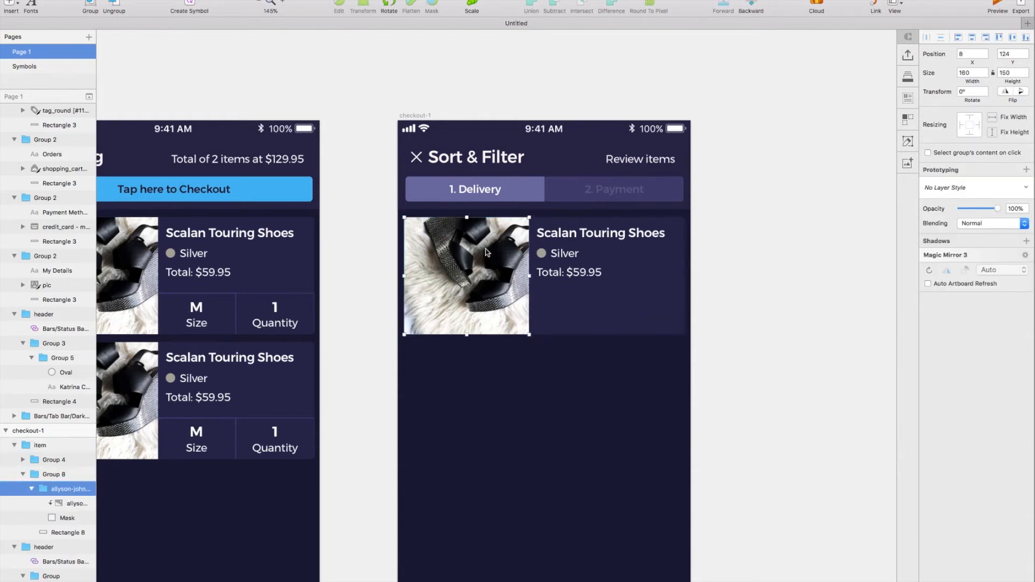
{"action": "double_click", "coordinate": [486, 253]}
{"action": "key", "text": "Delete"}
- Give the card's mask shape a purple fill and narrow it to a width of 120
{"action": "left_click", "coordinate": [484, 254]}
{"action": "double_click", "coordinate": [480, 261]}
{"action": "double_click", "coordinate": [479, 264]}
{"action": "double_click", "coordinate": [480, 264]}
{"action": "key", "text": "f"}
{"action": "left_click", "coordinate": [531, 282]}
{"action": "double_click", "coordinate": [499, 279]}
{"action": "left_click_drag", "start_coordinate": [528, 275], "coordinate": [501, 275]}
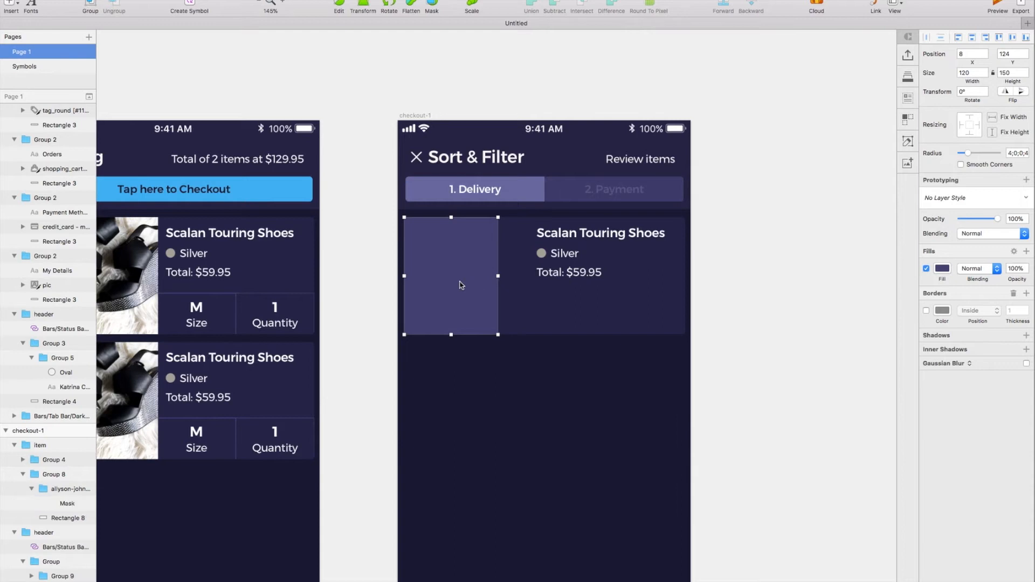
- Paste the Australian flag into the card's purple panel and centre it there
{"action": "key", "text": "super+v"}
{"action": "left_click_drag", "start_coordinate": [452, 294], "coordinate": [452, 273]}
{"action": "left_click", "coordinate": [494, 363]}
- Move the card's text closer to the flag panel and change the "Silver" label to "Primary"
{"action": "scroll", "coordinate": [493, 362], "scroll_direction": "right", "scroll_amount": 1}
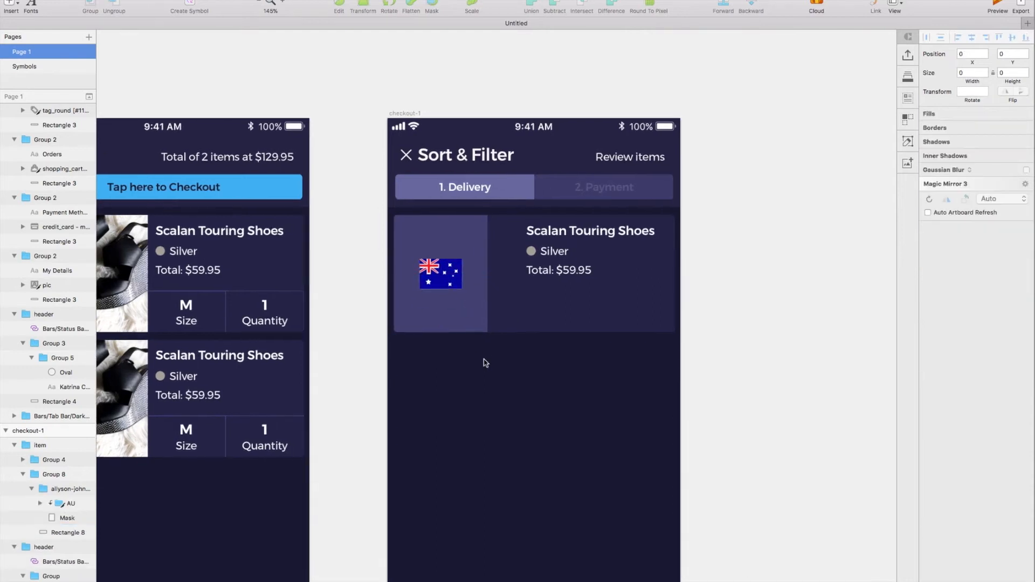
{"action": "left_click", "coordinate": [562, 254]}
{"action": "double_click", "coordinate": [562, 254]}
{"action": "left_click_drag", "start_coordinate": [563, 254], "coordinate": [524, 251]}
{"action": "double_click", "coordinate": [531, 285]}
{"action": "double_click", "coordinate": [524, 252]}
{"action": "type", "text": "Primary"}
{"action": "key", "text": "Escape"}
- Set the fill colour of the dot beside "Primary" to 4EF1C7
{"action": "left_click", "coordinate": [511, 248]}
{"action": "left_click", "coordinate": [943, 239]}
{"action": "type", "text": "4EF1C7"}
{"action": "key", "text": "Return"}
- Replace the card's product title with the customer's full name and nudge the Primary line slightly upward
{"action": "scroll", "coordinate": [576, 267], "scroll_direction": "left", "scroll_amount": 1}
{"action": "left_click", "coordinate": [577, 267]}
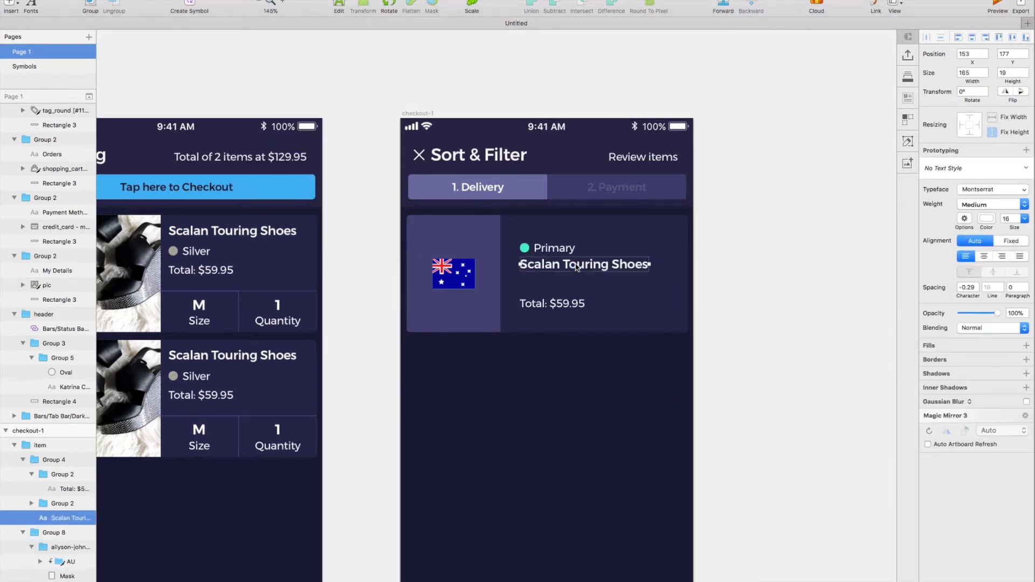
{"action": "key", "text": "Escape"}
{"action": "left_click", "coordinate": [562, 249]}
{"action": "key", "text": "Up"}
{"action": "key", "text": "Up"}
- Move the card's total price line up beneath the customer name, at Y 206
{"action": "scroll", "coordinate": [558, 269], "scroll_direction": "right", "scroll_amount": 1}
{"action": "left_click", "coordinate": [543, 306]}
{"action": "left_click_drag", "start_coordinate": [543, 306], "coordinate": [544, 284]}
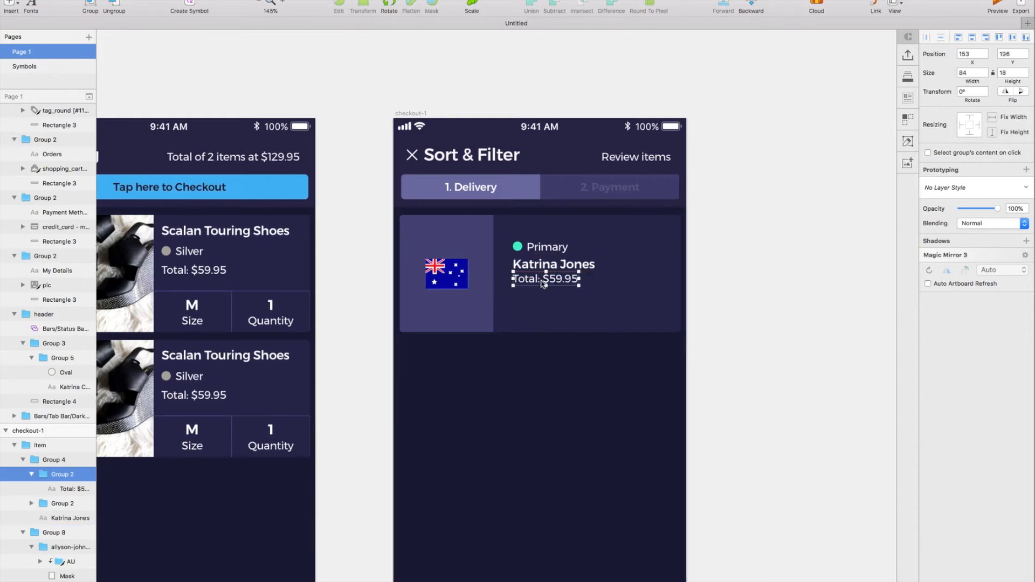
{"action": "scroll", "coordinate": [542, 284], "scroll_direction": "right", "scroll_amount": 2}
- Replace the total price text with the customer's postal address on three lines
{"action": "double_click", "coordinate": [536, 292]}
{"action": "type", "text": "1 Katrina Cit"}
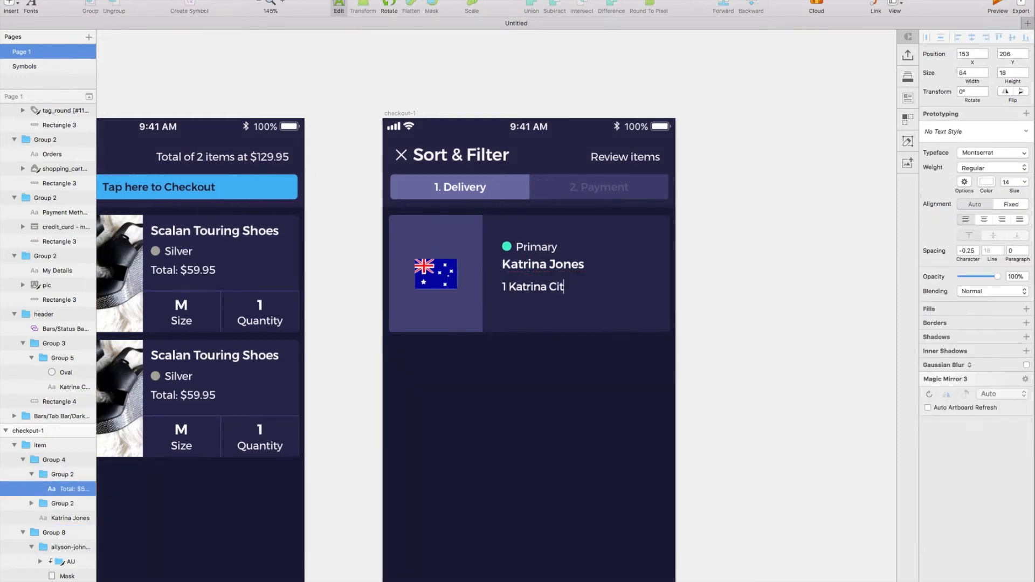
{"action": "type", "text": "izen Way,"}
{"action": "key", "text": "Return"}
{"action": "type", "text": "Katrina Citizen, Sydney"}
{"action": "key", "text": "Return"}
{"action": "type", "text": "Australia"}
{"action": "key", "text": "Escape"}
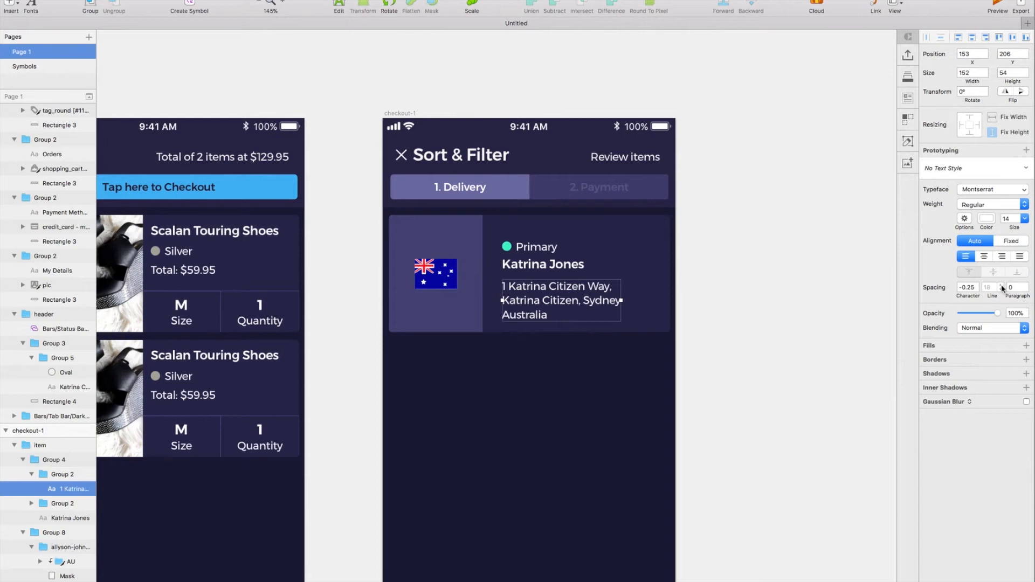
- Increase the line spacing of the address text and adjust its gap beneath the customer name
{"action": "left_click_drag", "start_coordinate": [595, 297], "coordinate": [594, 293]}
{"action": "left_click", "coordinate": [526, 248]}
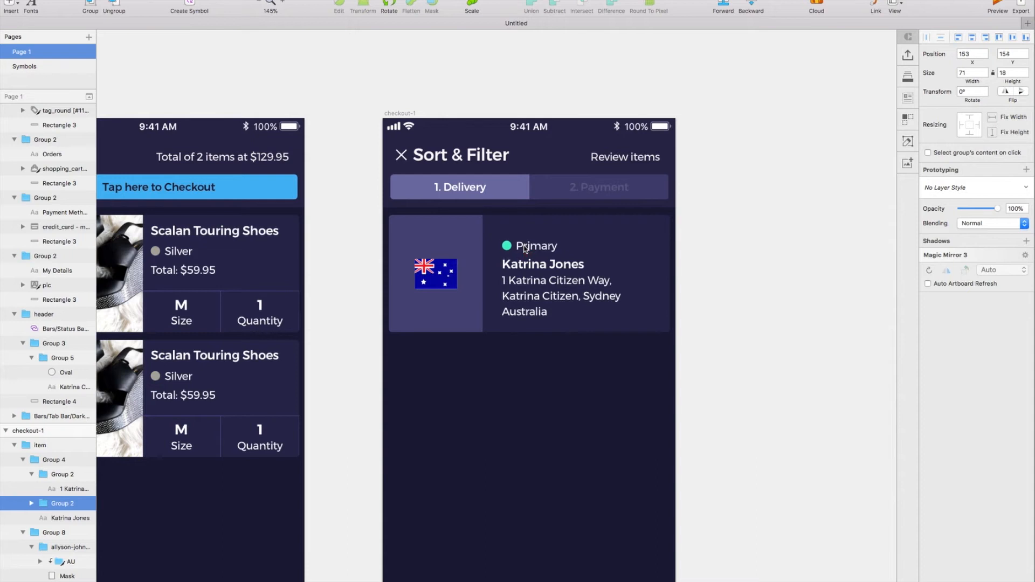
{"action": "left_click", "coordinate": [544, 292]}
{"action": "double_click", "coordinate": [544, 292]}
{"action": "key", "text": "shift+Down"}
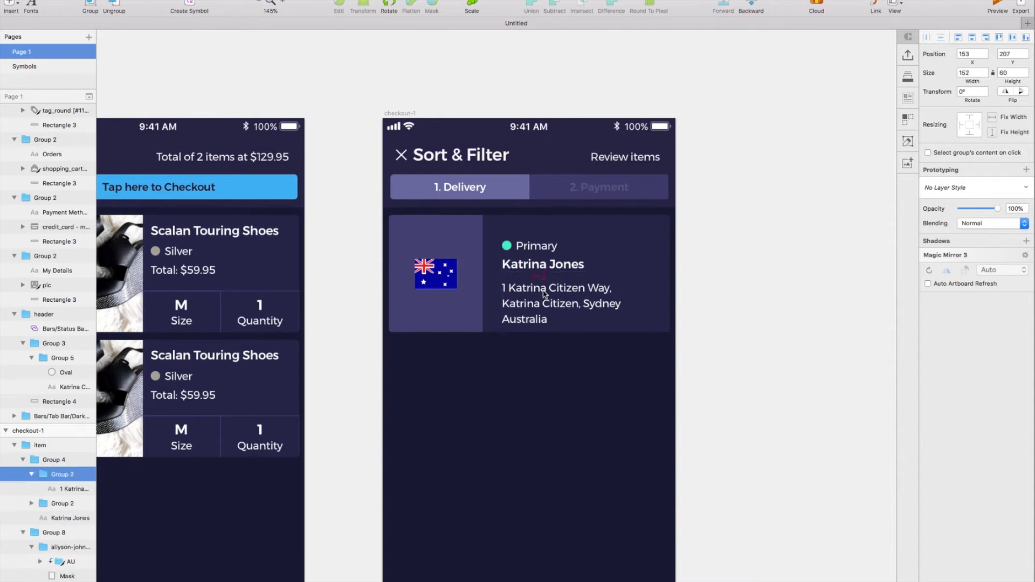
- Nudge the Primary line closer to the name and centre the whole text group vertically in the card at Y 145
{"action": "left_click", "coordinate": [538, 251]}
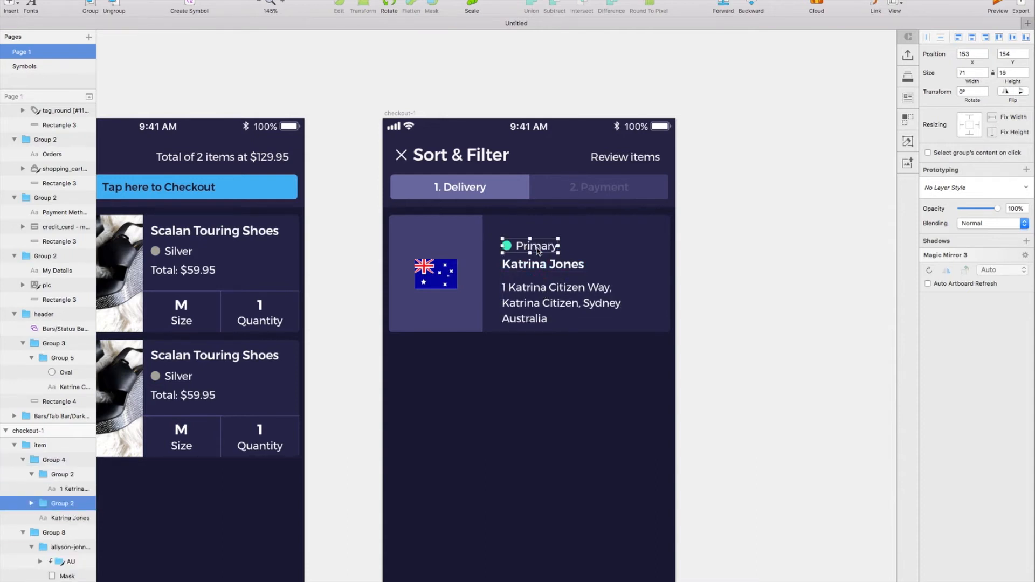
{"action": "key", "text": "Down"}
{"action": "key", "text": "Escape"}
{"action": "left_click_drag", "start_coordinate": [529, 263], "coordinate": [529, 253]}
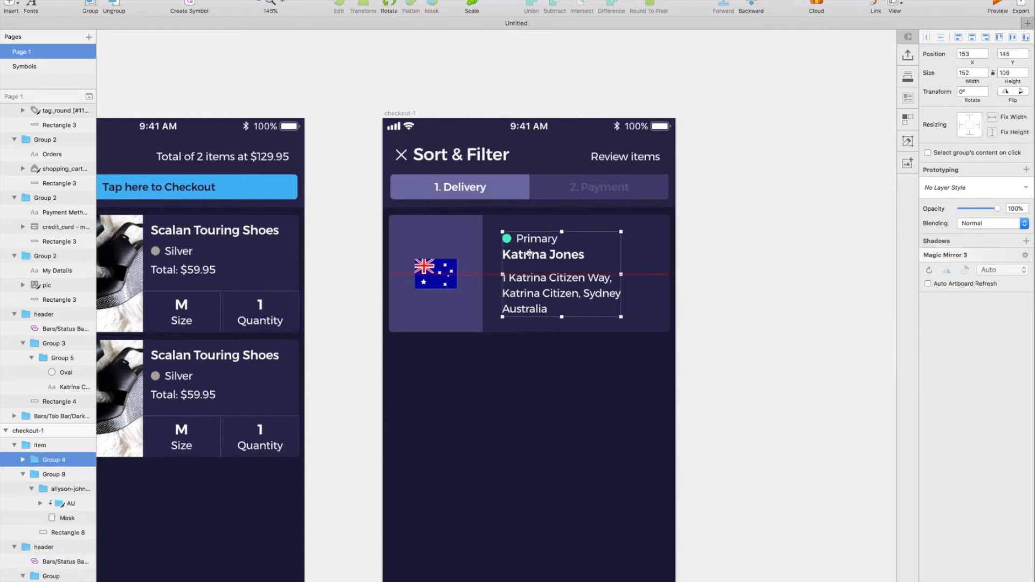
- Move the address card down to leave space for a heading between it and the header
{"action": "scroll", "coordinate": [531, 270], "scroll_direction": "down", "scroll_amount": 1}
{"action": "key", "text": "Escape"}
{"action": "key", "text": "super+z"}
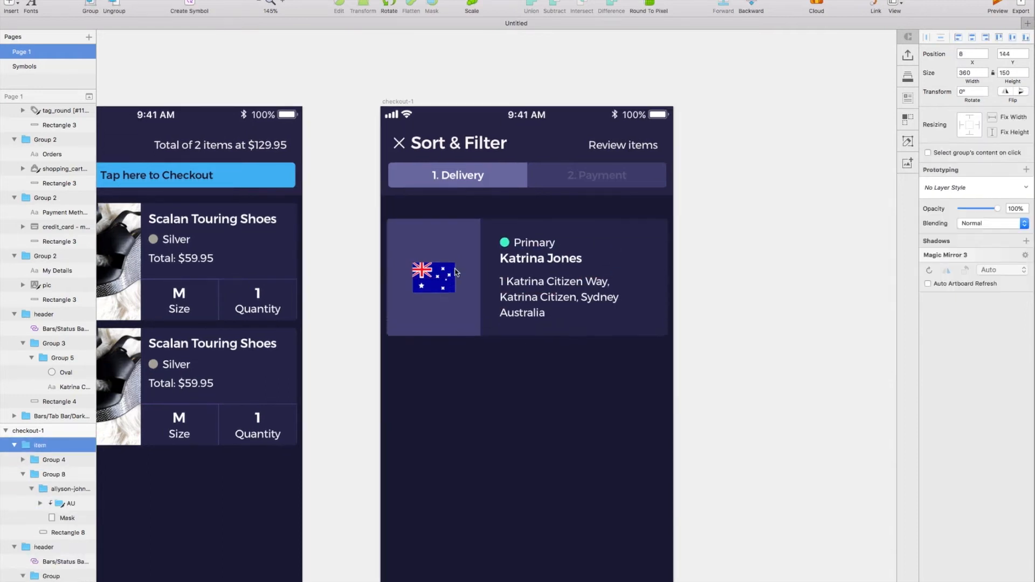
{"action": "key", "text": "super+z"}
- Add a text layer reading "Delivery Address" above the address card
{"action": "left_click", "coordinate": [15, 5]}
{"action": "left_click", "coordinate": [34, 68]}
{"action": "left_click", "coordinate": [424, 220]}
{"action": "type", "text": "Delivery Address"}
{"action": "key", "text": "Escape"}
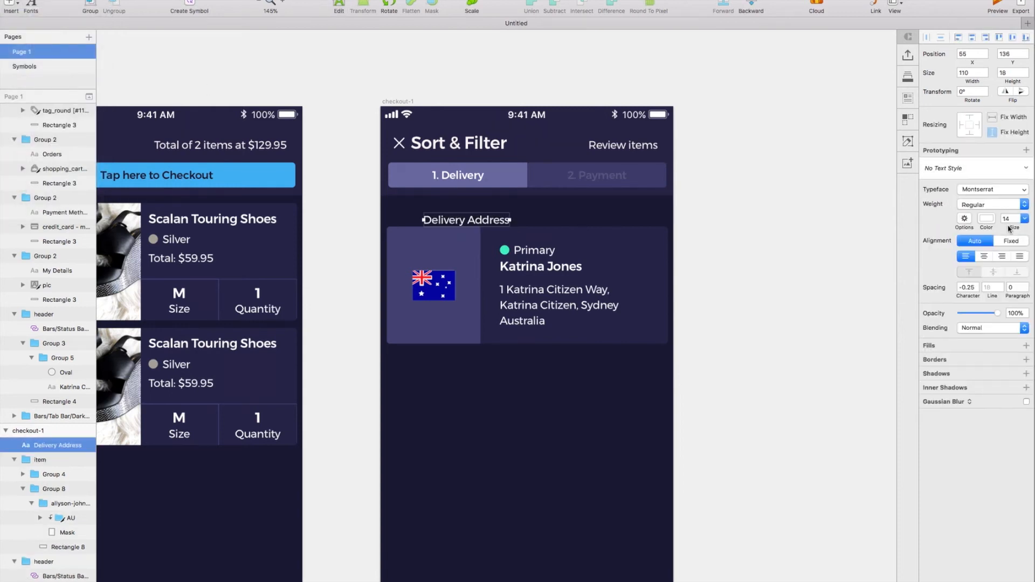
- Set the "Delivery Address" heading to Medium weight and align it with the card's left edge at X 8, Y 126
{"action": "left_click", "coordinate": [998, 205]}
{"action": "left_click", "coordinate": [980, 276]}
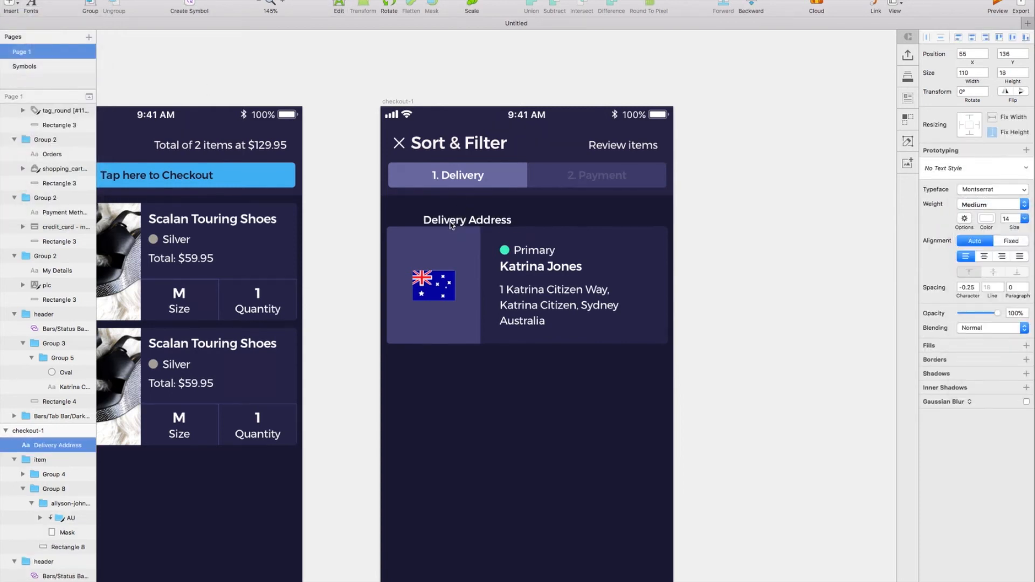
{"action": "left_click_drag", "start_coordinate": [452, 226], "coordinate": [415, 217]}
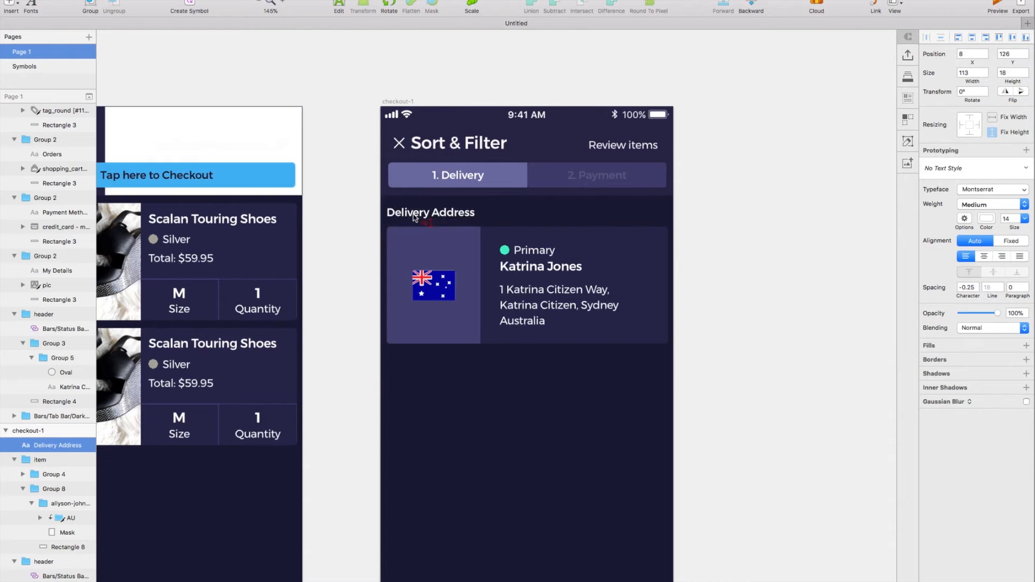
{"action": "left_click", "coordinate": [212, 153]}
{"action": "scroll", "coordinate": [59, 510], "scroll_direction": "down", "scroll_amount": 5}
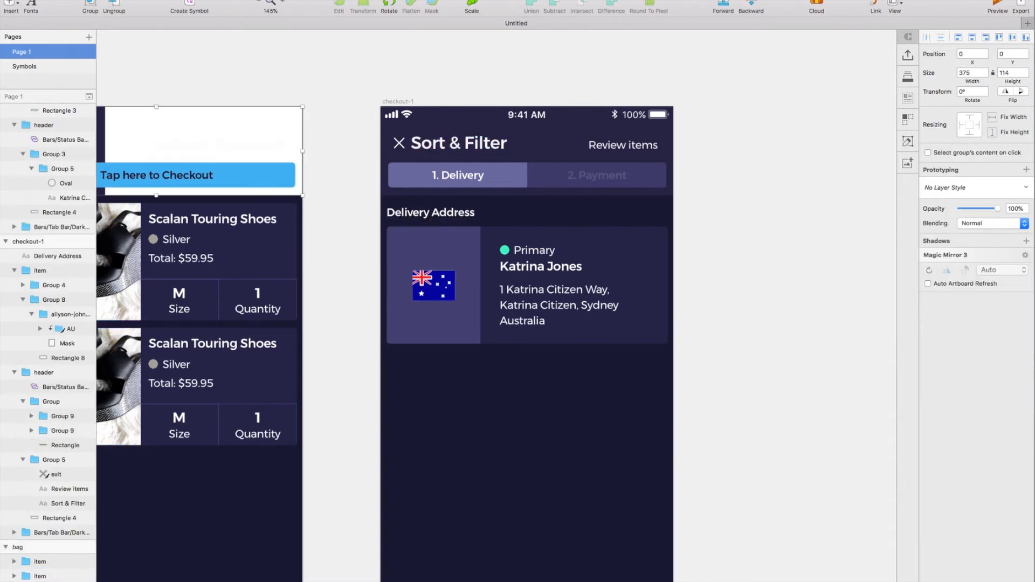
- Duplicate the "Delivery Address" heading as right-aligned text at the card's right edge, at X 255
{"action": "left_click", "coordinate": [456, 213]}
{"action": "left_click_drag", "start_coordinate": [441, 215], "coordinate": [633, 214]}
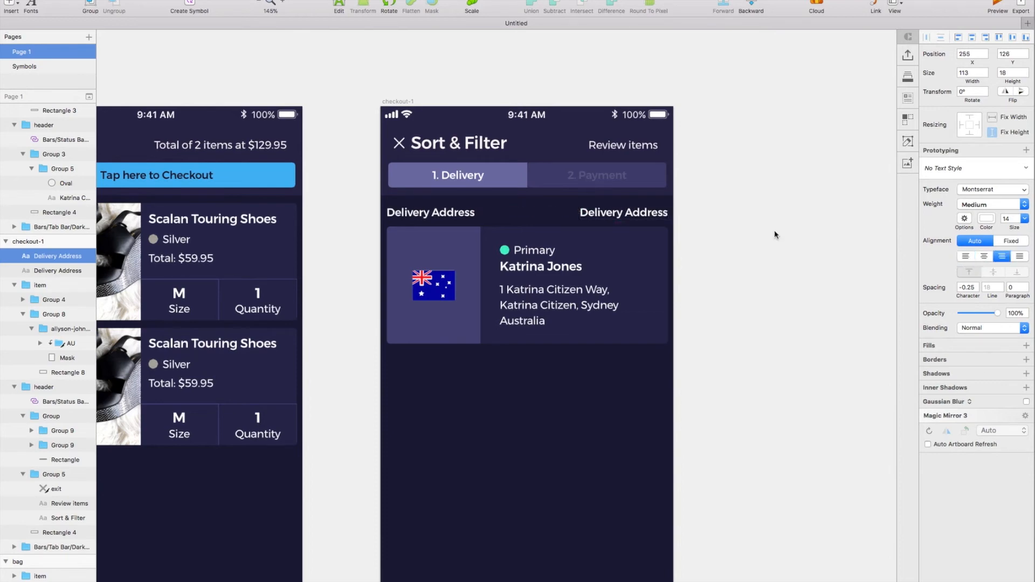
- Change the duplicated heading above the address card to "Use a different address" and set it to Regular weight
{"action": "double_click", "coordinate": [635, 218]}
{"action": "type", "text": "Use a different address"}
{"action": "key", "text": "Escape"}
{"action": "left_click", "coordinate": [1005, 206]}
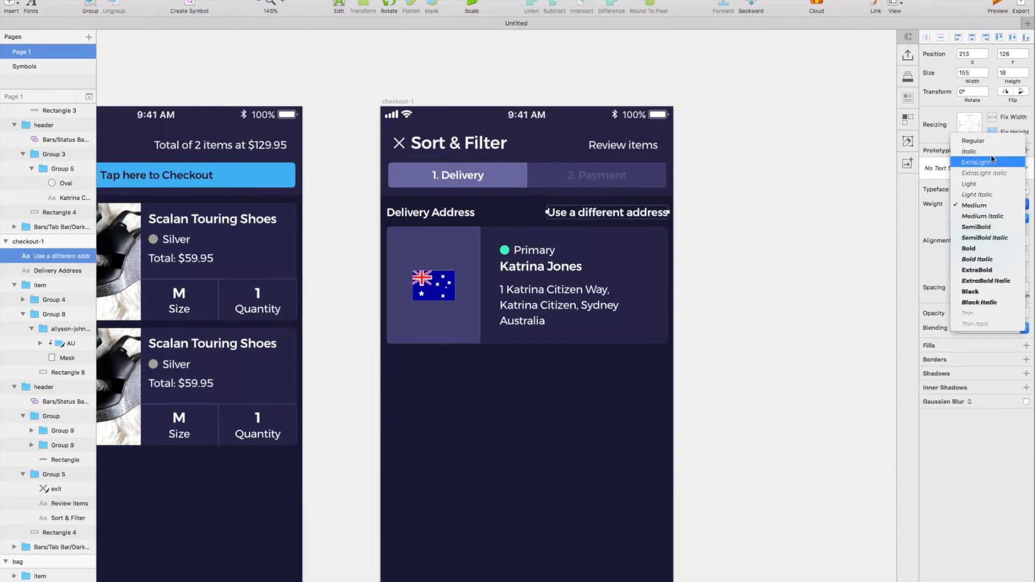
{"action": "left_click", "coordinate": [991, 141]}
- Group both headings with the address card and move the group down to Y 134
{"action": "left_click", "coordinate": [559, 264], "text": "shift"}
{"action": "key", "text": "super+g"}
{"action": "left_click_drag", "start_coordinate": [559, 264], "coordinate": [559, 255]}
{"action": "key", "text": "shift+Down"}
{"action": "key", "text": "shift+Down"}
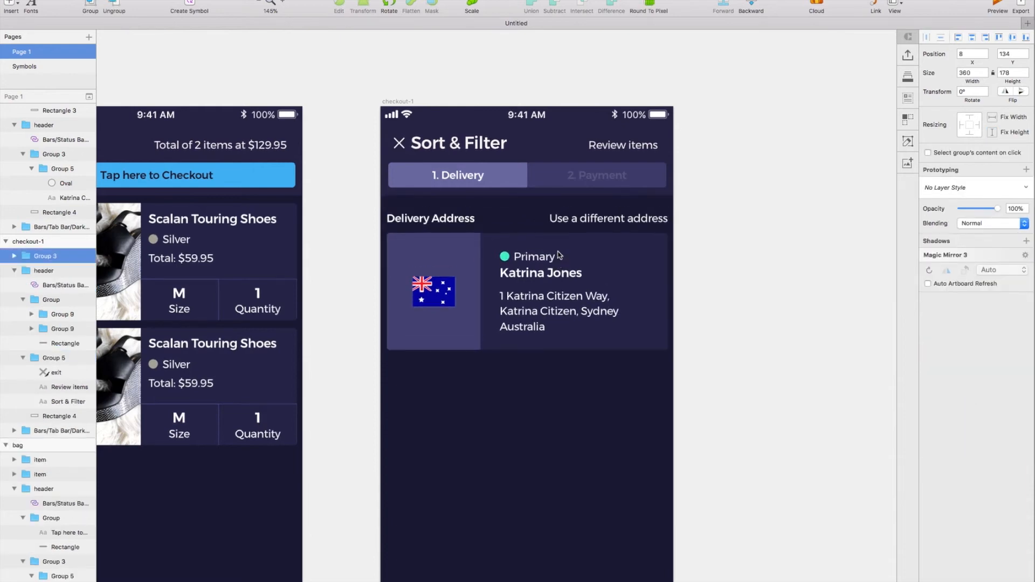
- Copy the My Details and Log Out rows from the account menu screen into checkout-1, placing them below the address card from Y 364
{"action": "scroll", "coordinate": [556, 254], "scroll_direction": "down", "scroll_amount": 3}
{"action": "scroll", "coordinate": [554, 255], "scroll_direction": "left", "scroll_amount": 3}
{"action": "scroll", "coordinate": [554, 255], "scroll_direction": "left", "scroll_amount": 9}
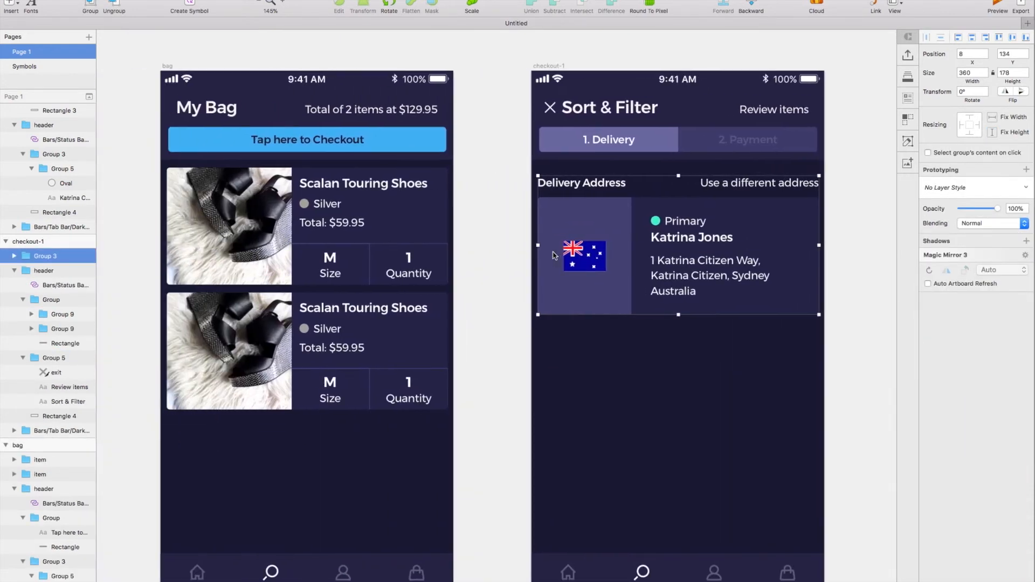
{"action": "left_click", "coordinate": [266, 284]}
{"action": "left_click", "coordinate": [298, 198]}
{"action": "left_click", "coordinate": [272, 428], "text": "shift"}
{"action": "scroll", "coordinate": [271, 428], "scroll_direction": "right", "scroll_amount": 2}
{"action": "scroll", "coordinate": [272, 428], "scroll_direction": "right", "scroll_amount": 6}
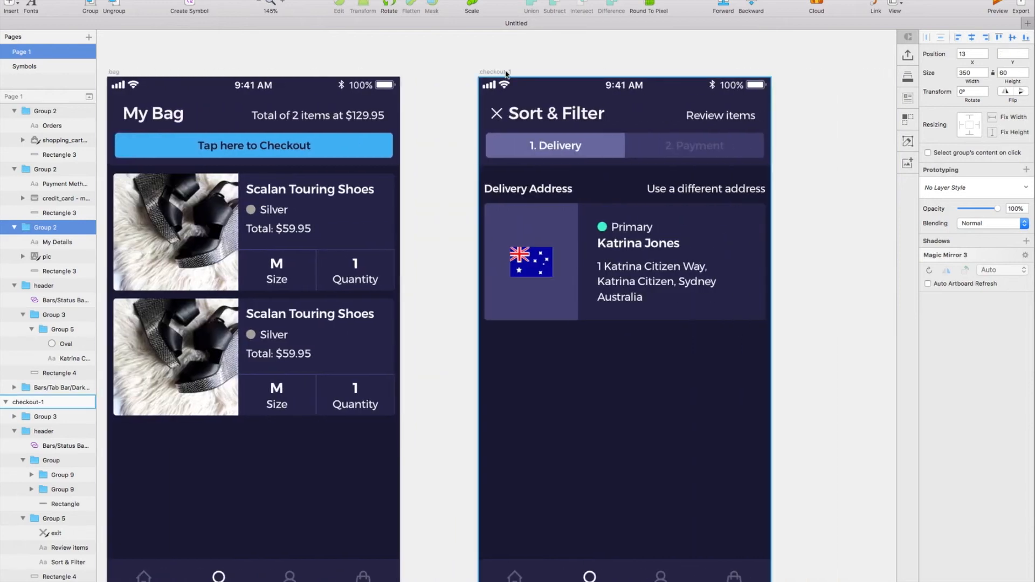
{"action": "left_click", "coordinate": [502, 72]}
{"action": "key", "text": "super+v"}
{"action": "left_click_drag", "start_coordinate": [730, 208], "coordinate": [687, 390]}
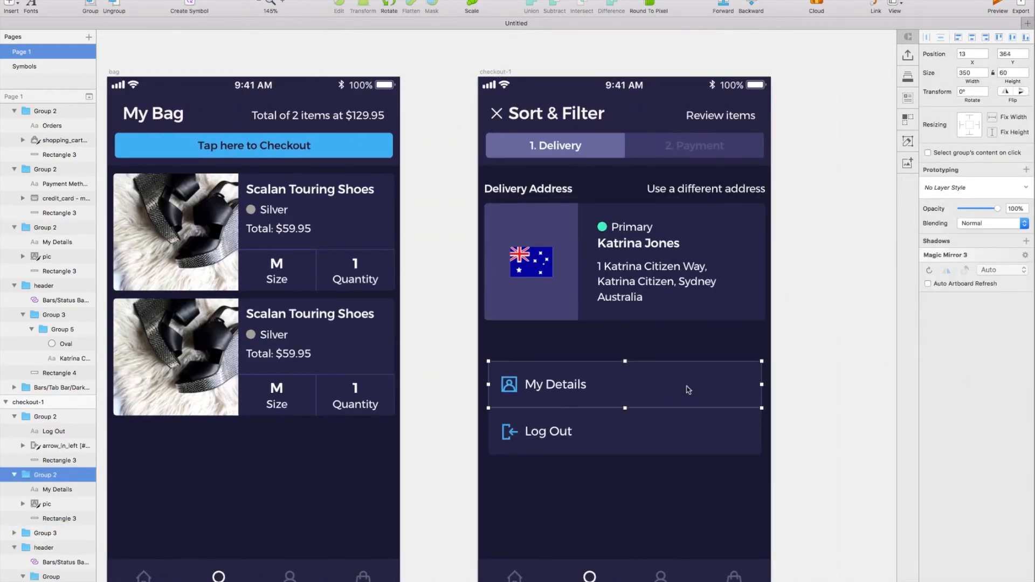
- Replace the My Details label with "$0 - Standard Shipping" over "Estimated Delivery: April 2nd" and set the font size to 14
{"action": "double_click", "coordinate": [561, 386]}
{"action": "key", "text": "Return"}
{"action": "type", "text": "$0 - Standard Shipping Estimated Del"}
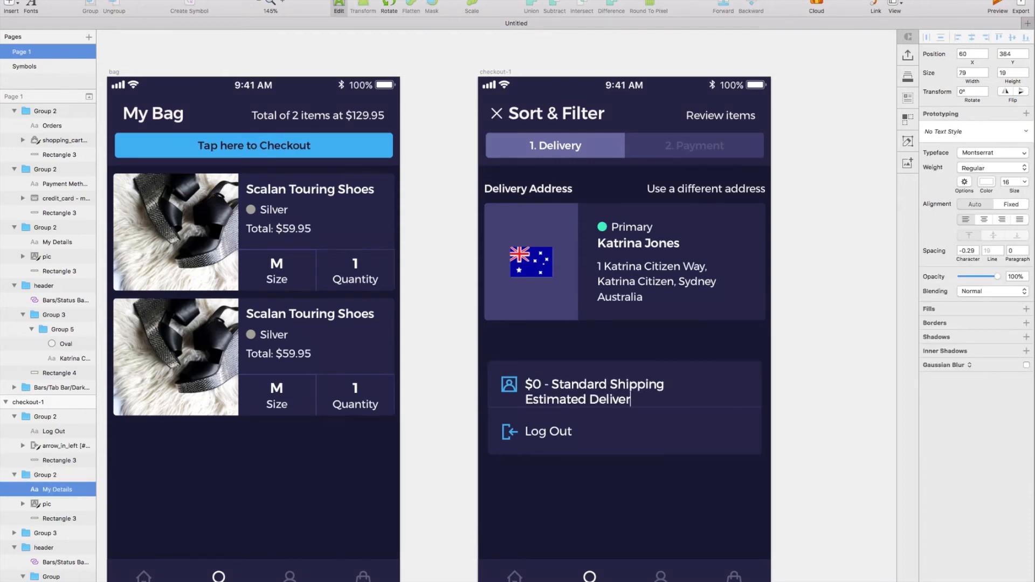
{"action": "type", "text": "ivery: April 2nd"}
{"action": "key", "text": "Escape"}
{"action": "type", "text": "14"}
{"action": "key", "text": "Return"}
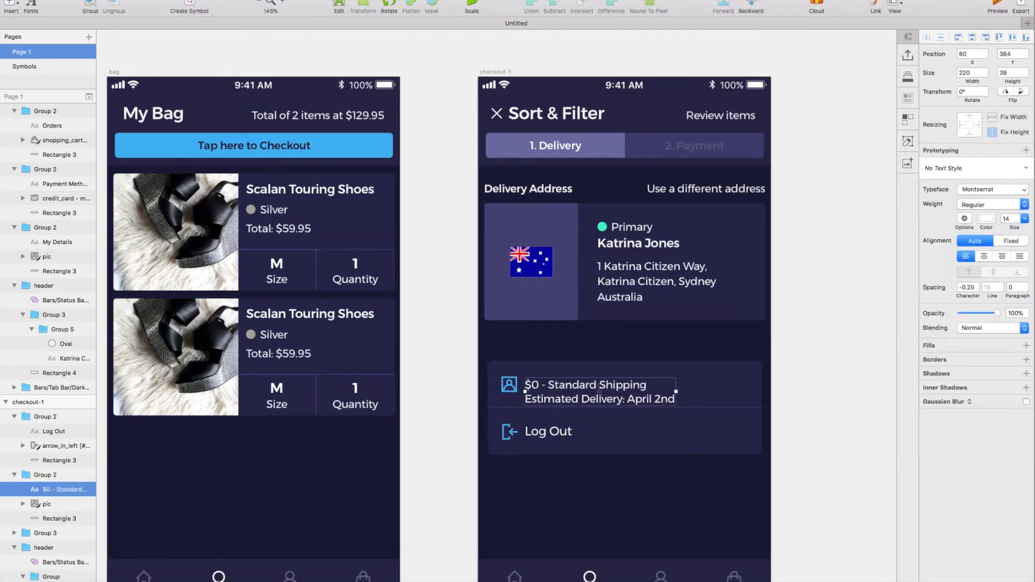
- Give the "$0 - Standard Shipping" line a heavier font weight than the delivery date line
{"action": "double_click", "coordinate": [599, 388]}
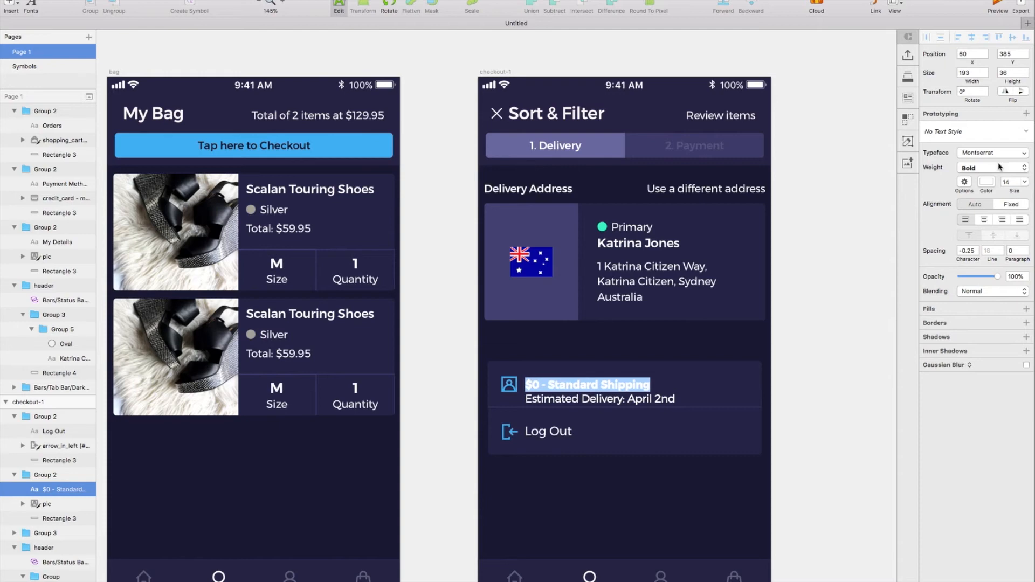
{"action": "left_click", "coordinate": [1000, 167]}
{"action": "left_click", "coordinate": [979, 166]}
{"action": "left_click", "coordinate": [827, 304]}
{"action": "left_click", "coordinate": [827, 304]}
{"action": "double_click", "coordinate": [597, 380]}
- Move the two-line shipping text up and align it vertically to the middle of its row background
{"action": "left_click_drag", "start_coordinate": [576, 378], "coordinate": [576, 369]}
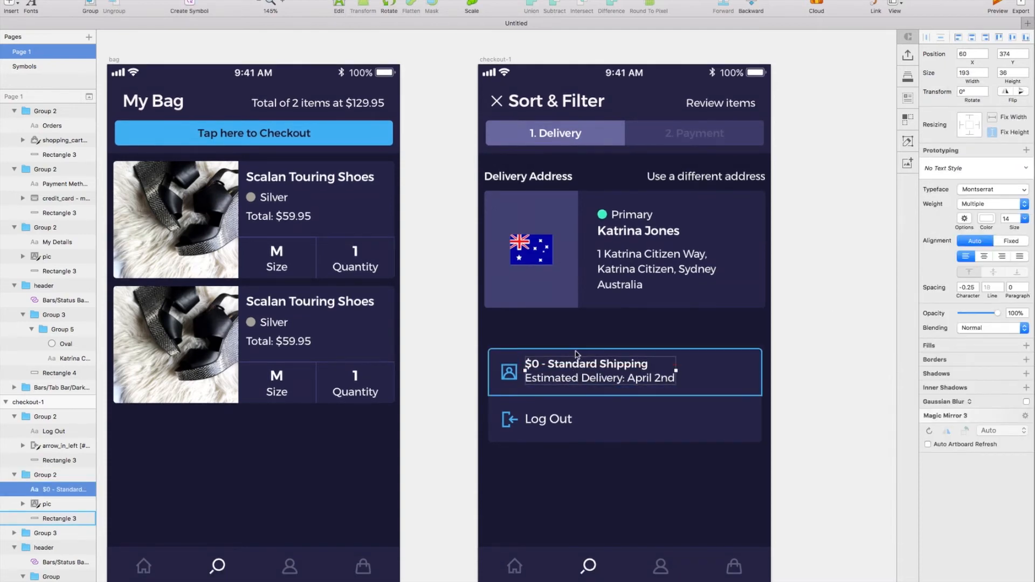
{"action": "left_click", "coordinate": [576, 354], "text": "shift"}
{"action": "left_click", "coordinate": [251, 0]}
{"action": "mouse_move", "coordinate": [280, 79]}
{"action": "left_click", "coordinate": [365, 126]}
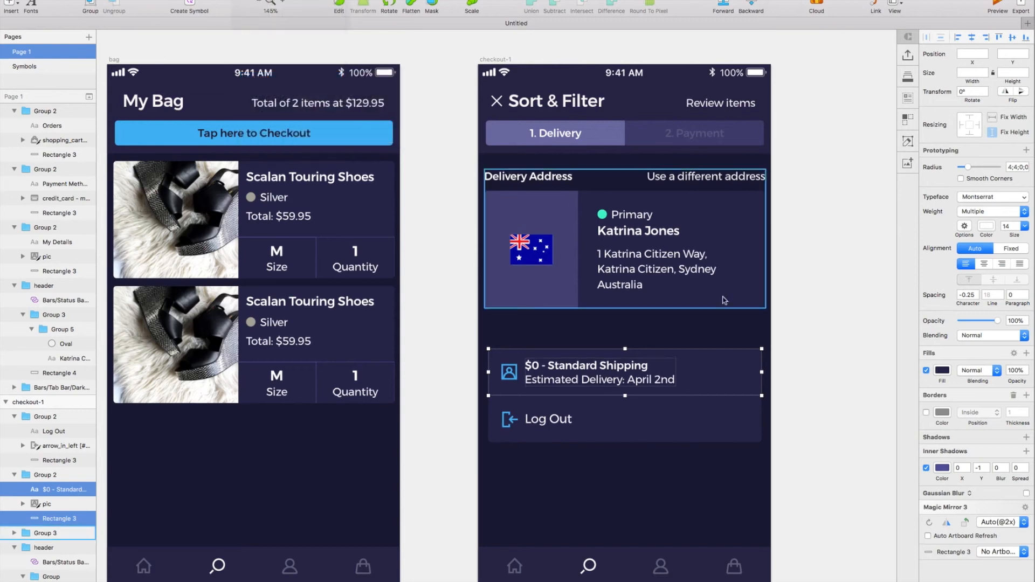
- Replace the person icon in the standard shipping row with the blue ticked checkbox icon
{"action": "left_click", "coordinate": [511, 374]}
{"action": "key", "text": "super+v"}
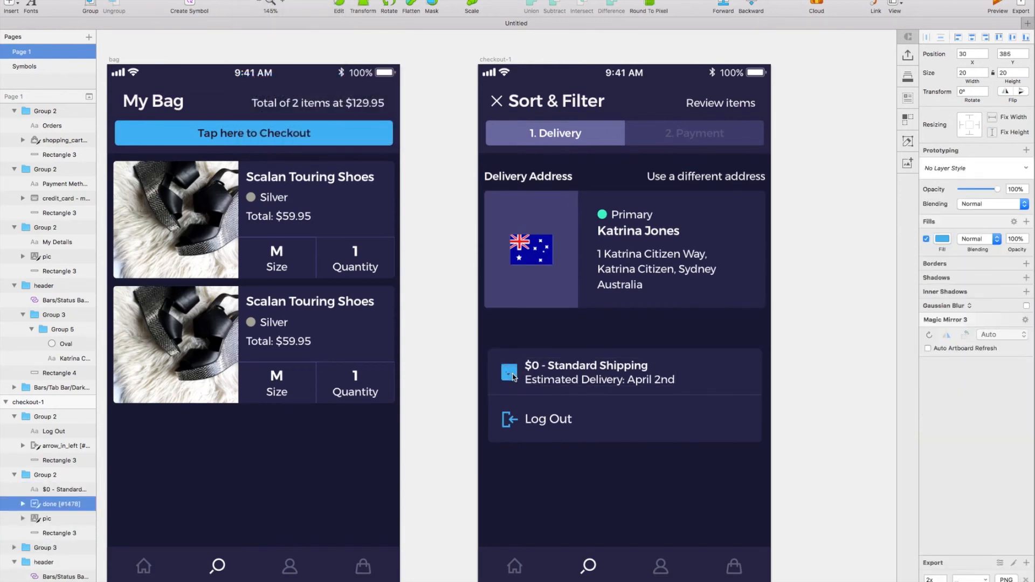
{"action": "left_click", "coordinate": [38, 521]}
{"action": "key", "text": "Delete"}
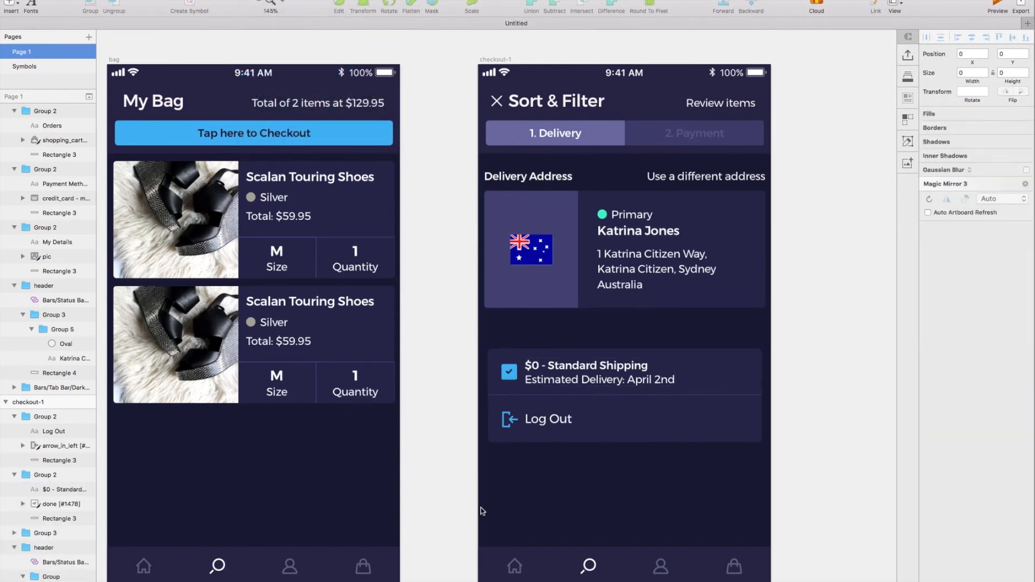
- Increase the standard shipping row's height to 66 and move the Log Out row directly beneath it at Y 430
{"action": "scroll", "coordinate": [480, 508], "scroll_direction": "right", "scroll_amount": 3}
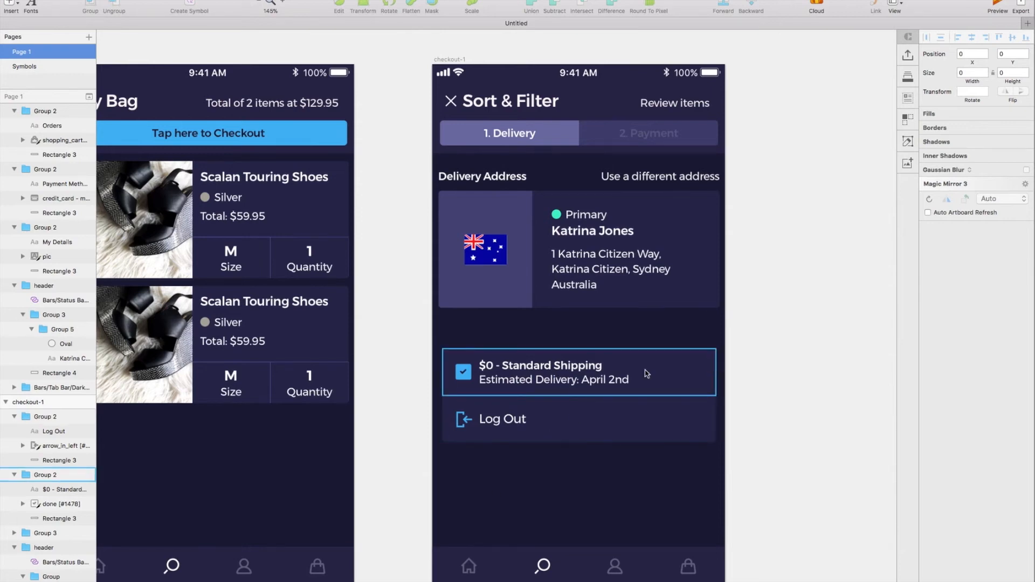
{"action": "left_click", "coordinate": [647, 373]}
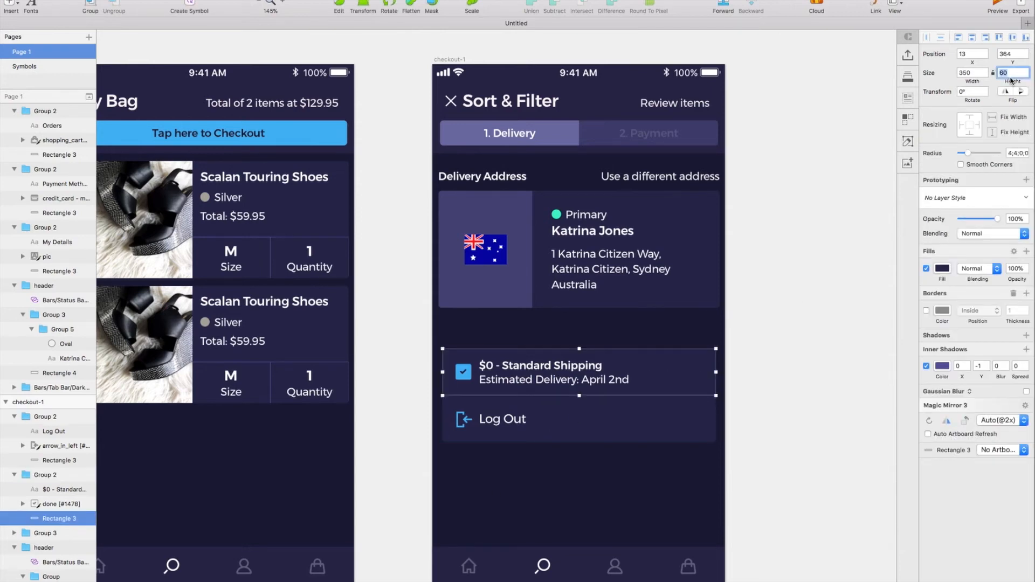
{"action": "left_click_drag", "start_coordinate": [633, 438], "coordinate": [632, 444]}
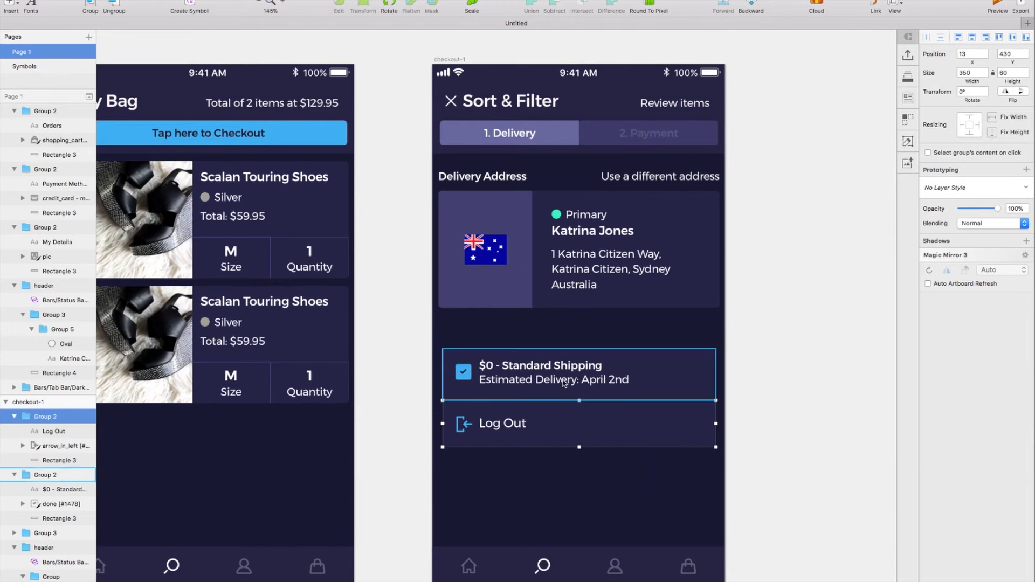
- Group the ticked checkbox with the standard shipping text and centre the group vertically in its row at Y 379
{"action": "double_click", "coordinate": [559, 370]}
{"action": "left_click", "coordinate": [464, 374], "text": "shift"}
{"action": "key", "text": "super+g"}
{"action": "left_click_drag", "start_coordinate": [465, 374], "coordinate": [465, 376]}
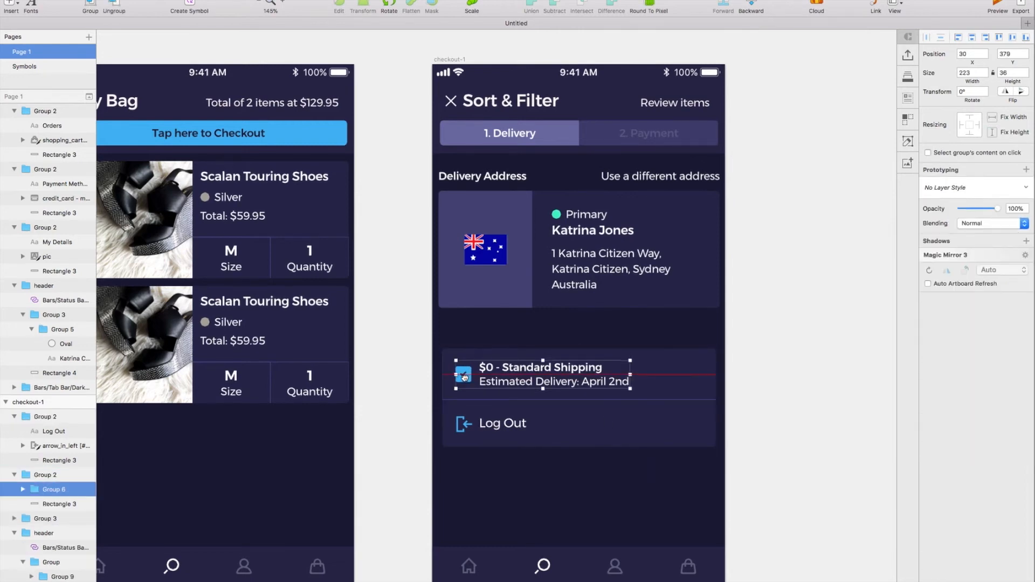
{"action": "scroll", "coordinate": [466, 380], "scroll_direction": "right", "scroll_amount": 1}
- Set the Log Out row background's height to 66 and delete its icon and label
{"action": "double_click", "coordinate": [557, 432]}
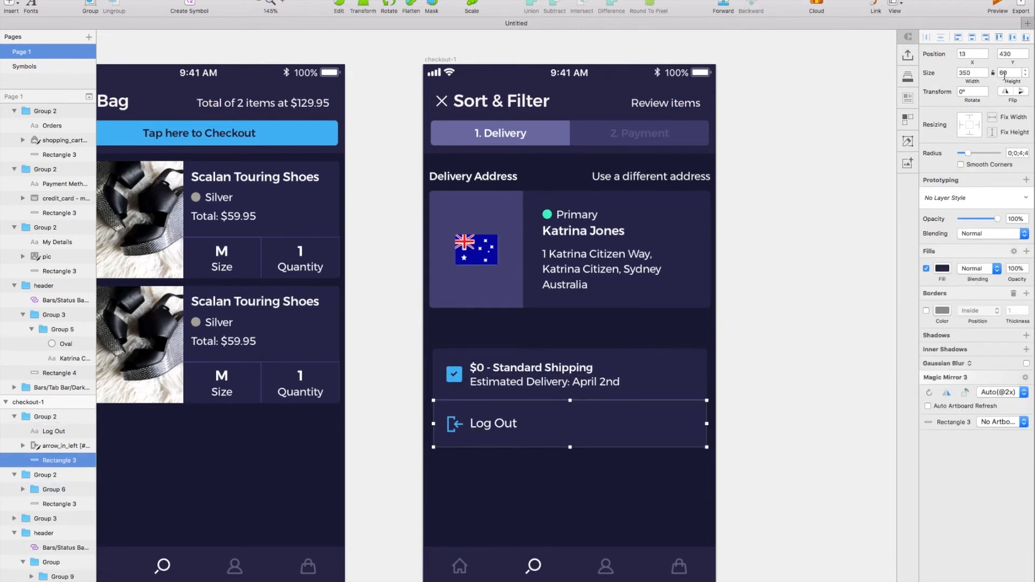
{"action": "type", "text": "66"}
{"action": "double_click", "coordinate": [462, 430]}
{"action": "left_click", "coordinate": [455, 425]}
{"action": "left_click", "coordinate": [486, 425], "text": "shift"}
{"action": "key", "text": "BackSpace"}
- Duplicate the checkbox and shipping text group into the empty second row's group and centre it vertically there at X 30, Y 445
{"action": "left_click", "coordinate": [489, 379]}
{"action": "left_click_drag", "start_coordinate": [489, 379], "coordinate": [489, 430]}
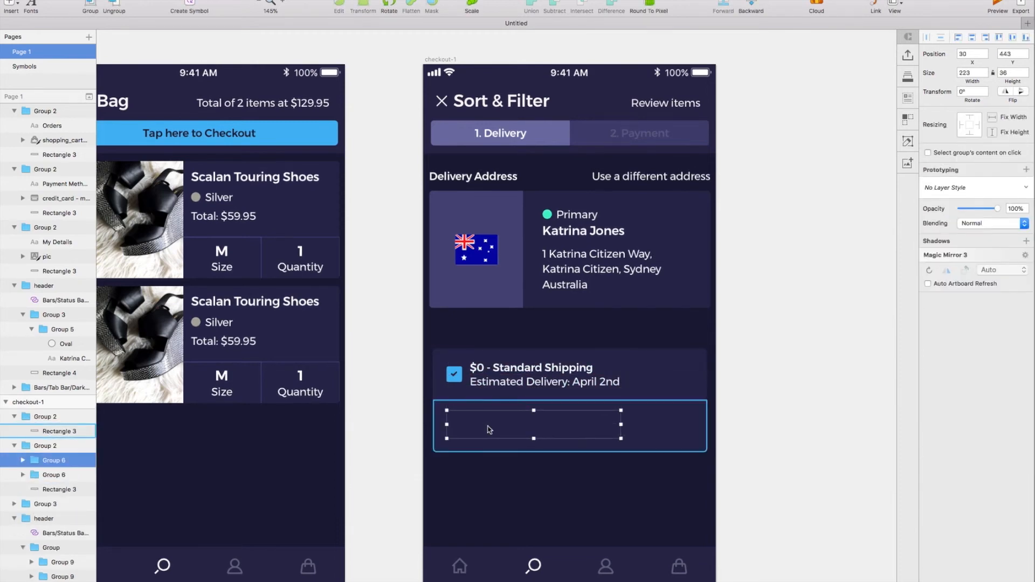
{"action": "key", "text": "super+x"}
{"action": "double_click", "coordinate": [500, 421]}
{"action": "key", "text": "super+v"}
{"action": "key", "text": "shift+Down"}
{"action": "key", "text": "shift+Down"}
{"action": "left_click", "coordinate": [501, 421], "text": "shift"}
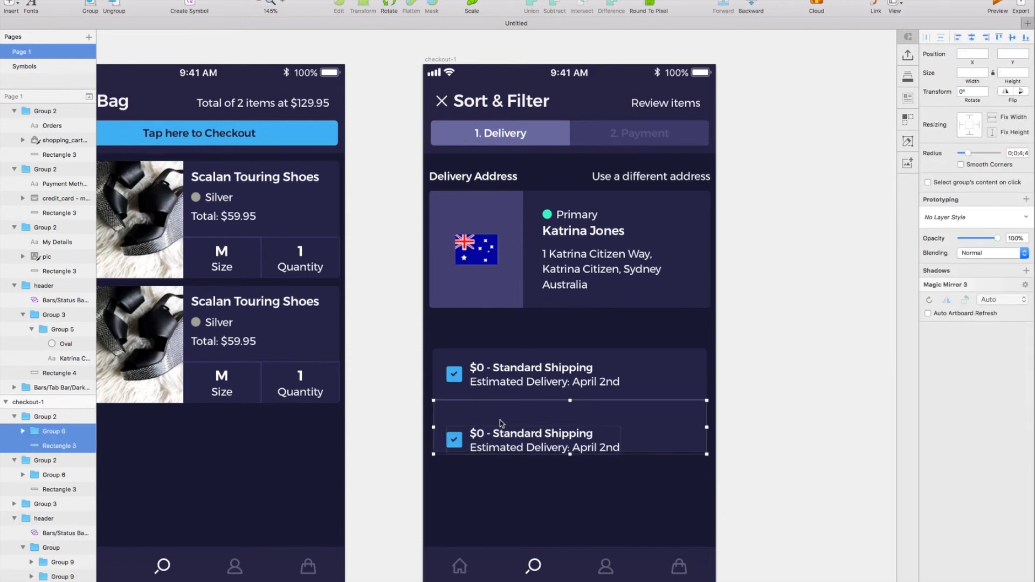
{"action": "left_click", "coordinate": [483, 470]}
{"action": "double_click", "coordinate": [491, 434]}
{"action": "left_click_drag", "start_coordinate": [491, 440], "coordinate": [490, 426]}
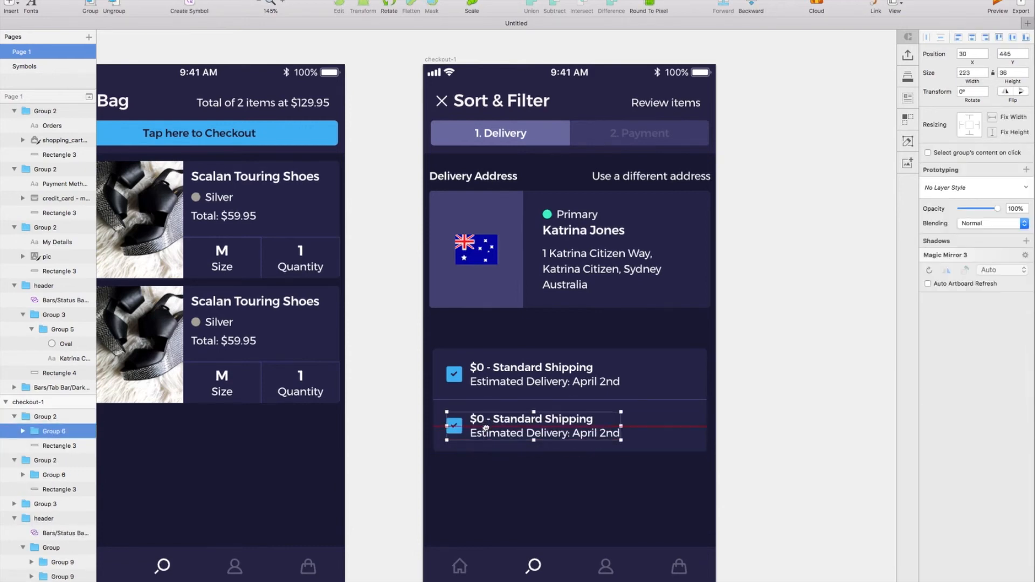
- Replace the ticked checkbox in the second shipping row with the white empty checkbox icon
{"action": "double_click", "coordinate": [454, 430]}
{"action": "double_click", "coordinate": [456, 429]}
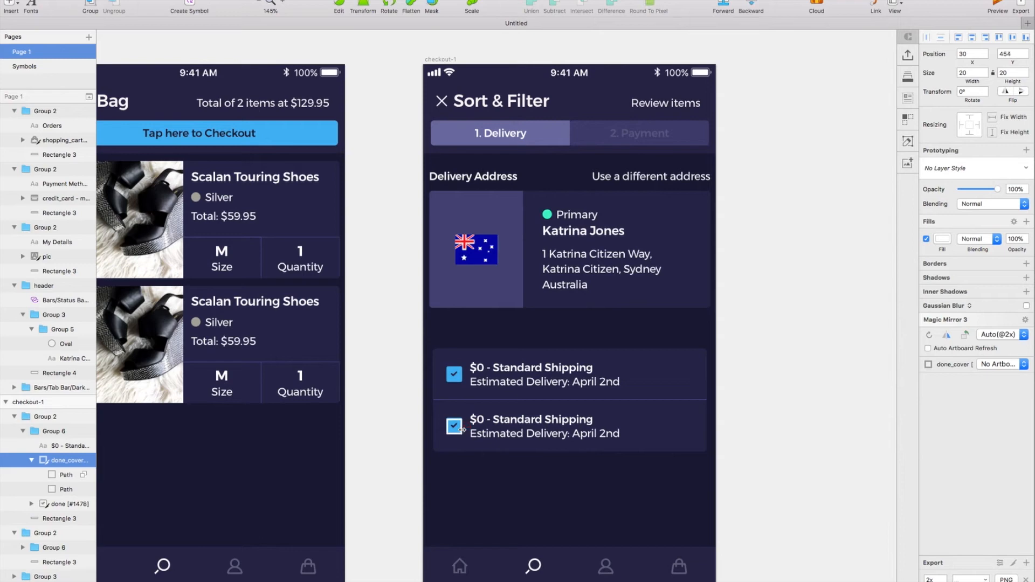
{"action": "left_click", "coordinate": [31, 461]}
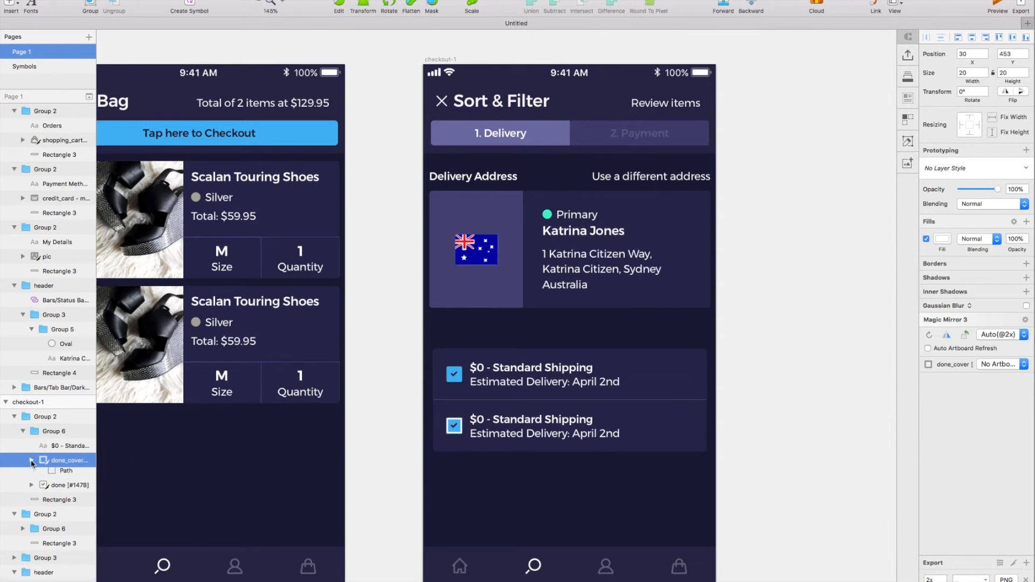
{"action": "left_click", "coordinate": [58, 478]}
{"action": "key", "text": "Delete"}
- Change the first text line of the second shipping row to "$12 - Express Shipping"
{"action": "left_click", "coordinate": [533, 423]}
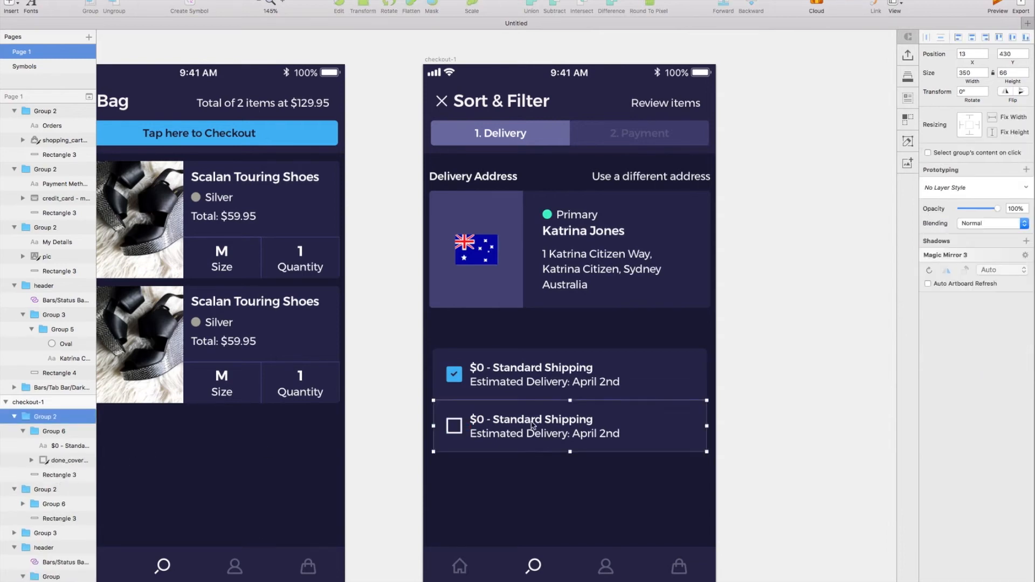
{"action": "double_click", "coordinate": [532, 423]}
{"action": "triple_click", "coordinate": [532, 423]}
{"action": "type", "text": "$12 - Express Shipping"}
{"action": "key", "text": "Return"}
{"action": "left_click", "coordinate": [562, 469]}
{"action": "scroll", "coordinate": [563, 468], "scroll_direction": "right", "scroll_amount": 2}
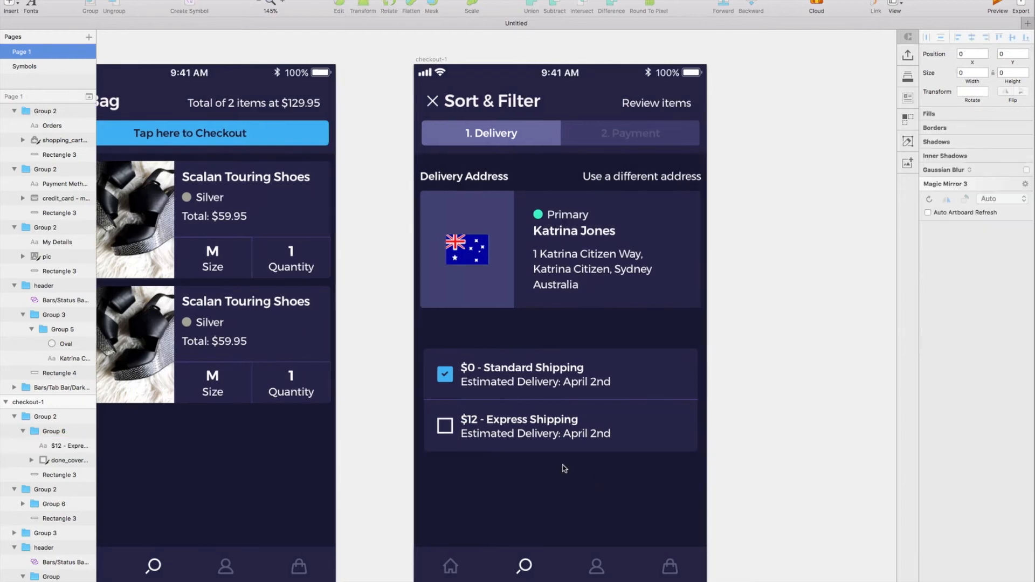
- Delete the bottom tab bar from the checkout-1 artboard
{"action": "scroll", "coordinate": [700, 461], "scroll_direction": "down", "scroll_amount": 1}
{"action": "left_click", "coordinate": [612, 564]}
{"action": "key", "text": "Delete"}
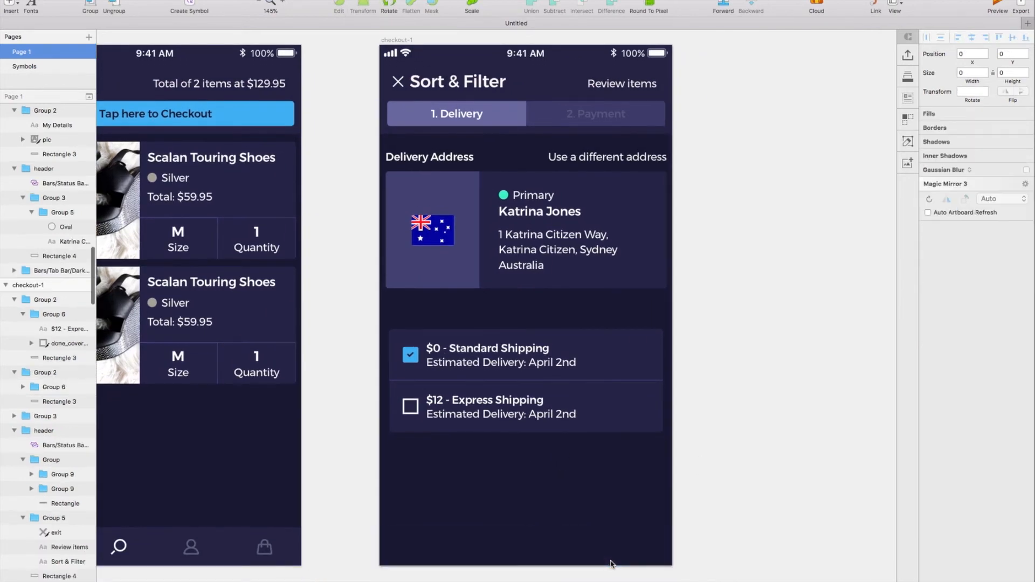
- Change the "Sort & Filter" header title to "Checkout"
{"action": "scroll", "coordinate": [613, 564], "scroll_direction": "up", "scroll_amount": 1}
{"action": "double_click", "coordinate": [468, 98]}
{"action": "double_click", "coordinate": [468, 99]}
{"action": "double_click", "coordinate": [468, 100]}
{"action": "type", "text": "Checkout"}
{"action": "key", "text": "Escape"}
- Copy the "Tap here to Checkout" button from the bag artboard into checkout-1 and place it near the lower edge at X 10, Y 615
{"action": "left_click", "coordinate": [740, 421]}
{"action": "key", "text": "super+v"}
{"action": "key", "text": "super+z"}
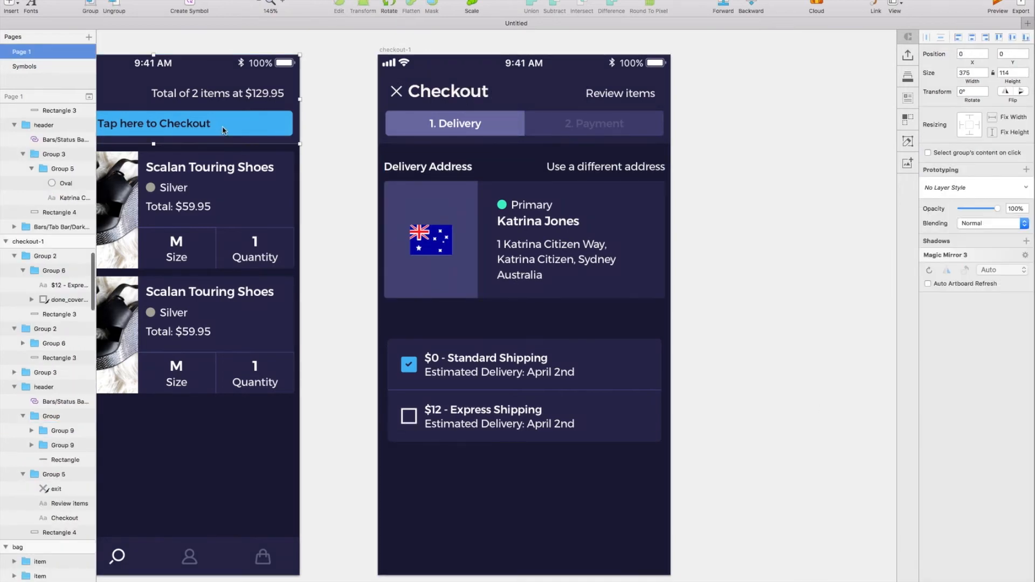
{"action": "key", "text": "super+v"}
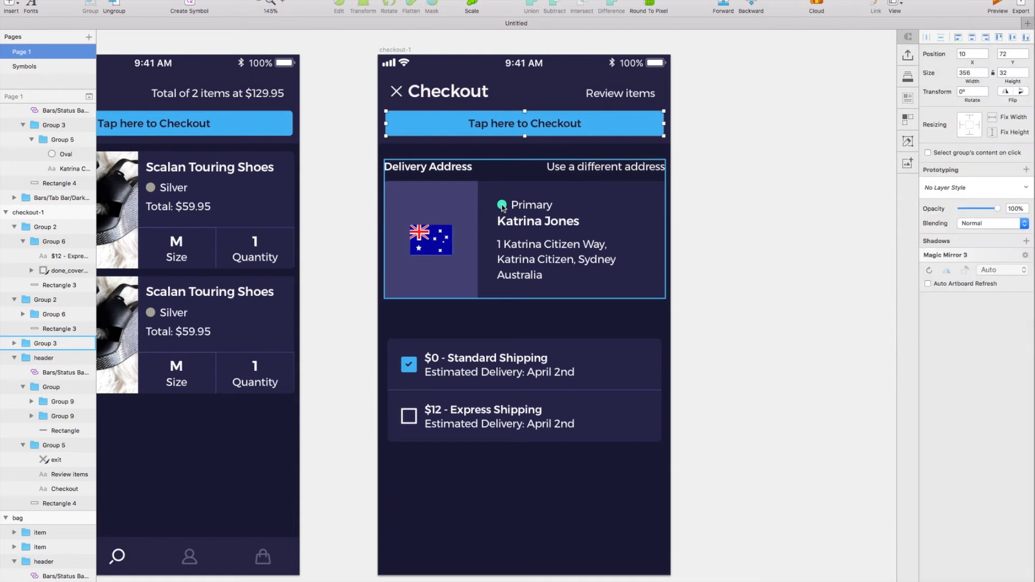
{"action": "left_click_drag", "start_coordinate": [596, 133], "coordinate": [596, 548]}
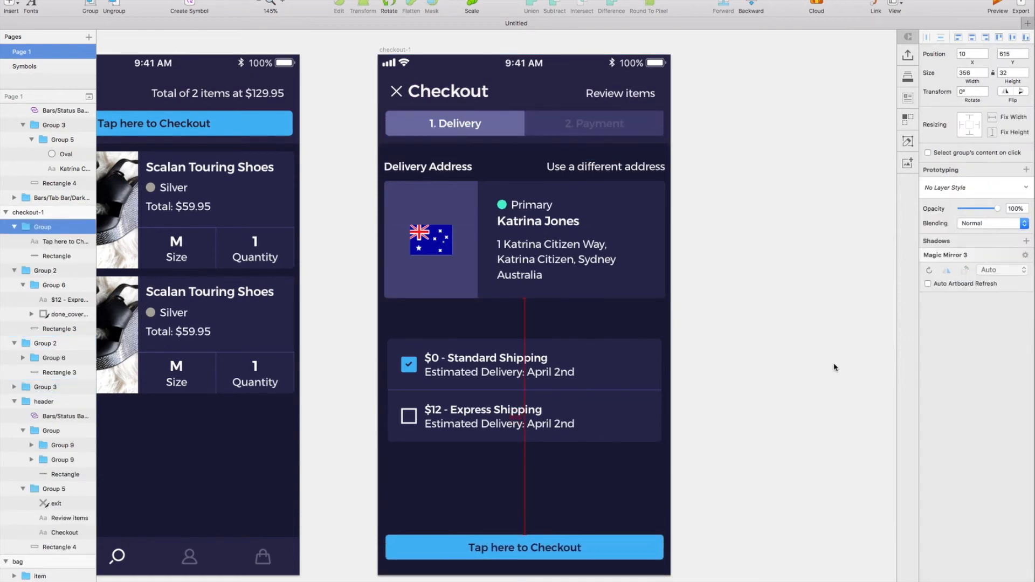
- Set the copied button background's height to 60 and shift it up to fit inside the artboard
{"action": "double_click", "coordinate": [592, 556]}
{"action": "type", "text": "60"}
{"action": "key", "text": "Return"}
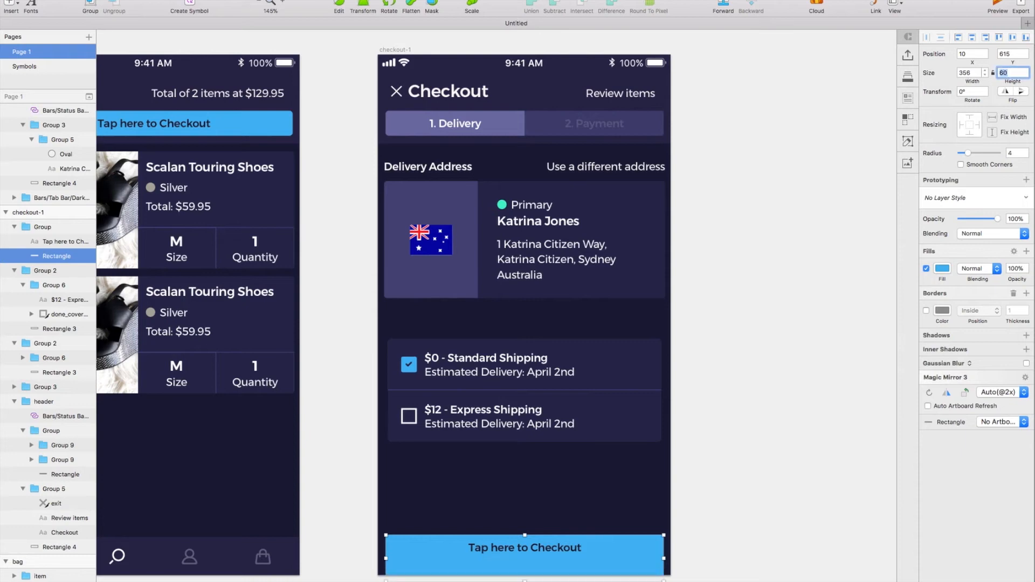
{"action": "key", "text": "shift+Up"}
{"action": "key", "text": "shift+Up"}
- Centre the label within the taller button and adjust the button's spacing from the artboard's lower edge
{"action": "left_click", "coordinate": [512, 544]}
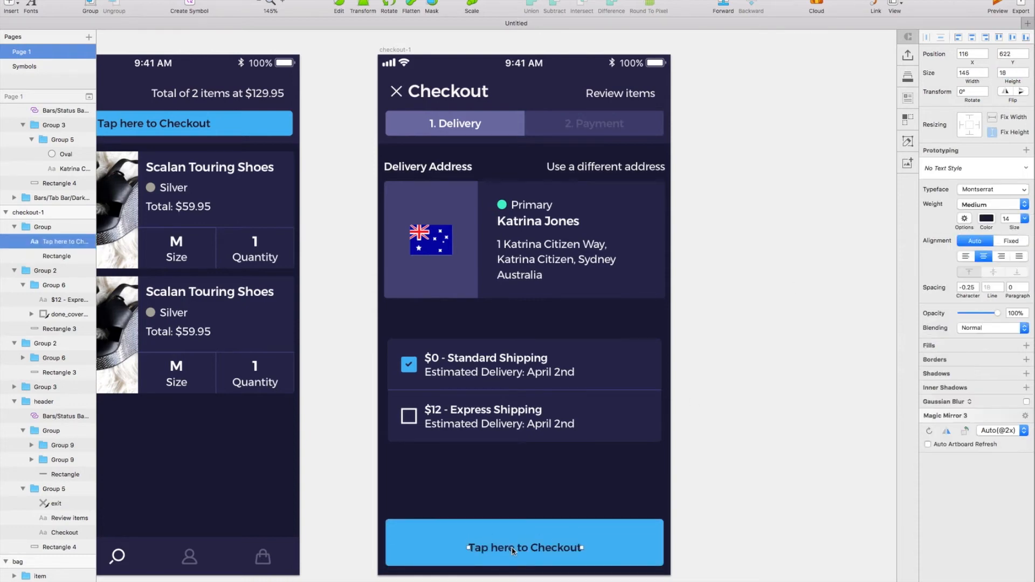
{"action": "key", "text": "Down"}
{"action": "key", "text": "Down"}
{"action": "key", "text": "Escape"}
{"action": "key", "text": "shift+Down"}
{"action": "key", "text": "Down"}
{"action": "key", "text": "Down"}
{"action": "key", "text": "shift+Up"}
{"action": "key", "text": "shift+Up"}
- Change the checkout button's label to "Next"
{"action": "scroll", "coordinate": [577, 545], "scroll_direction": "right", "scroll_amount": 1}
{"action": "double_click", "coordinate": [575, 544]}
{"action": "double_click", "coordinate": [573, 541]}
{"action": "type", "text": "Next"}
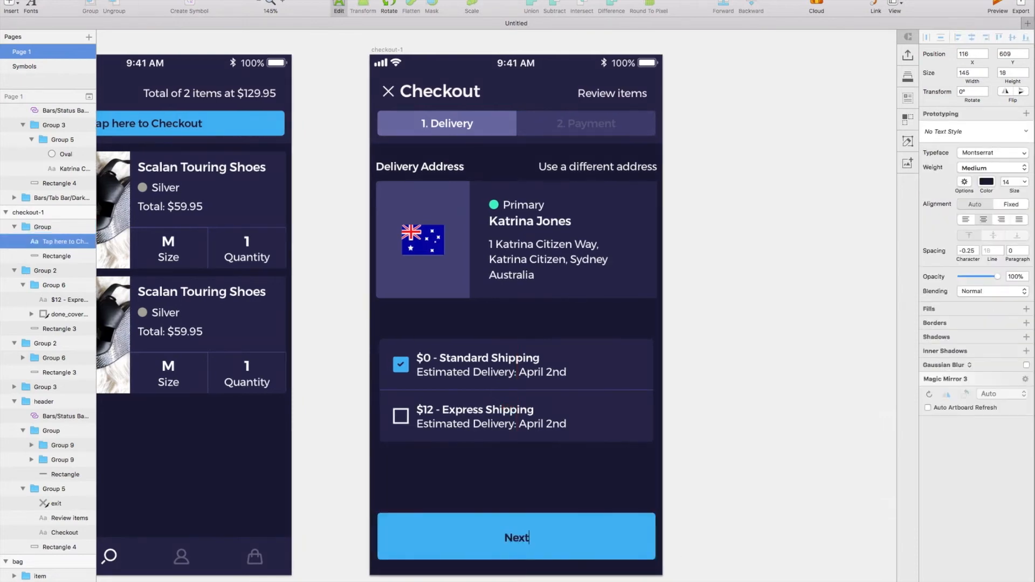
{"action": "left_click", "coordinate": [739, 497]}
{"action": "left_click", "coordinate": [740, 498]}
- Duplicate the finished checkout-1 artboard beside the original at X 7178
{"action": "scroll", "coordinate": [740, 496], "scroll_direction": "down", "scroll_amount": 2}
{"action": "left_click", "coordinate": [438, 120]}
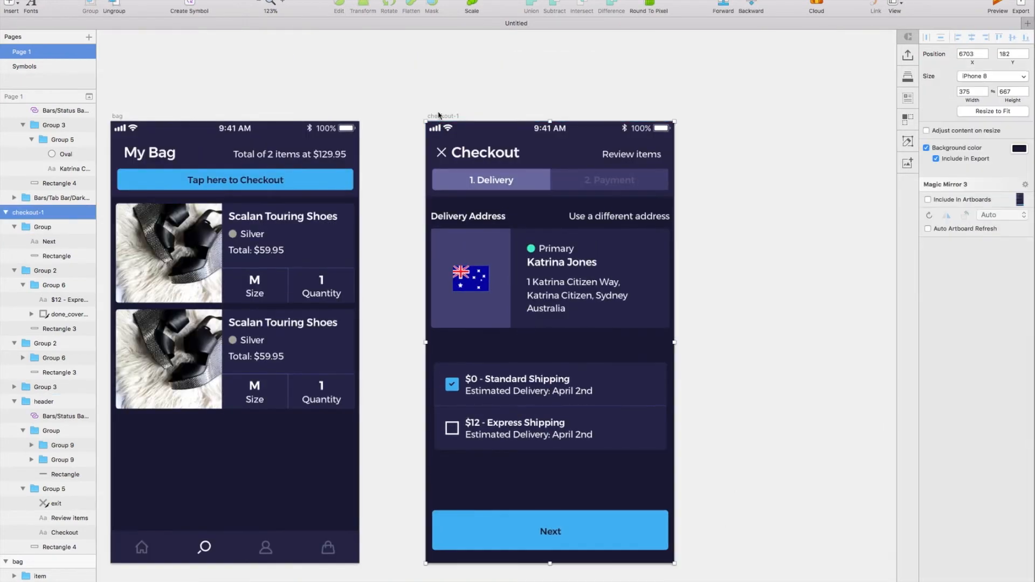
{"action": "key", "text": "super+d"}
{"action": "scroll", "coordinate": [441, 114], "scroll_direction": "right", "scroll_amount": 7}
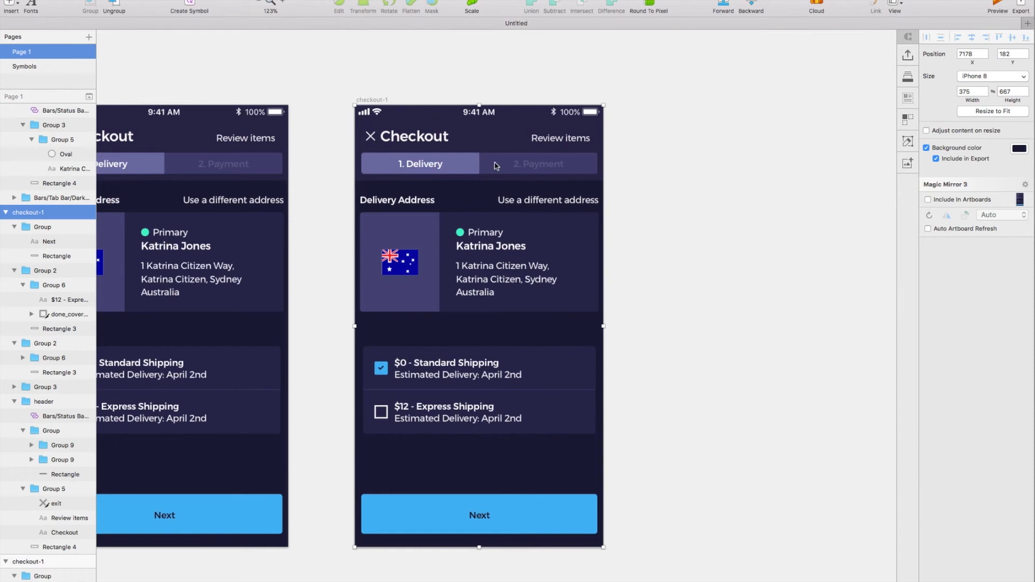
- In the duplicated artboard, raise the "2. Payment" tab to full opacity and dim the "1. Delivery" tab as inactive
{"action": "key", "text": "Return"}
{"action": "left_click", "coordinate": [494, 167]}
{"action": "double_click", "coordinate": [494, 167]}
{"action": "double_click", "coordinate": [494, 167]}
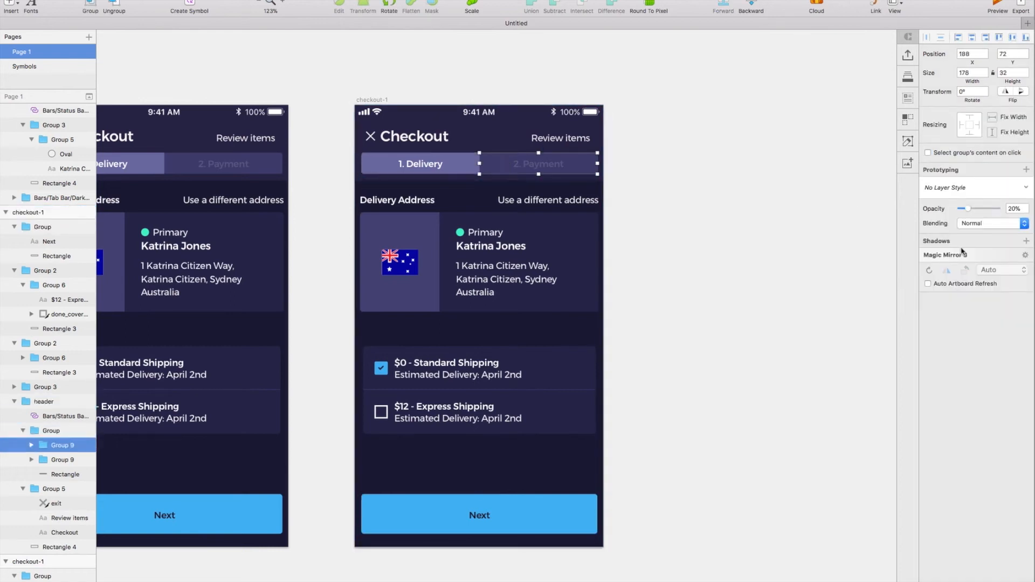
{"action": "left_click_drag", "start_coordinate": [977, 209], "coordinate": [998, 209]}
{"action": "left_click", "coordinate": [475, 160]}
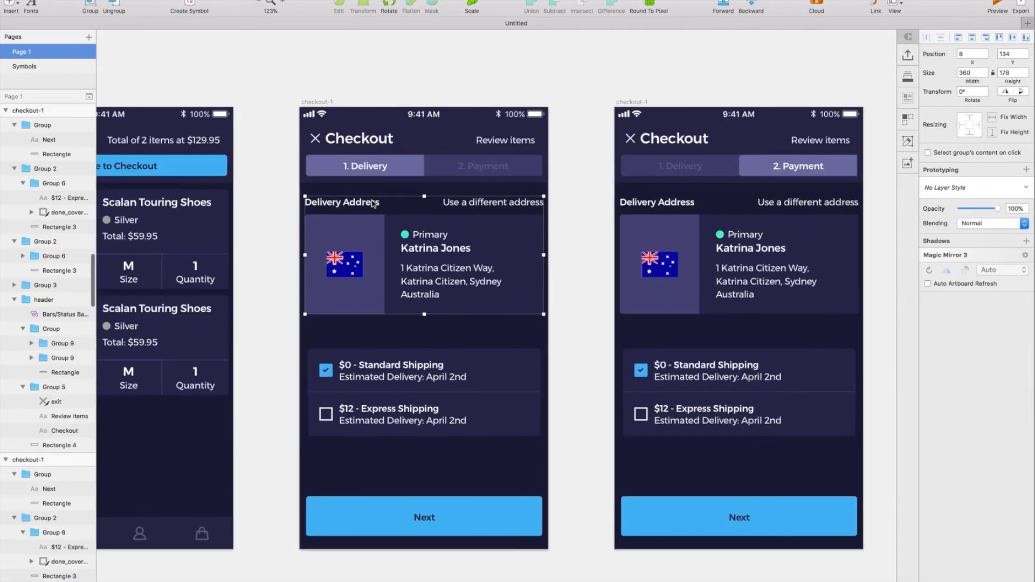
- Copy the "Delivery Address" and "Use a different address" heading row and place the copy above the shipping options at Y 336
{"action": "left_click", "coordinate": [342, 202]}
{"action": "left_click", "coordinate": [515, 203]}
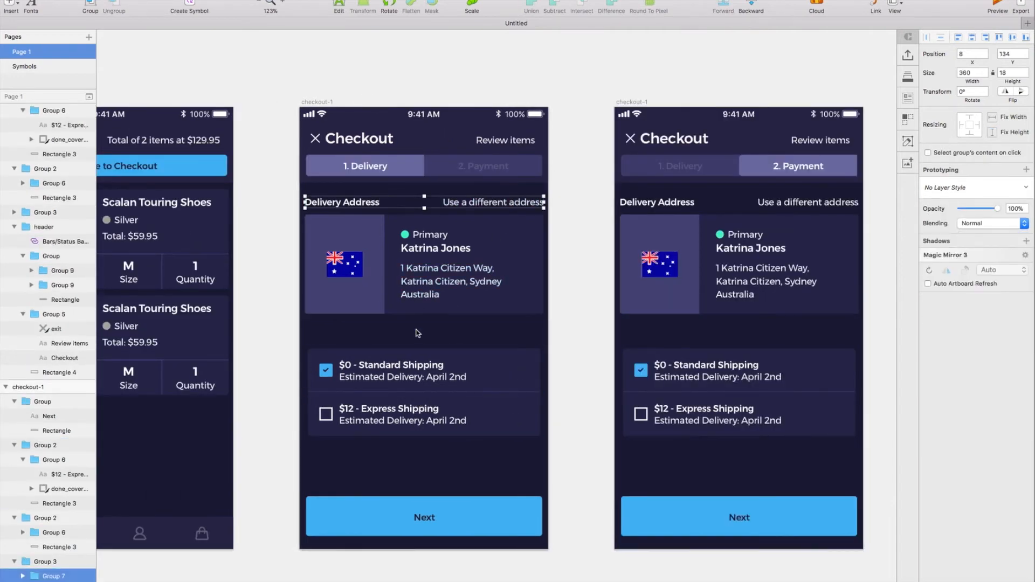
{"action": "left_click", "coordinate": [400, 370]}
{"action": "key", "text": "super+v"}
{"action": "key", "text": "shift+Down"}
{"action": "key", "text": "shift+Down"}
{"action": "key", "text": "shift+Down"}
{"action": "key", "text": "shift+Down"}
{"action": "key", "text": "shift+Down"}
{"action": "key", "text": "shift+Down"}
{"action": "key", "text": "shift+Down"}
{"action": "key", "text": "shift+Down"}
{"action": "key", "text": "shift+Down"}
{"action": "key", "text": "shift+Down"}
{"action": "key", "text": "shift+Down"}
{"action": "key", "text": "shift+Down"}
{"action": "key", "text": "shift+Down"}
{"action": "key", "text": "shift+Down"}
{"action": "key", "text": "shift+Down"}
{"action": "key", "text": "shift+Down"}
{"action": "key", "text": "shift+Down"}
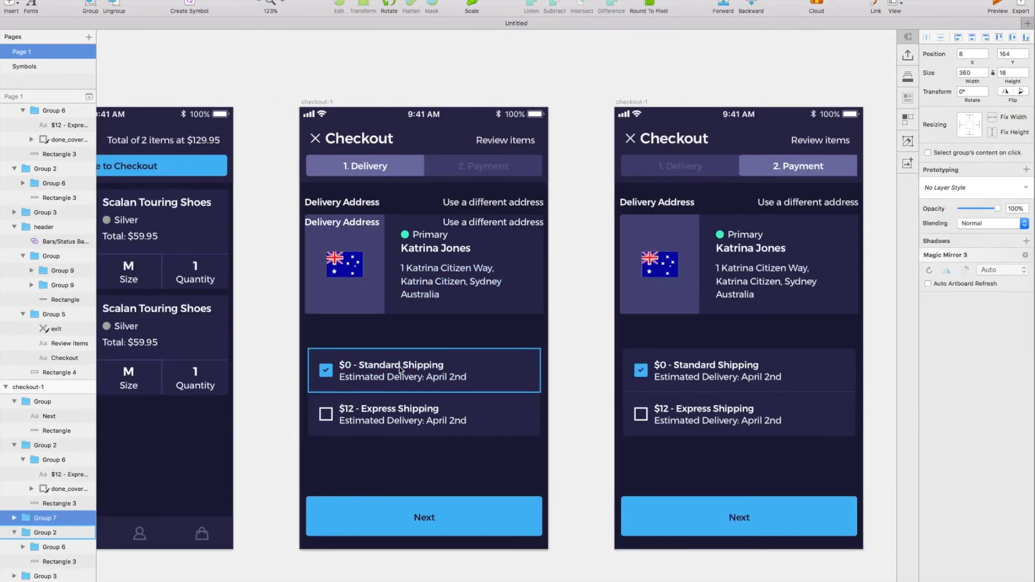
{"action": "key", "text": "shift+Down"}
{"action": "key", "text": "shift+Down"}
{"action": "left_click_drag", "start_coordinate": [366, 329], "coordinate": [366, 340]}
{"action": "scroll", "coordinate": [367, 345], "scroll_direction": "left", "scroll_amount": 1}
{"action": "scroll", "coordinate": [367, 345], "scroll_direction": "up", "scroll_amount": 1}
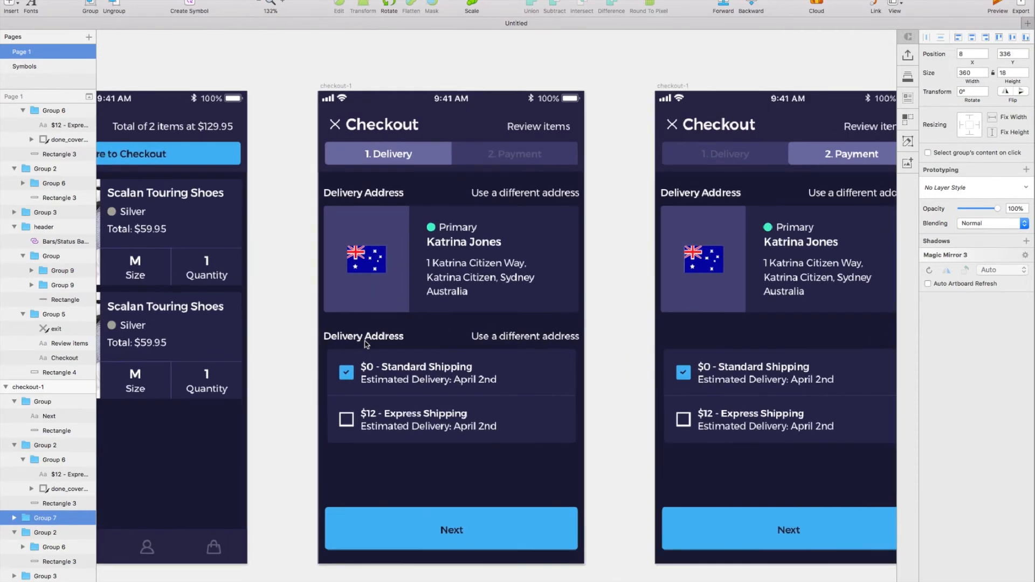
- Set the width of both shipping option rows on the Delivery screen to 360
{"action": "scroll", "coordinate": [558, 341], "scroll_direction": "left", "scroll_amount": 1}
{"action": "left_click", "coordinate": [575, 378]}
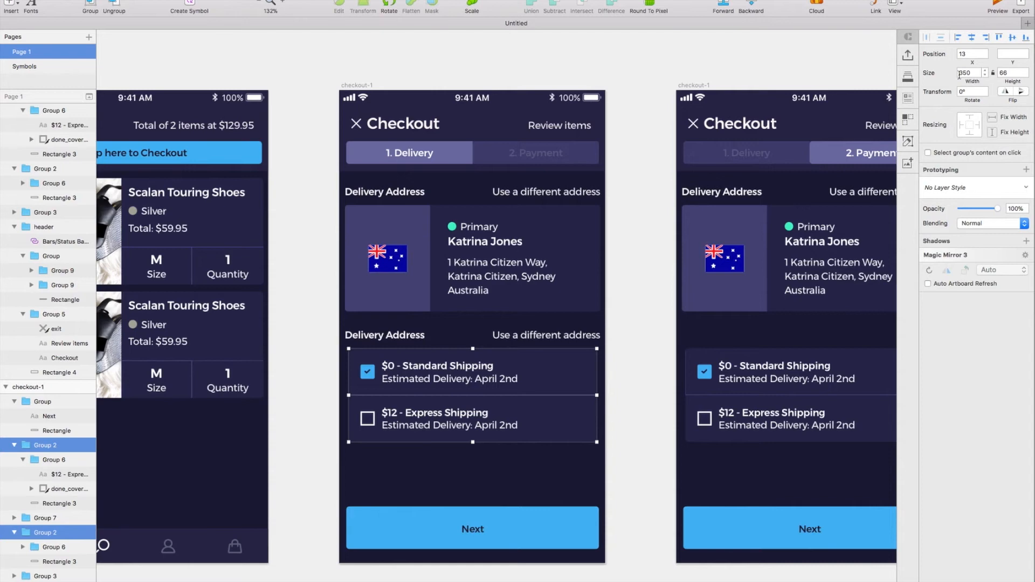
{"action": "type", "text": "360"}
{"action": "key", "text": "Return"}
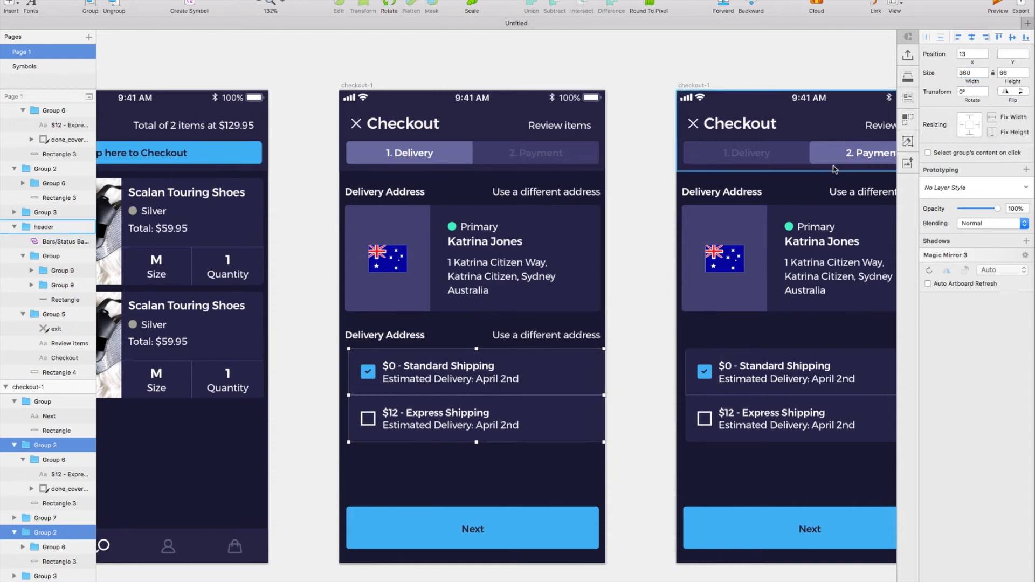
- Group the two shipping option rows and line them up with the address card's left edge
{"action": "key", "text": "Escape"}
{"action": "key", "text": "Return"}
{"action": "left_click", "coordinate": [513, 416]}
{"action": "left_click", "coordinate": [534, 386], "text": "shift"}
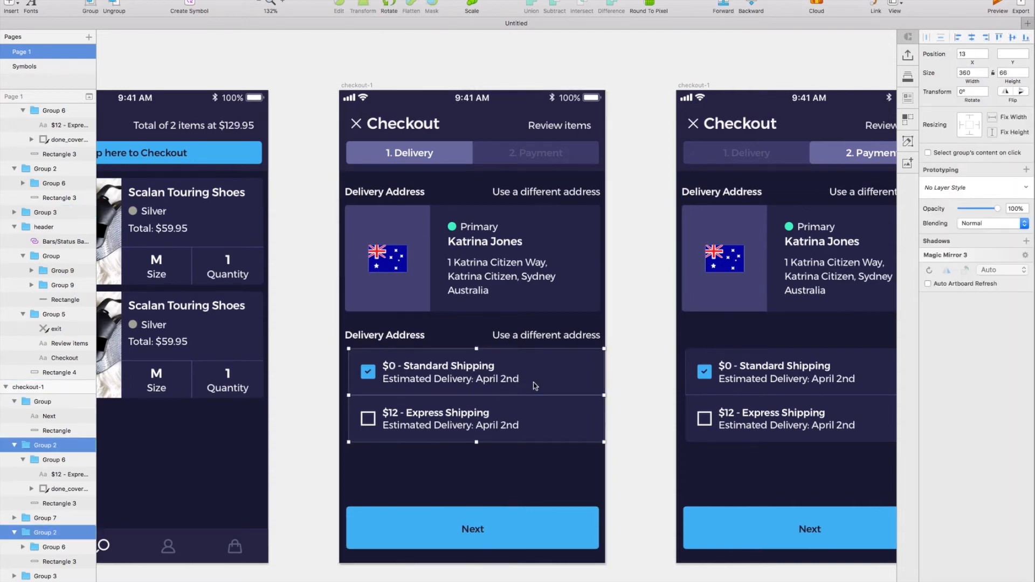
{"action": "key", "text": "super+g"}
{"action": "left_click_drag", "start_coordinate": [550, 377], "coordinate": [547, 377]}
- Move the copied heading closer to the shipping options, group them together and position the group at X 8, Y 352
{"action": "left_click_drag", "start_coordinate": [513, 340], "coordinate": [513, 341]}
{"action": "key", "text": "shift+Down"}
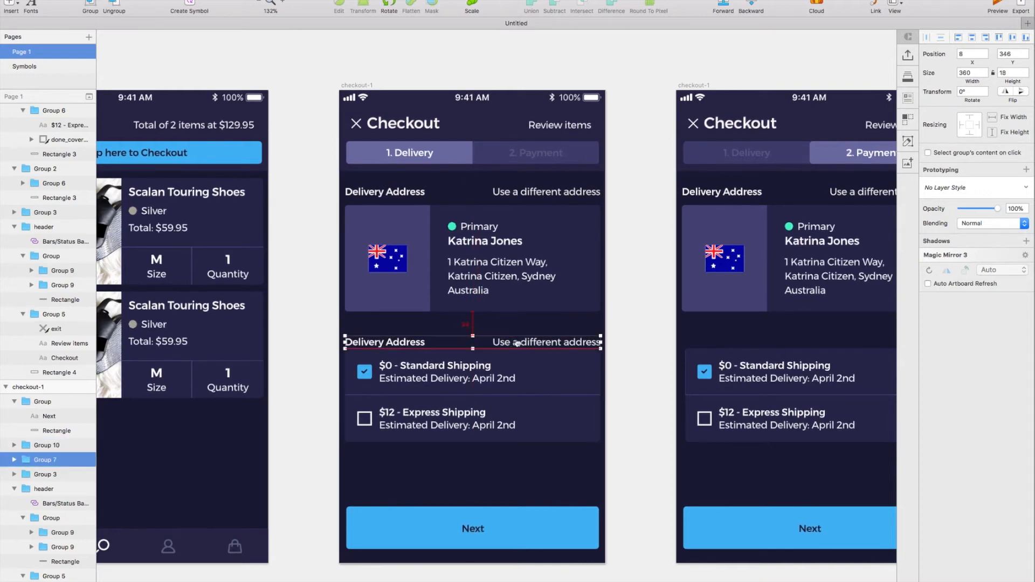
{"action": "key", "text": "shift+Up"}
{"action": "left_click", "coordinate": [511, 372], "text": "shift"}
{"action": "key", "text": "super+g"}
{"action": "mouse_move", "coordinate": [511, 372]}
{"action": "left_mouse_down"}
{"action": "mouse_move", "coordinate": [510, 354]}
{"action": "mouse_move", "coordinate": [506, 383]}
{"action": "left_mouse_up"}
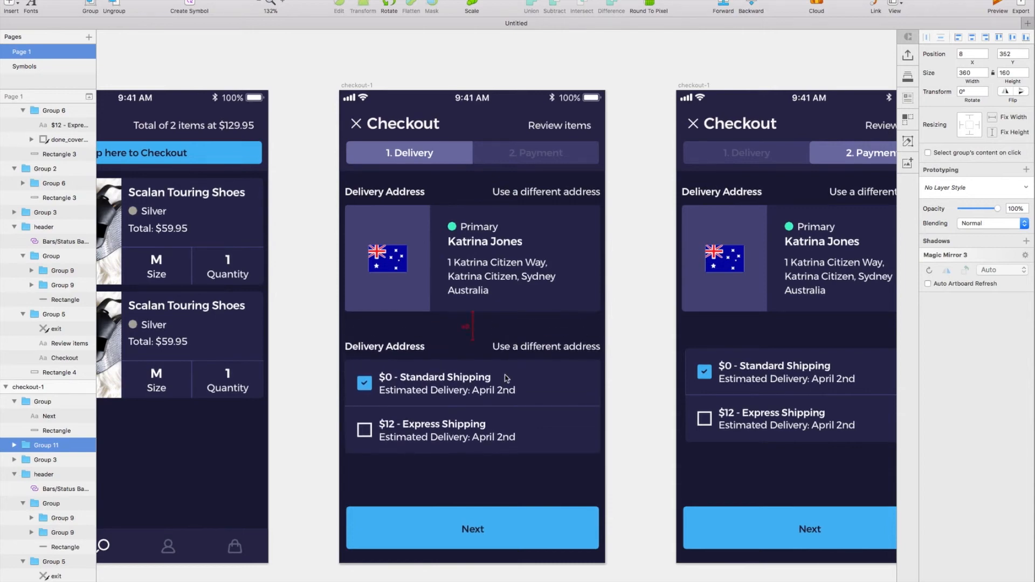
- Delete the Australian flag from the address card on the Payment artboard
{"action": "scroll", "coordinate": [506, 380], "scroll_direction": "right", "scroll_amount": 5}
{"action": "scroll", "coordinate": [506, 378], "scroll_direction": "right", "scroll_amount": 6}
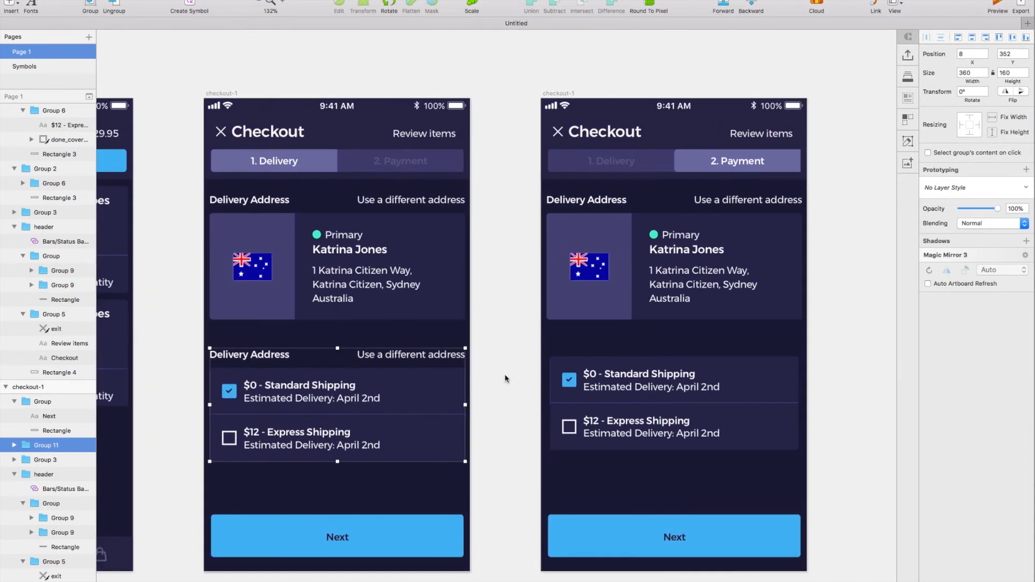
{"action": "scroll", "coordinate": [472, 267], "scroll_direction": "right", "scroll_amount": 4}
{"action": "left_click", "coordinate": [472, 268]}
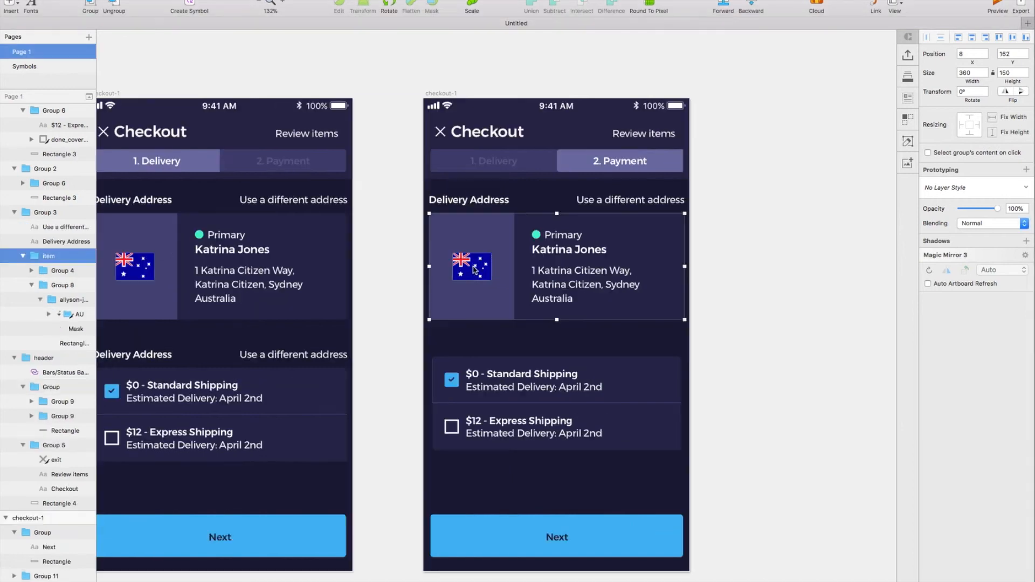
{"action": "double_click", "coordinate": [473, 268]}
{"action": "double_click", "coordinate": [473, 268]}
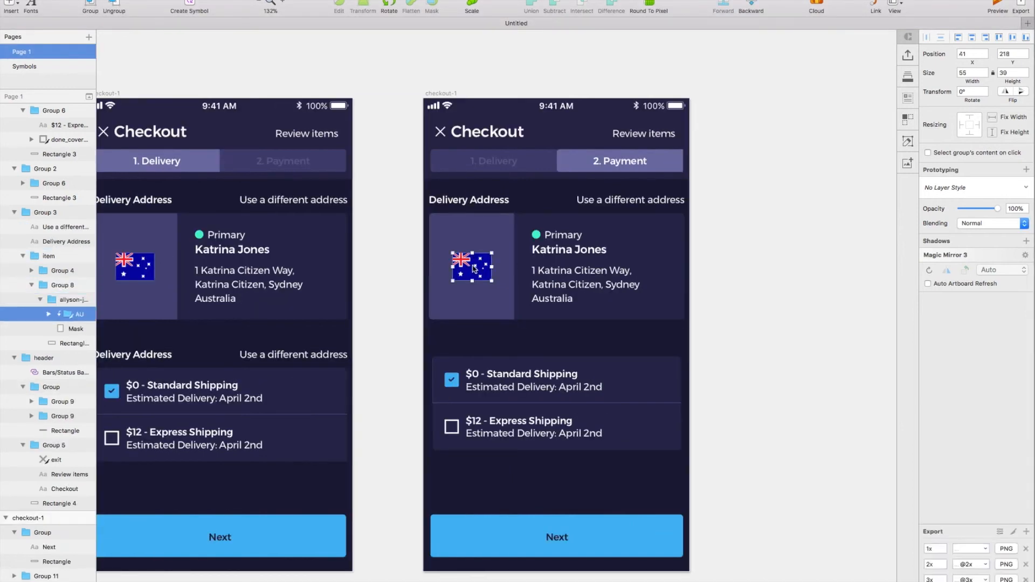
{"action": "key", "text": "Delete"}
- Paste the American Express logo into the Payment card's emptied image panel and centre it vertically
{"action": "double_click", "coordinate": [473, 269]}
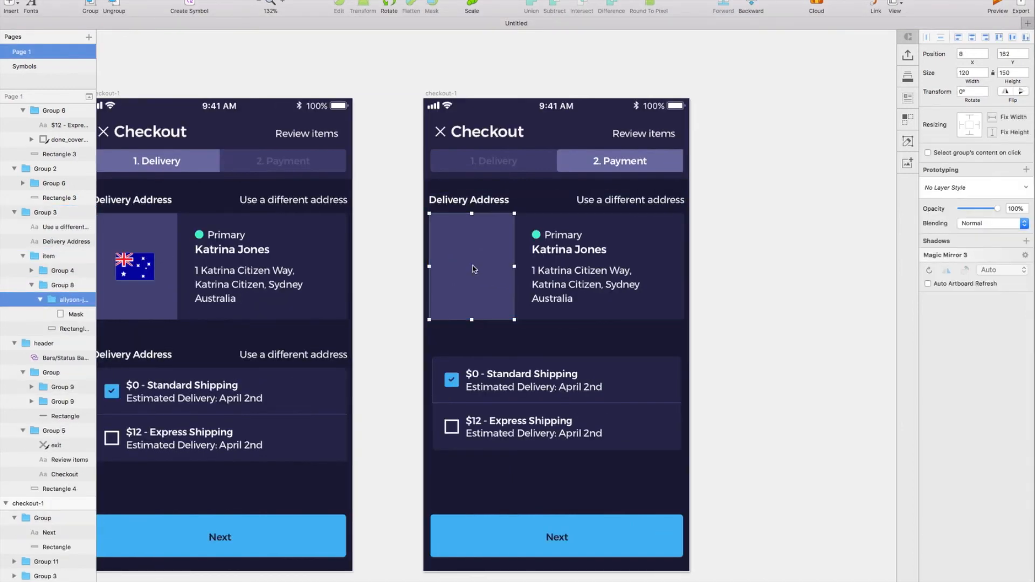
{"action": "key", "text": "super+v"}
{"action": "left_click", "coordinate": [256, 1]}
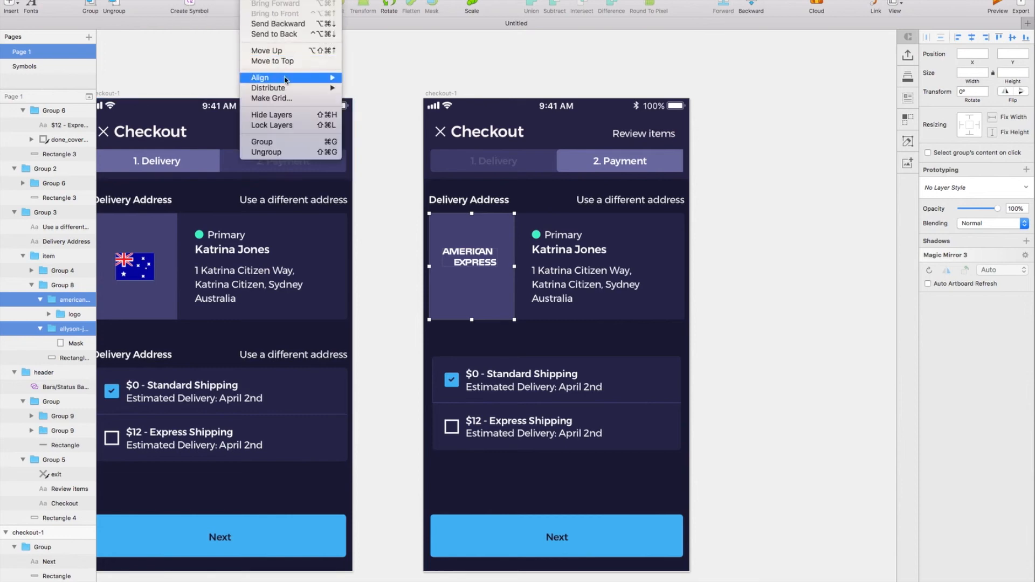
{"action": "mouse_move", "coordinate": [285, 79]}
{"action": "left_click", "coordinate": [368, 125]}
{"action": "left_click", "coordinate": [457, 67]}
{"action": "scroll", "coordinate": [469, 76], "scroll_direction": "right", "scroll_amount": 2}
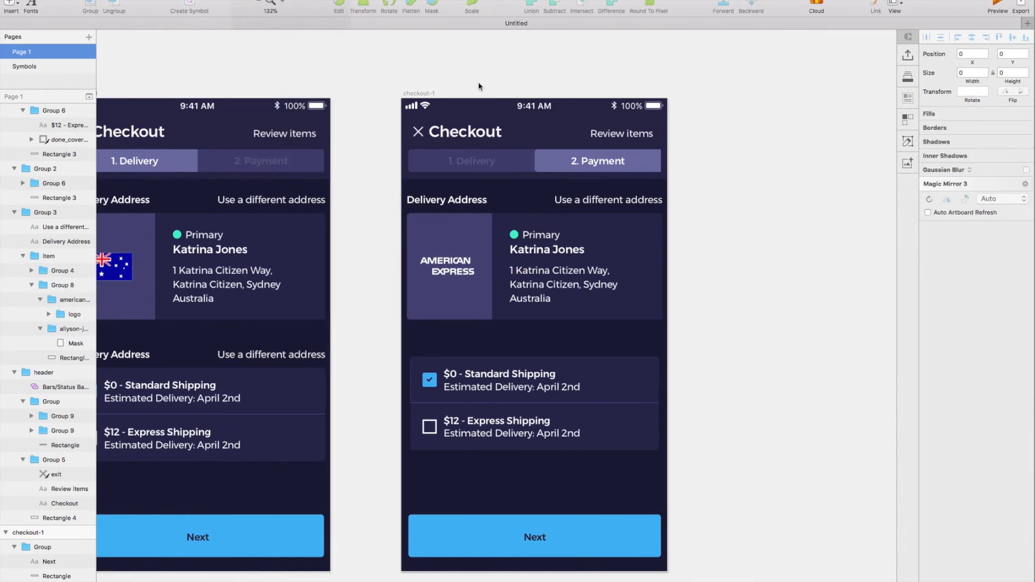
- Replace the card's address text with the lines "XXXX-XXXX", "10/10" and "Australia"
{"action": "double_click", "coordinate": [556, 276]}
{"action": "double_click", "coordinate": [556, 277]}
{"action": "double_click", "coordinate": [556, 277]}
{"action": "type", "text": "XXXX-XXXX"}
{"action": "key", "text": "Return"}
{"action": "type", "text": "10/10 Australia"}
- Change the Payment card's heading to "Payment Method" and keep its link text as "Use a different address"
{"action": "double_click", "coordinate": [447, 200]}
{"action": "type", "text": "Payment Method"}
{"action": "double_click", "coordinate": [609, 200]}
{"action": "type", "text": "Use a different address"}
{"action": "left_click", "coordinate": [770, 238]}
- Delete the checked checkbox from the Payment screen's Standard Shipping row and move the row's text layer out of its inner group
{"action": "scroll", "coordinate": [769, 237], "scroll_direction": "right", "scroll_amount": 1}
{"action": "scroll", "coordinate": [434, 389], "scroll_direction": "up", "scroll_amount": 3}
{"action": "left_click", "coordinate": [463, 393]}
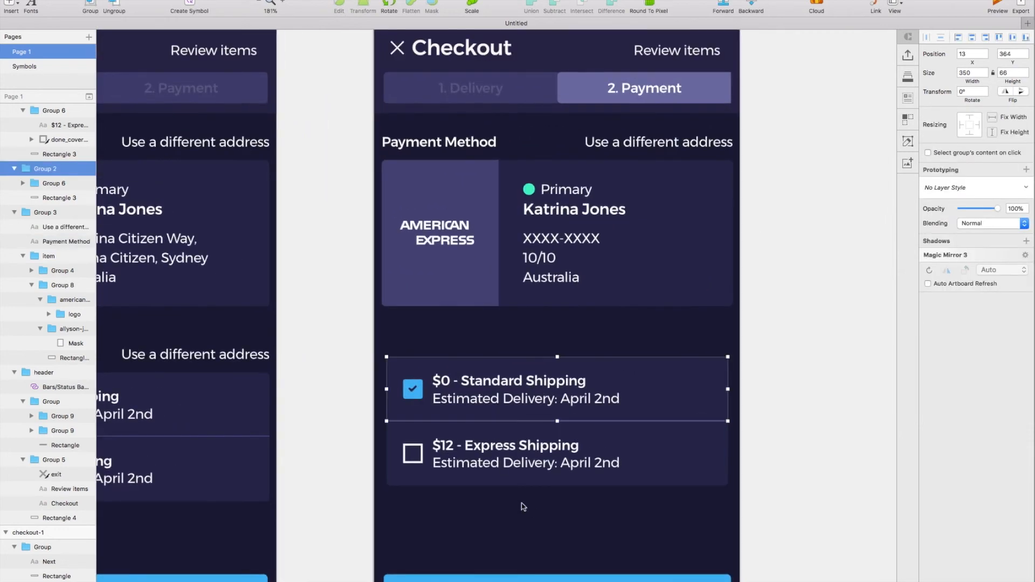
{"action": "scroll", "coordinate": [529, 467], "scroll_direction": "down", "scroll_amount": 1}
{"action": "double_click", "coordinate": [417, 371]}
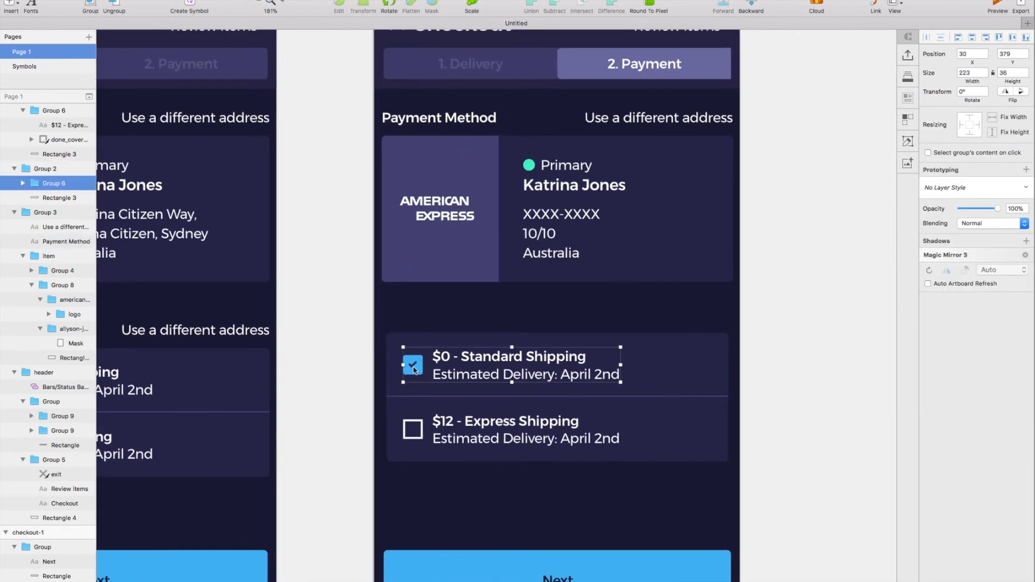
{"action": "double_click", "coordinate": [413, 370]}
{"action": "key", "text": "Delete"}
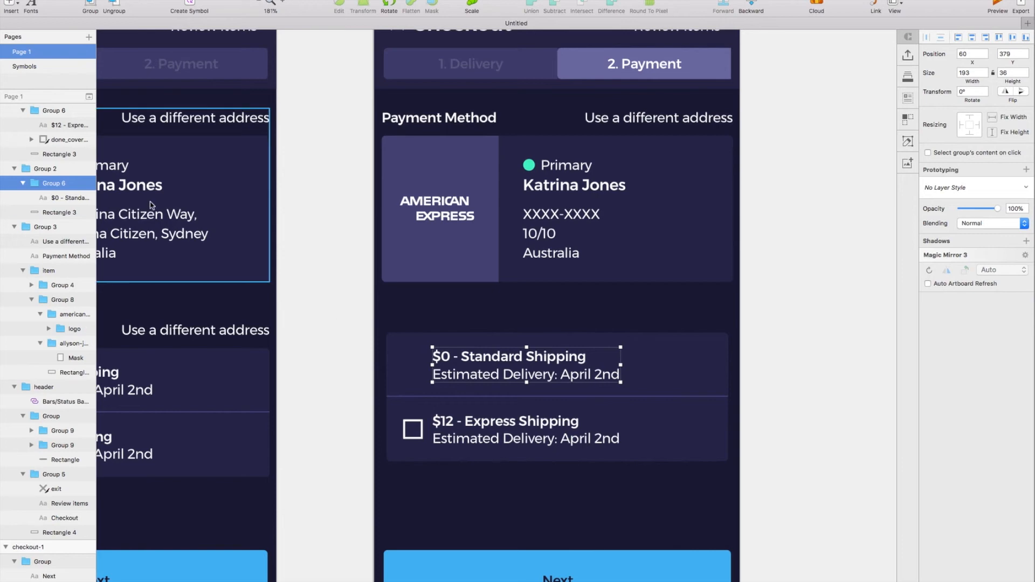
{"action": "left_click_drag", "start_coordinate": [46, 201], "coordinate": [62, 174]}
{"action": "left_click", "coordinate": [47, 201]}
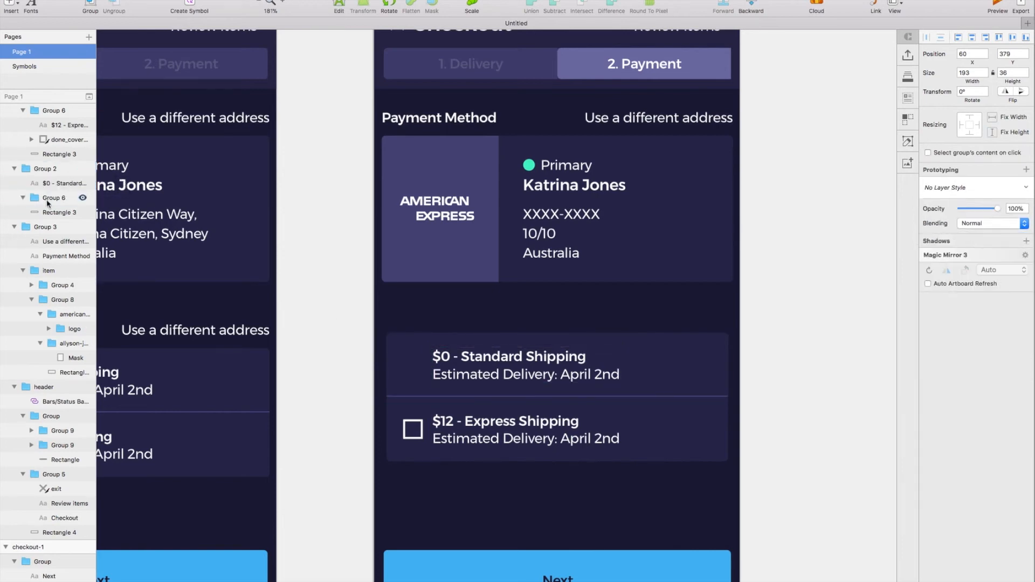
- Replace the Standard Shipping text with "Total" and centre it vertically within its row
{"action": "double_click", "coordinate": [617, 372]}
{"action": "key", "text": "Return"}
{"action": "type", "text": "Total"}
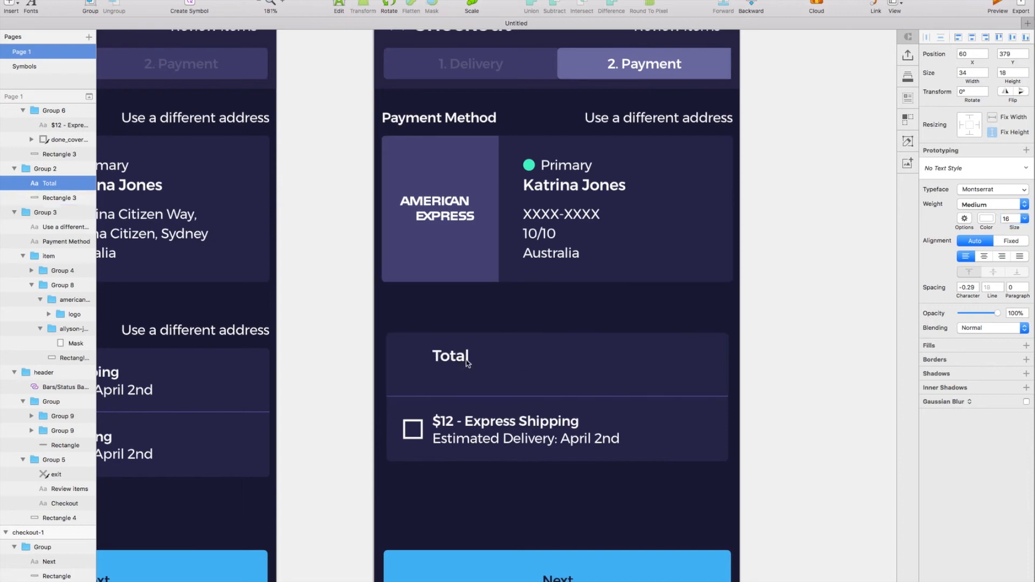
{"action": "left_click", "coordinate": [453, 341], "text": "shift"}
{"action": "left_click", "coordinate": [258, 0]}
{"action": "mouse_move", "coordinate": [291, 79]}
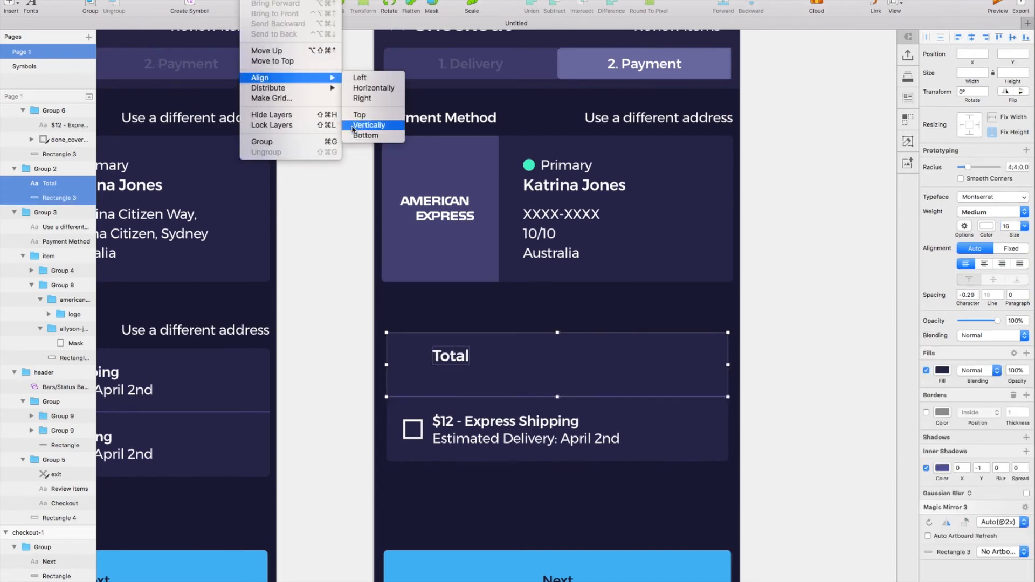
{"action": "left_click", "coordinate": [351, 134]}
- Duplicate the "Total" label at the opposite end of the row, right-align the copy and change it to "$129.95"
{"action": "left_click_drag", "start_coordinate": [445, 357], "coordinate": [706, 366]}
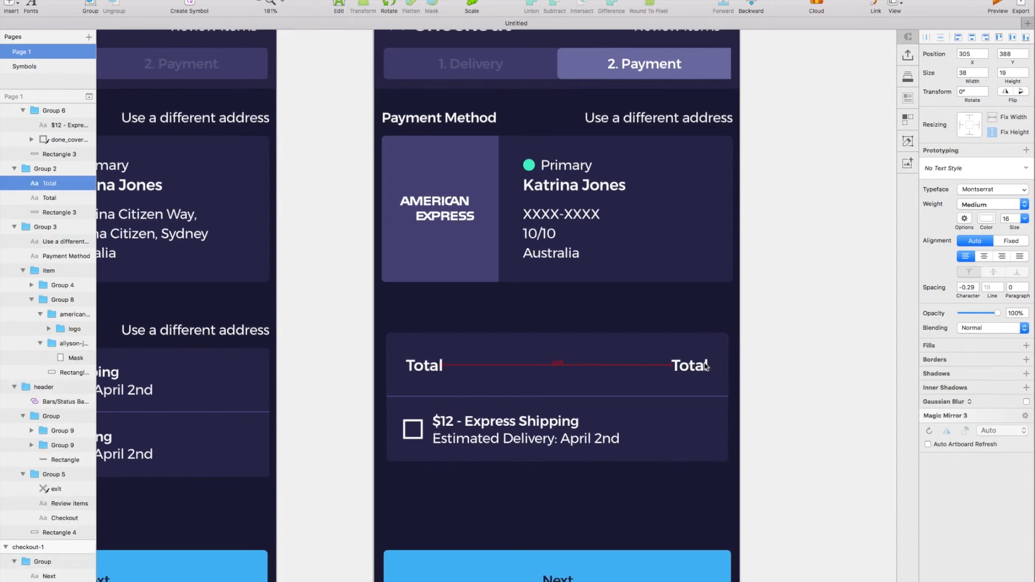
{"action": "double_click", "coordinate": [702, 372]}
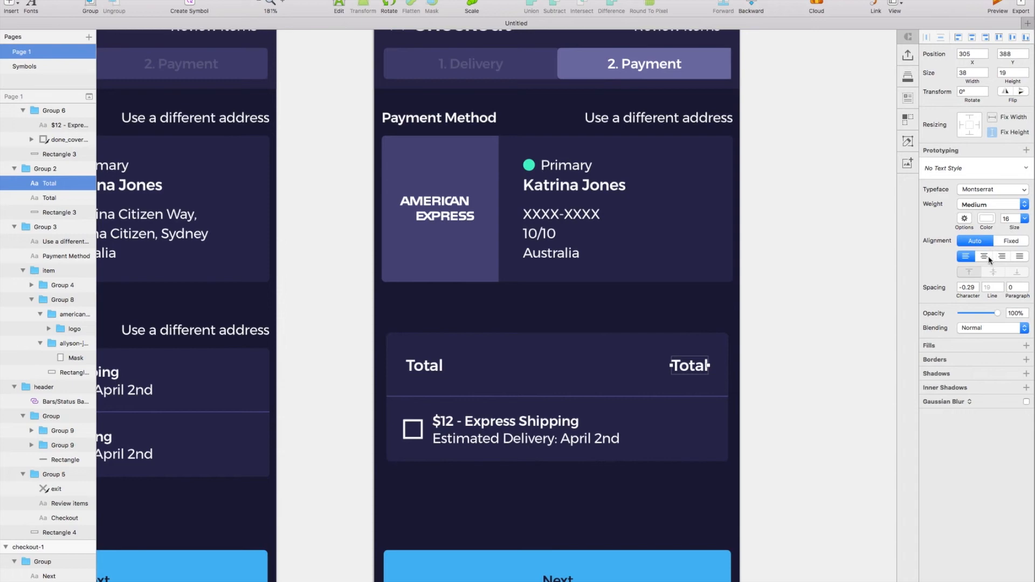
{"action": "double_click", "coordinate": [668, 372]}
{"action": "type", "text": "$129.95"}
- Delete the Payment screen's Express Shipping row and set the Total row's background height to 60
{"action": "left_click", "coordinate": [593, 427]}
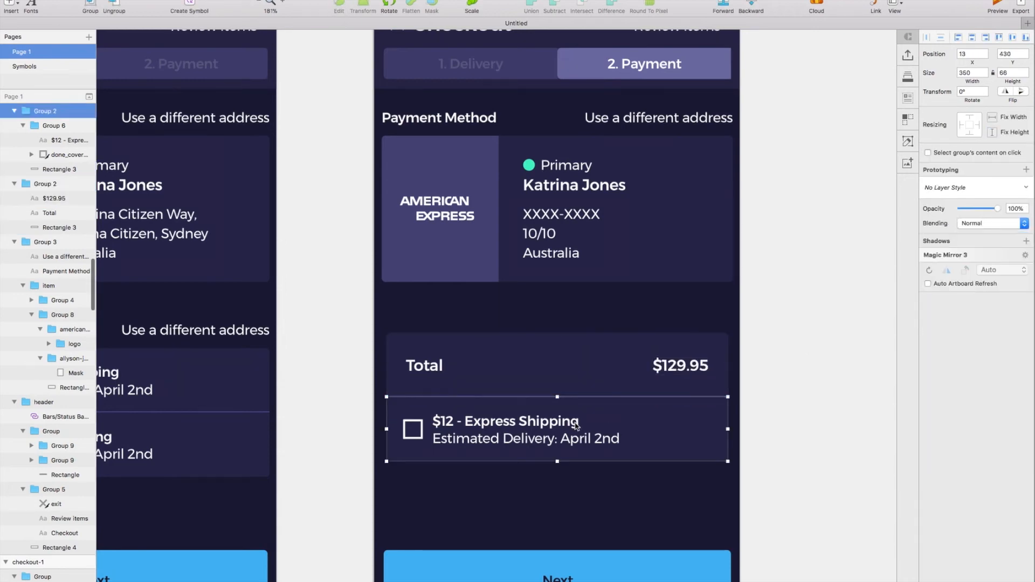
{"action": "key", "text": "Delete"}
{"action": "left_click", "coordinate": [557, 365]}
{"action": "scroll", "coordinate": [561, 364], "scroll_direction": "down", "scroll_amount": 1}
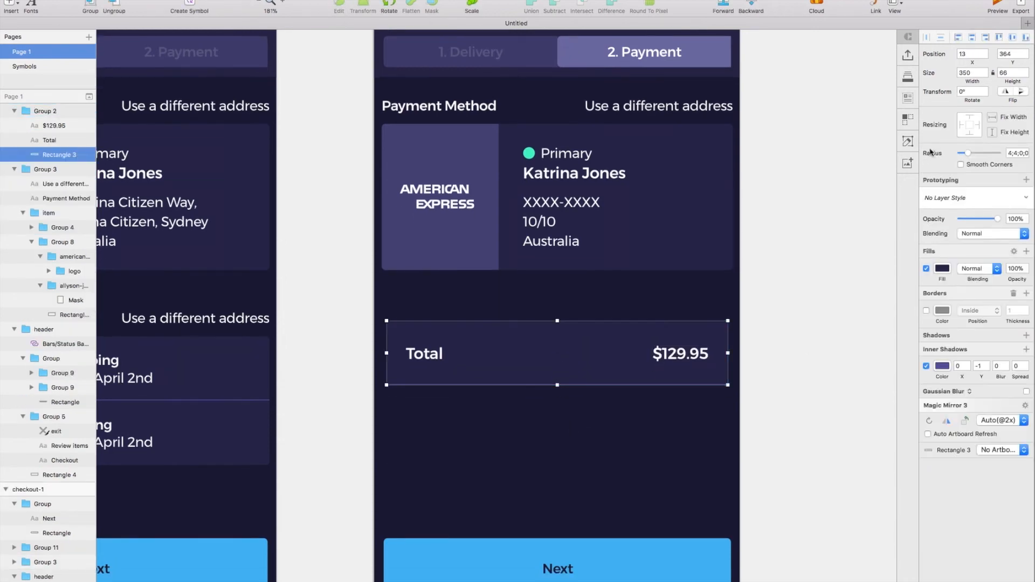
{"action": "type", "text": "60"}
{"action": "key", "text": "Return"}
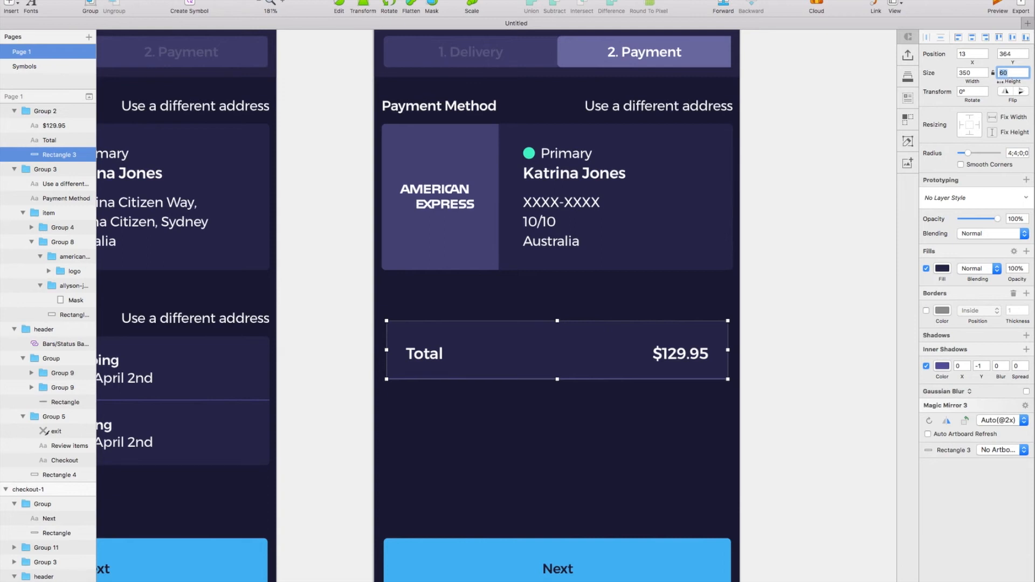
- Group the "Total" label with the "$129.95" amount inside the shortened row
{"action": "left_click", "coordinate": [662, 356]}
{"action": "left_click", "coordinate": [432, 355], "text": "shift"}
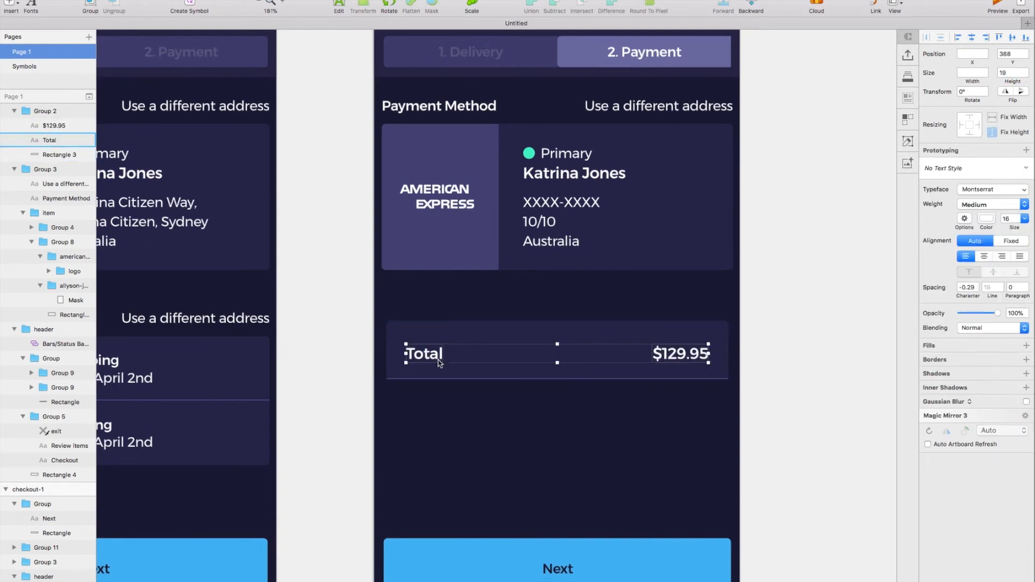
{"action": "key", "text": "super+g"}
{"action": "left_click", "coordinate": [469, 335]}
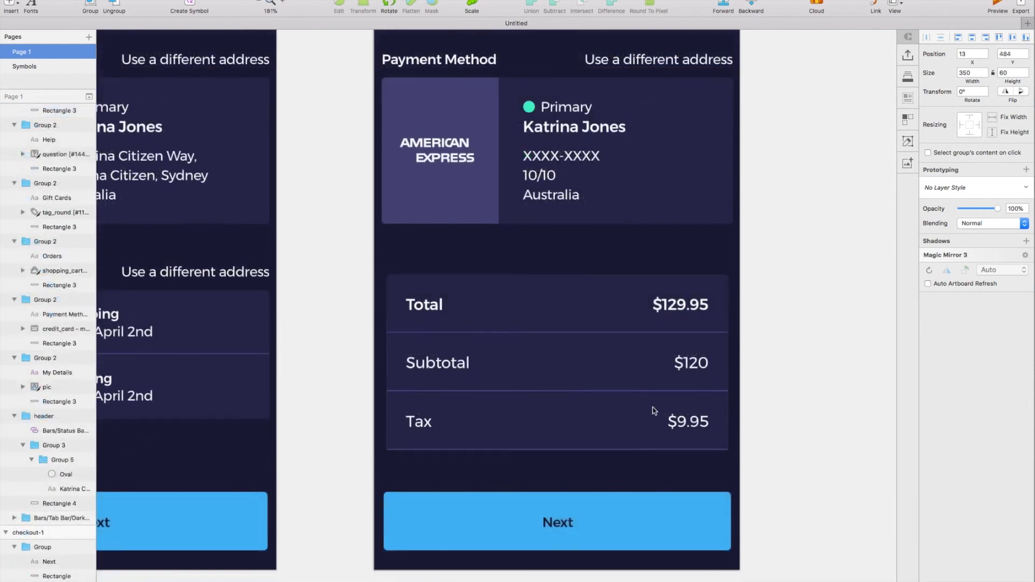
- Move the Total, Subtotal and Tax rows together up towards the payment card, to Y 342
{"action": "left_click", "coordinate": [654, 411]}
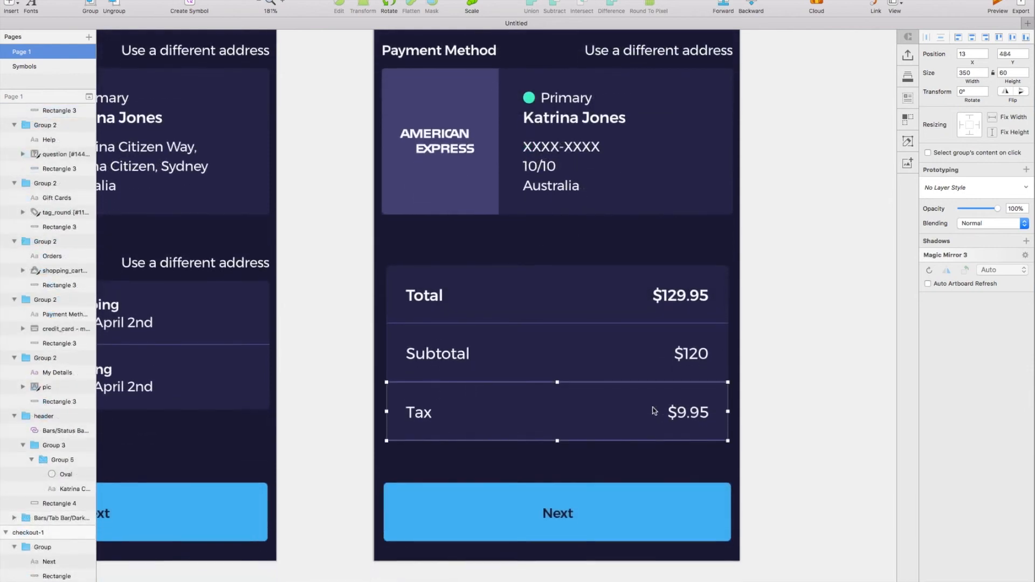
{"action": "scroll", "coordinate": [654, 408], "scroll_direction": "up", "scroll_amount": 2}
{"action": "scroll", "coordinate": [636, 434], "scroll_direction": "down", "scroll_amount": 4}
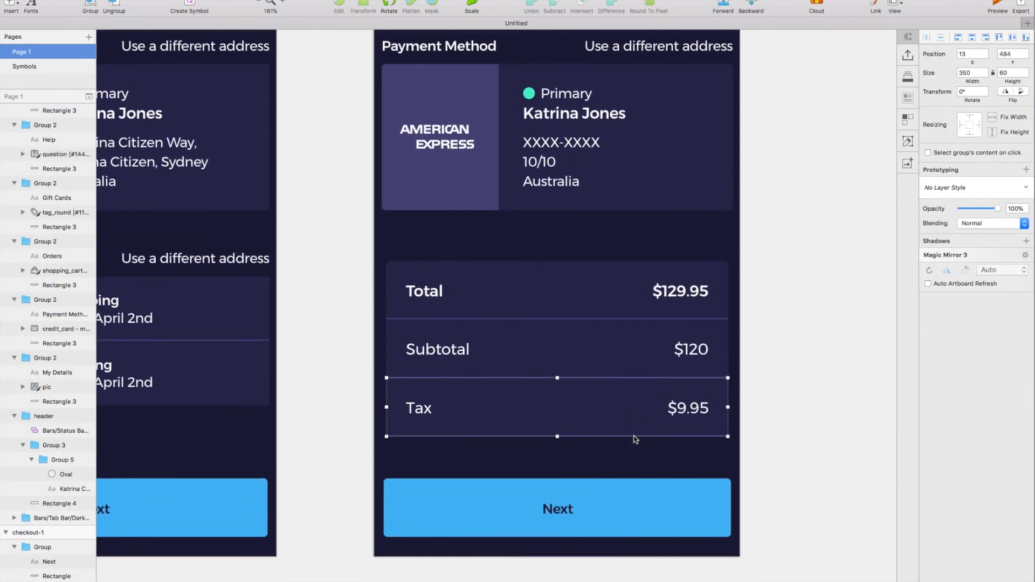
{"action": "scroll", "coordinate": [635, 440], "scroll_direction": "up", "scroll_amount": 2}
{"action": "left_click", "coordinate": [620, 357], "text": "shift"}
{"action": "left_click", "coordinate": [614, 305], "text": "shift"}
{"action": "left_click_drag", "start_coordinate": [591, 304], "coordinate": [593, 260]}
{"action": "key", "text": "shift+Down"}
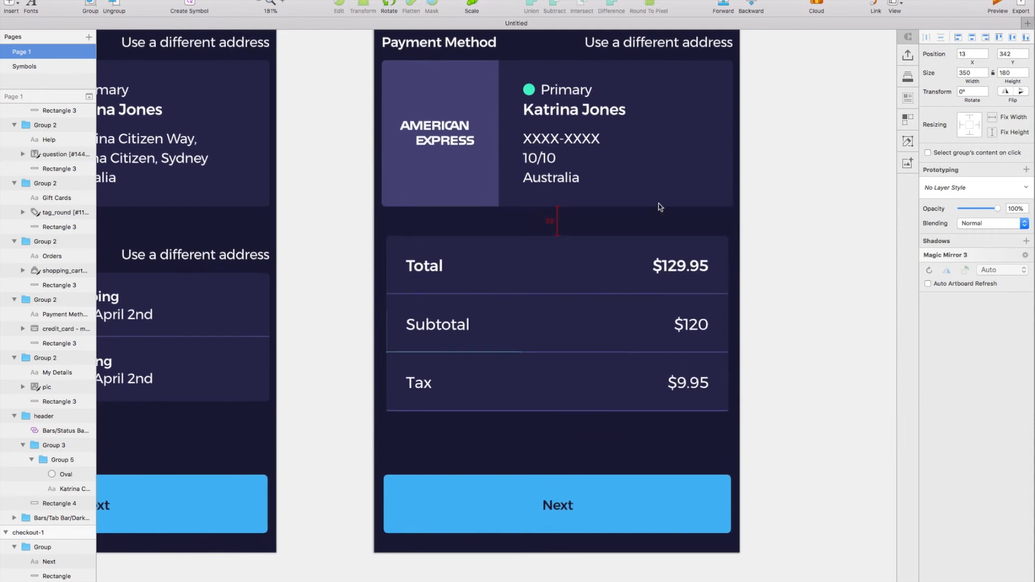
- Set the price breakdown's width to 360 and position it at X 8, Y 332, aligned beneath the payment card
{"action": "double_click", "coordinate": [967, 75]}
{"action": "type", "text": "360"}
{"action": "key", "text": "Return"}
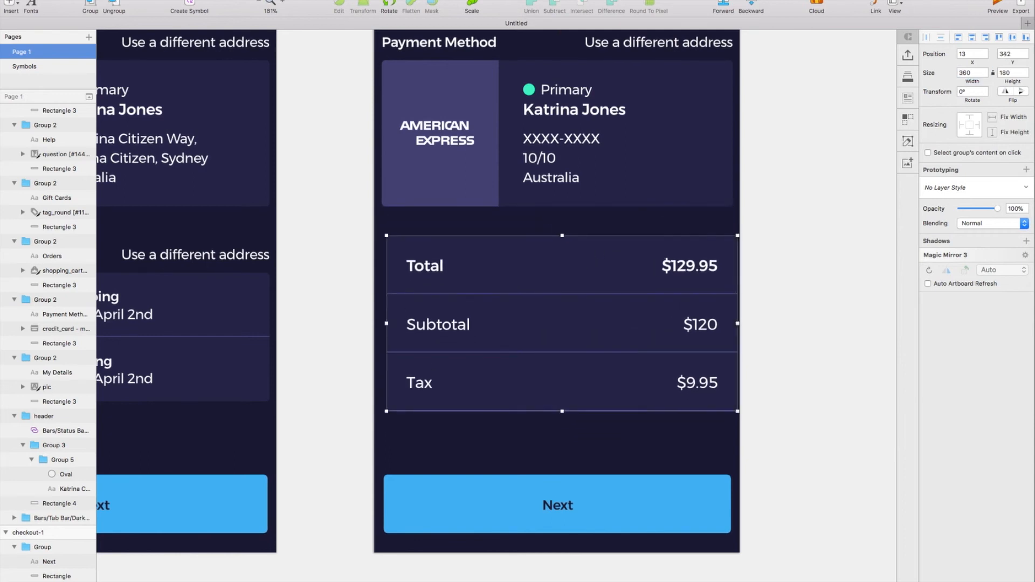
{"action": "left_click_drag", "start_coordinate": [620, 291], "coordinate": [612, 263]}
{"action": "key", "text": "shift+Down"}
{"action": "key", "text": "shift+Down"}
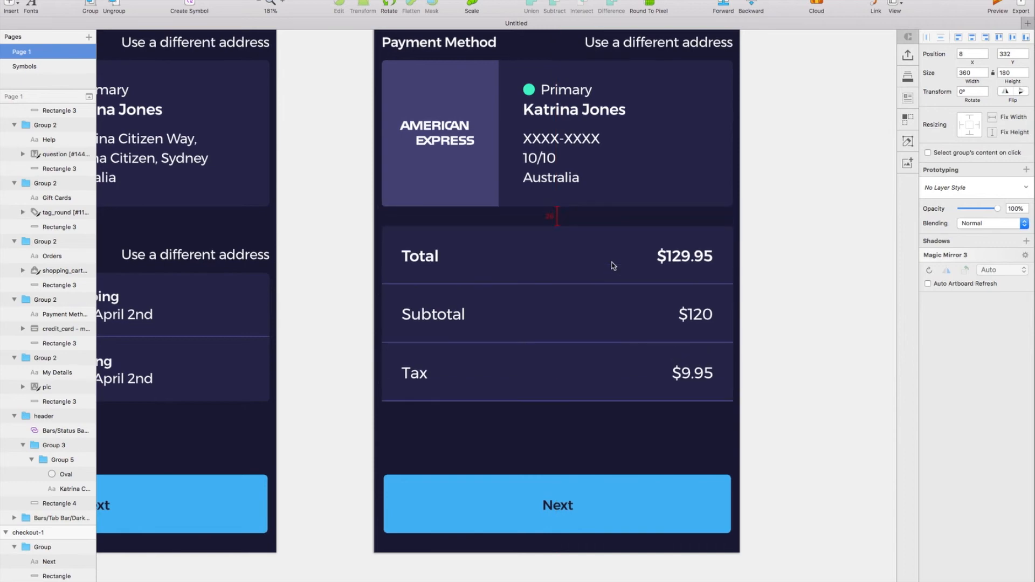
- Change the Payment screen's button label to "Confirm Purchase"
{"action": "scroll", "coordinate": [612, 263], "scroll_direction": "up", "scroll_amount": 1}
{"action": "scroll", "coordinate": [612, 263], "scroll_direction": "right", "scroll_amount": 1}
{"action": "scroll", "coordinate": [543, 411], "scroll_direction": "up", "scroll_amount": 1}
{"action": "scroll", "coordinate": [543, 411], "scroll_direction": "down", "scroll_amount": 3}
{"action": "double_click", "coordinate": [533, 521]}
{"action": "double_click", "coordinate": [534, 521]}
{"action": "type", "text": "Confirm Purchase"}
{"action": "left_click", "coordinate": [762, 423]}
- Duplicate the Tax row directly beneath the original and nudge the copy to Y 513
{"action": "left_click", "coordinate": [593, 418]}
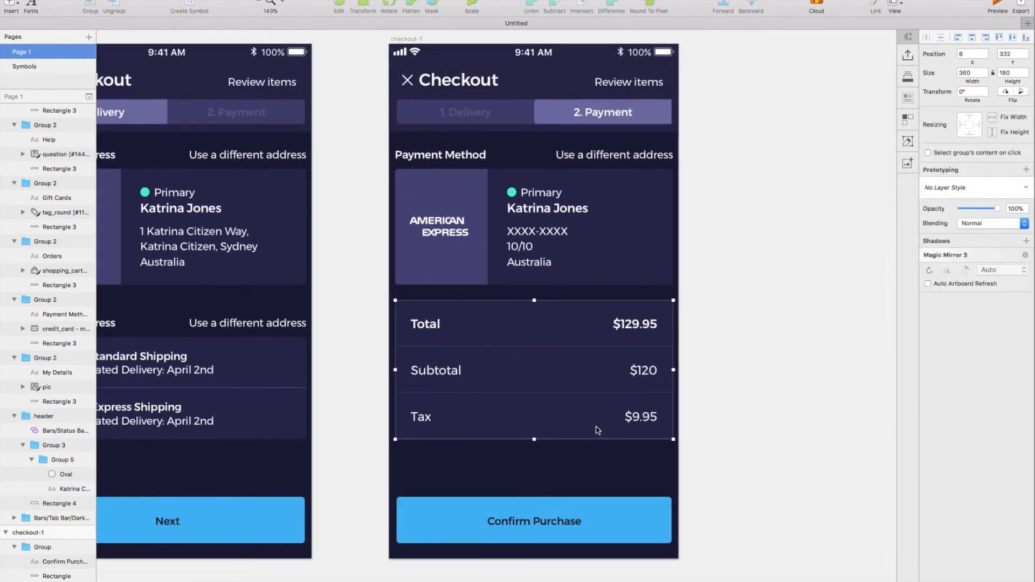
{"action": "double_click", "coordinate": [593, 418]}
{"action": "left_click_drag", "start_coordinate": [597, 423], "coordinate": [597, 466]}
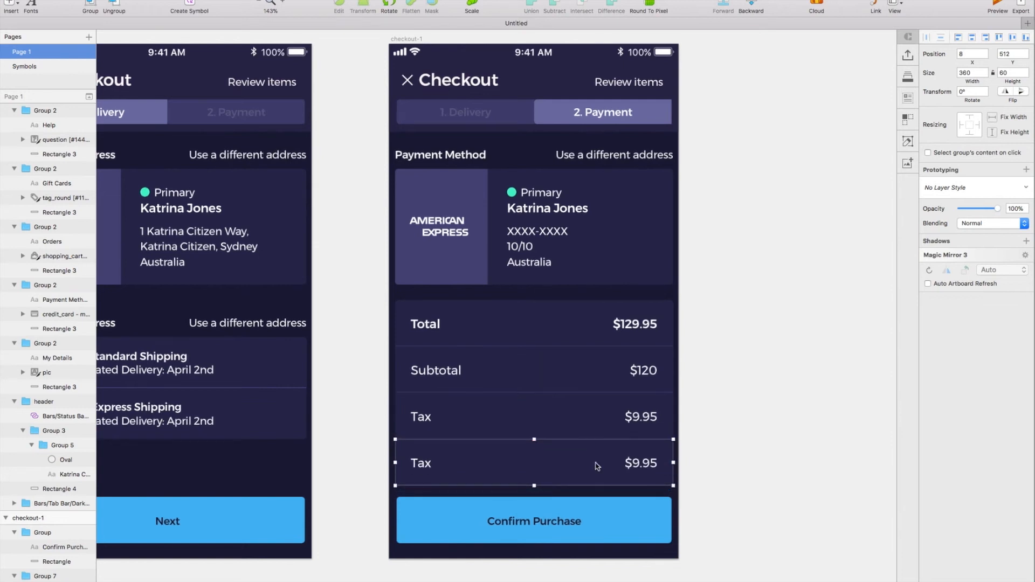
{"action": "key", "text": "Up"}
{"action": "key", "text": "Up"}
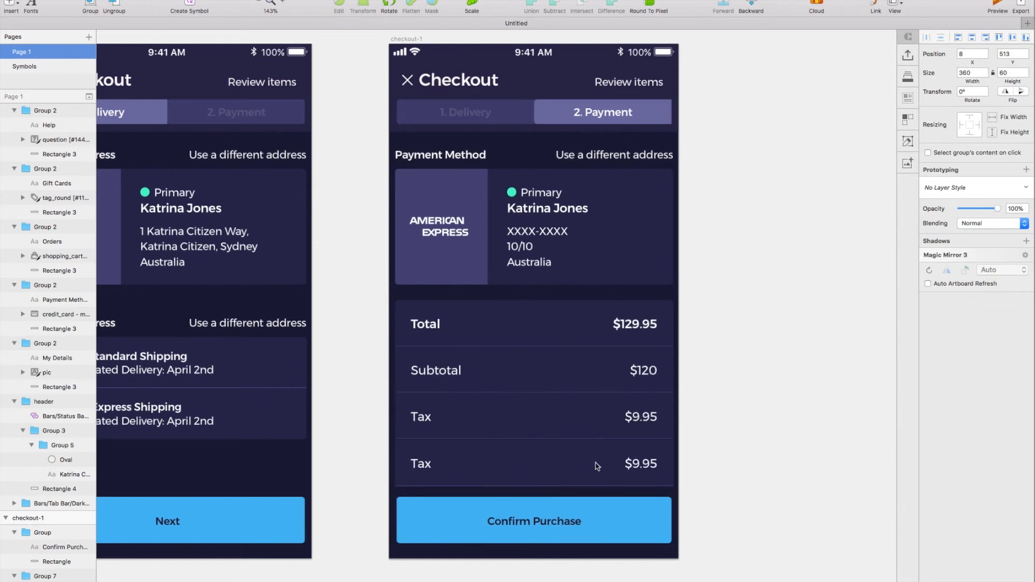
- Relabel the duplicated Tax row as Delivery with the value Free, and set the price breakdown at Y 332
{"action": "double_click", "coordinate": [454, 472]}
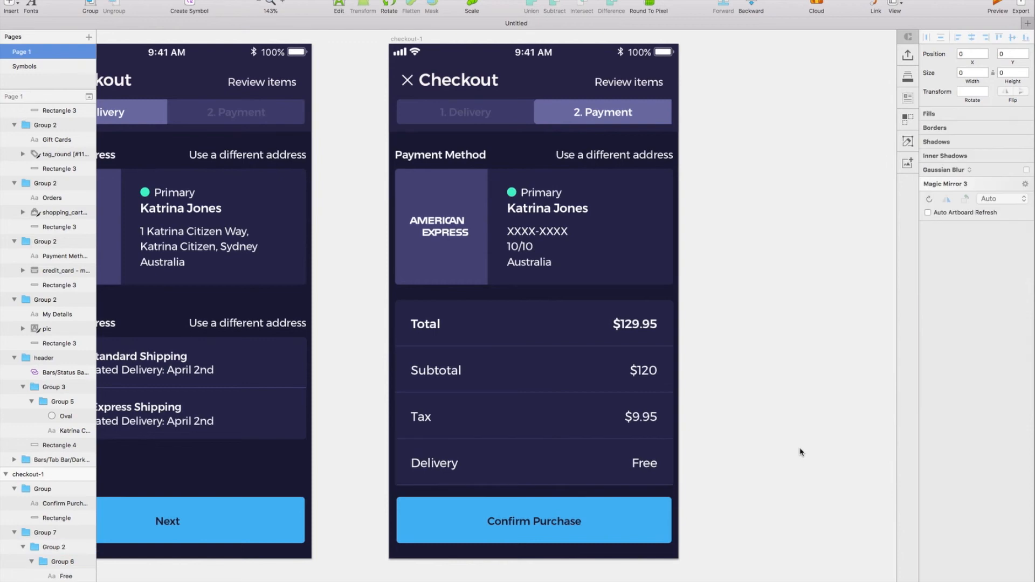
{"action": "left_click", "coordinate": [575, 416]}
{"action": "scroll", "coordinate": [575, 416], "scroll_direction": "up", "scroll_amount": 2}
{"action": "left_click_drag", "start_coordinate": [574, 407], "coordinate": [575, 402]}
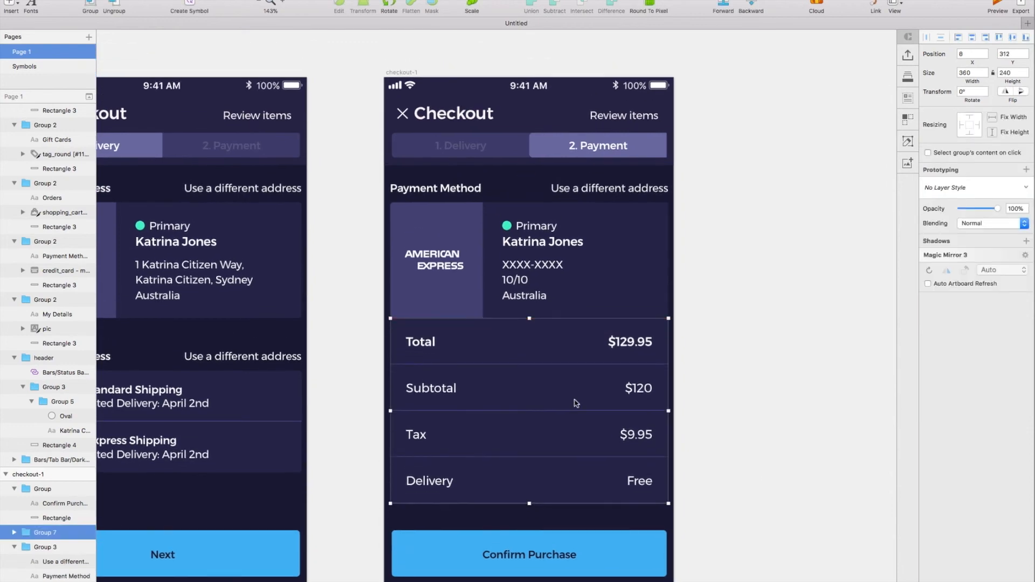
{"action": "key", "text": "shift+Down"}
{"action": "key", "text": "shift+Down"}
{"action": "scroll", "coordinate": [575, 402], "scroll_direction": "right", "scroll_amount": 1}
{"action": "scroll", "coordinate": [576, 404], "scroll_direction": "down", "scroll_amount": 1}
{"action": "scroll", "coordinate": [532, 411], "scroll_direction": "down", "scroll_amount": 1}
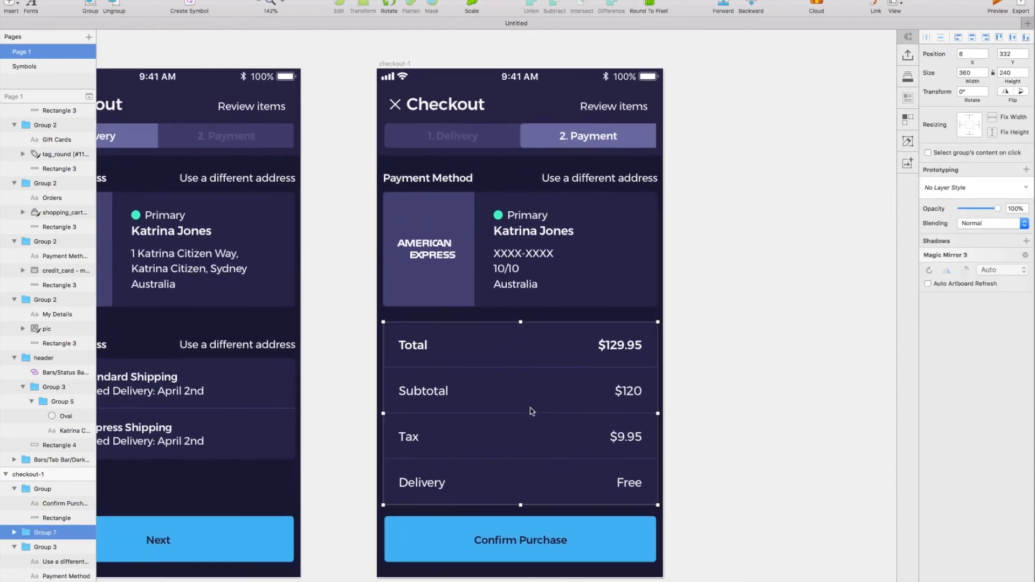
- Reduce the Total, Subtotal, Tax and Delivery rows to 56 high and restack them without gaps, with Delivery at Y 500
{"action": "double_click", "coordinate": [535, 358]}
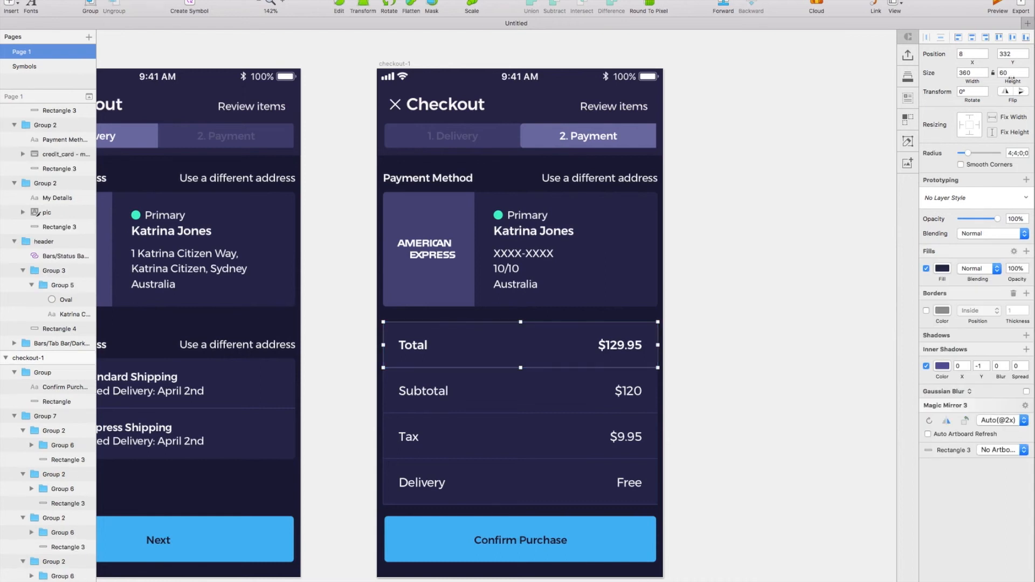
{"action": "key", "text": "Return"}
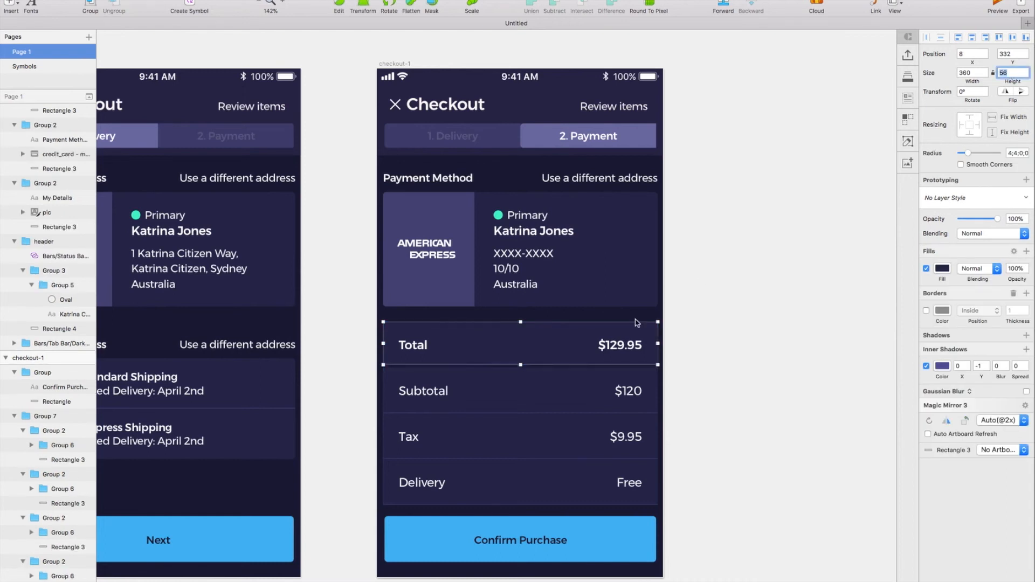
{"action": "left_click", "coordinate": [547, 391]}
{"action": "left_click", "coordinate": [526, 376]}
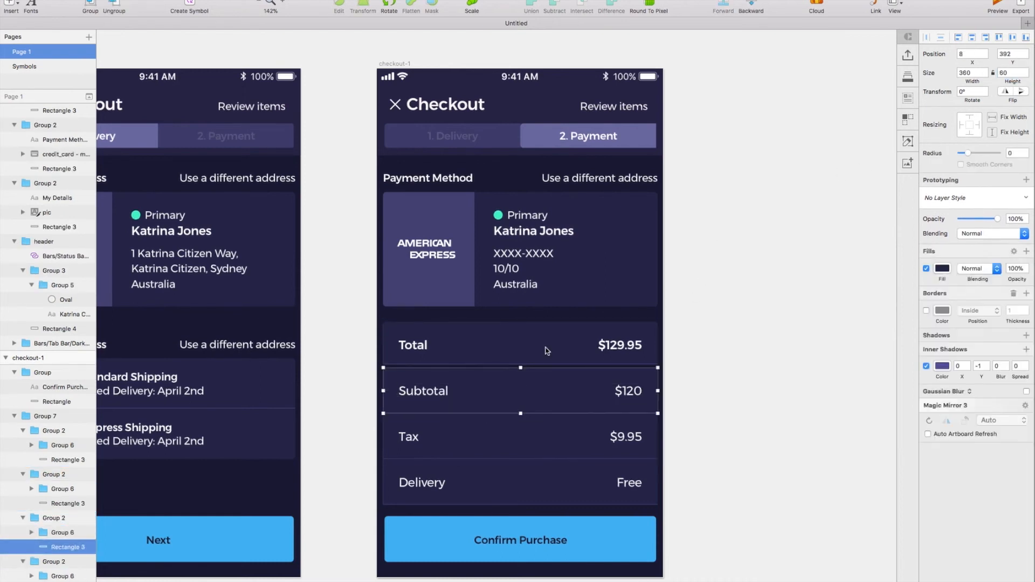
{"action": "type", "text": "56"}
{"action": "key", "text": "Return"}
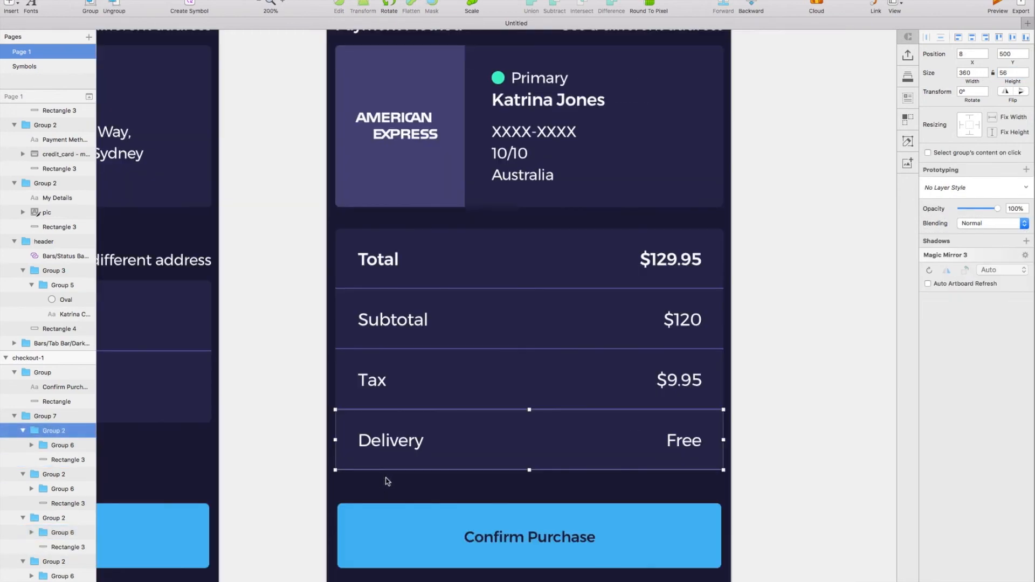
{"action": "left_click", "coordinate": [531, 405]}
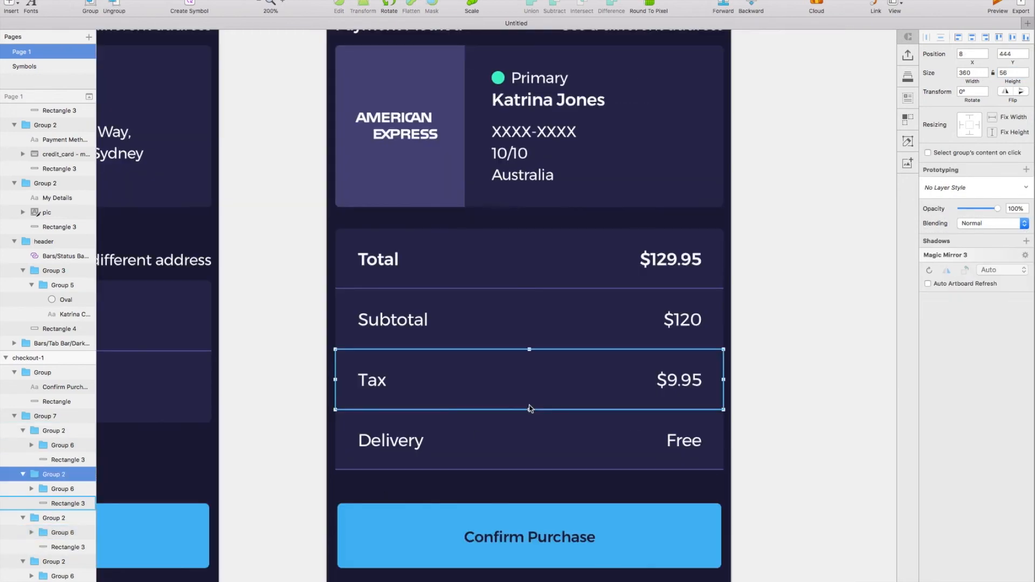
- Rename the Payment artboard to checkout-2 and duplicate it alongside the original
{"action": "key", "text": "super+0"}
{"action": "left_click", "coordinate": [428, 137]}
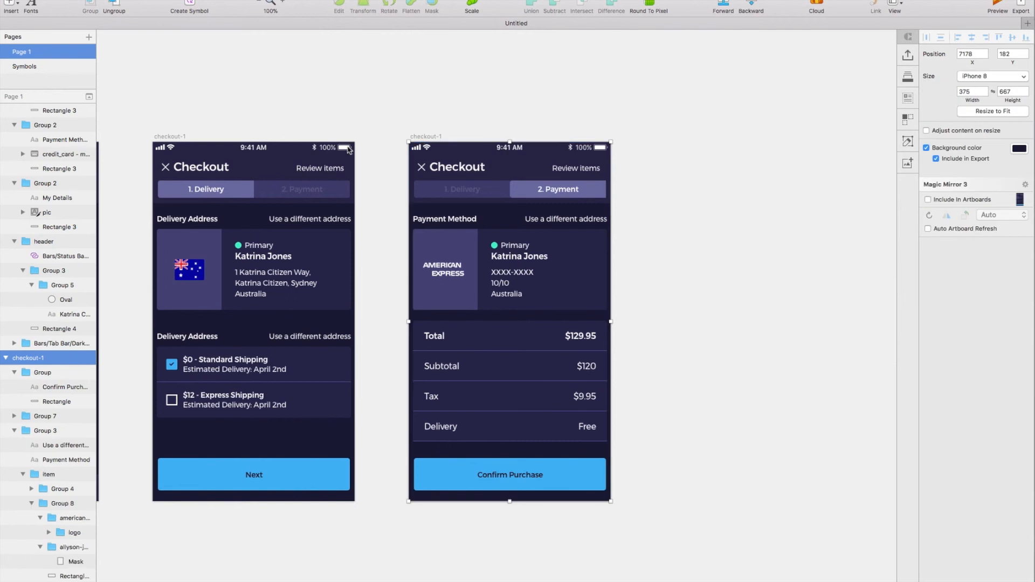
{"action": "key", "text": "Return"}
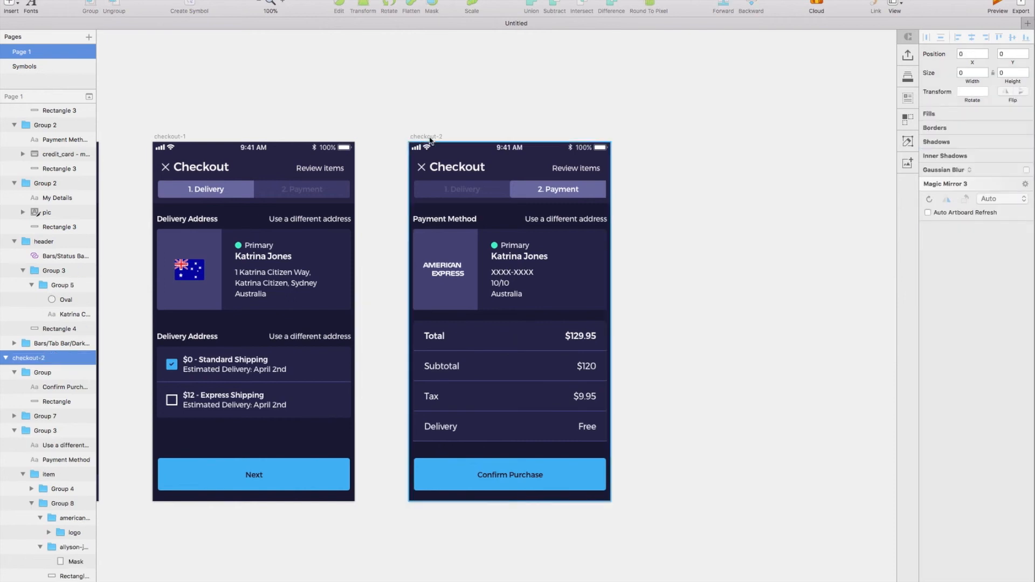
{"action": "key", "text": "super+d"}
{"action": "scroll", "coordinate": [490, 197], "scroll_direction": "right", "scroll_amount": 5}
{"action": "left_click_drag", "start_coordinate": [462, 162], "coordinate": [703, 491]}
- Delete the header title, step tabs, payment card, price breakdown and header background from the duplicated artboard, keeping the status bar and button
{"action": "double_click", "coordinate": [626, 166]}
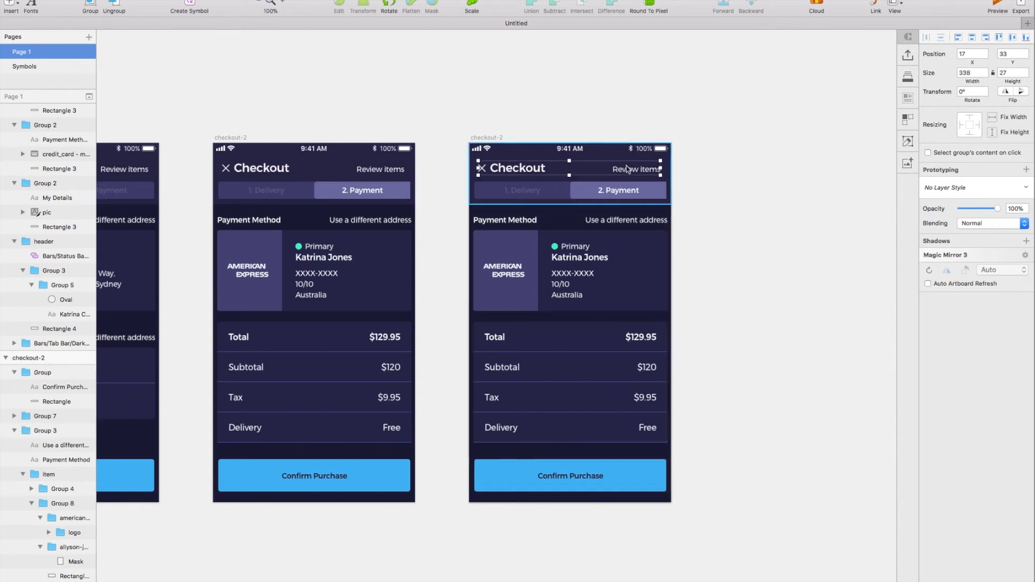
{"action": "left_click", "coordinate": [614, 186], "text": "shift"}
{"action": "key", "text": "Delete"}
{"action": "left_click", "coordinate": [609, 248]}
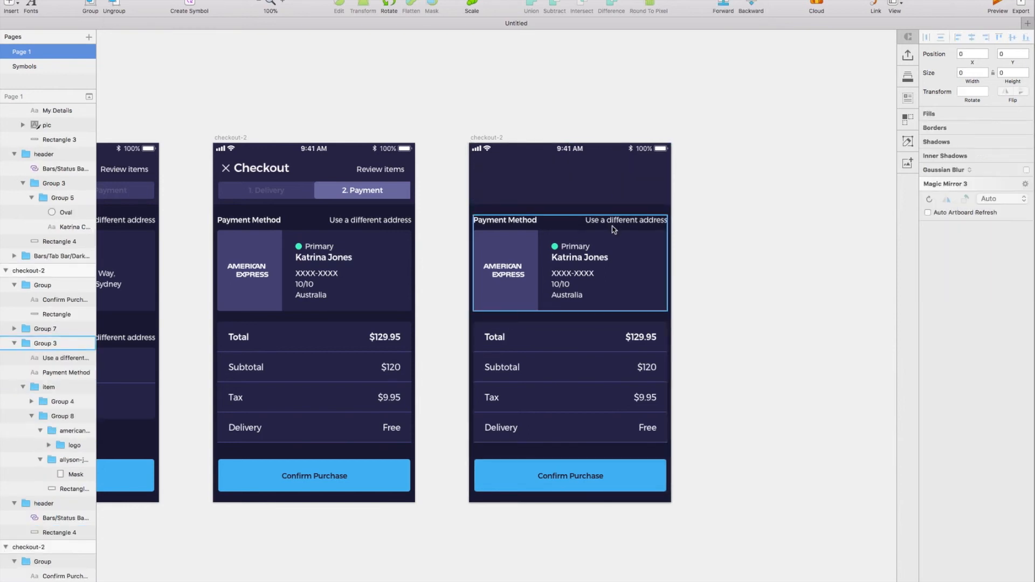
{"action": "key", "text": "Delete"}
{"action": "left_click", "coordinate": [585, 361]}
{"action": "key", "text": "Delete"}
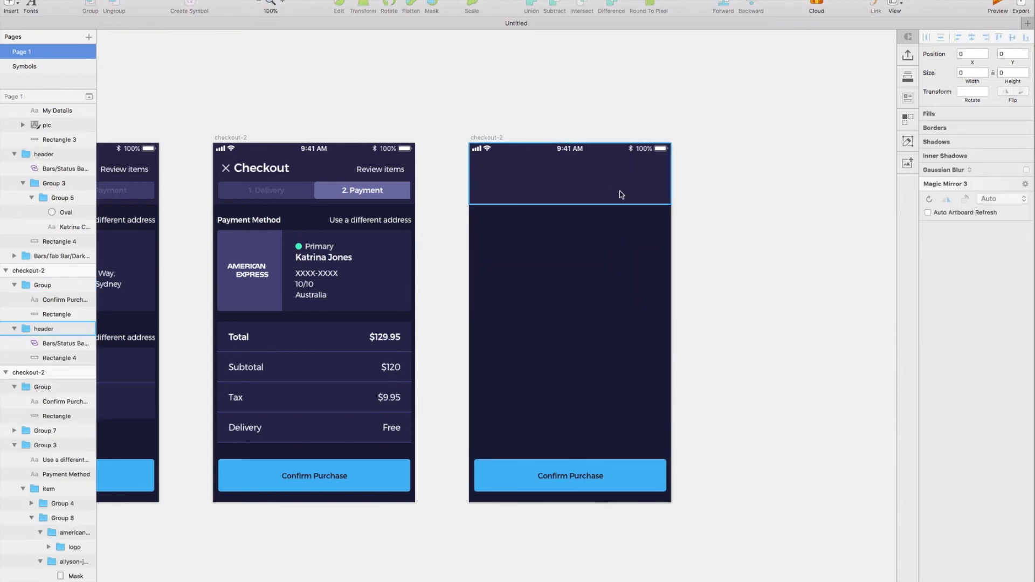
{"action": "double_click", "coordinate": [617, 188]}
{"action": "key", "text": "Delete"}
- Paste the order-success group with the hand-and-phone illustration and "Your order has been successful!" text into the emptied artboard
{"action": "scroll", "coordinate": [604, 173], "scroll_direction": "right", "scroll_amount": 1}
{"action": "key", "text": "ctrl+v"}
{"action": "scroll", "coordinate": [587, 141], "scroll_direction": "right", "scroll_amount": 3}
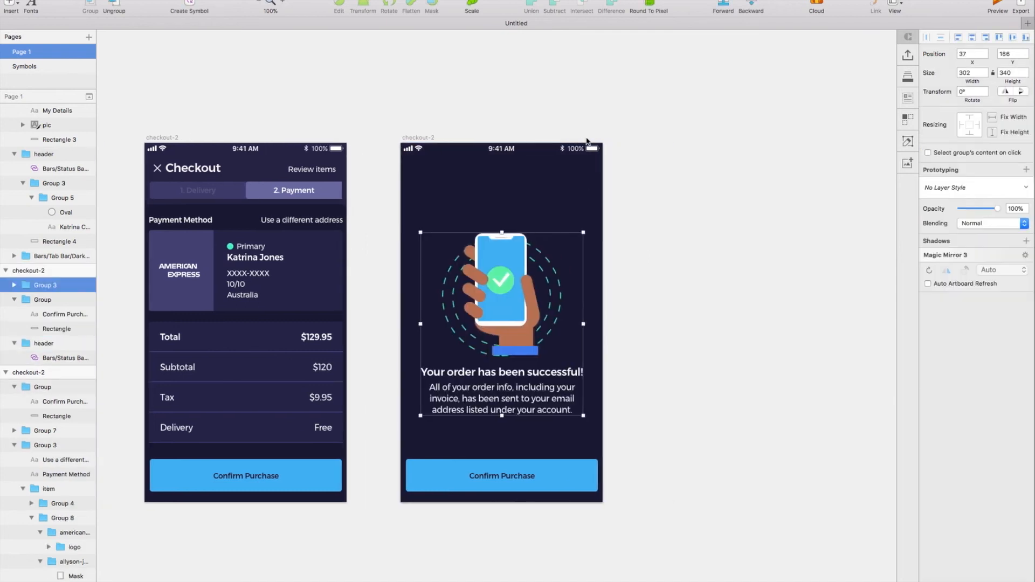
{"action": "scroll", "coordinate": [587, 142], "scroll_direction": "left", "scroll_amount": 2}
{"action": "left_click", "coordinate": [479, 292]}
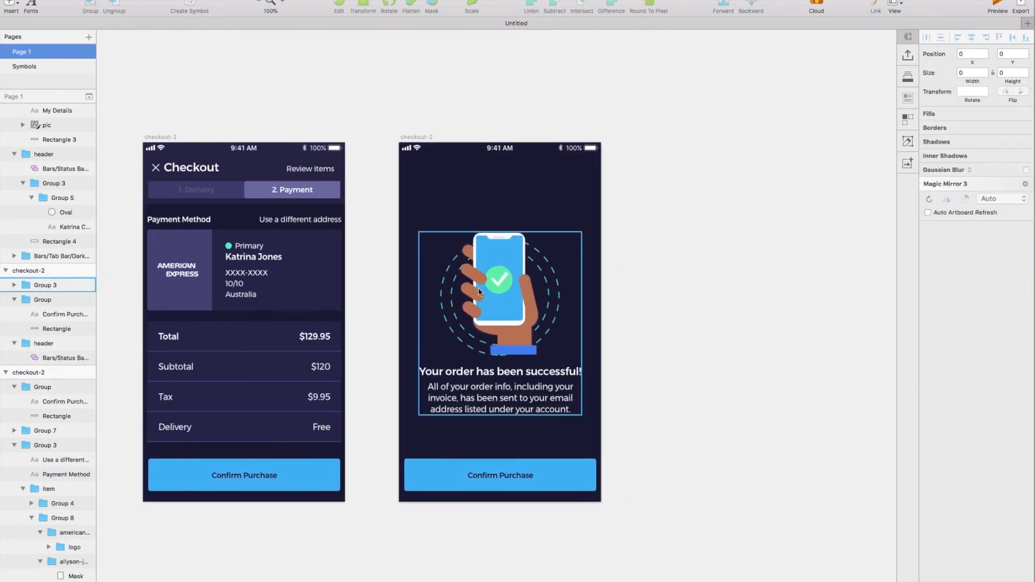
{"action": "left_click", "coordinate": [684, 232]}
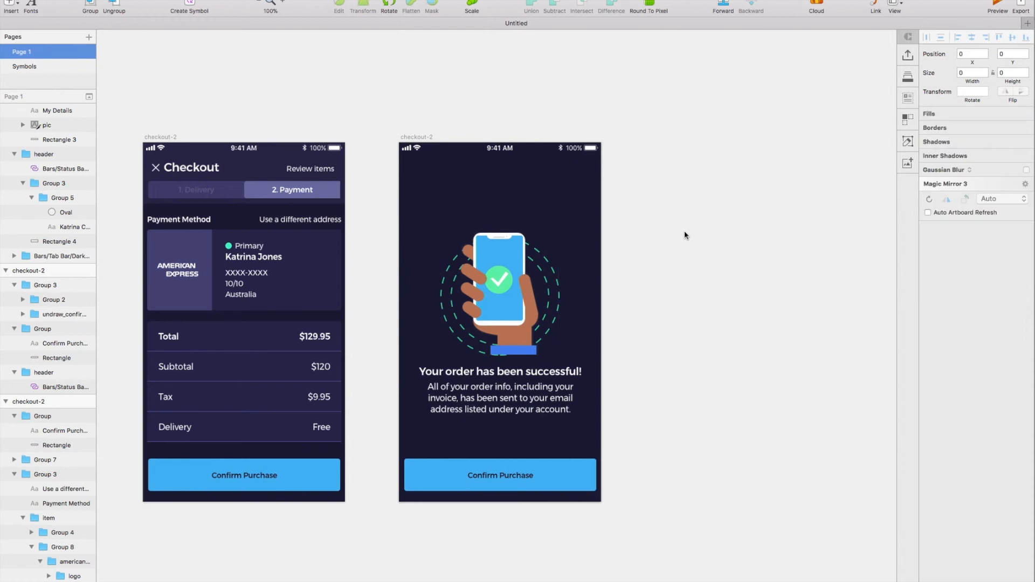
- Change the success screen's button label to "Return Home" and rename its artboard to checkout-success
{"action": "double_click", "coordinate": [524, 475]}
{"action": "double_click", "coordinate": [524, 475]}
{"action": "type", "text": "Return Home"}
{"action": "key", "text": "Escape"}
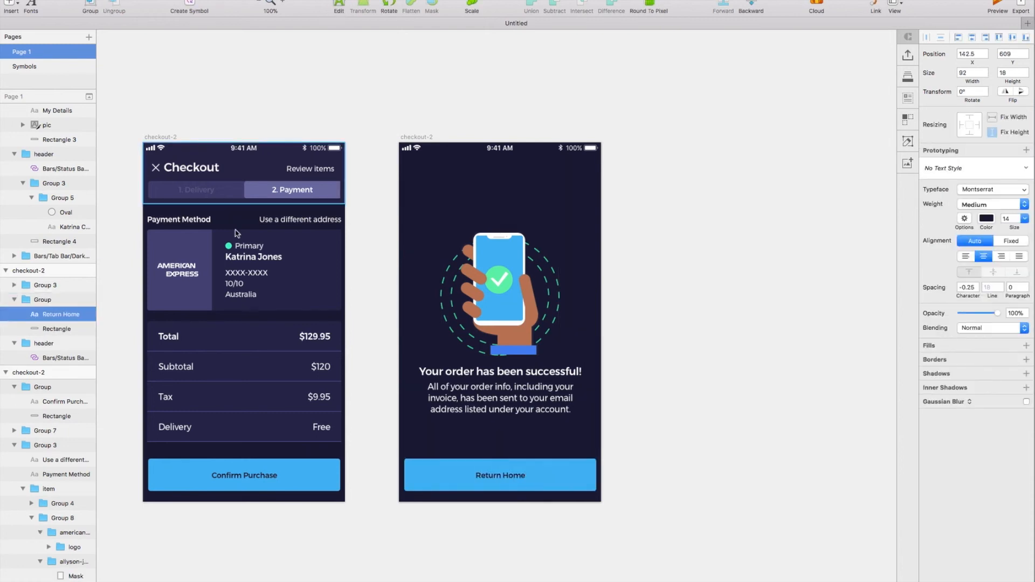
{"action": "double_click", "coordinate": [47, 271]}
{"action": "type", "text": "checko"}
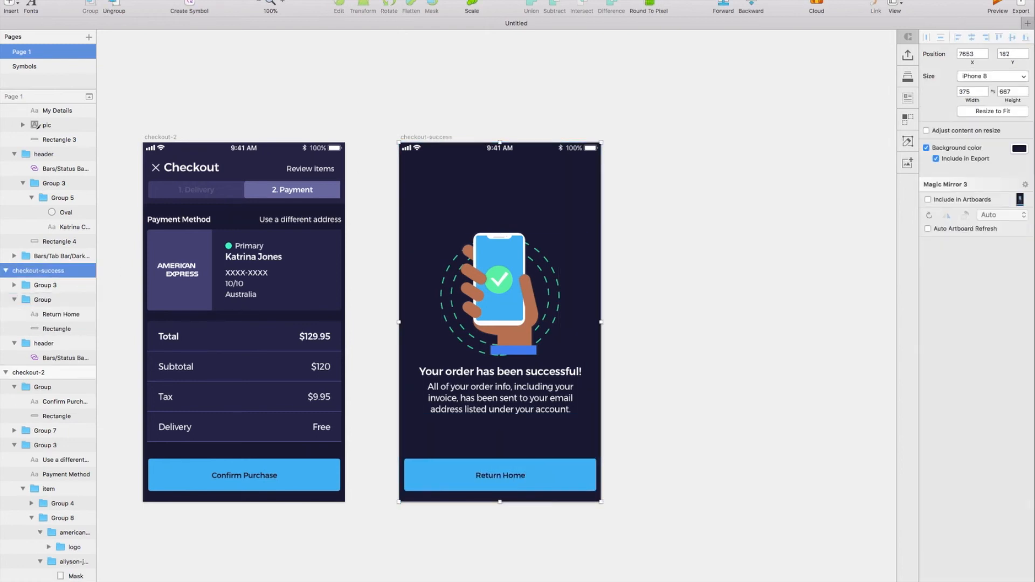
- Draw a 96 × 49 hotspot over the home icon in the home artboard's tab bar, targeting home with no animation
{"action": "scroll", "coordinate": [398, 112], "scroll_direction": "down", "scroll_amount": 5}
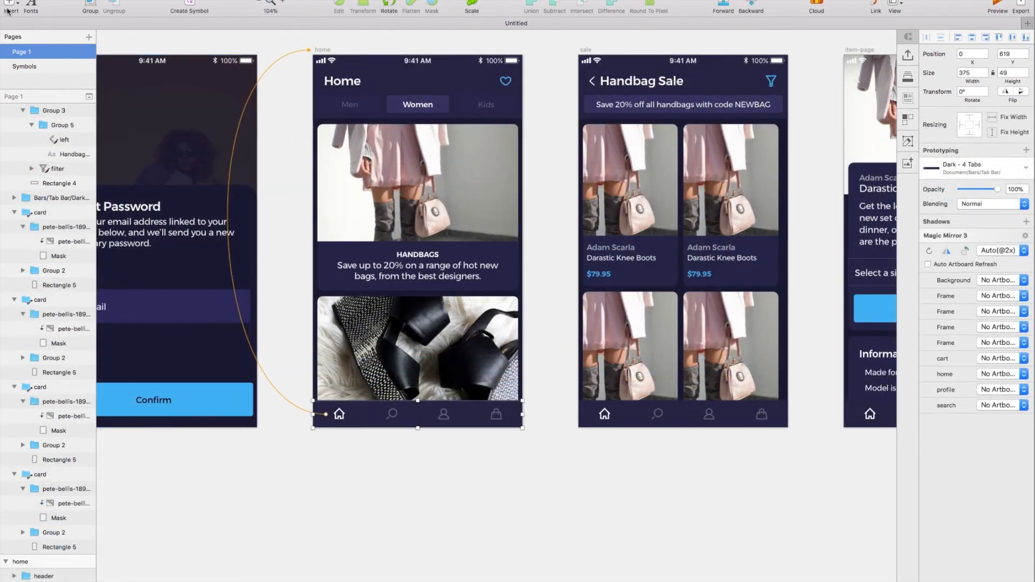
{"action": "left_click", "coordinate": [8, 11]}
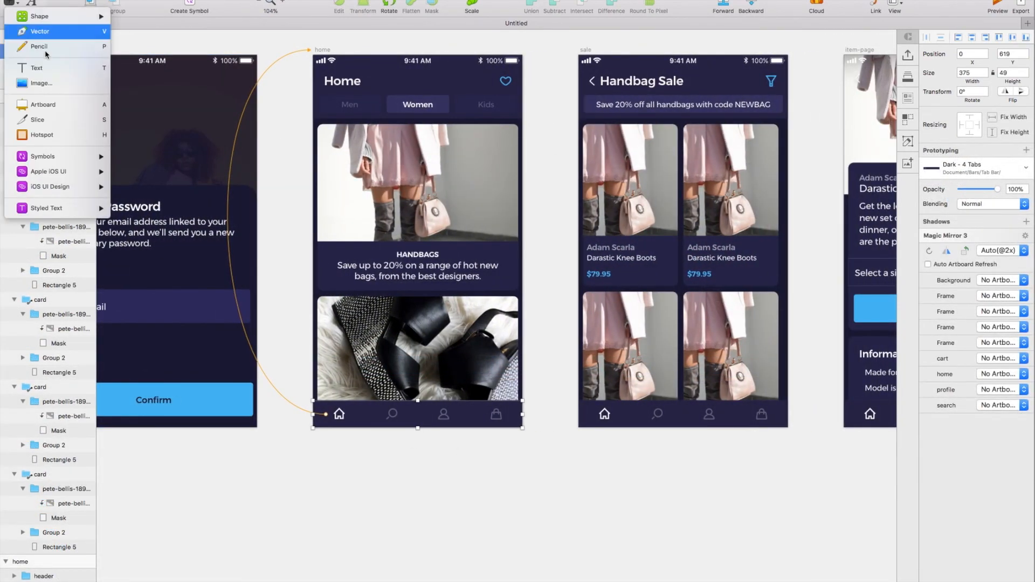
{"action": "left_click", "coordinate": [40, 131]}
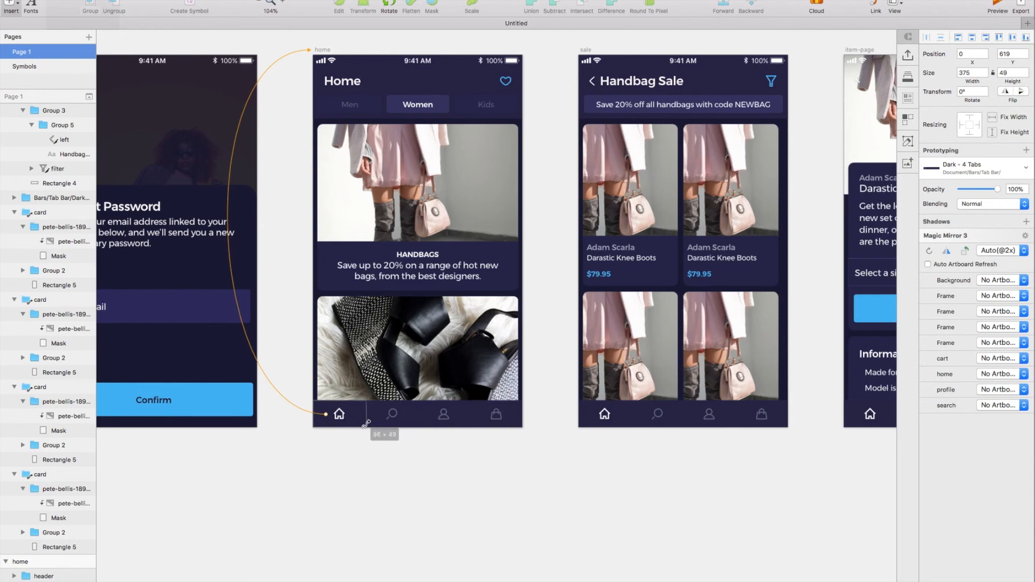
{"action": "left_click_drag", "start_coordinate": [366, 426], "coordinate": [367, 427]}
{"action": "scroll", "coordinate": [371, 339], "scroll_direction": "up", "scroll_amount": 1}
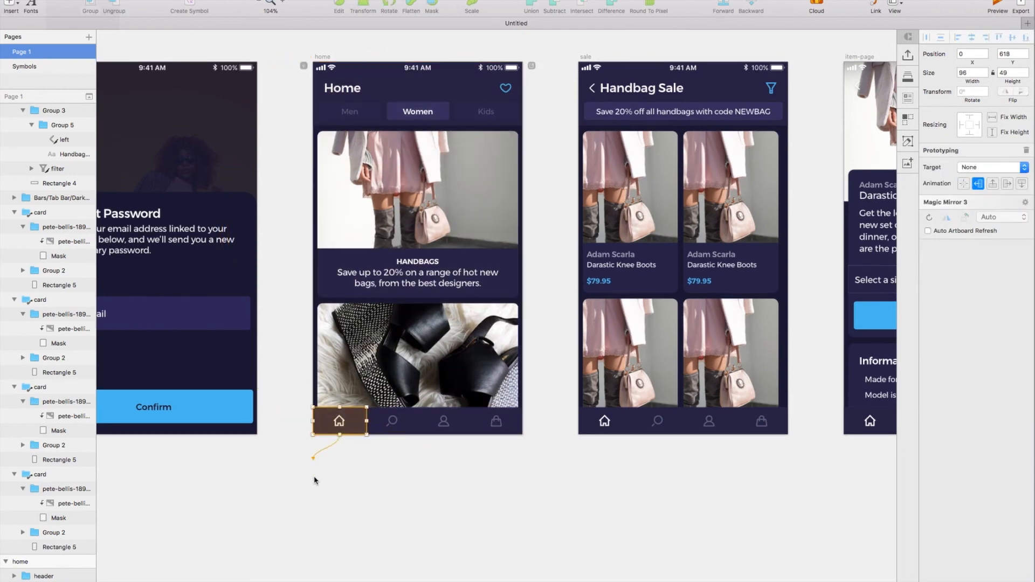
{"action": "left_click", "coordinate": [376, 331]}
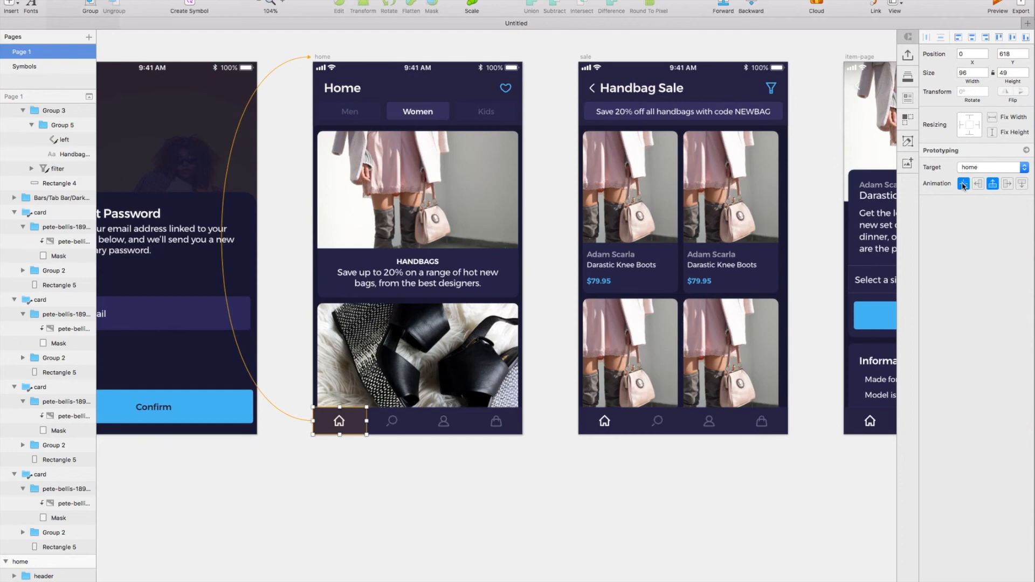
- Duplicate the home hotspot over the search icon at X 92 and set its target to the search artboard
{"action": "left_click_drag", "start_coordinate": [352, 414], "coordinate": [405, 415]}
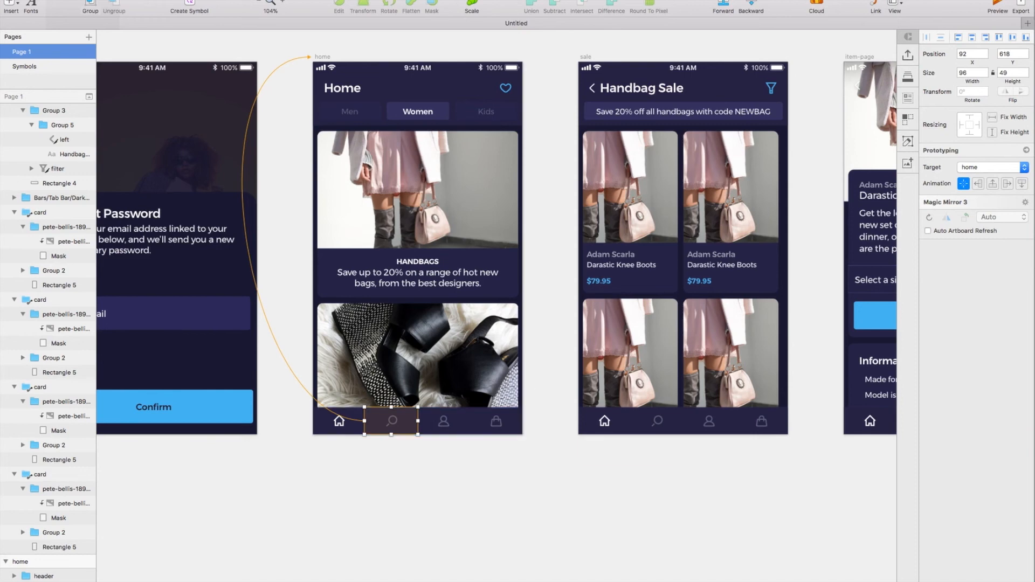
{"action": "left_click", "coordinate": [1012, 167]}
{"action": "mouse_move", "coordinate": [981, 167]}
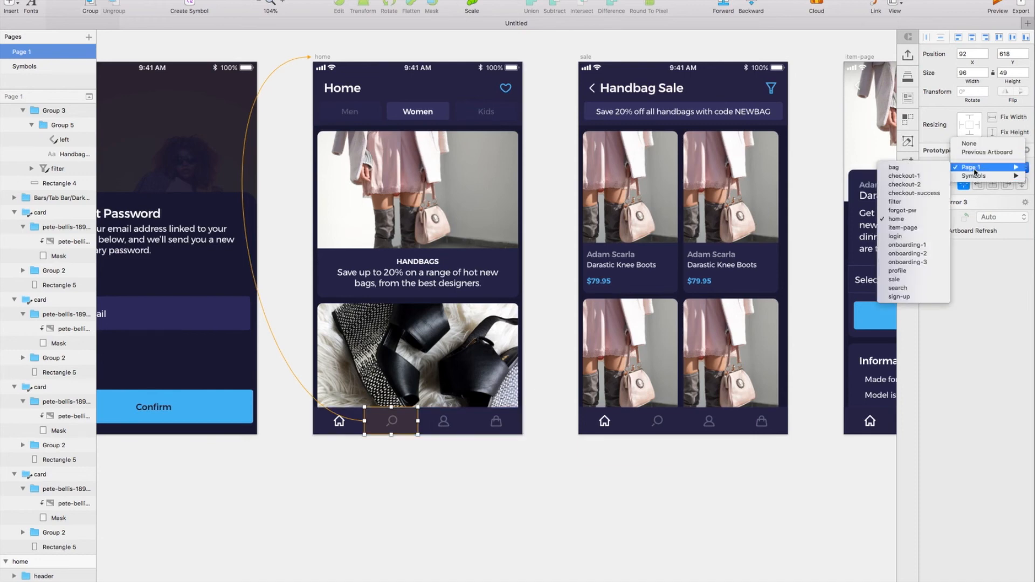
{"action": "left_click", "coordinate": [898, 288]}
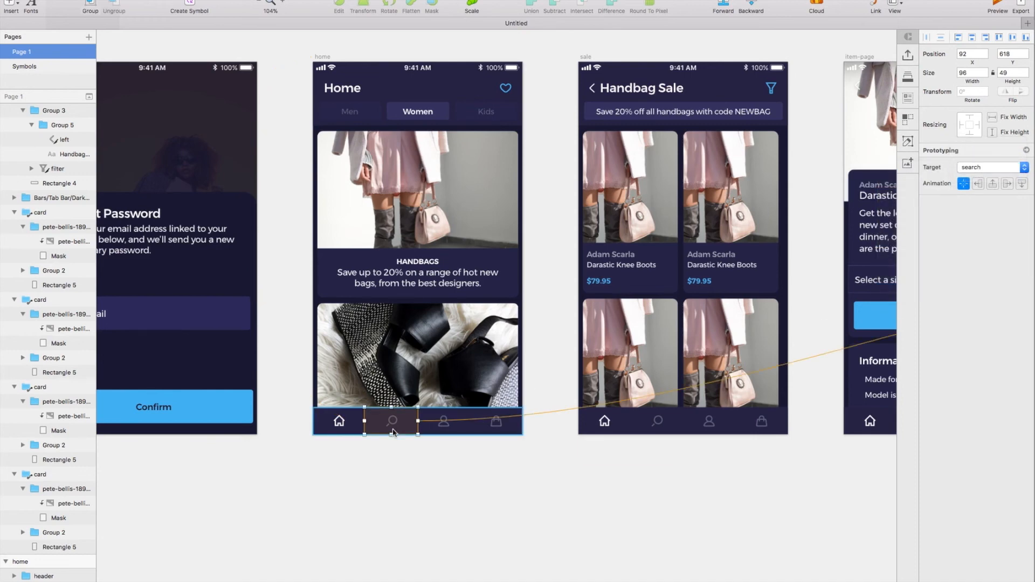
- Place a hotspot copy over the profile icon at X 188 and set its target to the profile artboard
{"action": "scroll", "coordinate": [431, 420], "scroll_direction": "right", "scroll_amount": 2}
{"action": "left_click", "coordinate": [988, 168]}
{"action": "mouse_move", "coordinate": [979, 171]}
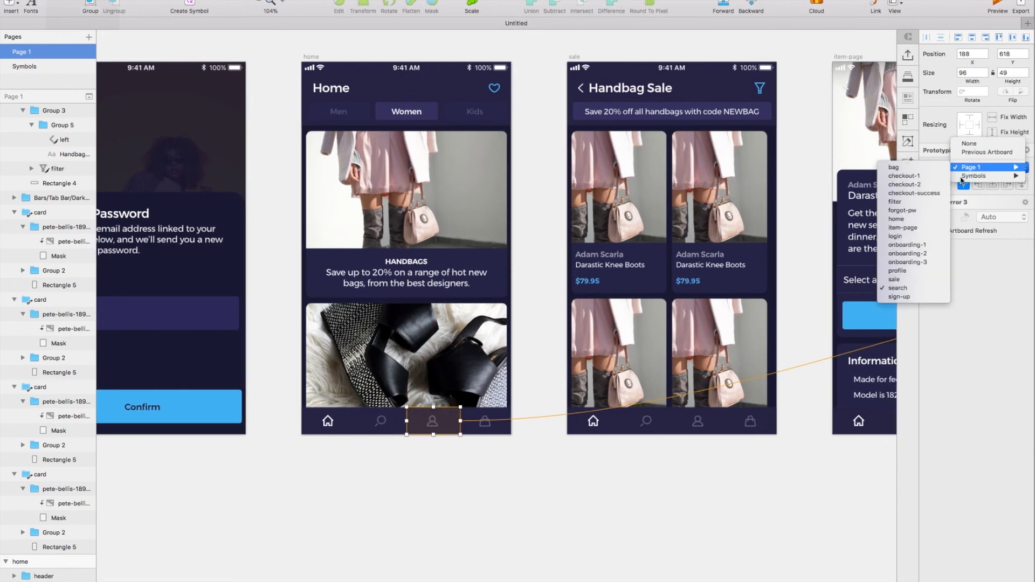
{"action": "left_click", "coordinate": [915, 271]}
- Place a hotspot copy over the bag icon at X 284, 91 wide, and set its target to the bag artboard
{"action": "mouse_move", "coordinate": [446, 421]}
{"action": "left_mouse_down"}
{"action": "mouse_move", "coordinate": [498, 420]}
{"action": "mouse_move", "coordinate": [465, 420]}
{"action": "left_mouse_up"}
{"action": "left_click", "coordinate": [989, 167]}
{"action": "mouse_move", "coordinate": [983, 175]}
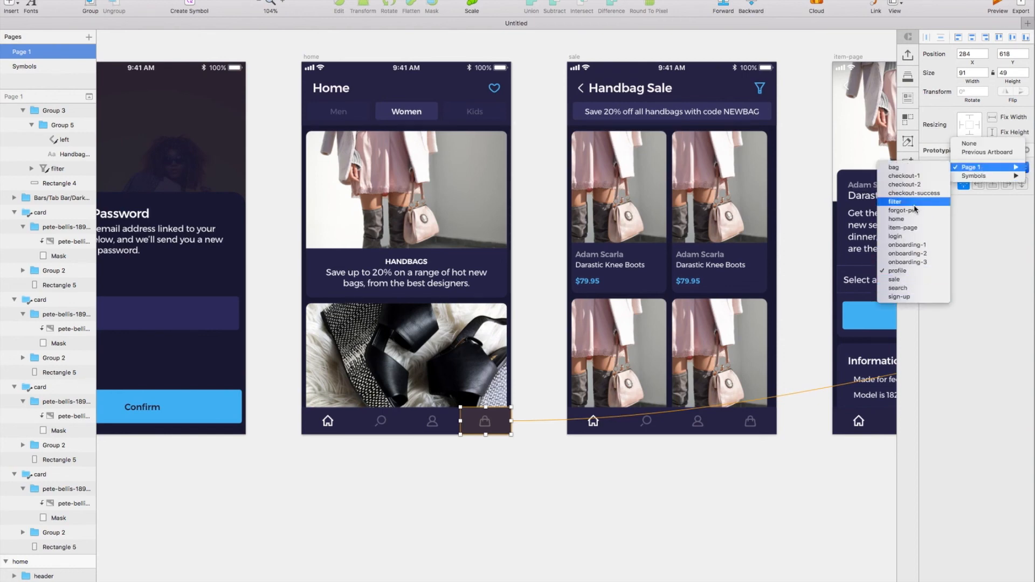
{"action": "left_click", "coordinate": [904, 167]}
- Group the home artboard's four tab bar hotspots together
{"action": "scroll", "coordinate": [59, 580], "scroll_direction": "down", "scroll_amount": 4}
{"action": "left_click", "coordinate": [52, 501]}
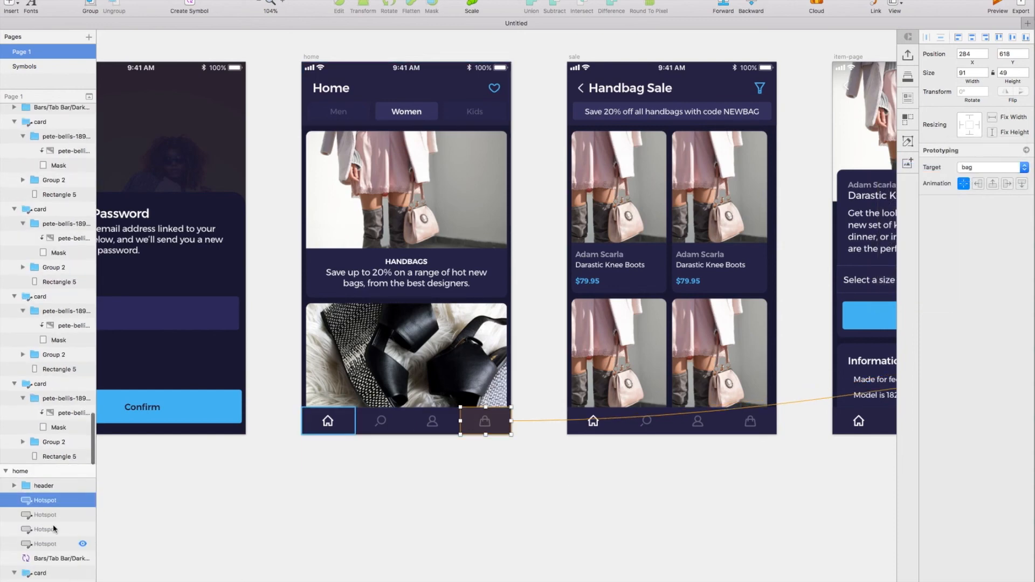
{"action": "left_click", "coordinate": [47, 543], "text": "shift"}
{"action": "key", "text": "super+g"}
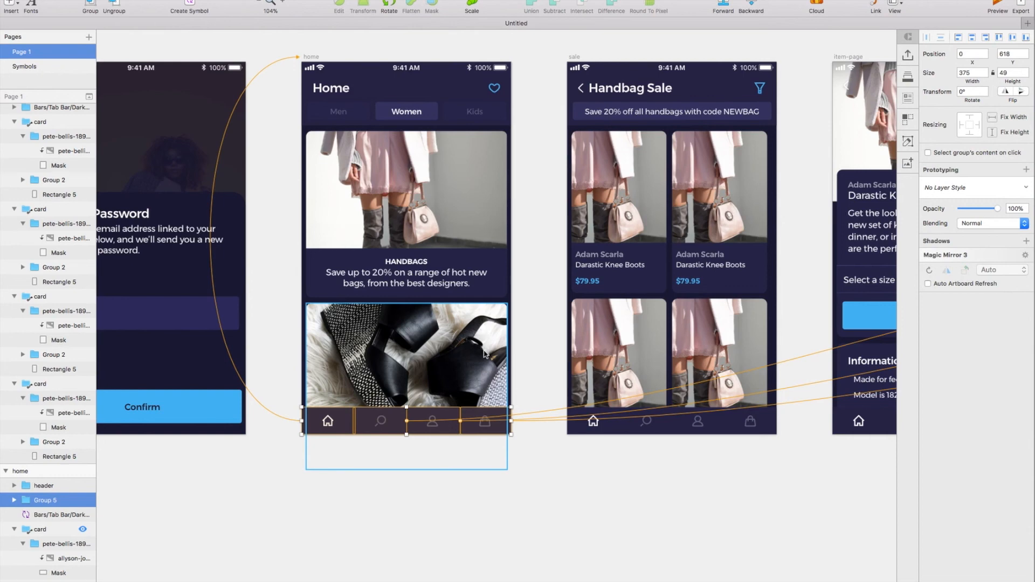
- Copy the hotspot group onto the tab bars of the sale, item-page and filter artboards
{"action": "scroll", "coordinate": [347, 270], "scroll_direction": "right", "scroll_amount": 3}
{"action": "left_click", "coordinate": [516, 66]}
{"action": "scroll", "coordinate": [516, 66], "scroll_direction": "right", "scroll_amount": 5}
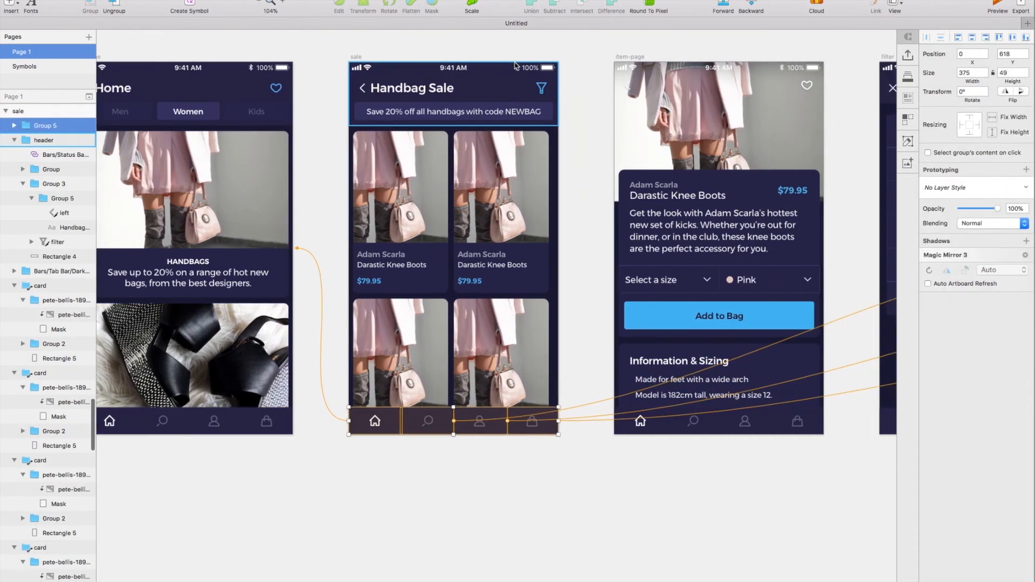
{"action": "left_click", "coordinate": [544, 58]}
{"action": "key", "text": "super+v"}
{"action": "scroll", "coordinate": [545, 58], "scroll_direction": "right", "scroll_amount": 4}
{"action": "scroll", "coordinate": [545, 58], "scroll_direction": "right", "scroll_amount": 4}
{"action": "left_click", "coordinate": [507, 58]}
{"action": "key", "text": "super+v"}
- Paste the hotspot group onto the tab bars of the search, profile and bag artboards
{"action": "scroll", "coordinate": [507, 58], "scroll_direction": "right", "scroll_amount": 4}
{"action": "left_click", "coordinate": [604, 57]}
{"action": "scroll", "coordinate": [603, 56], "scroll_direction": "right", "scroll_amount": 3}
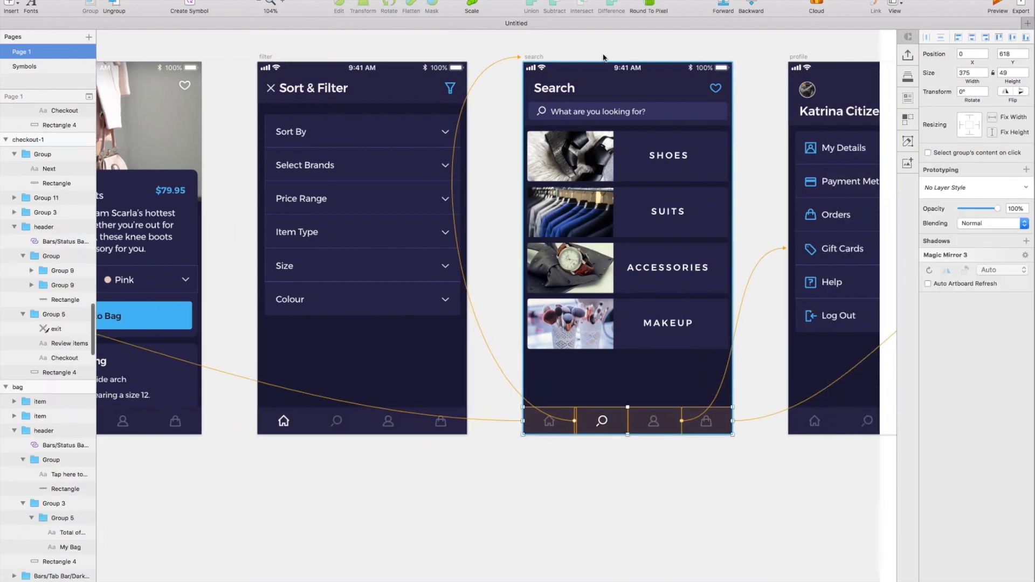
{"action": "left_click", "coordinate": [709, 59]}
{"action": "key", "text": "super+v"}
{"action": "scroll", "coordinate": [710, 59], "scroll_direction": "right", "scroll_amount": 5}
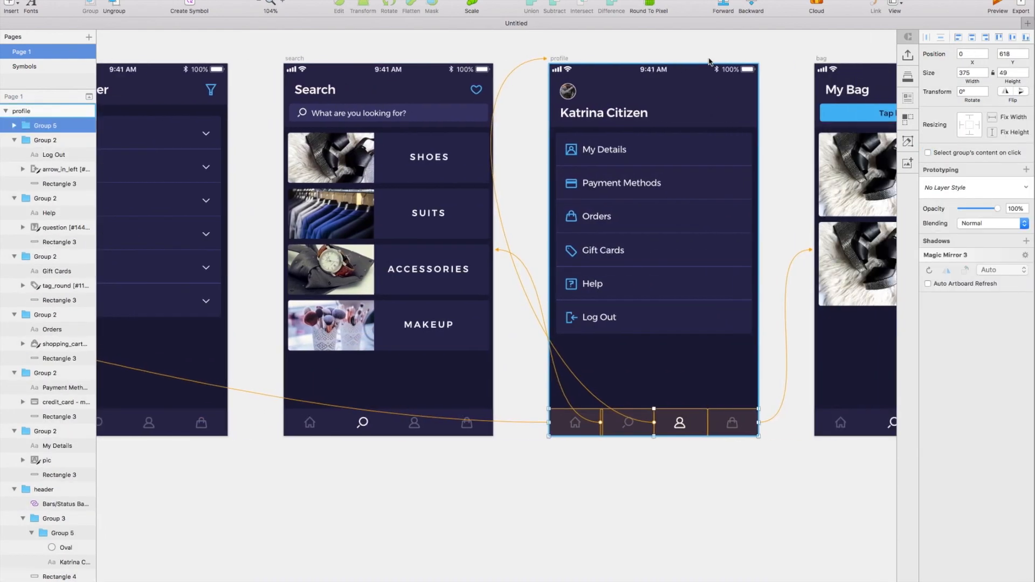
{"action": "left_click", "coordinate": [675, 60]}
{"action": "key", "text": "super+v"}
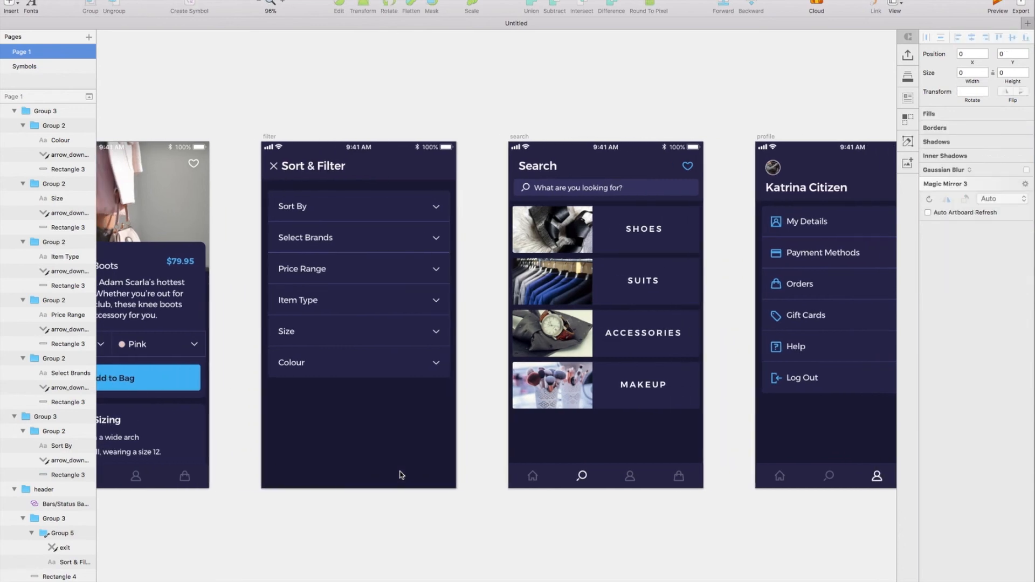
{"action": "scroll", "coordinate": [529, 164], "scroll_direction": "right", "scroll_amount": 2}
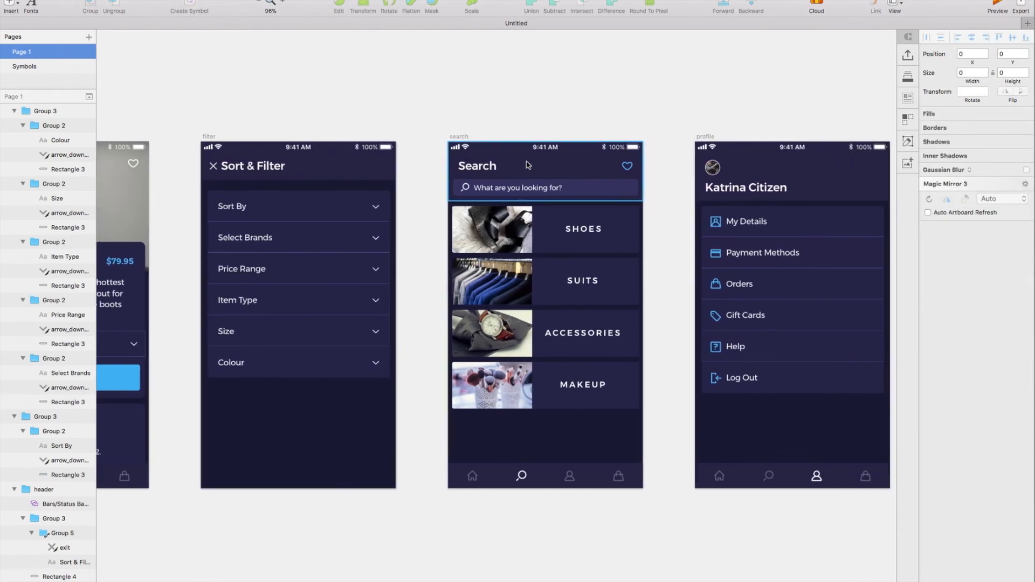
- Link the SHOES, SUITS, ACCESSORIES and MAKEUP cards on the search artboard to the sale artboard
{"action": "left_click", "coordinate": [571, 229]}
{"action": "left_click", "coordinate": [566, 281], "text": "shift"}
{"action": "left_click", "coordinate": [556, 333], "text": "shift"}
{"action": "left_click", "coordinate": [547, 385], "text": "shift"}
{"action": "scroll", "coordinate": [555, 383], "scroll_direction": "left", "scroll_amount": 5}
{"action": "scroll", "coordinate": [562, 381], "scroll_direction": "left", "scroll_amount": 15}
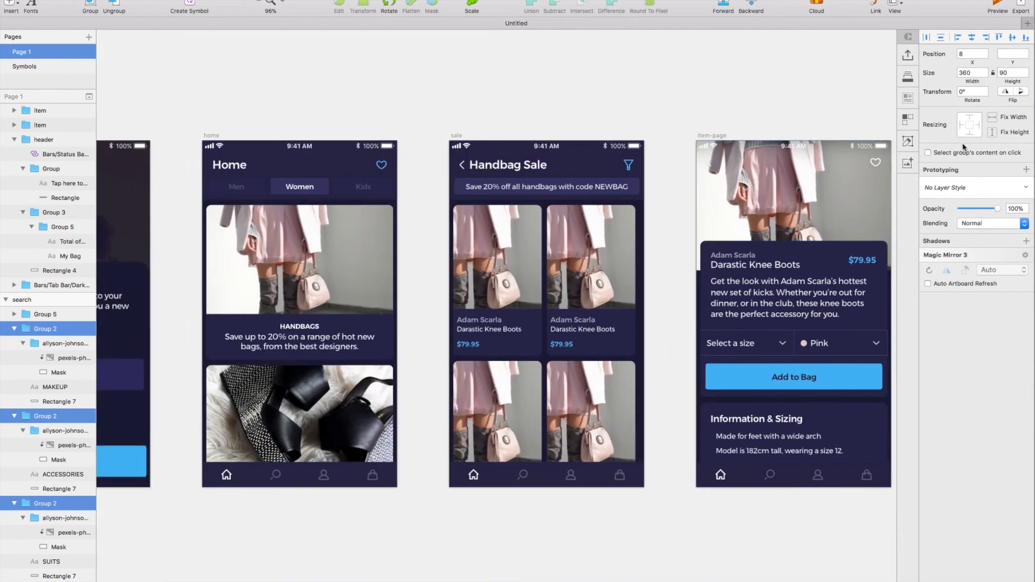
{"action": "left_click", "coordinate": [1026, 170]}
{"action": "left_click", "coordinate": [584, 296]}
{"action": "scroll", "coordinate": [602, 364], "scroll_direction": "right", "scroll_amount": 12}
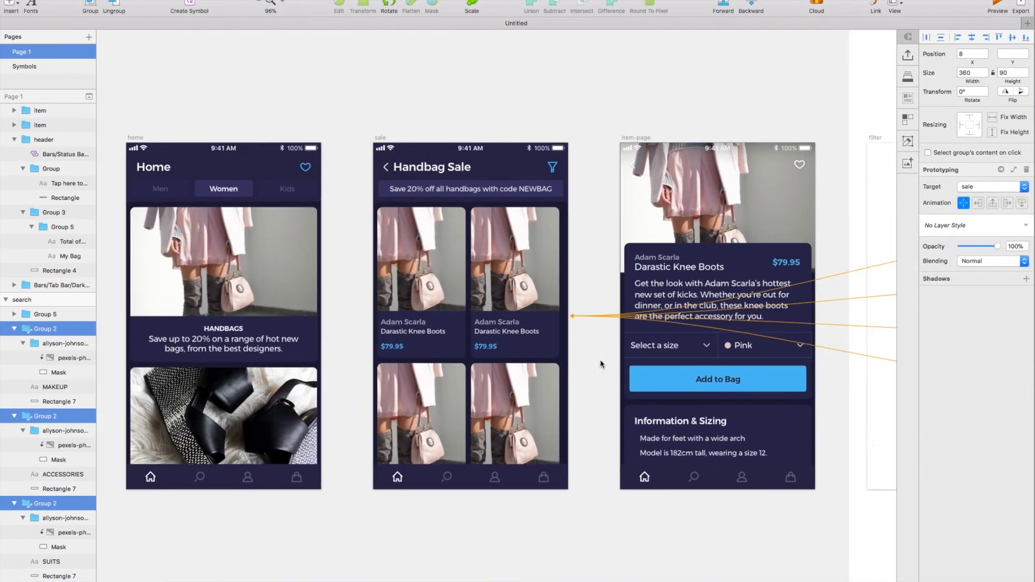
{"action": "scroll", "coordinate": [601, 364], "scroll_direction": "right", "scroll_amount": 11}
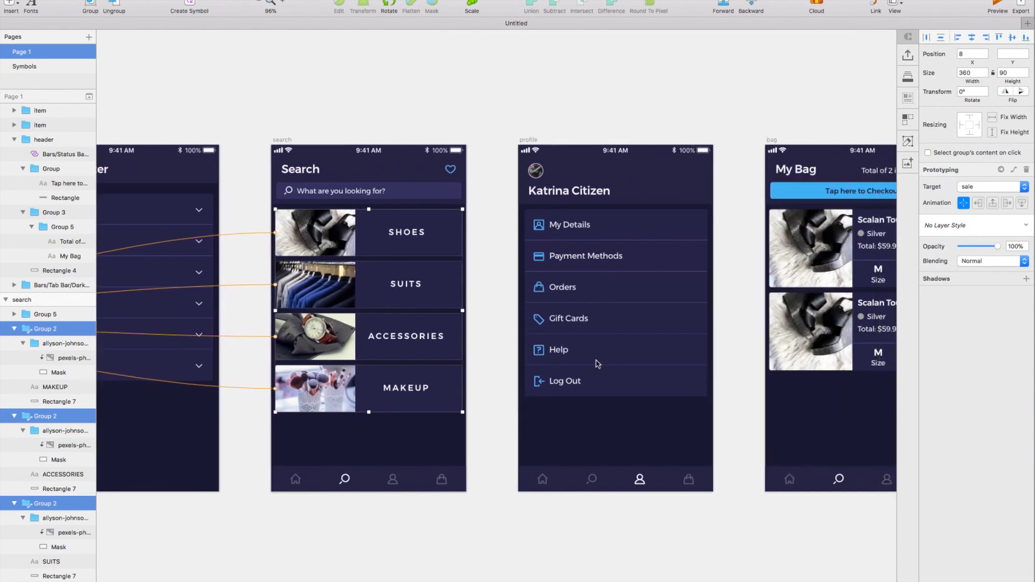
{"action": "scroll", "coordinate": [597, 365], "scroll_direction": "right", "scroll_amount": 3}
{"action": "scroll", "coordinate": [364, 512], "scroll_direction": "left", "scroll_amount": 2}
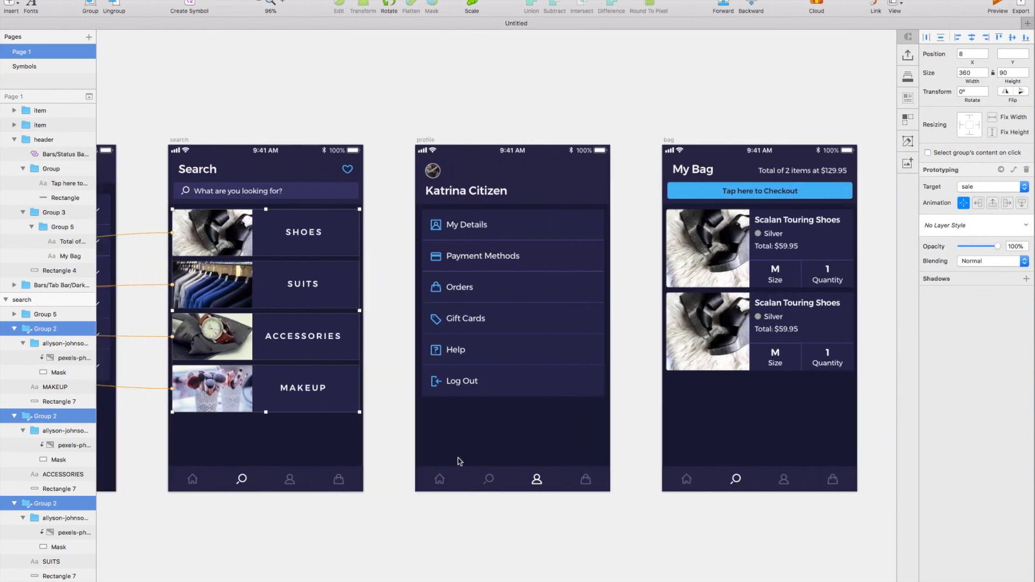
- Link the Log Out row on the profile artboard to the login artboard
{"action": "left_click", "coordinate": [365, 482]}
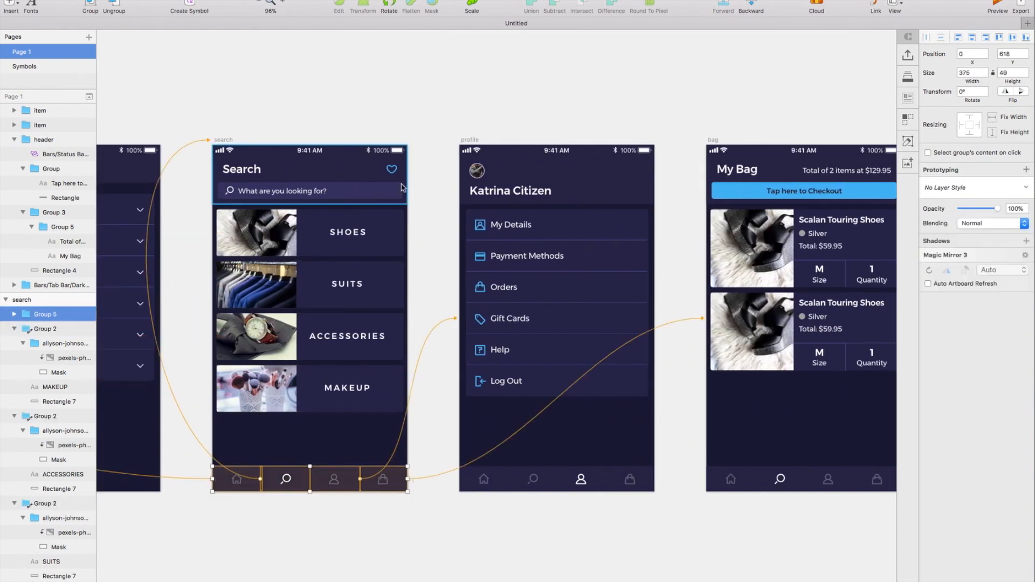
{"action": "left_click", "coordinate": [536, 222]}
{"action": "scroll", "coordinate": [545, 225], "scroll_direction": "right", "scroll_amount": 5}
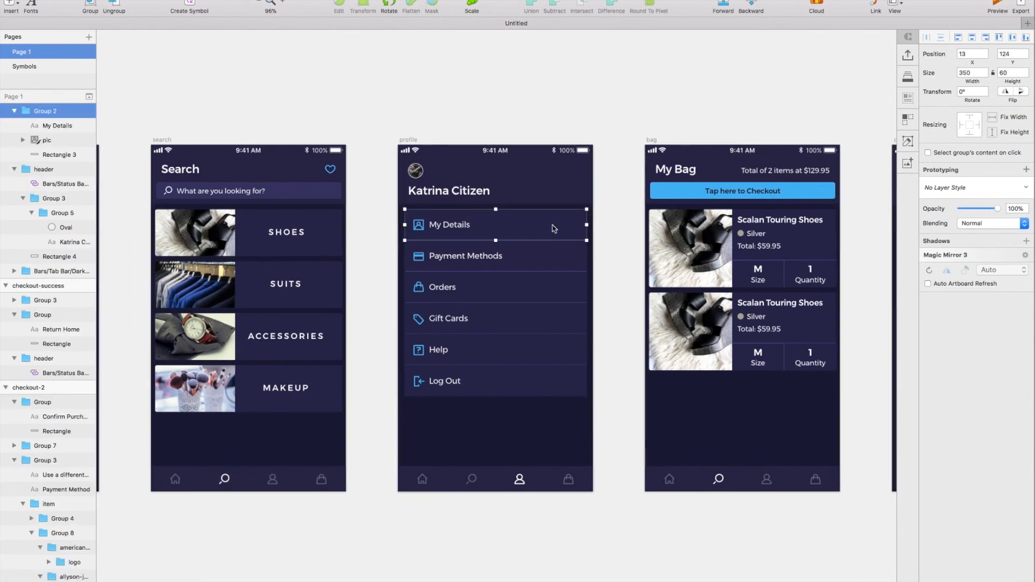
{"action": "left_click", "coordinate": [414, 388]}
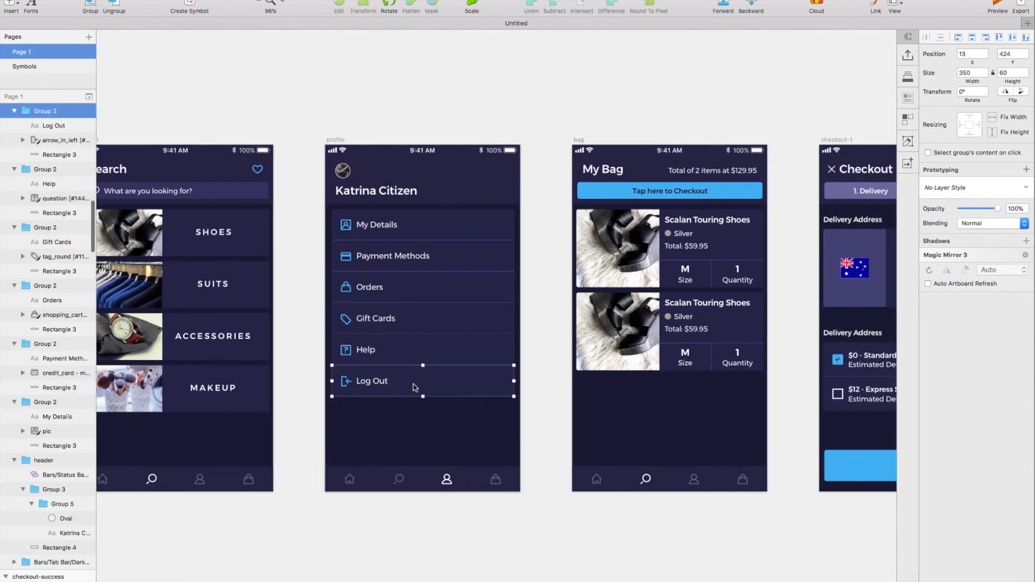
{"action": "scroll", "coordinate": [415, 389], "scroll_direction": "down", "scroll_amount": 5}
{"action": "scroll", "coordinate": [414, 388], "scroll_direction": "left", "scroll_amount": 8}
{"action": "scroll", "coordinate": [414, 389], "scroll_direction": "left", "scroll_amount": 20}
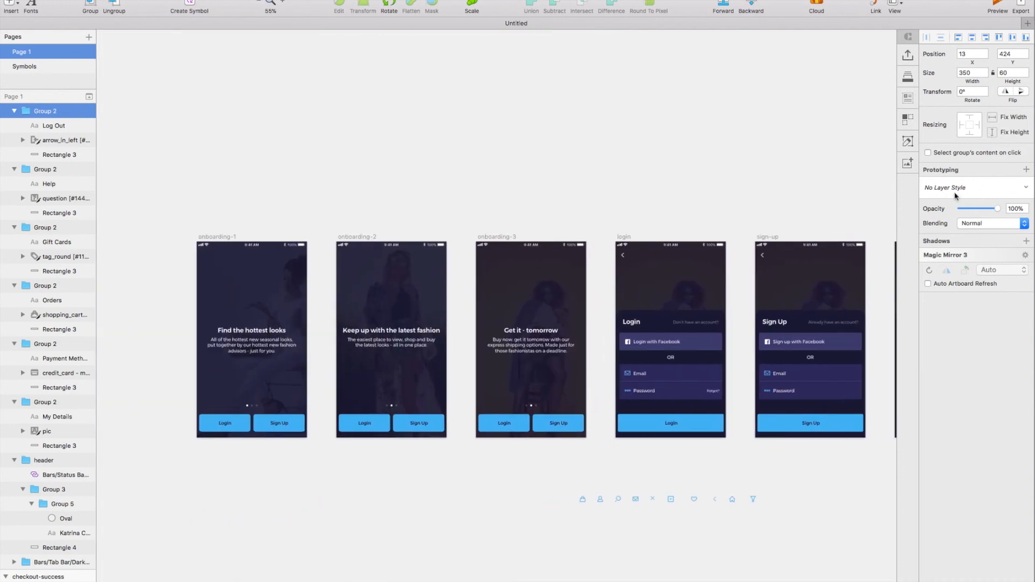
{"action": "key", "text": "l"}
{"action": "left_click", "coordinate": [264, 346]}
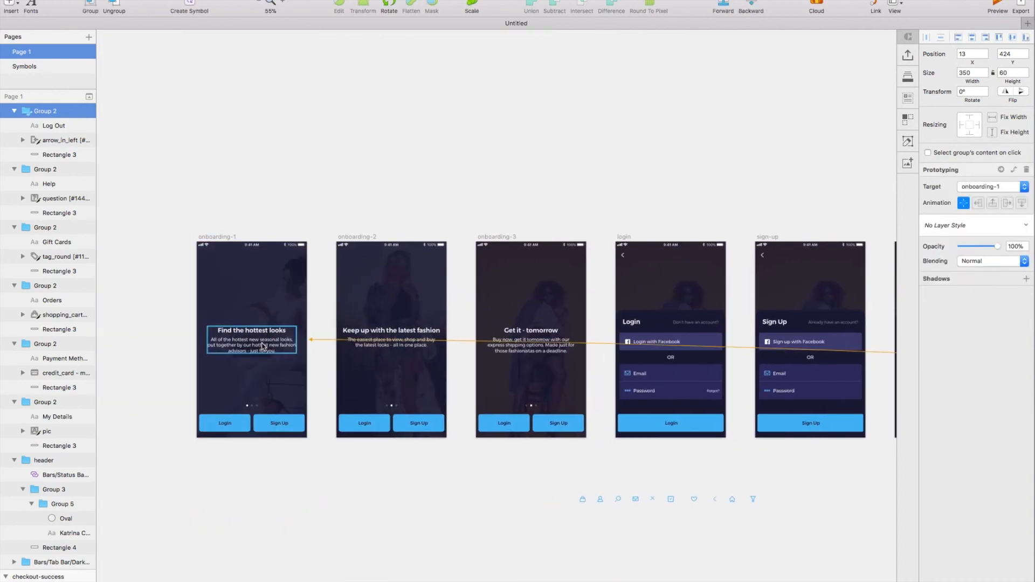
{"action": "left_click", "coordinate": [984, 186]}
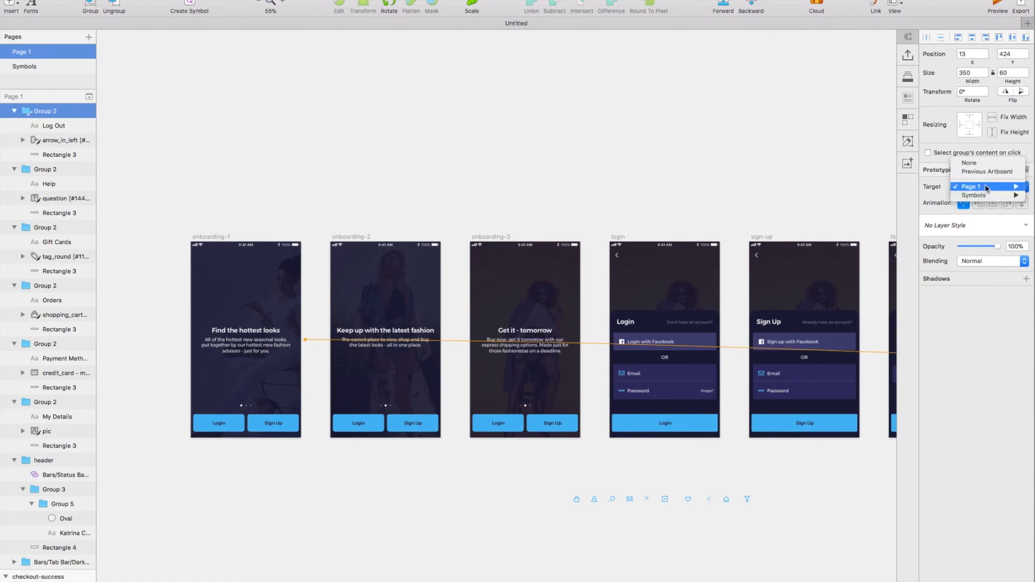
{"action": "mouse_move", "coordinate": [984, 188]}
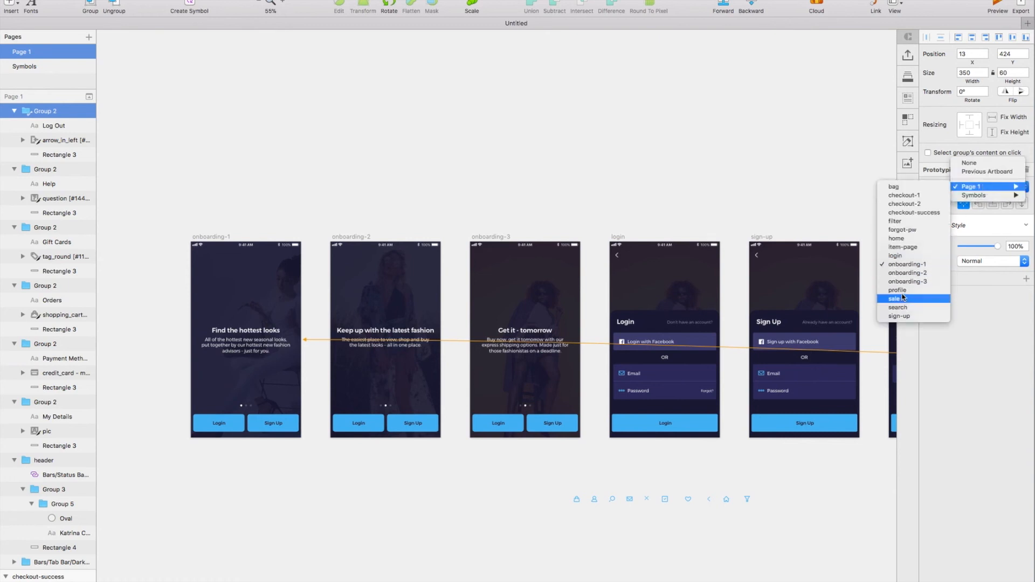
{"action": "left_click", "coordinate": [903, 255]}
- Preview the prototype from onboarding-1 through the onboarding screens to login in an enlarged preview window, then close it
{"action": "scroll", "coordinate": [647, 331], "scroll_direction": "right", "scroll_amount": 10}
{"action": "scroll", "coordinate": [647, 332], "scroll_direction": "left", "scroll_amount": 5}
{"action": "left_click", "coordinate": [195, 238]}
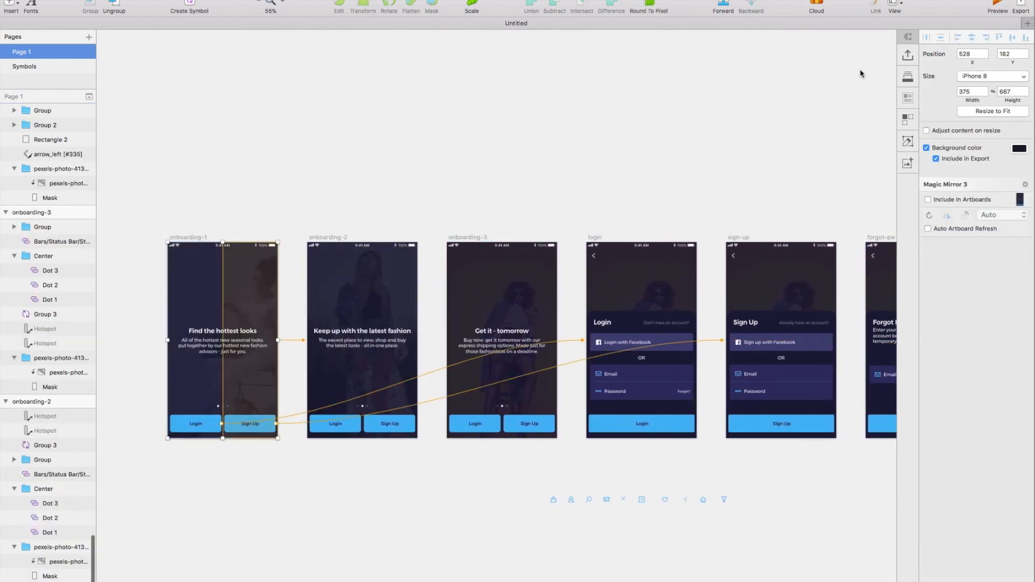
{"action": "left_click", "coordinate": [992, 5]}
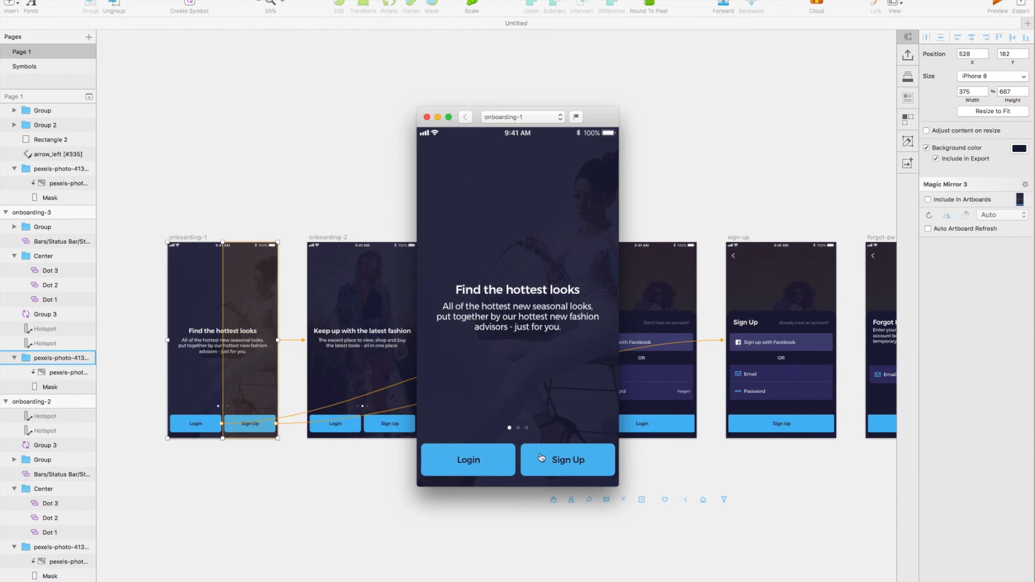
{"action": "left_click", "coordinate": [593, 341]}
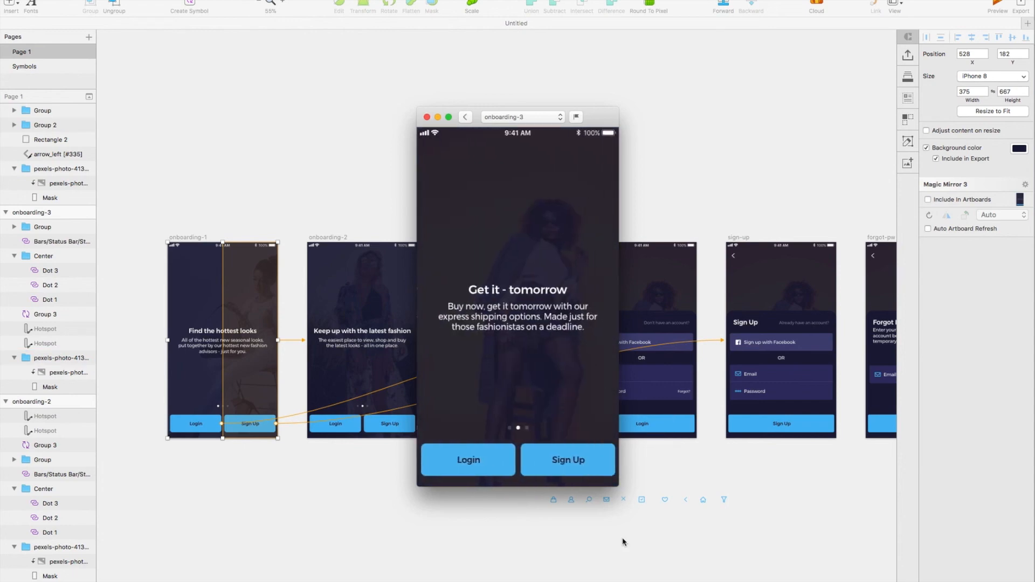
{"action": "left_click_drag", "start_coordinate": [614, 481], "coordinate": [729, 547]}
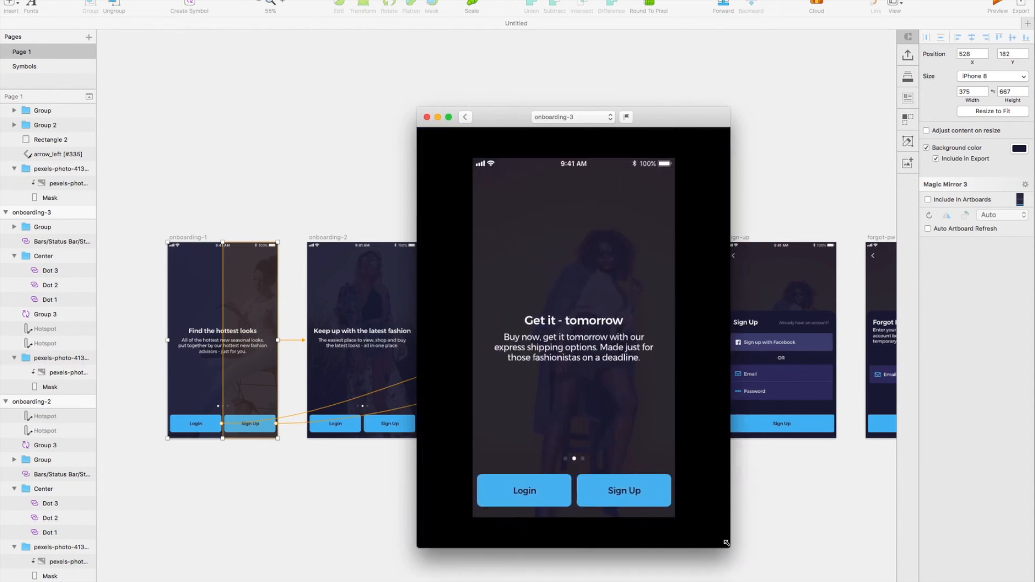
{"action": "left_click", "coordinate": [529, 485]}
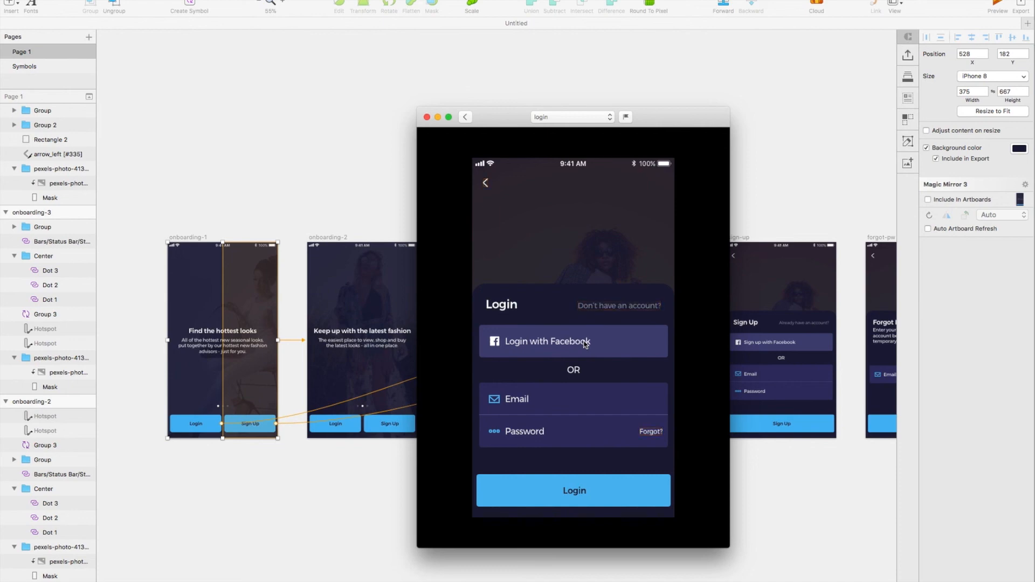
{"action": "left_click", "coordinate": [427, 117]}
- Link the Login button and the Login with Facebook button on the login artboard to the home artboard
{"action": "scroll", "coordinate": [569, 259], "scroll_direction": "right", "scroll_amount": 3}
{"action": "scroll", "coordinate": [569, 258], "scroll_direction": "up", "scroll_amount": 3}
{"action": "left_click", "coordinate": [621, 483]}
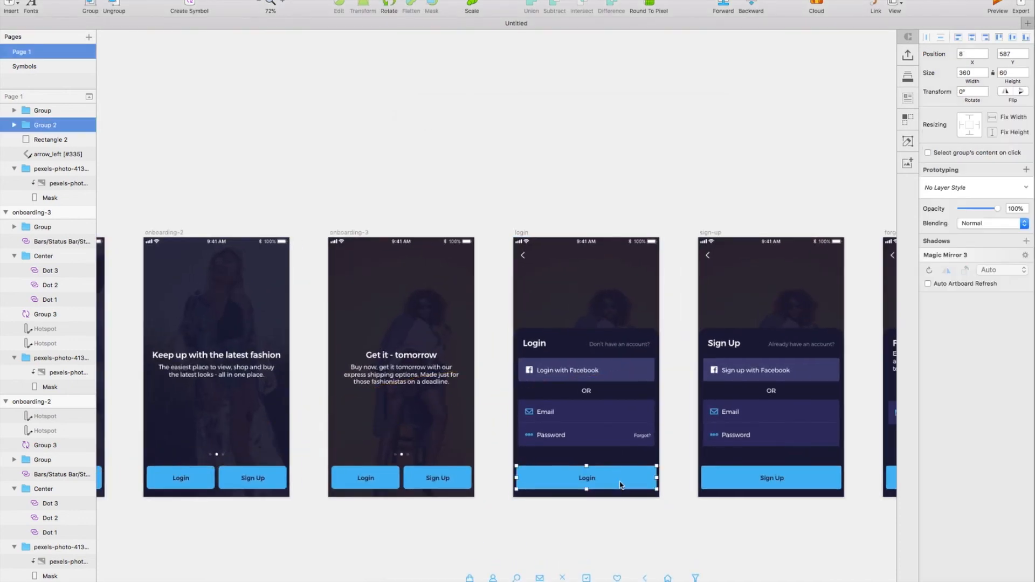
{"action": "scroll", "coordinate": [620, 484], "scroll_direction": "up", "scroll_amount": 3}
{"action": "scroll", "coordinate": [620, 486], "scroll_direction": "right", "scroll_amount": 2}
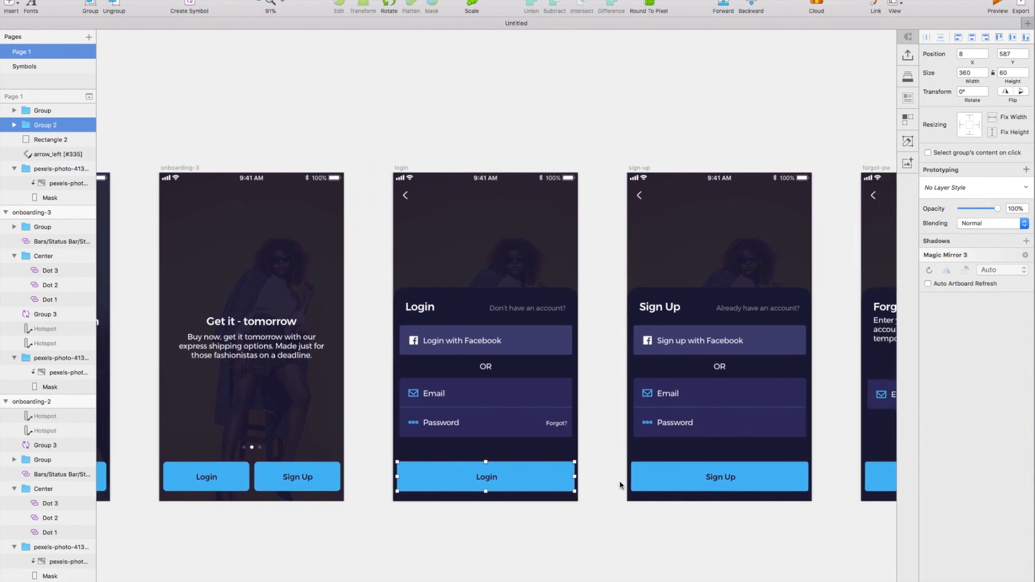
{"action": "scroll", "coordinate": [620, 485], "scroll_direction": "down", "scroll_amount": 1}
{"action": "left_click", "coordinate": [527, 351], "text": "shift"}
{"action": "scroll", "coordinate": [527, 352], "scroll_direction": "right", "scroll_amount": 2}
{"action": "scroll", "coordinate": [526, 351], "scroll_direction": "right", "scroll_amount": 2}
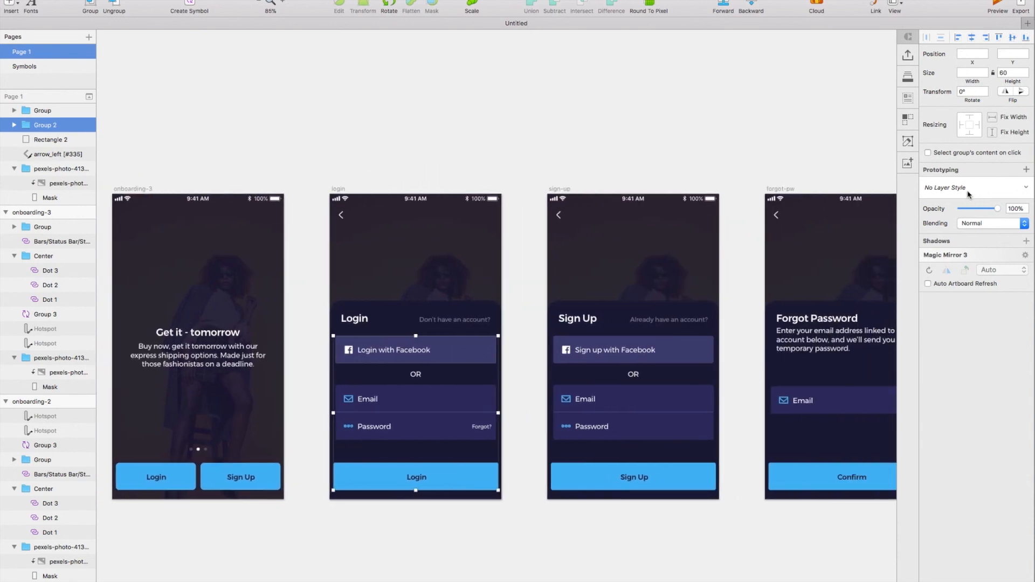
{"action": "left_click", "coordinate": [960, 173]}
{"action": "left_click", "coordinate": [979, 188]}
{"action": "mouse_move", "coordinate": [979, 211]}
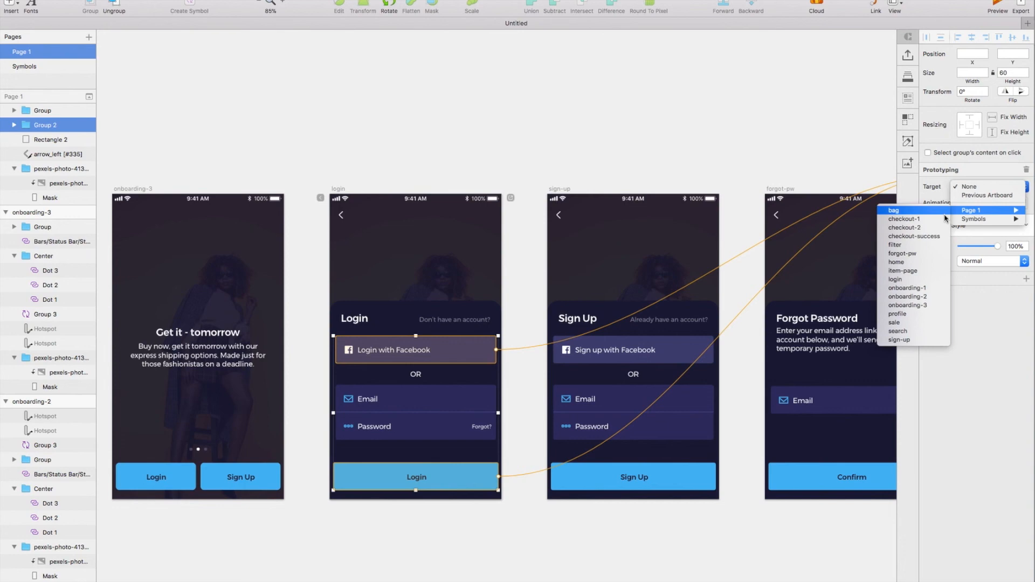
{"action": "left_click", "coordinate": [917, 264]}
- Link the Sign up with Facebook and Sign Up buttons on the sign-up artboard to the home artboard
{"action": "scroll", "coordinate": [647, 370], "scroll_direction": "left", "scroll_amount": 2}
{"action": "left_click", "coordinate": [647, 370]}
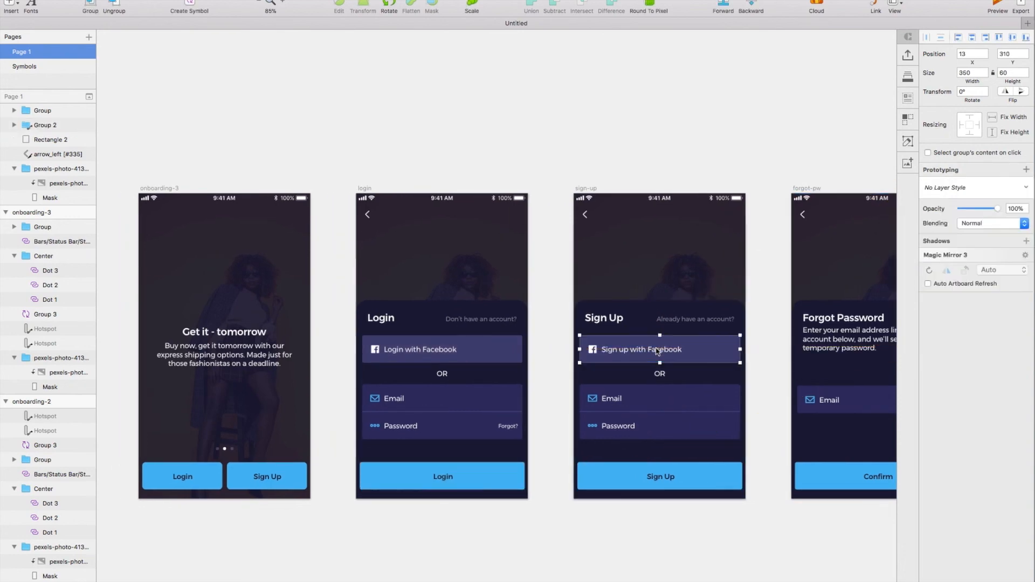
{"action": "scroll", "coordinate": [657, 410], "scroll_direction": "right", "scroll_amount": 2}
{"action": "left_click", "coordinate": [667, 466], "text": "shift"}
{"action": "left_click", "coordinate": [969, 170]}
{"action": "left_click", "coordinate": [987, 187]}
{"action": "mouse_move", "coordinate": [975, 210]}
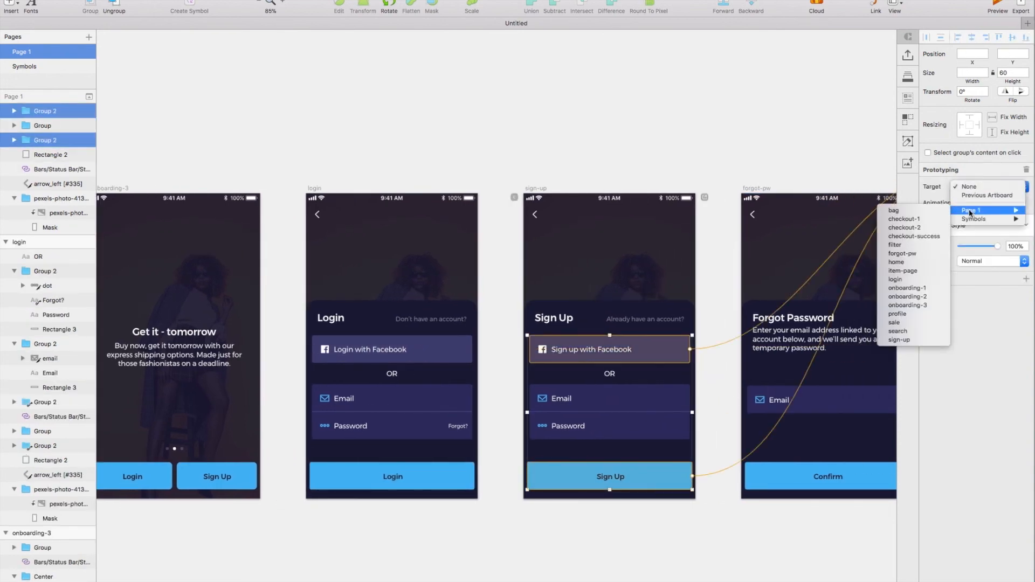
{"action": "left_click", "coordinate": [912, 263]}
- Link the Confirm button on the forgot-pw artboard to Previous Artboard
{"action": "scroll", "coordinate": [782, 378], "scroll_direction": "right", "scroll_amount": 2}
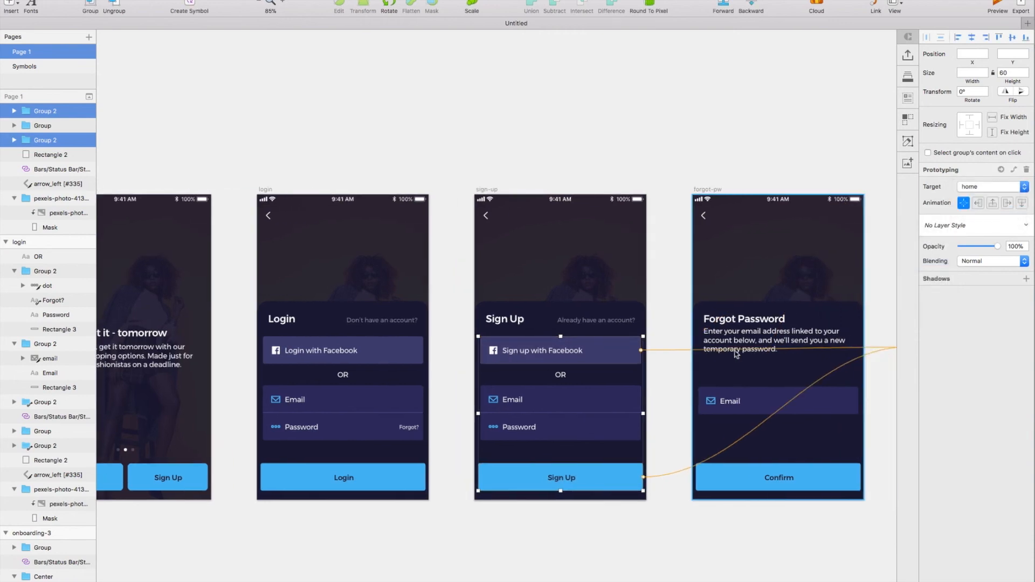
{"action": "left_click", "coordinate": [779, 485]}
{"action": "left_click", "coordinate": [969, 170]}
{"action": "left_click", "coordinate": [989, 187]}
{"action": "left_click", "coordinate": [981, 195]}
{"action": "scroll", "coordinate": [713, 248], "scroll_direction": "right", "scroll_amount": 1}
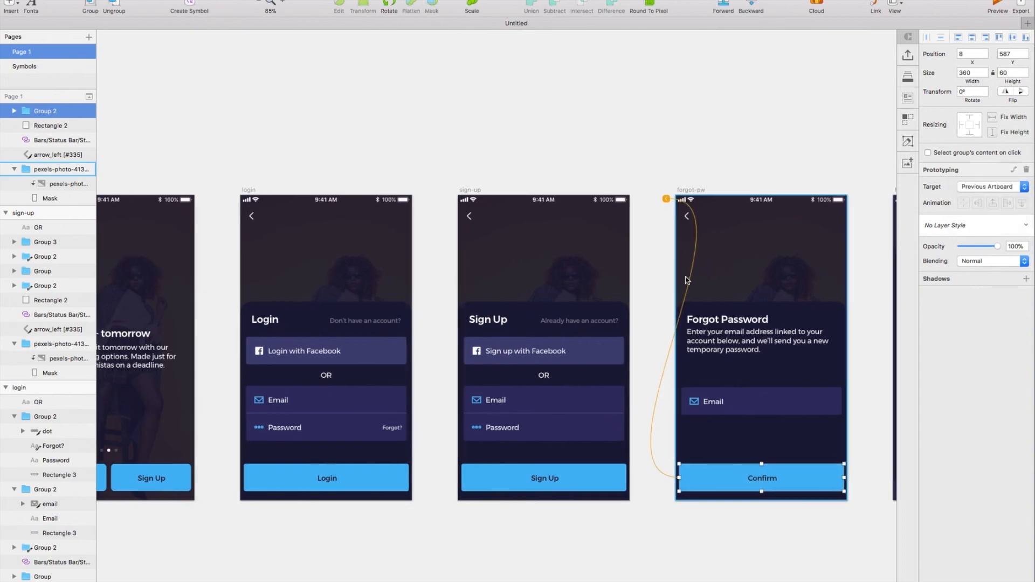
- Preview the prototype from login to home, test the search, profile and bag tabs, and close the preview
{"action": "left_click", "coordinate": [370, 221]}
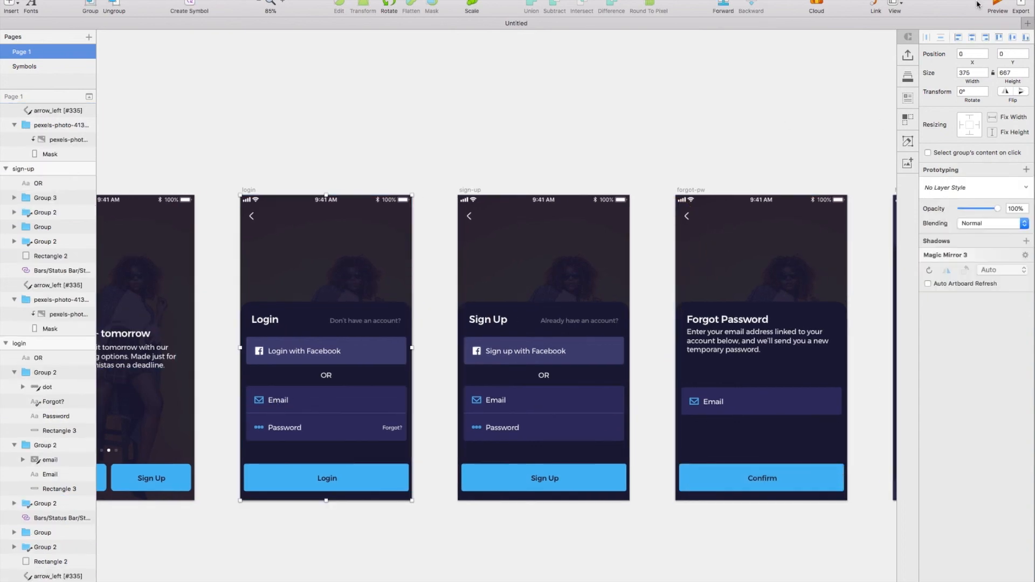
{"action": "left_click", "coordinate": [998, 6]}
{"action": "left_click_drag", "start_coordinate": [676, 518], "coordinate": [758, 570]}
{"action": "left_click", "coordinate": [615, 371]}
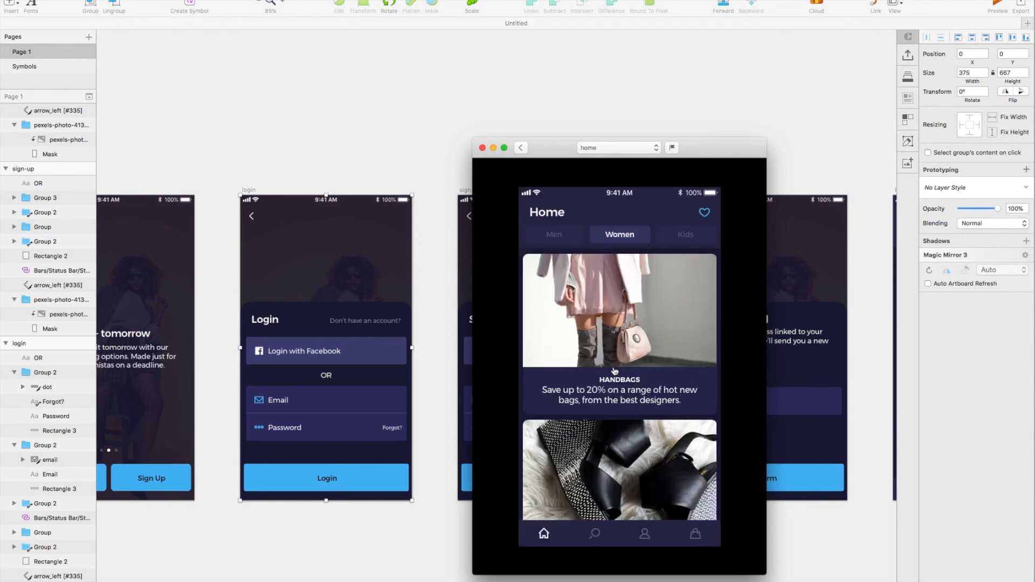
{"action": "left_click", "coordinate": [593, 535]}
{"action": "left_click", "coordinate": [646, 535]}
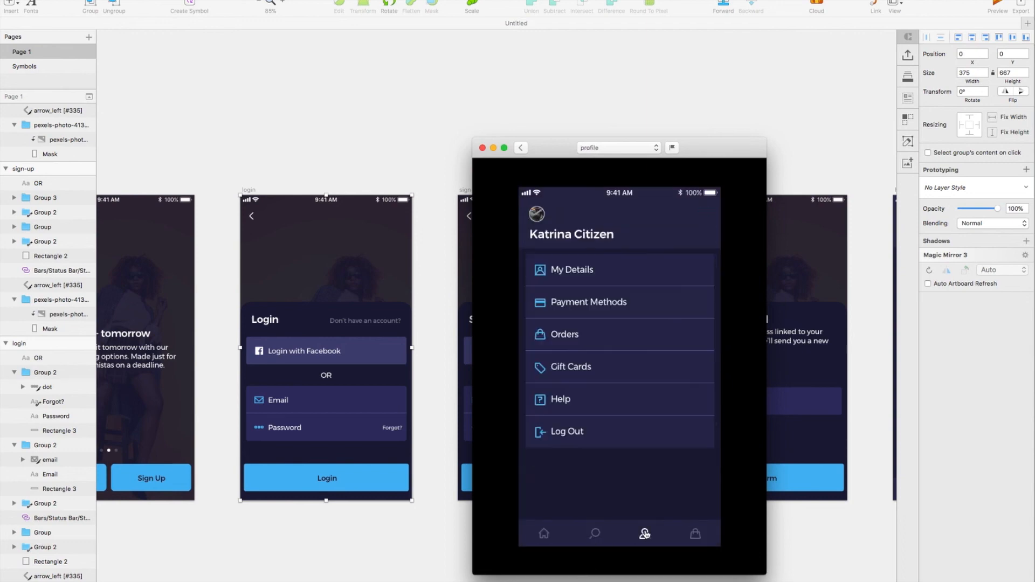
{"action": "left_click", "coordinate": [703, 536]}
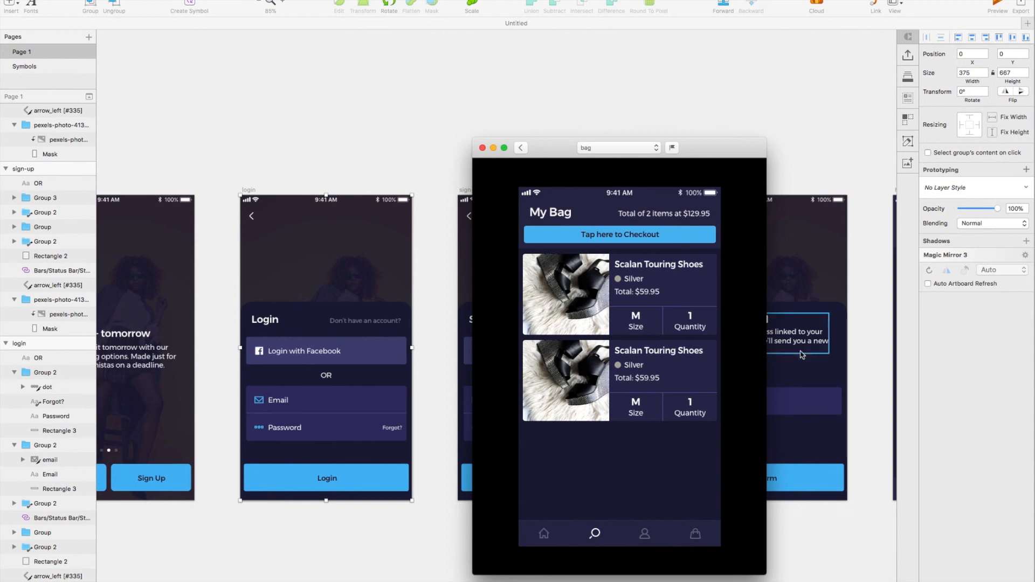
{"action": "left_click", "coordinate": [481, 149]}
- Dim the search tab (Tab 2) in the bag artboard's tab bar to 30% opacity, matching the home tab
{"action": "scroll", "coordinate": [570, 263], "scroll_direction": "right", "scroll_amount": 15}
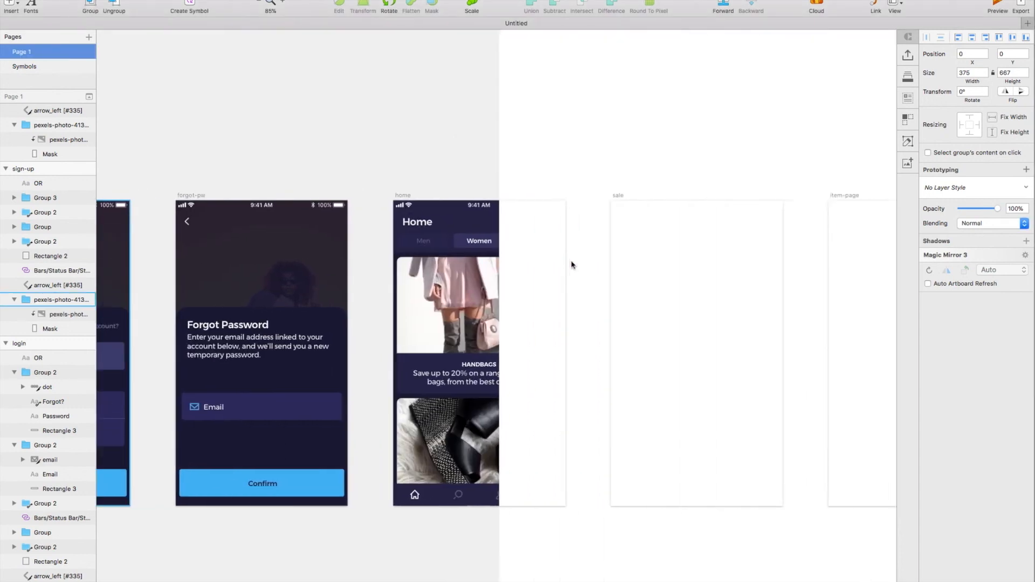
{"action": "scroll", "coordinate": [602, 126], "scroll_direction": "right", "scroll_amount": 15}
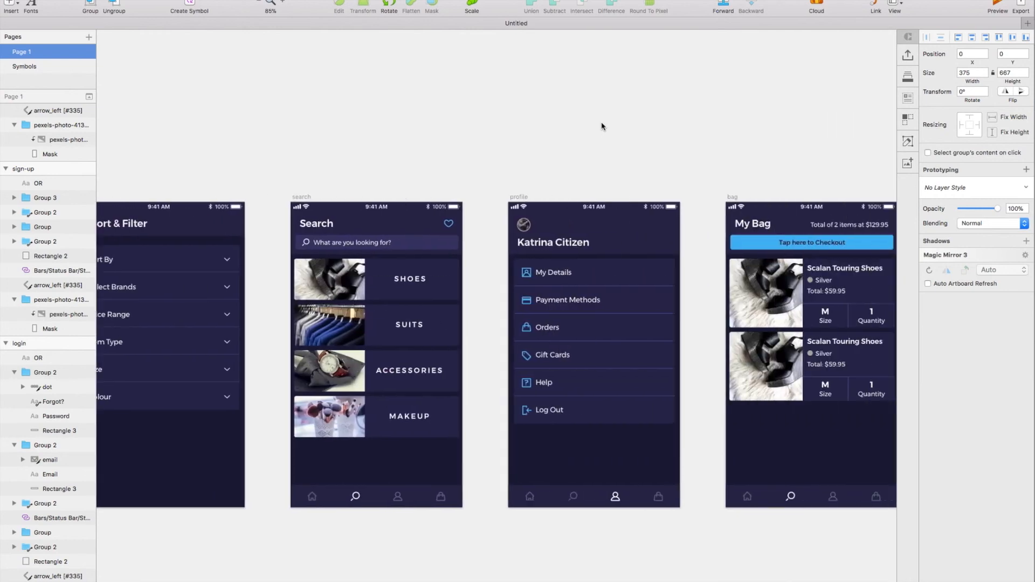
{"action": "scroll", "coordinate": [602, 126], "scroll_direction": "up", "scroll_amount": 3}
{"action": "scroll", "coordinate": [596, 208], "scroll_direction": "down", "scroll_amount": 5}
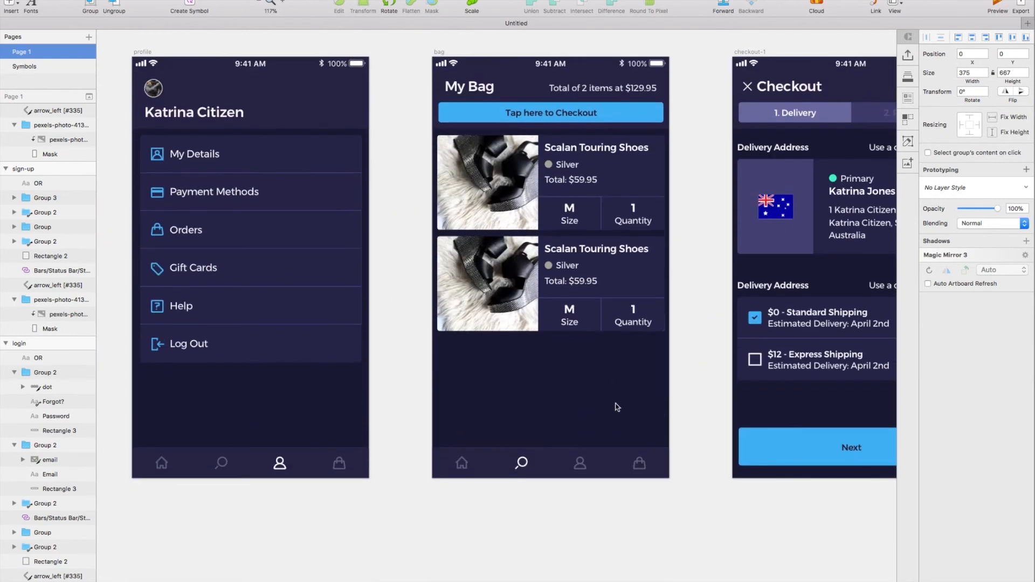
{"action": "left_click", "coordinate": [643, 475]}
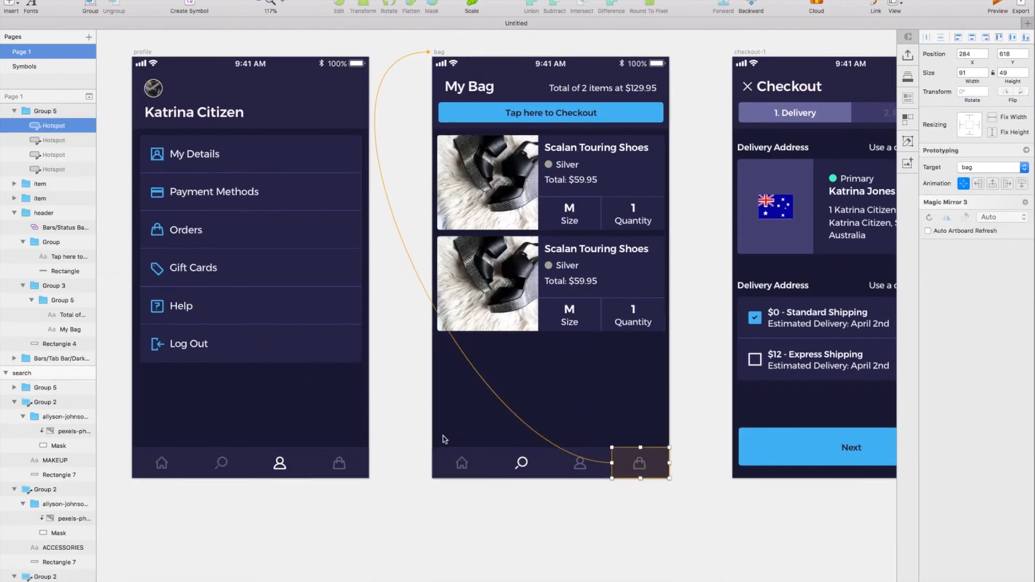
{"action": "left_click", "coordinate": [83, 126]}
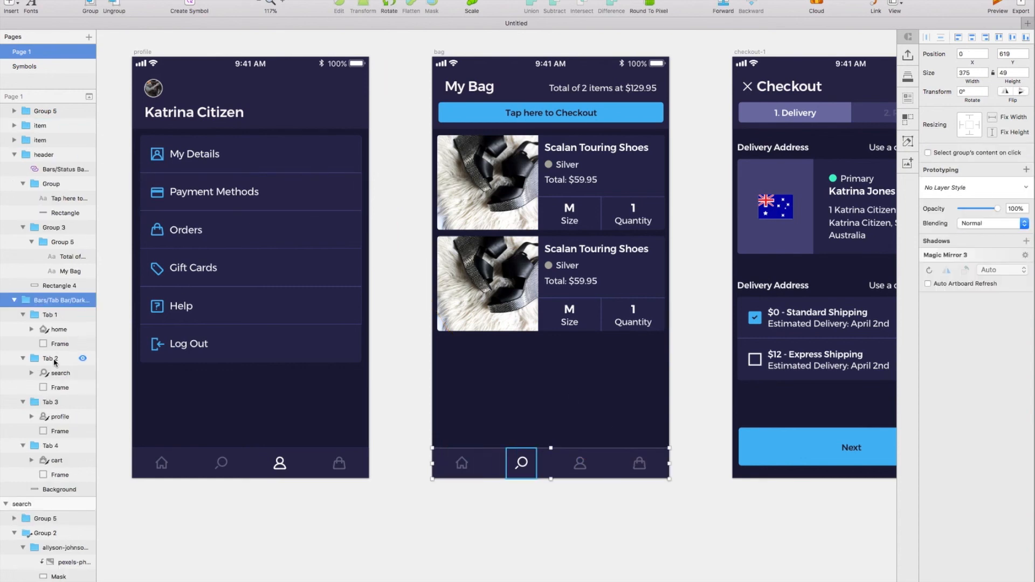
{"action": "left_click", "coordinate": [54, 360]}
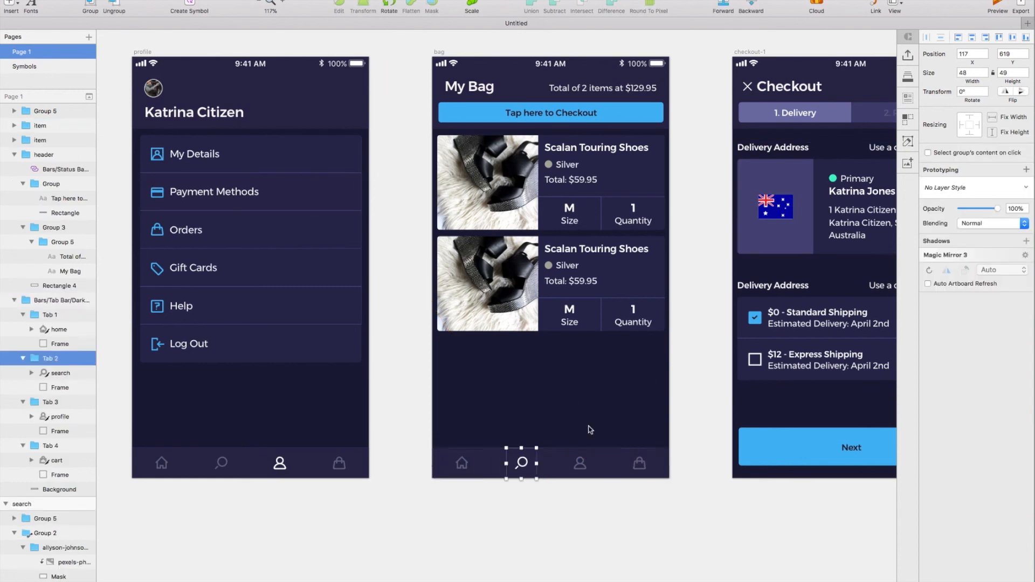
{"action": "left_click", "coordinate": [464, 470]}
{"action": "left_click", "coordinate": [464, 470], "text": "alt"}
{"action": "left_click", "coordinate": [60, 332]}
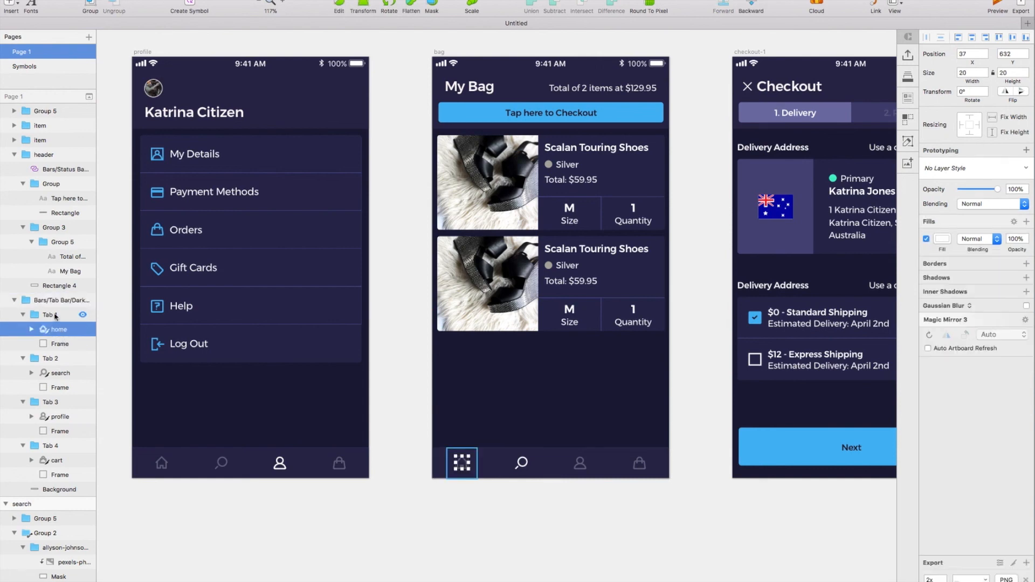
{"action": "left_click", "coordinate": [53, 317]}
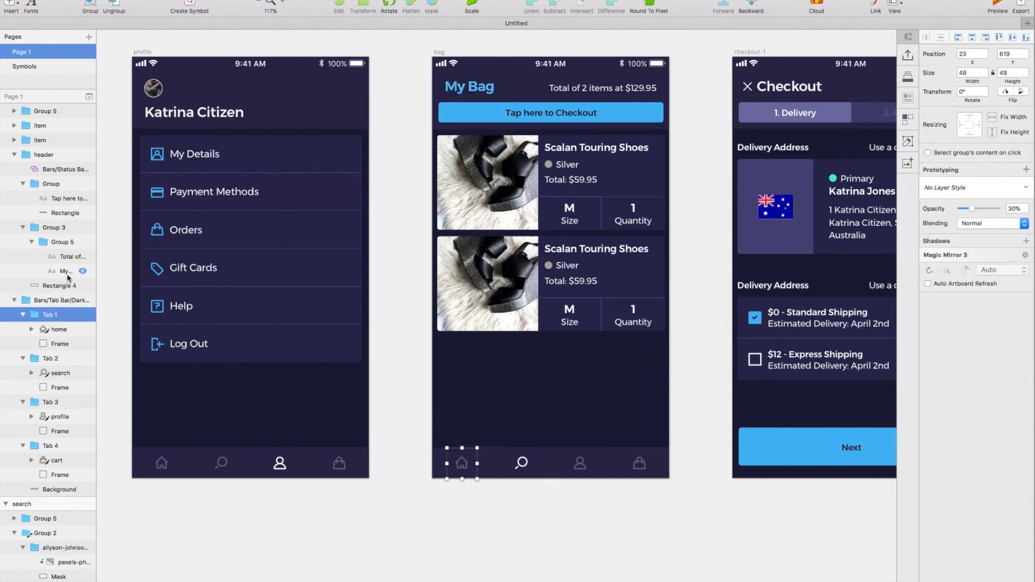
{"action": "left_click", "coordinate": [63, 358]}
{"action": "type", "text": "30"}
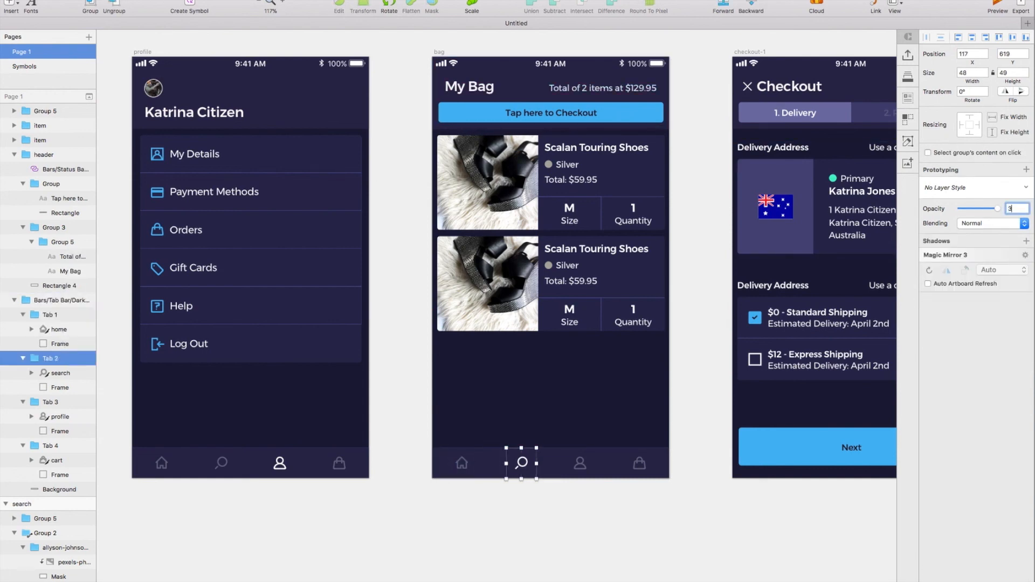
{"action": "key", "text": "Return"}
- Set the cart tab (Tab 4) in the bag artboard's tab bar to 100% opacity and collapse the hotspot group
{"action": "left_click", "coordinate": [50, 447]}
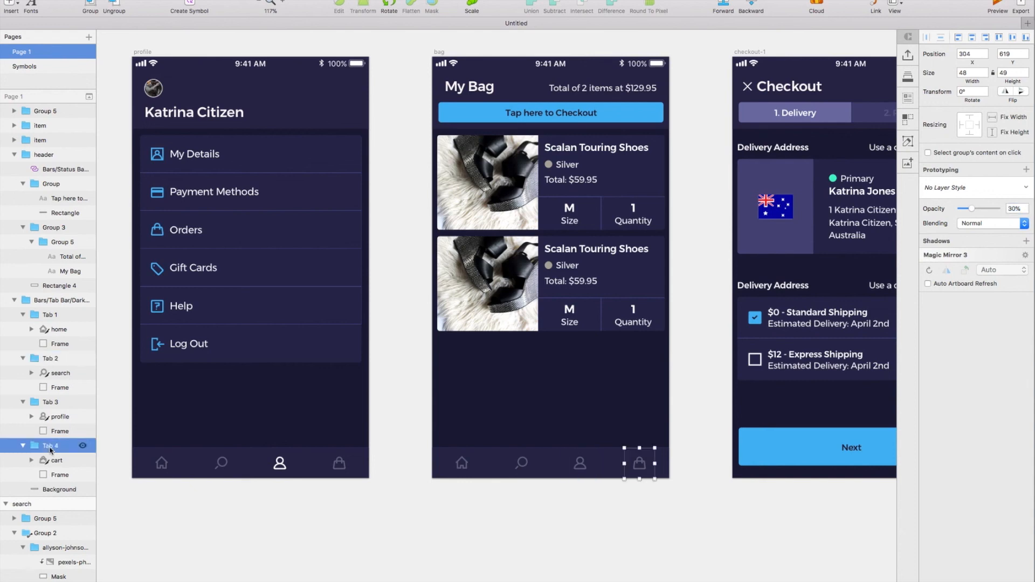
{"action": "left_click", "coordinate": [1015, 208]}
{"action": "type", "text": "100"}
{"action": "key", "text": "Return"}
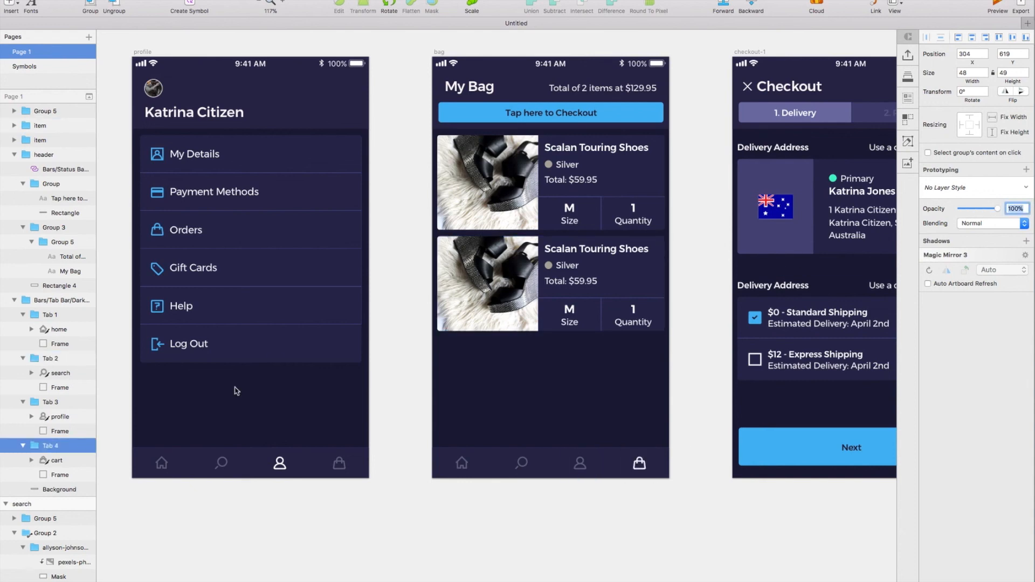
{"action": "scroll", "coordinate": [56, 155], "scroll_direction": "up", "scroll_amount": 2}
{"action": "left_click", "coordinate": [14, 146]}
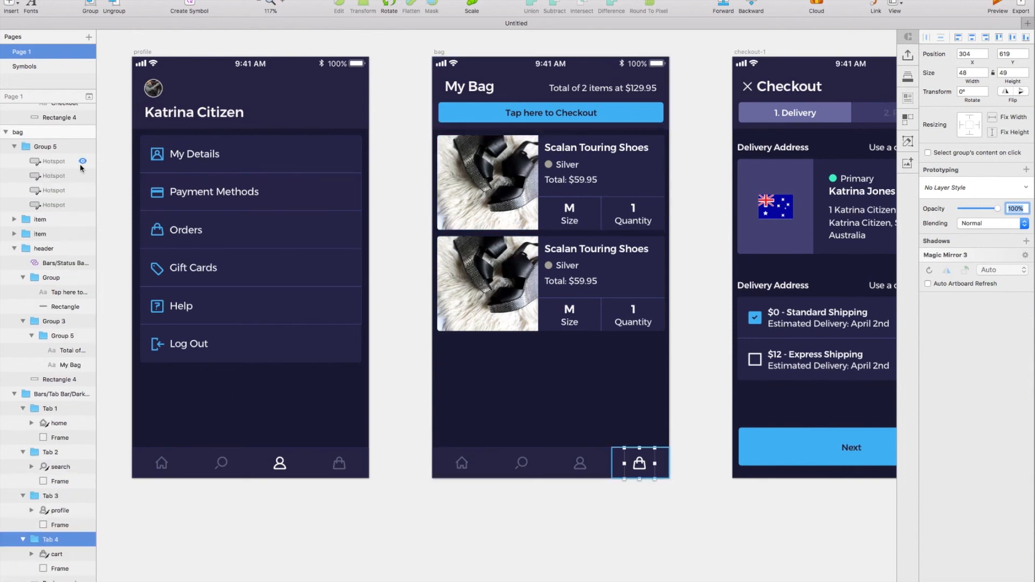
{"action": "left_click", "coordinate": [14, 146]}
- Preview the prototype from the bag artboard and test the profile, search and home tabs
{"action": "left_click", "coordinate": [439, 52]}
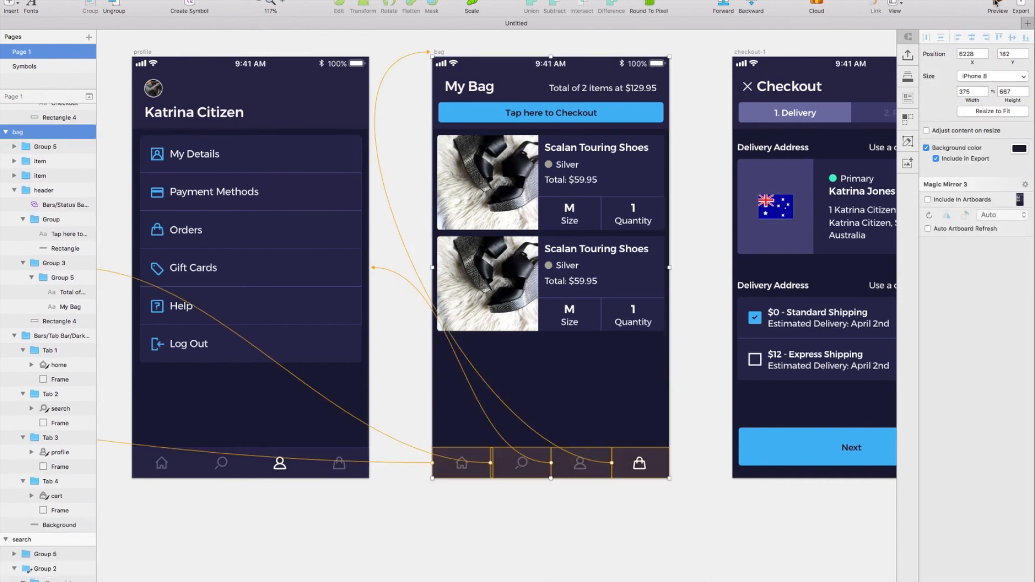
{"action": "left_click", "coordinate": [995, 5]}
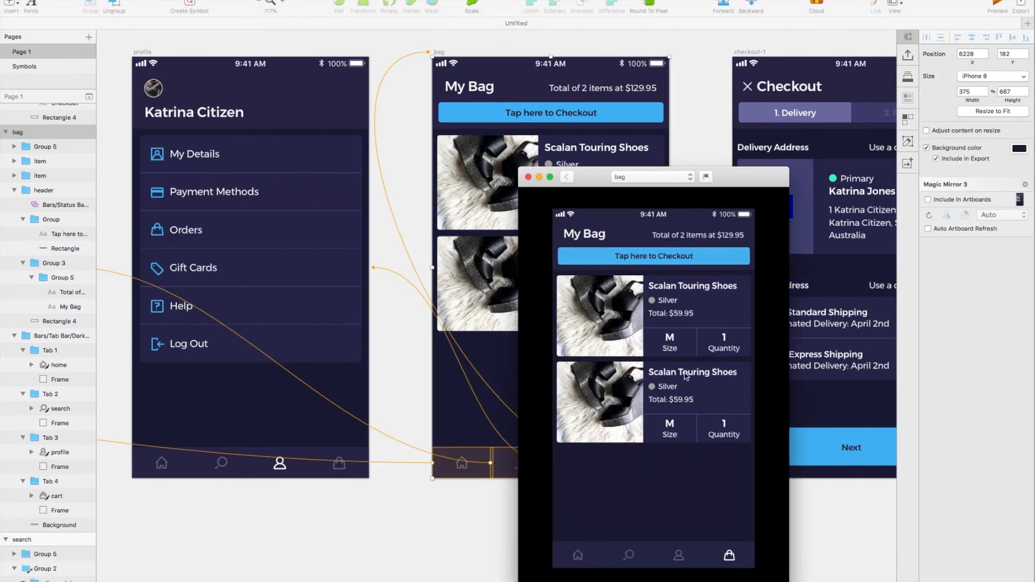
{"action": "left_click_drag", "start_coordinate": [722, 190], "coordinate": [618, 104]}
{"action": "left_click", "coordinate": [563, 474]}
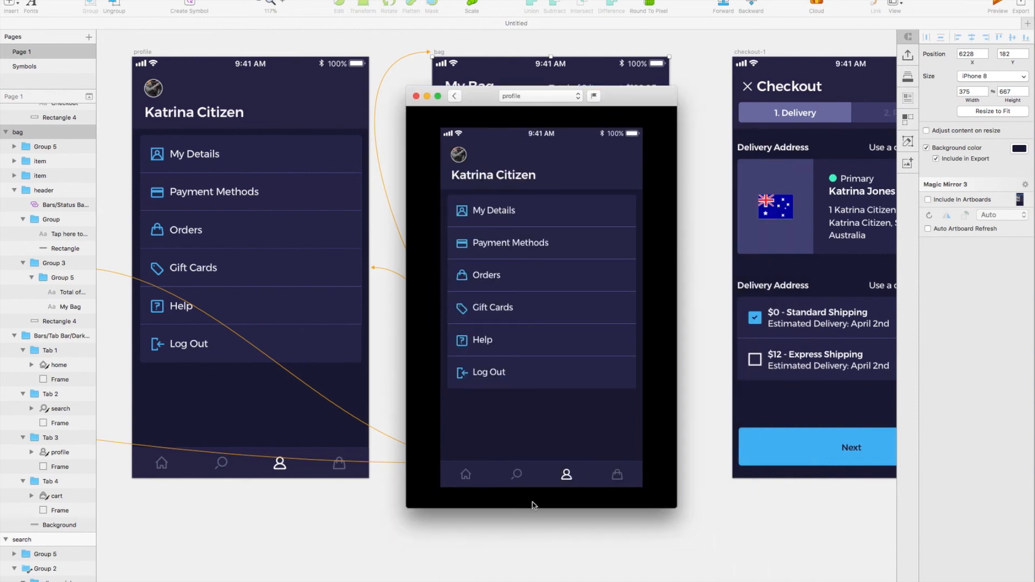
{"action": "left_click", "coordinate": [516, 479]}
{"action": "left_click", "coordinate": [466, 477]}
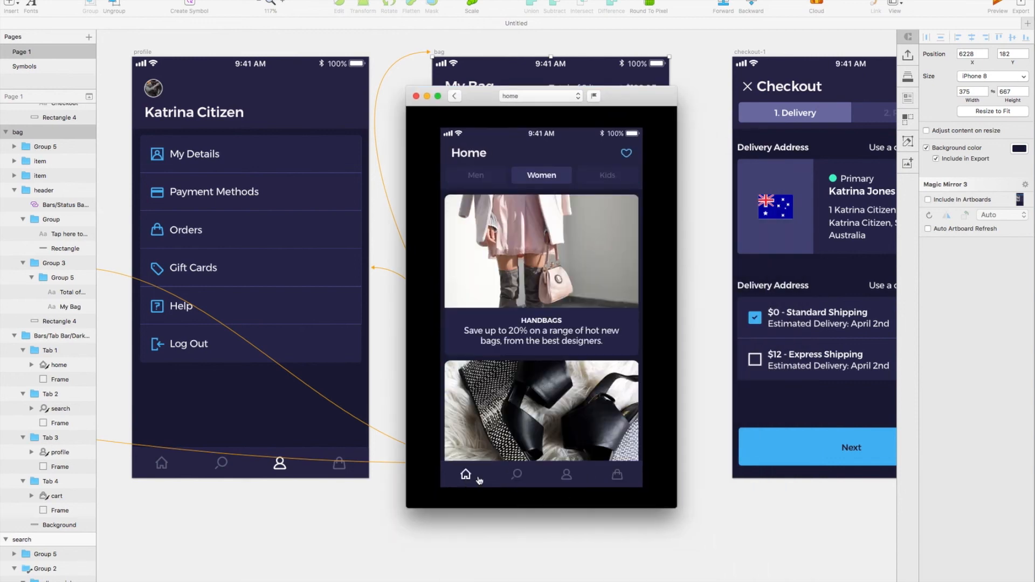
- Test the previewed flow from the handbags card through filter, item page and Add to Bag, try the checkout button, and close the preview
{"action": "left_click", "coordinate": [595, 280]}
{"action": "left_click", "coordinate": [627, 156]}
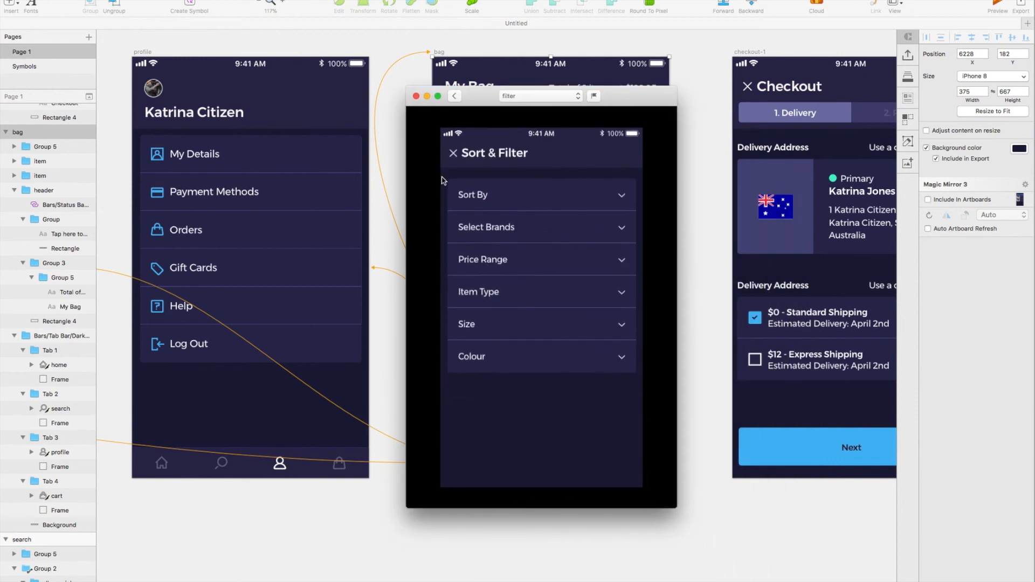
{"action": "left_click", "coordinate": [454, 155]}
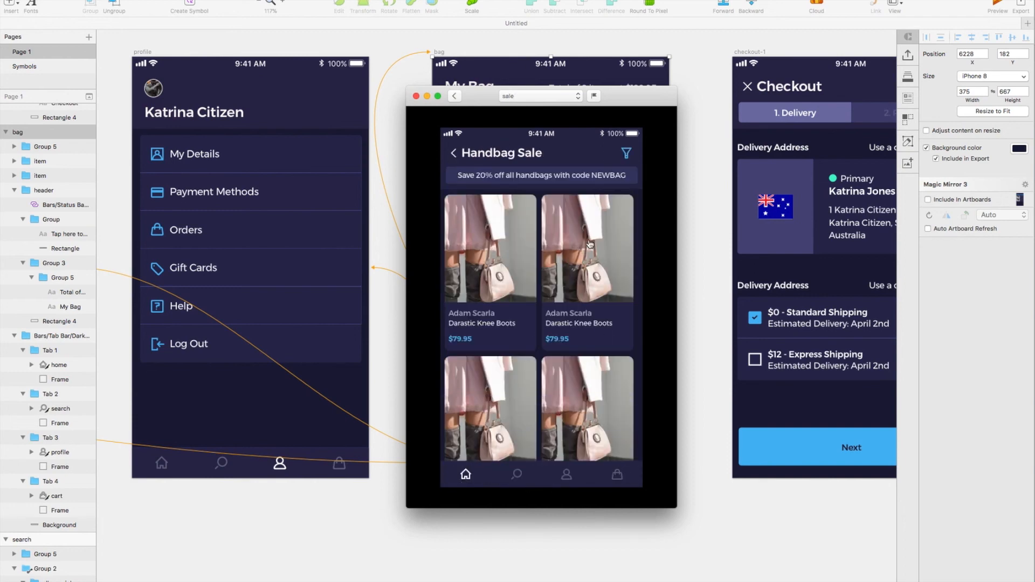
{"action": "left_click", "coordinate": [555, 328]}
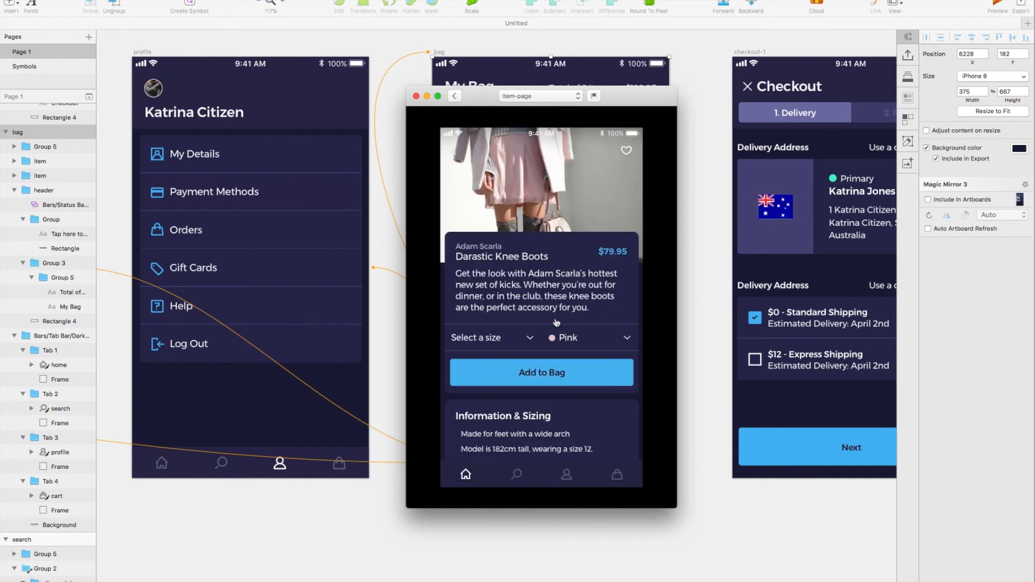
{"action": "left_click", "coordinate": [515, 377]}
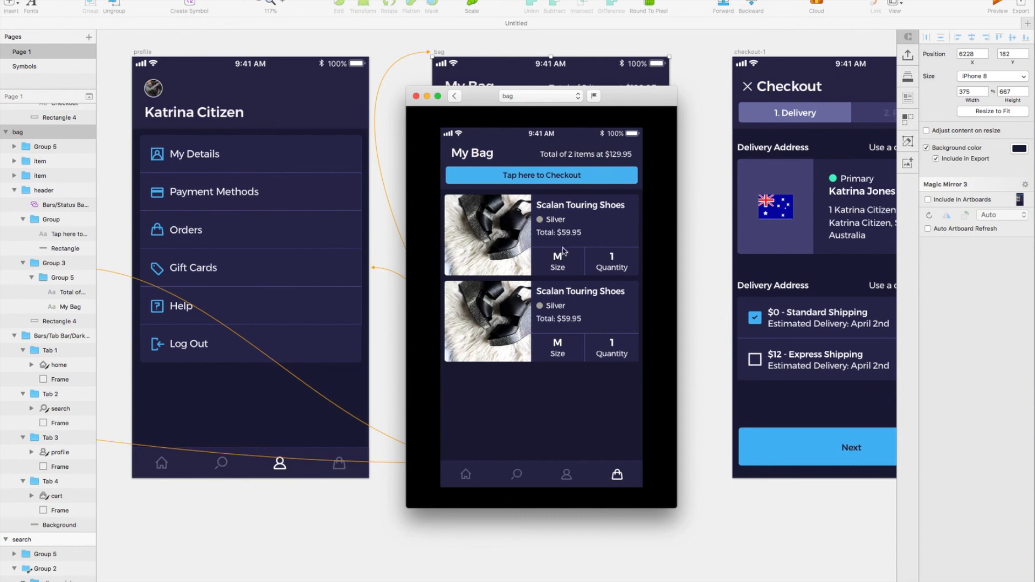
{"action": "left_click", "coordinate": [592, 180]}
{"action": "scroll", "coordinate": [732, 284], "scroll_direction": "right", "scroll_amount": 5}
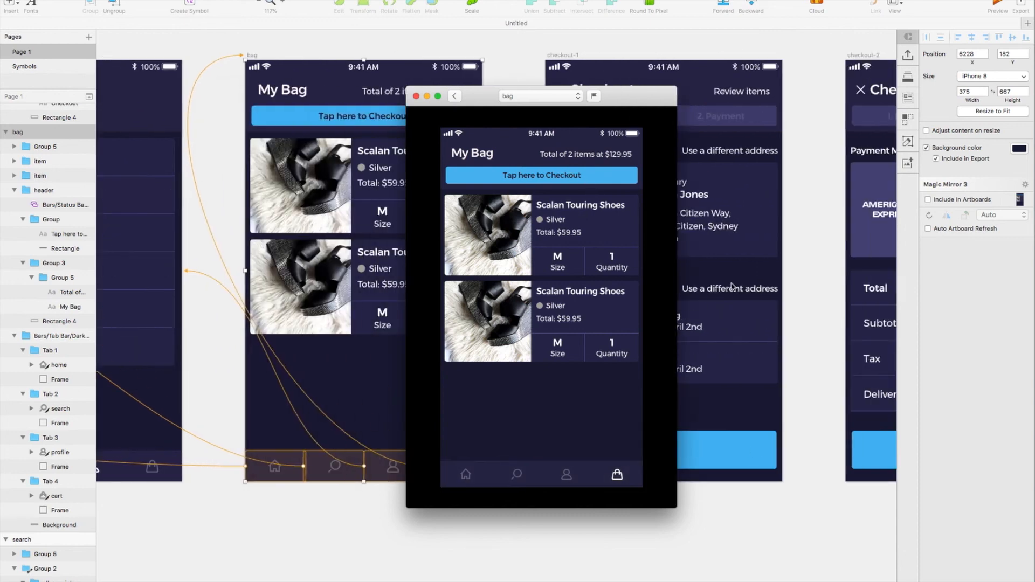
{"action": "left_click", "coordinate": [416, 96]}
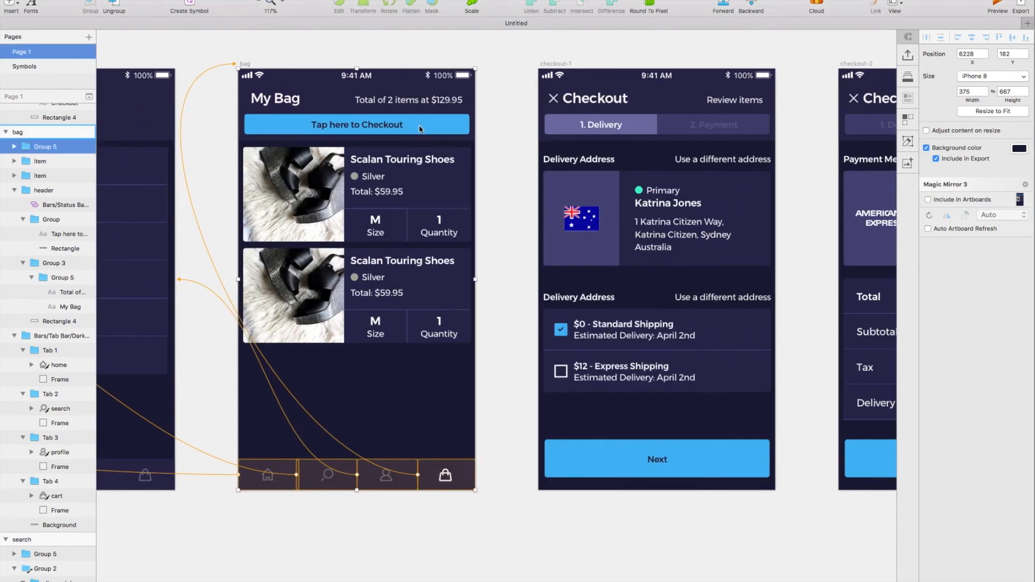
- Link the Tap here to Checkout button on the bag artboard to the checkout-1 artboard
{"action": "left_click", "coordinate": [435, 127]}
{"action": "left_click", "coordinate": [437, 129]}
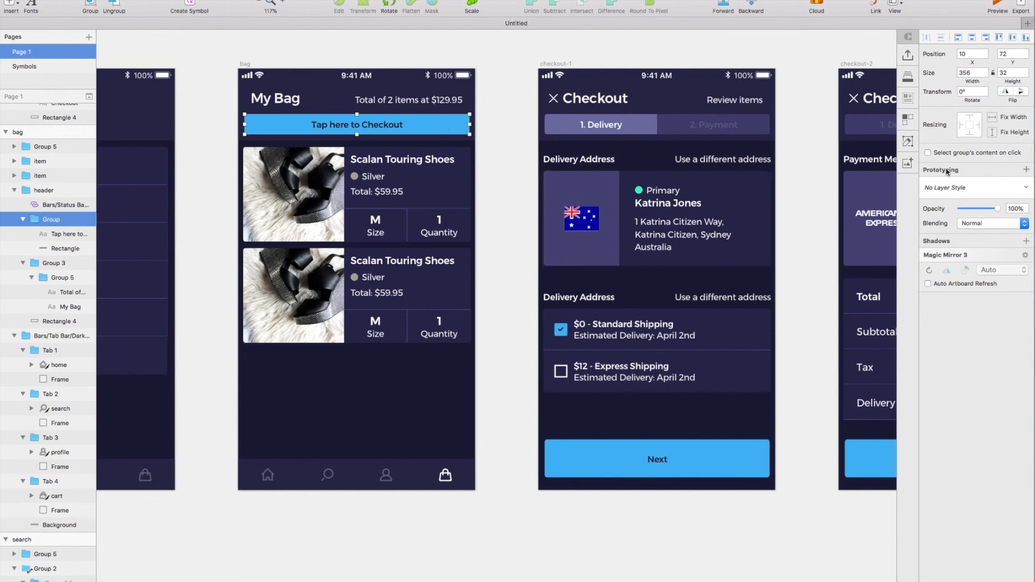
{"action": "left_click", "coordinate": [1026, 169]}
{"action": "left_click", "coordinate": [680, 210]}
- Link the Next button on the checkout-1 artboard to the checkout-2 artboard
{"action": "scroll", "coordinate": [647, 324], "scroll_direction": "right", "scroll_amount": 3}
{"action": "left_click", "coordinate": [608, 466]}
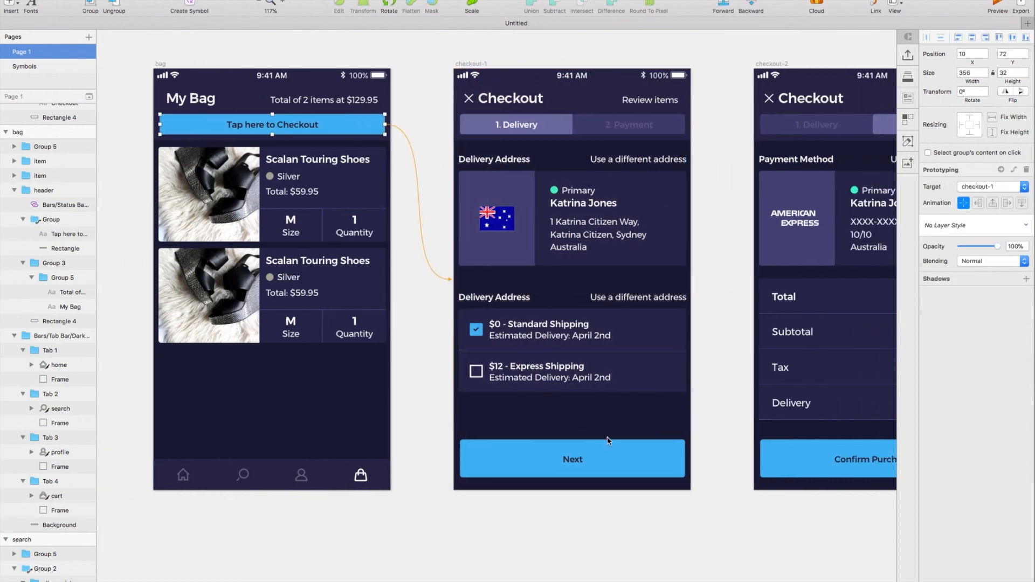
{"action": "scroll", "coordinate": [607, 467], "scroll_direction": "right", "scroll_amount": 3}
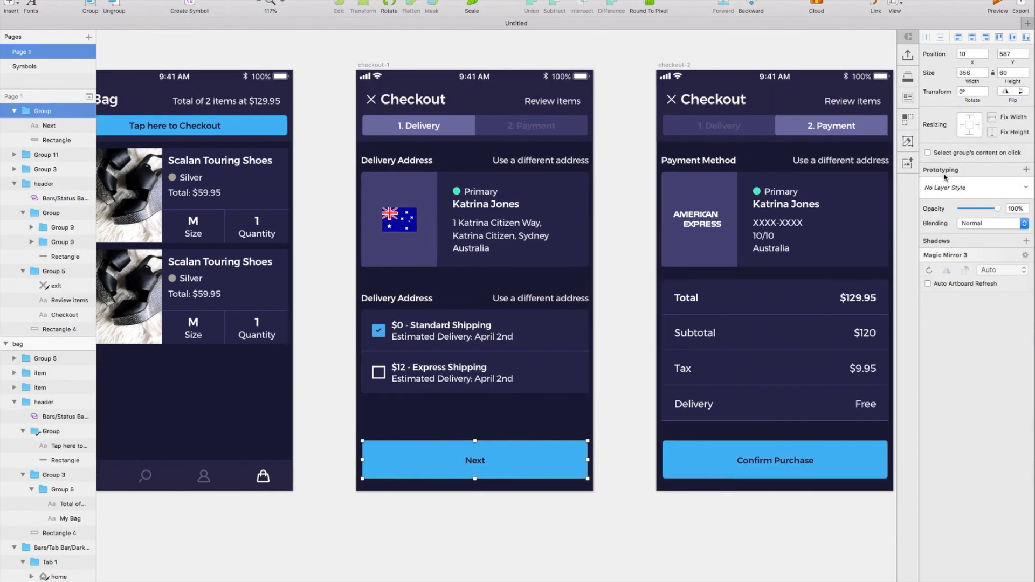
{"action": "left_click", "coordinate": [1026, 169]}
{"action": "left_click", "coordinate": [778, 259]}
- Link the Confirm Purchase button on the checkout-2 artboard to the checkout-success artboard
{"action": "scroll", "coordinate": [674, 431], "scroll_direction": "right", "scroll_amount": 3}
{"action": "left_click", "coordinate": [708, 458]}
{"action": "scroll", "coordinate": [708, 458], "scroll_direction": "right", "scroll_amount": 4}
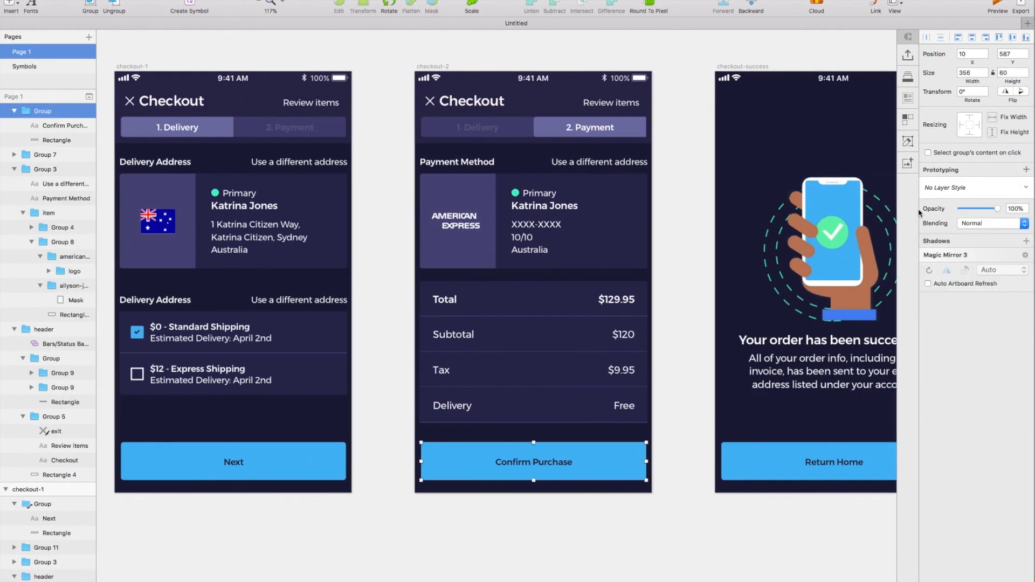
{"action": "left_click", "coordinate": [790, 225]}
- Link the Return Home button on the checkout-success artboard to the home artboard on Page 1
{"action": "scroll", "coordinate": [791, 228], "scroll_direction": "right", "scroll_amount": 1}
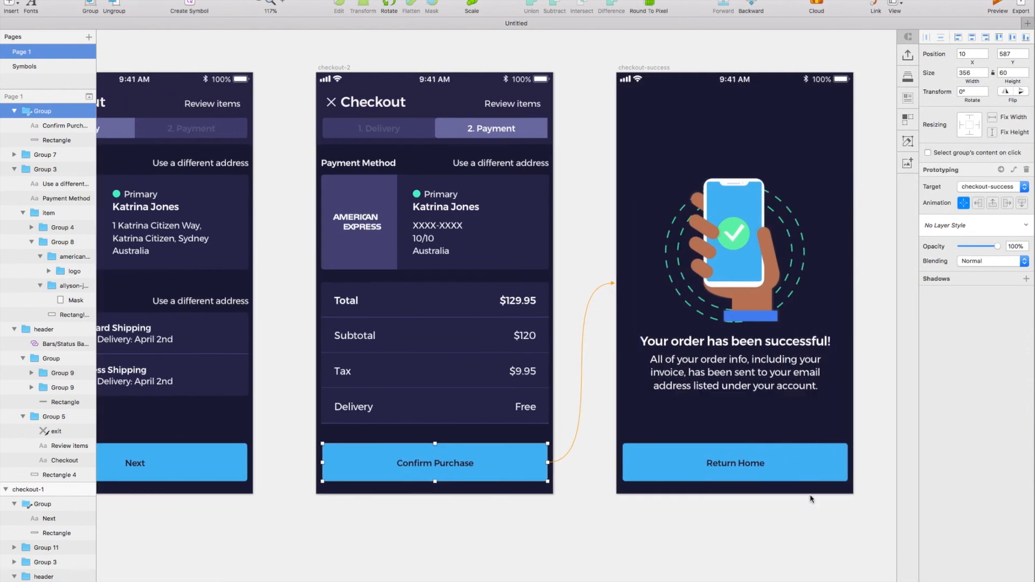
{"action": "left_click", "coordinate": [722, 458]}
{"action": "scroll", "coordinate": [788, 281], "scroll_direction": "down", "scroll_amount": 3}
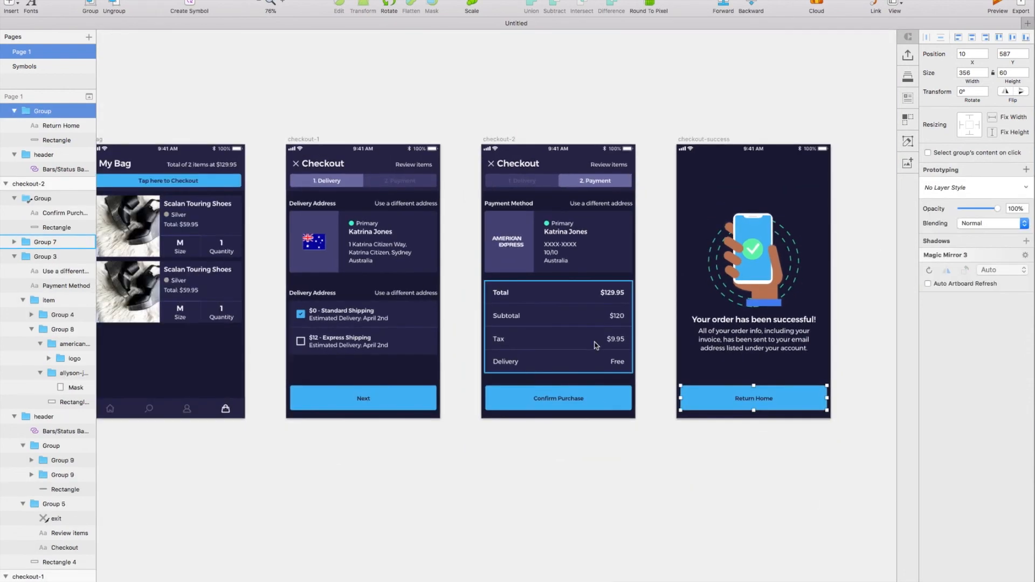
{"action": "left_click", "coordinate": [1026, 170]}
{"action": "left_click", "coordinate": [997, 186]}
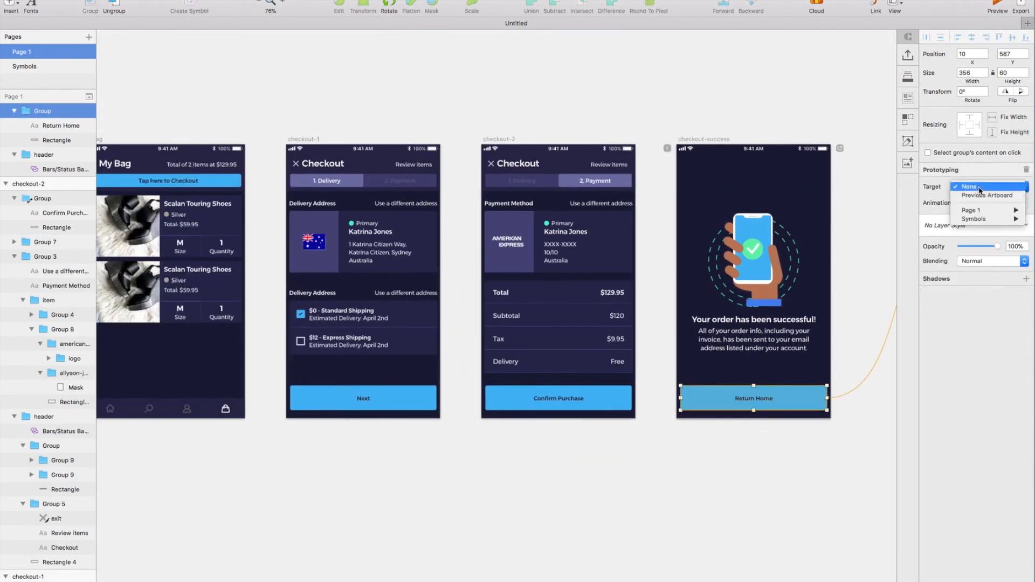
{"action": "mouse_move", "coordinate": [970, 213]}
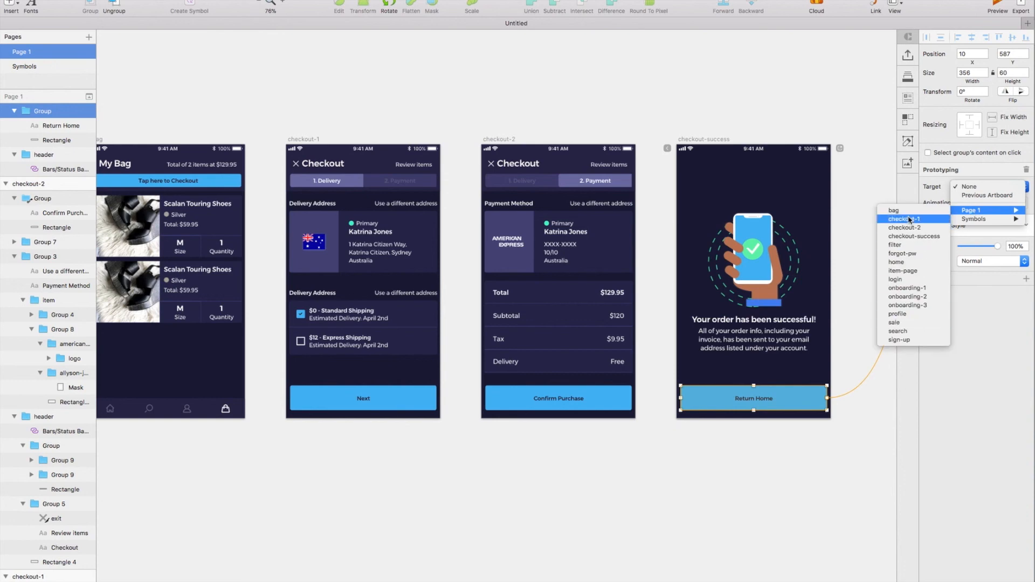
{"action": "left_click", "coordinate": [904, 263]}
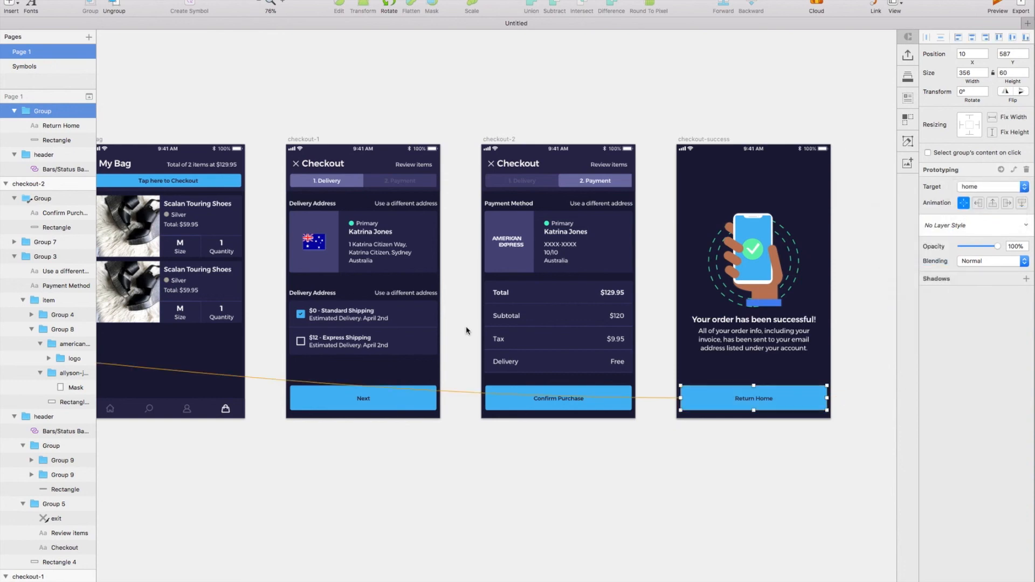
- Preview the prototype from the sale artboard, test the profile and search tabs, and enlarge the preview window
{"action": "scroll", "coordinate": [466, 331], "scroll_direction": "left", "scroll_amount": 5}
{"action": "left_click", "coordinate": [437, 358]}
{"action": "left_click", "coordinate": [512, 141]}
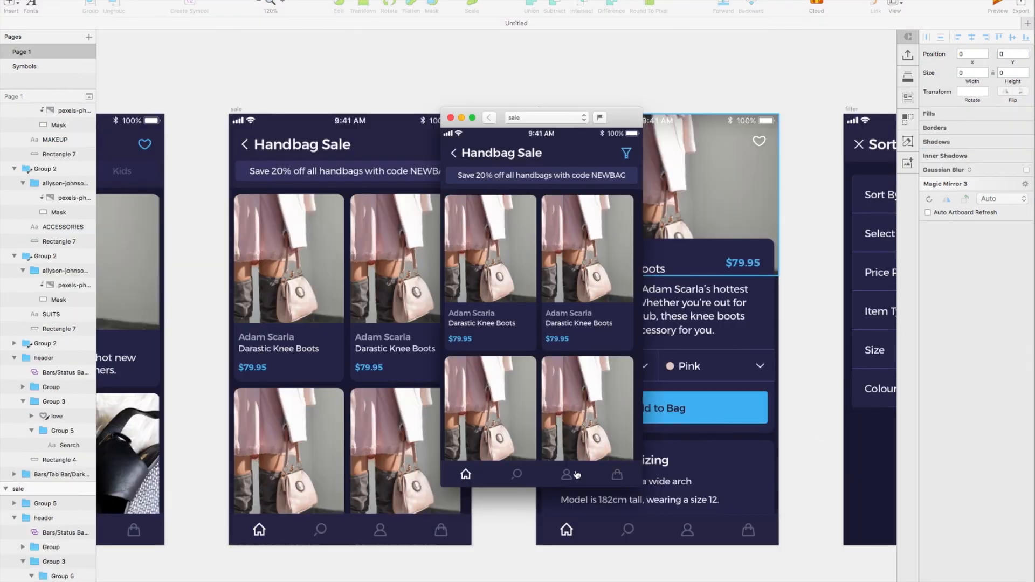
{"action": "left_click", "coordinate": [576, 473]}
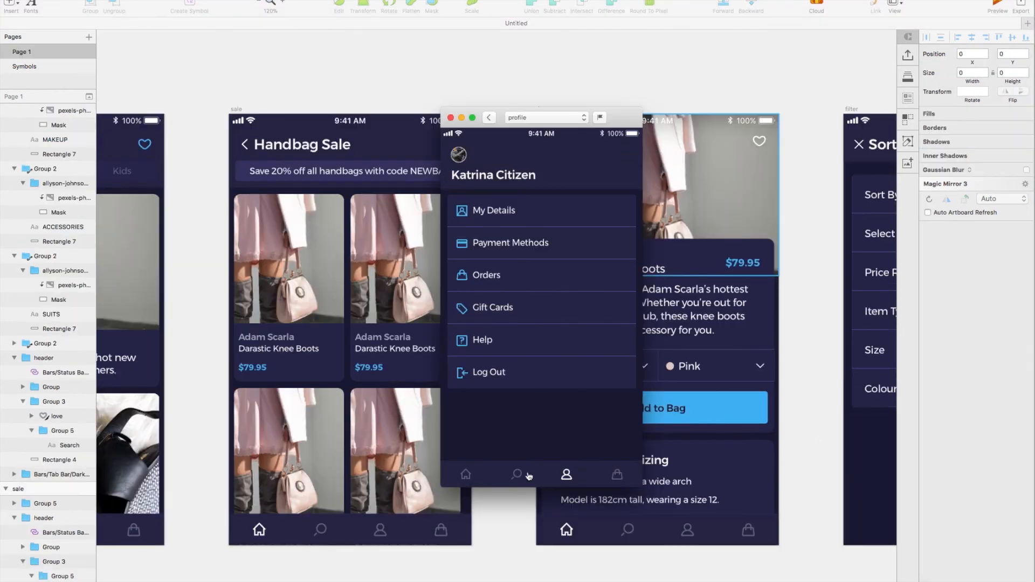
{"action": "left_click", "coordinate": [517, 474]}
{"action": "left_click_drag", "start_coordinate": [636, 486], "coordinate": [764, 566]}
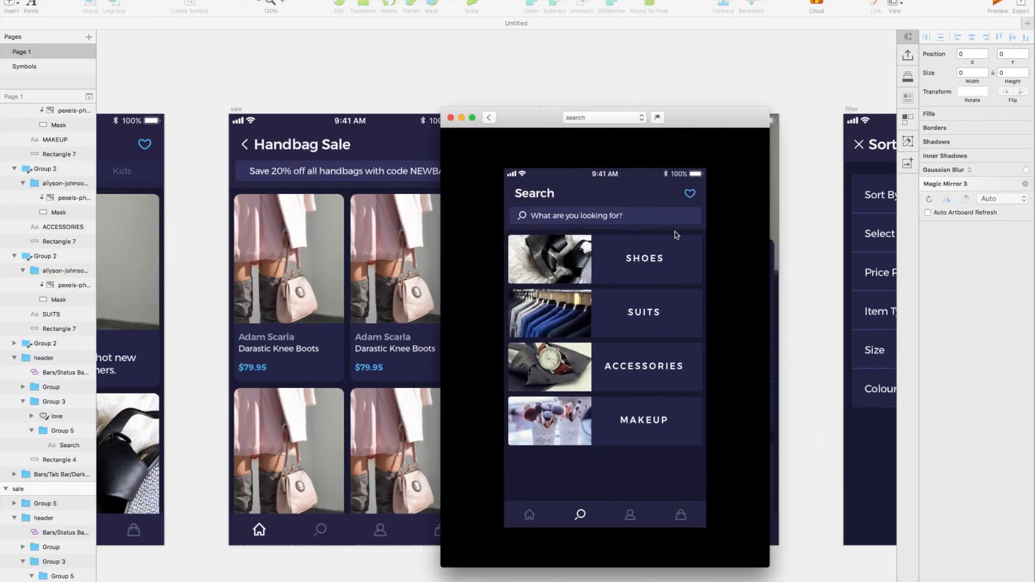
- Test switching between the home, profile and bag tabs in the enlarged preview, ending on the profile screen
{"action": "left_click", "coordinate": [529, 517]}
{"action": "left_click", "coordinate": [635, 515]}
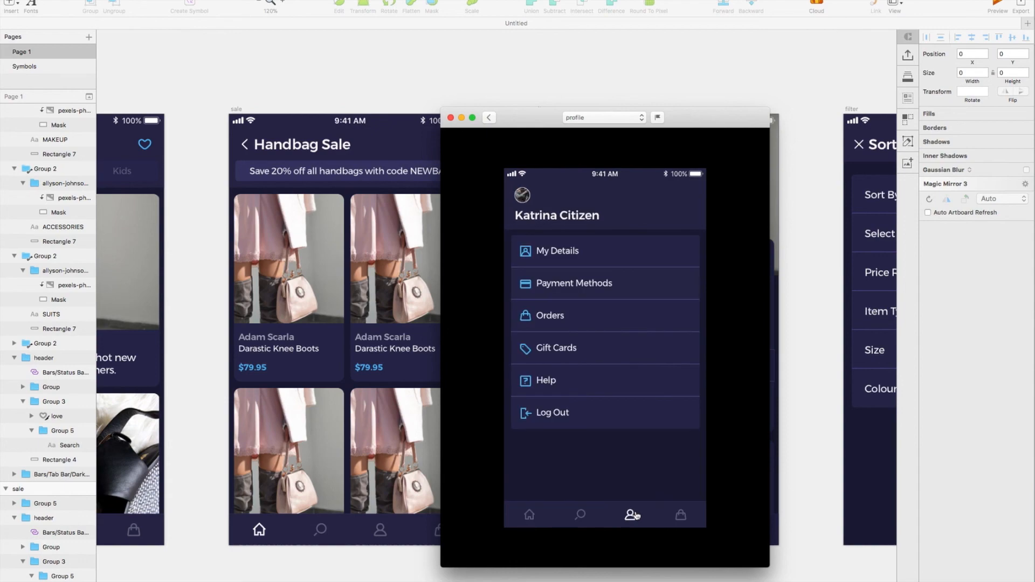
{"action": "left_click", "coordinate": [682, 516]}
{"action": "left_click", "coordinate": [528, 516]}
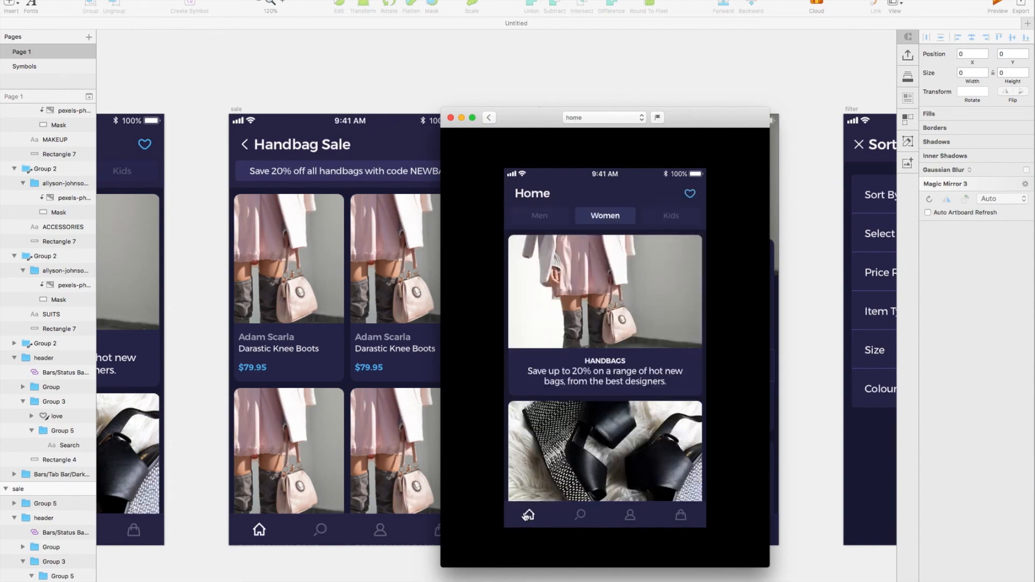
{"action": "left_click", "coordinate": [679, 517]}
{"action": "left_click", "coordinate": [634, 518]}
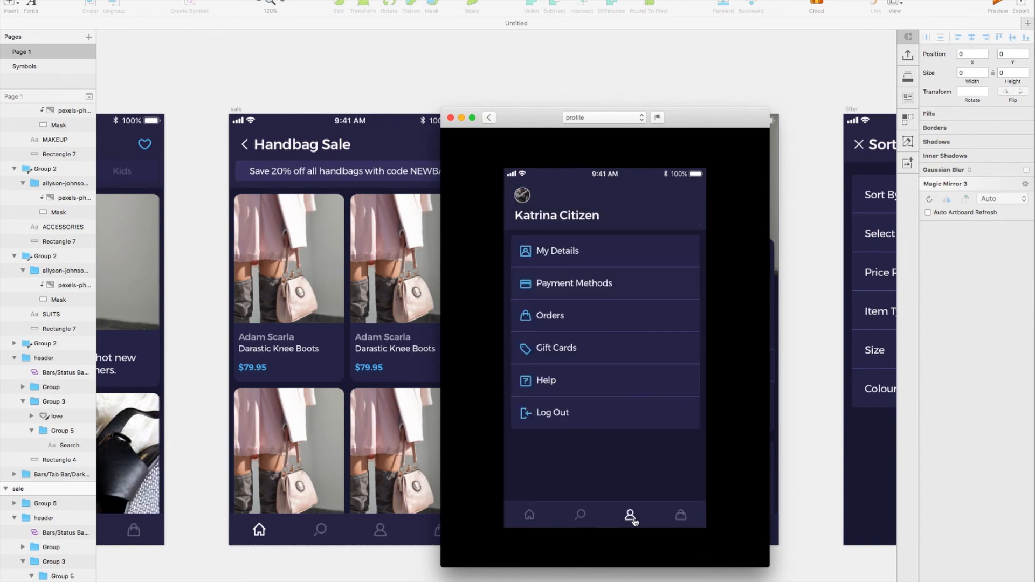